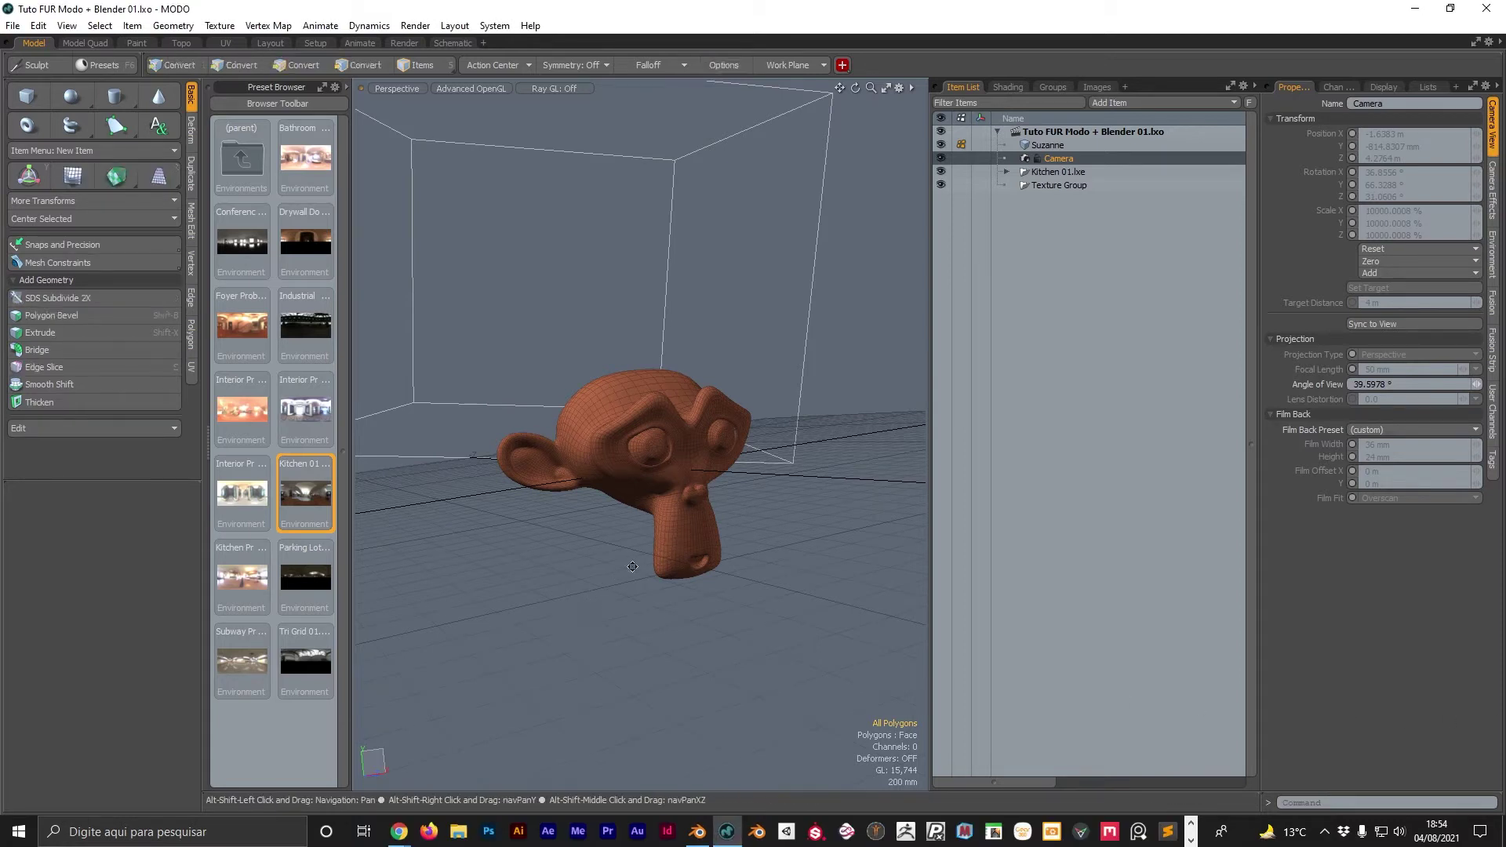
# Switch MODO to the Paint layout with Suzanne turned to a front view.
pyautogui.moveTo(584, 604)
pyautogui.keyDown('alt'); pyautogui.keyDown('shift'); pyautogui.mouseDown()
pyautogui.moveTo(627, 552)
pyautogui.moveTo(675, 552)
pyautogui.moveTo(644, 587)
pyautogui.mouseUp(); pyautogui.keyUp('shift'); pyautogui.keyUp('alt')
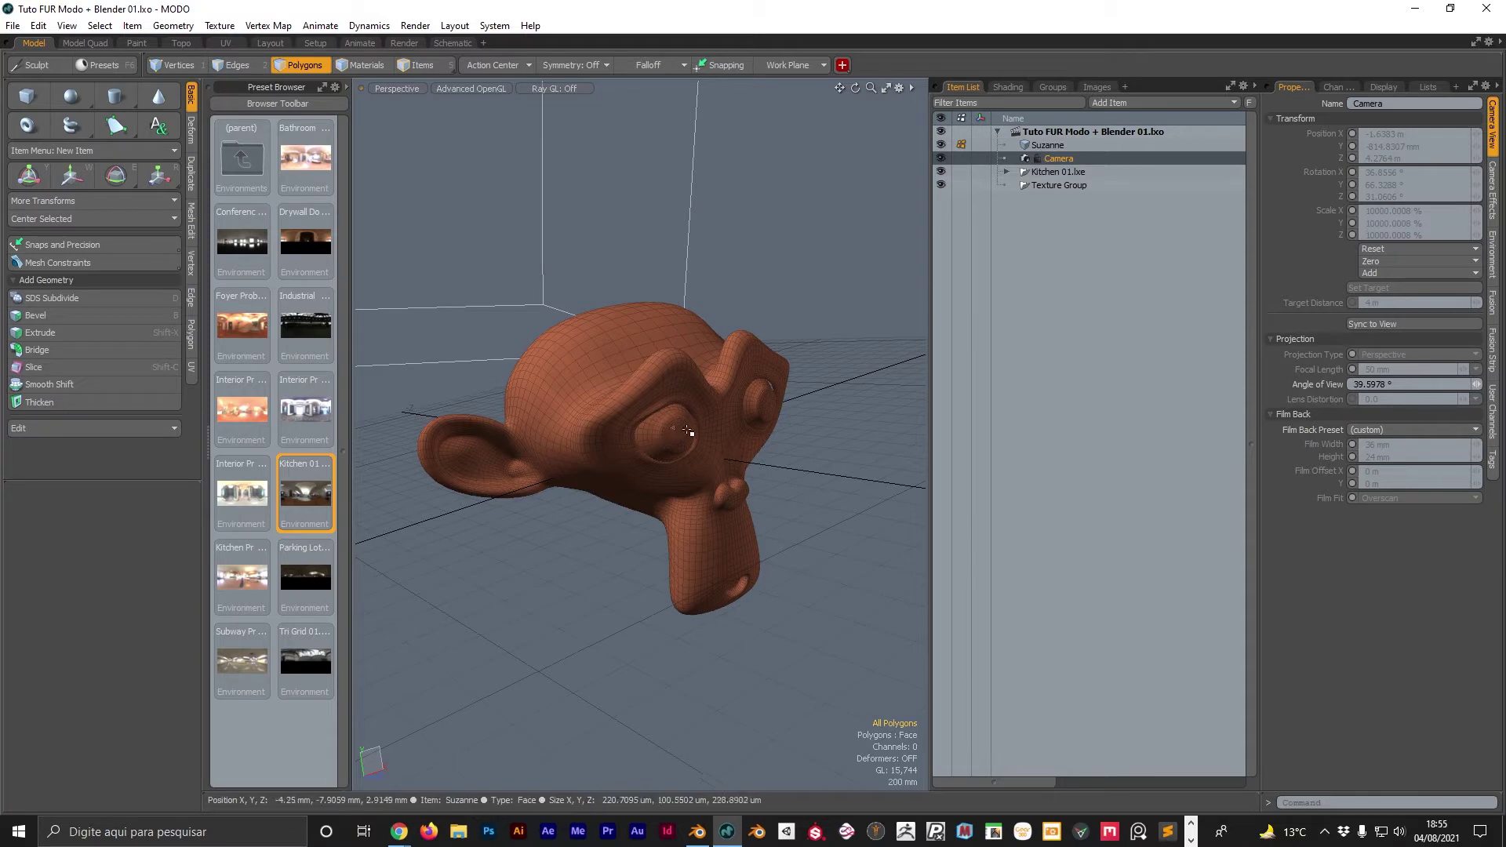
pyautogui.moveTo(629, 595)
pyautogui.keyDown('alt'); pyautogui.mouseDown()
pyautogui.moveTo(610, 660)
pyautogui.moveTo(611, 590)
pyautogui.mouseUp(); pyautogui.keyUp('alt')
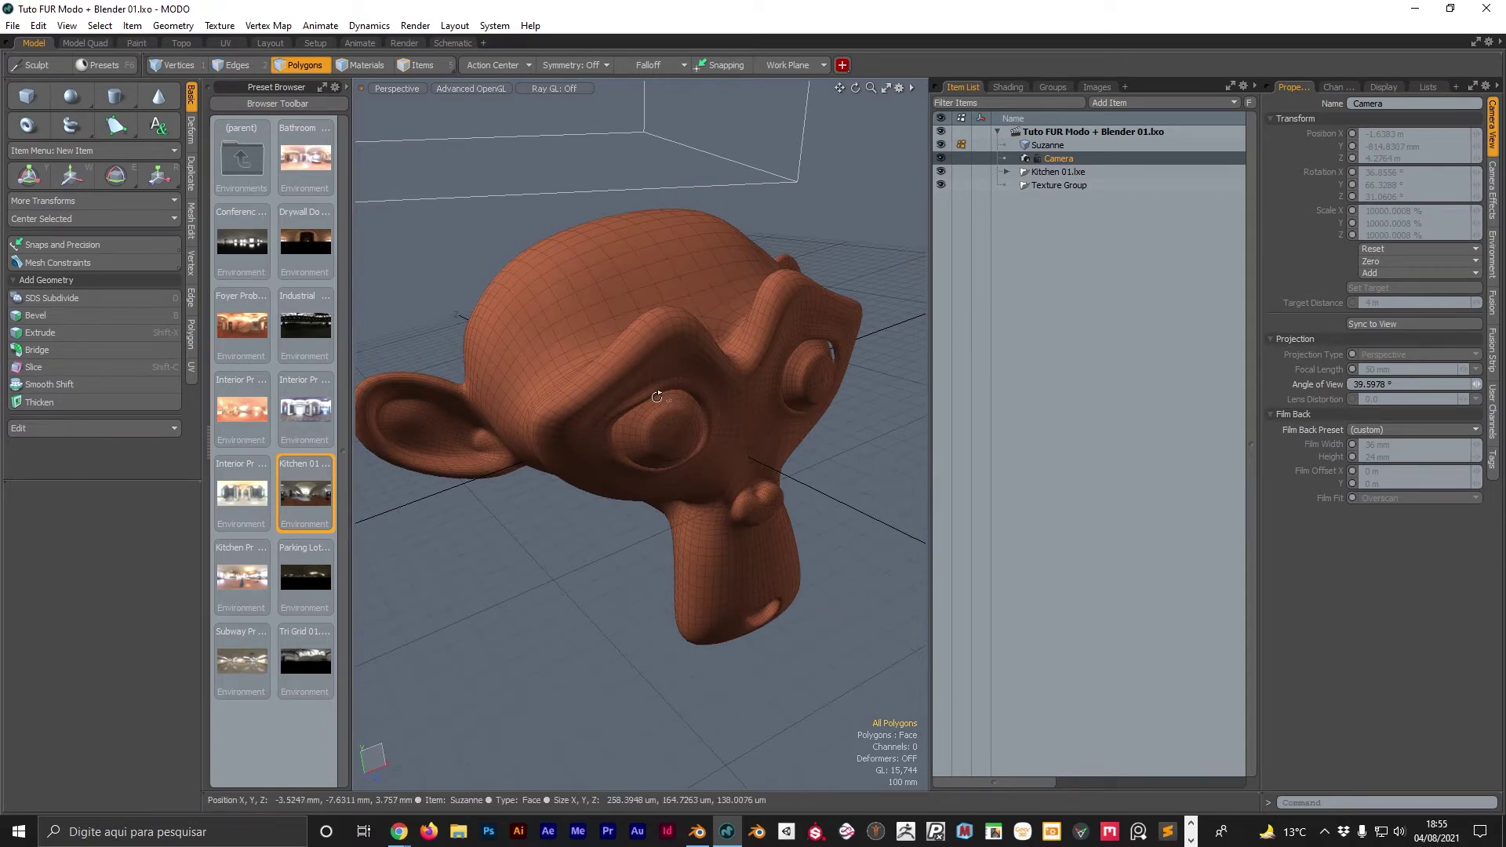
pyautogui.keyDown('alt'); pyautogui.moveTo(643, 416); pyautogui.dragTo(686, 419); pyautogui.keyUp('alt')
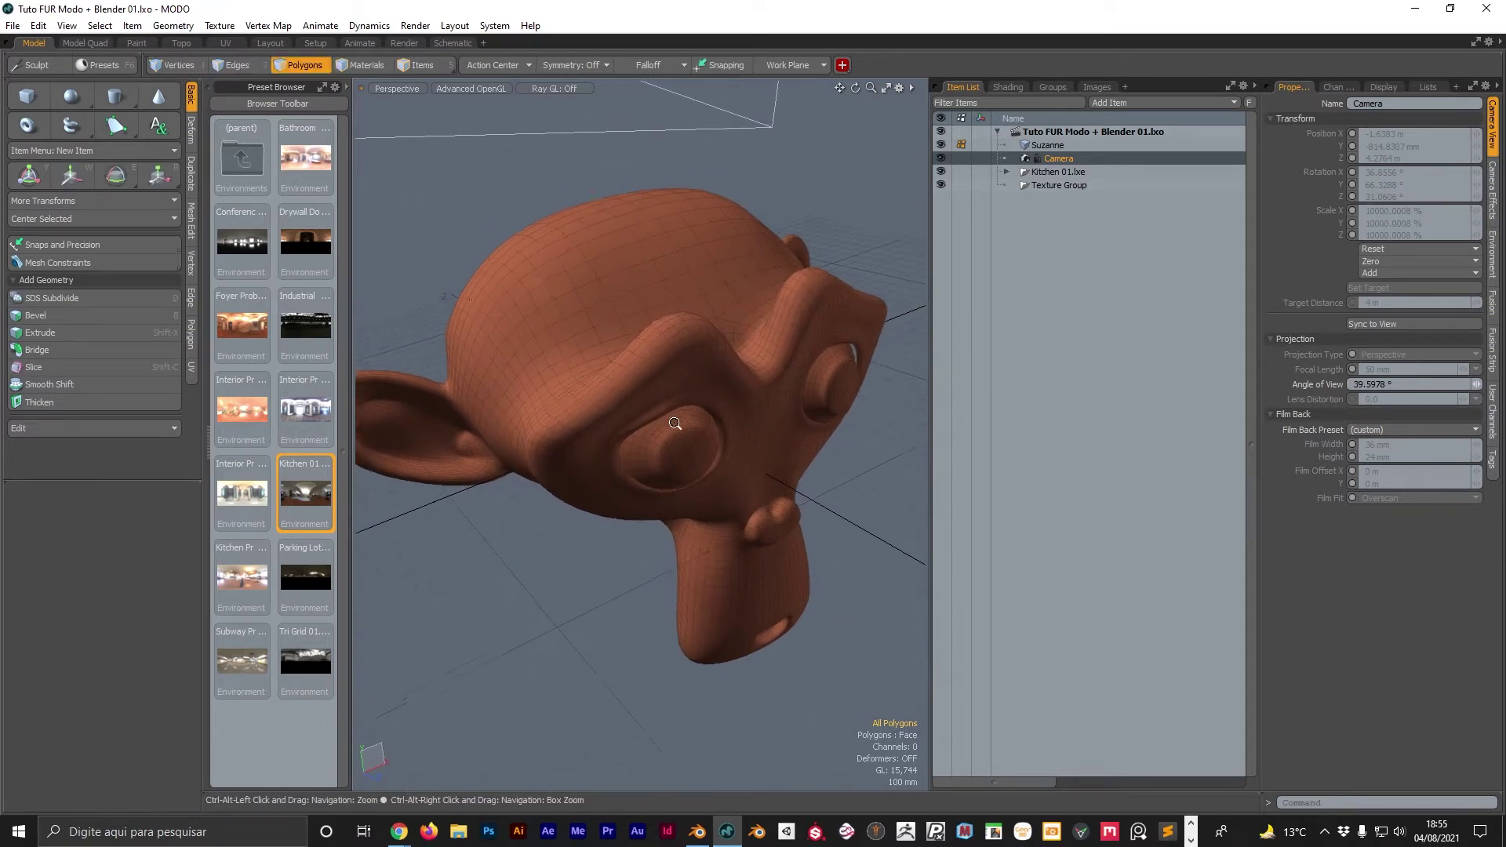
pyautogui.click(137, 45)
pyautogui.moveTo(864, 346)
pyautogui.keyDown('alt'); pyautogui.mouseDown()
pyautogui.moveTo(725, 389)
pyautogui.moveTo(1065, 225)
pyautogui.mouseUp(); pyautogui.keyUp('alt')
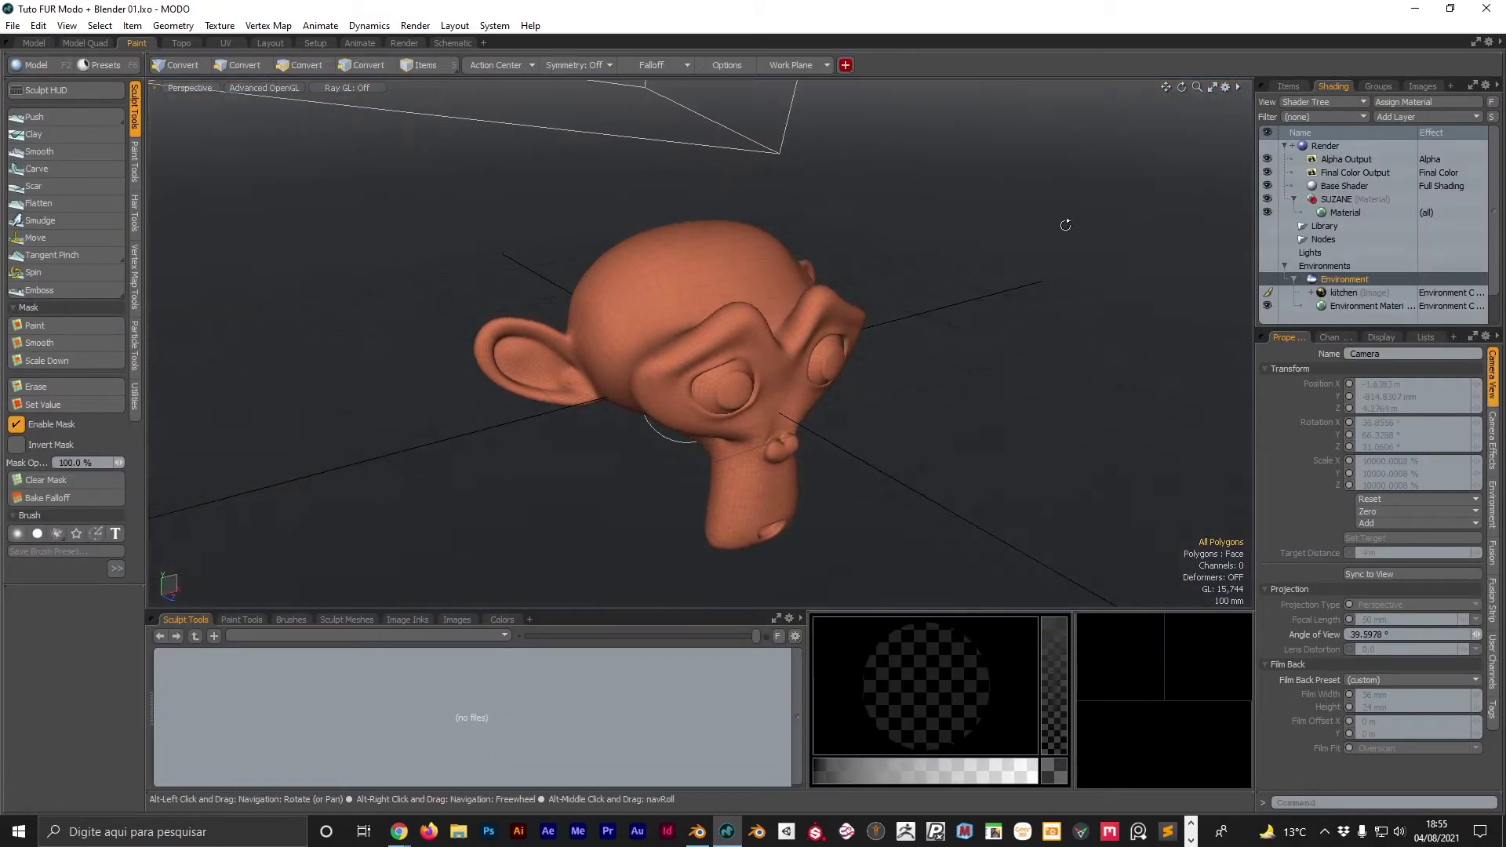
# Start a new Image Map layer on the SUZANE material in the Shader Tree.
pyautogui.click(1353, 199)
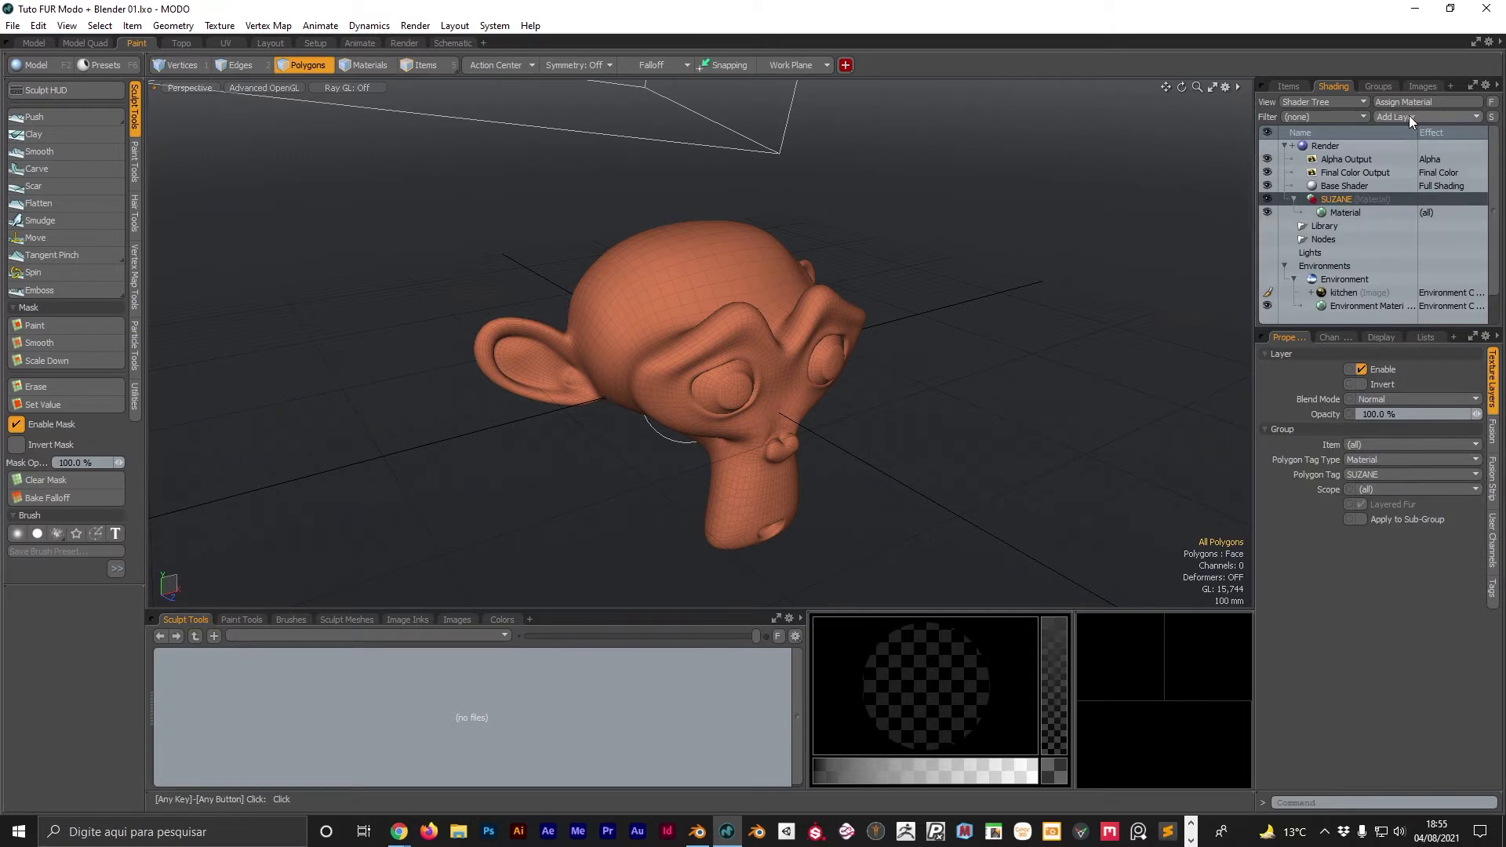
pyautogui.click(1408, 116)
pyautogui.moveTo(1388, 193)
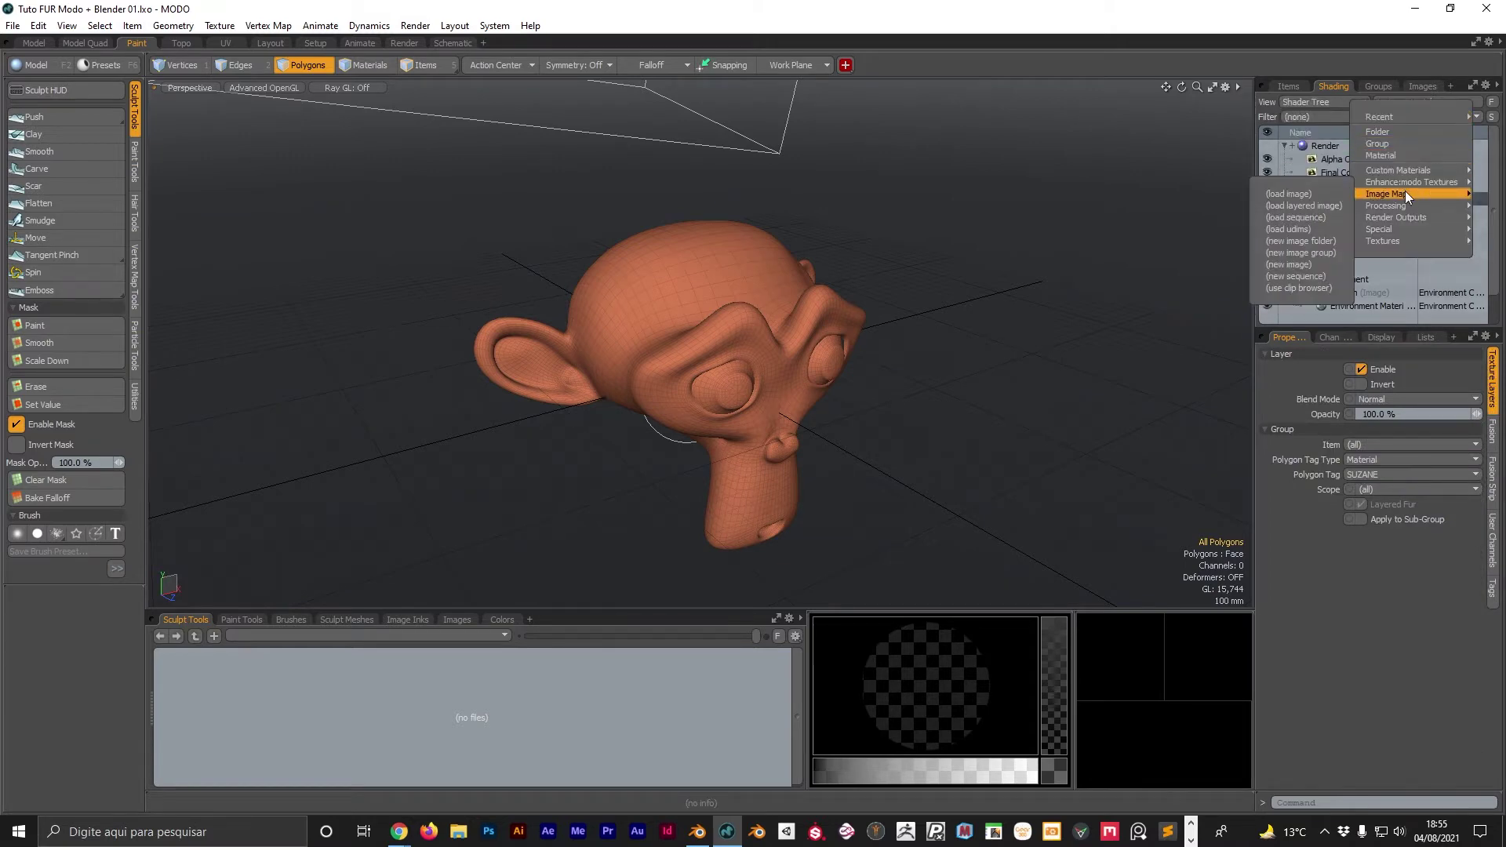
pyautogui.click(1324, 265)
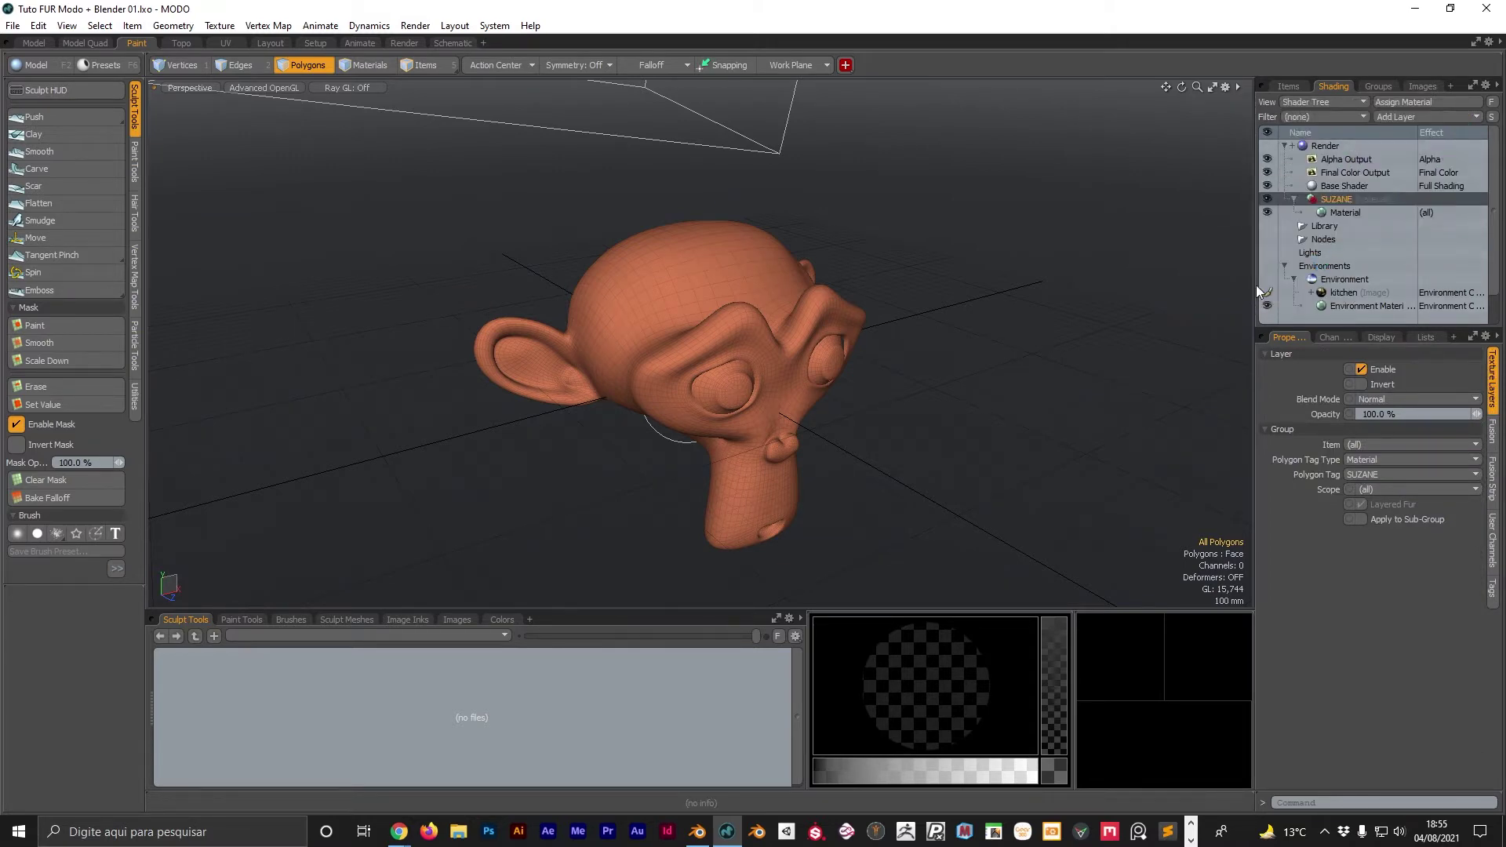
# Create SU_MODO_MASK as a white-filled 2048 x 2048 RGBA image map for SUZANE.
pyautogui.moveTo(799, 475)
pyautogui.mouseDown()
pyautogui.moveTo(262, 467)
pyautogui.moveTo(270, 451)
pyautogui.mouseUp()
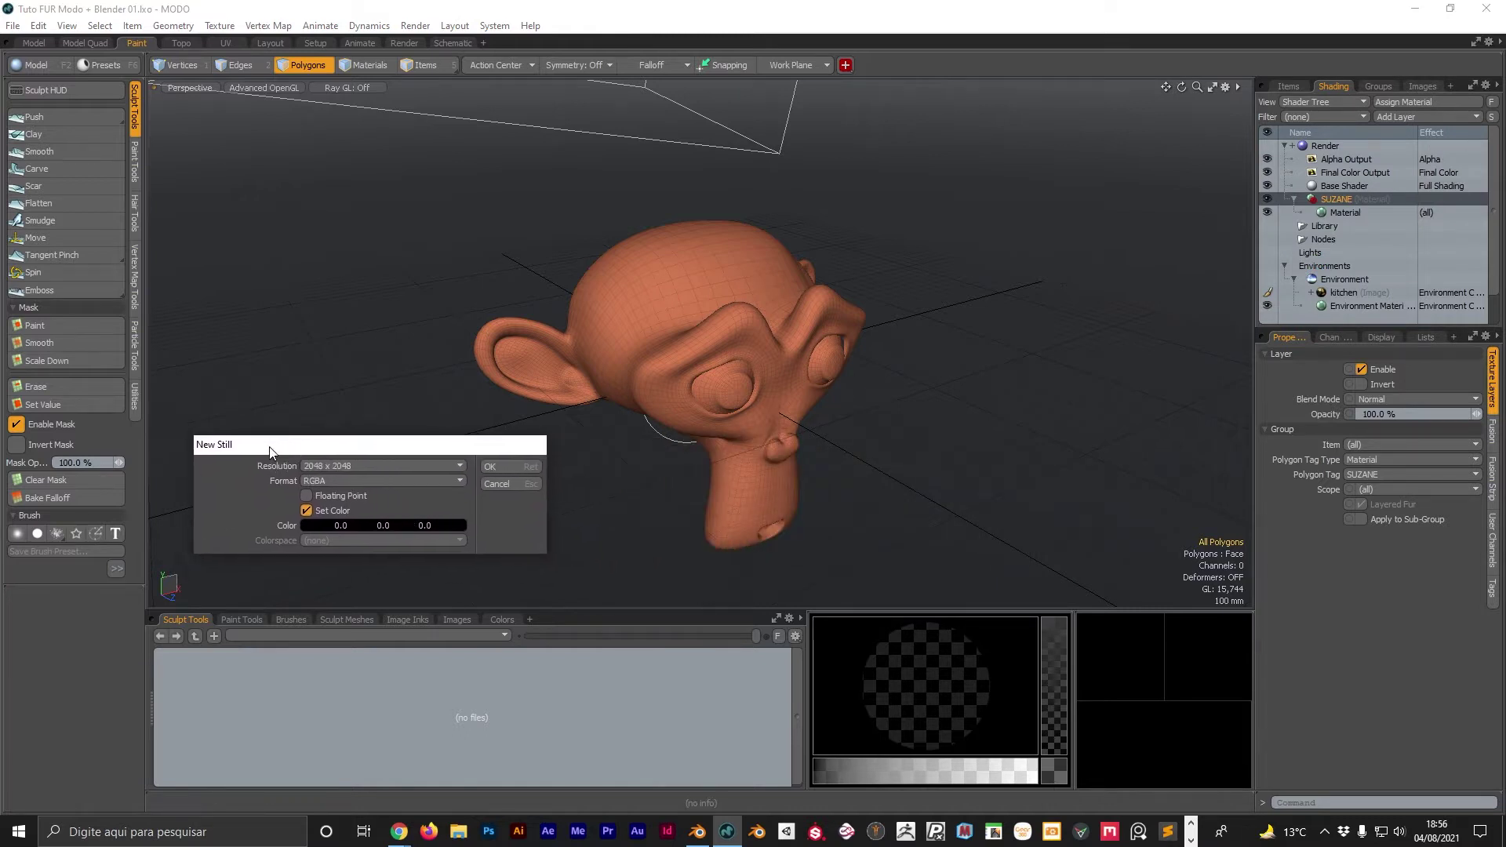
pyautogui.click(336, 466)
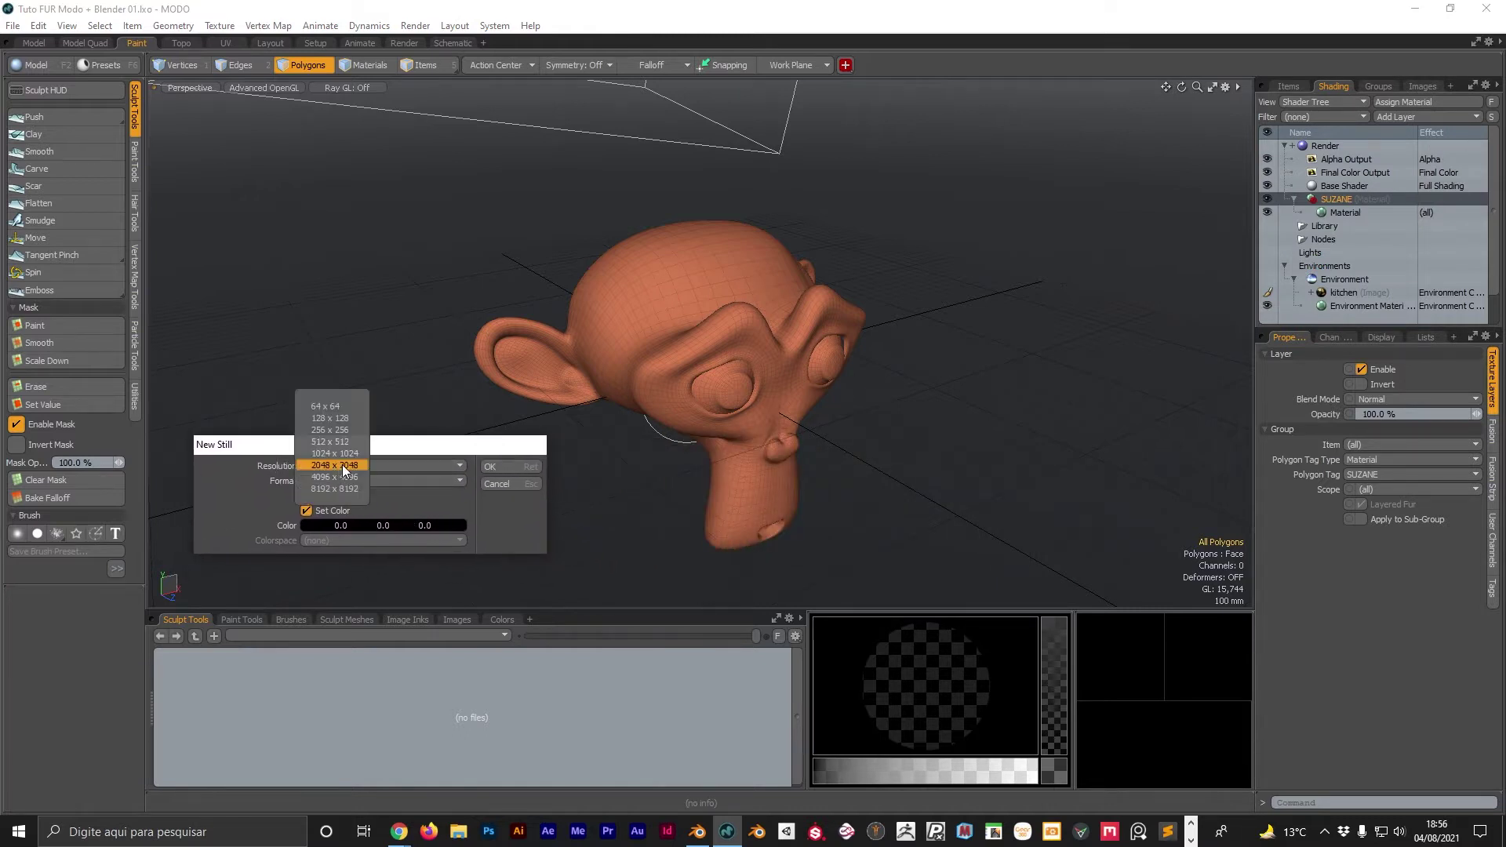
pyautogui.click(331, 465)
pyautogui.click(321, 481)
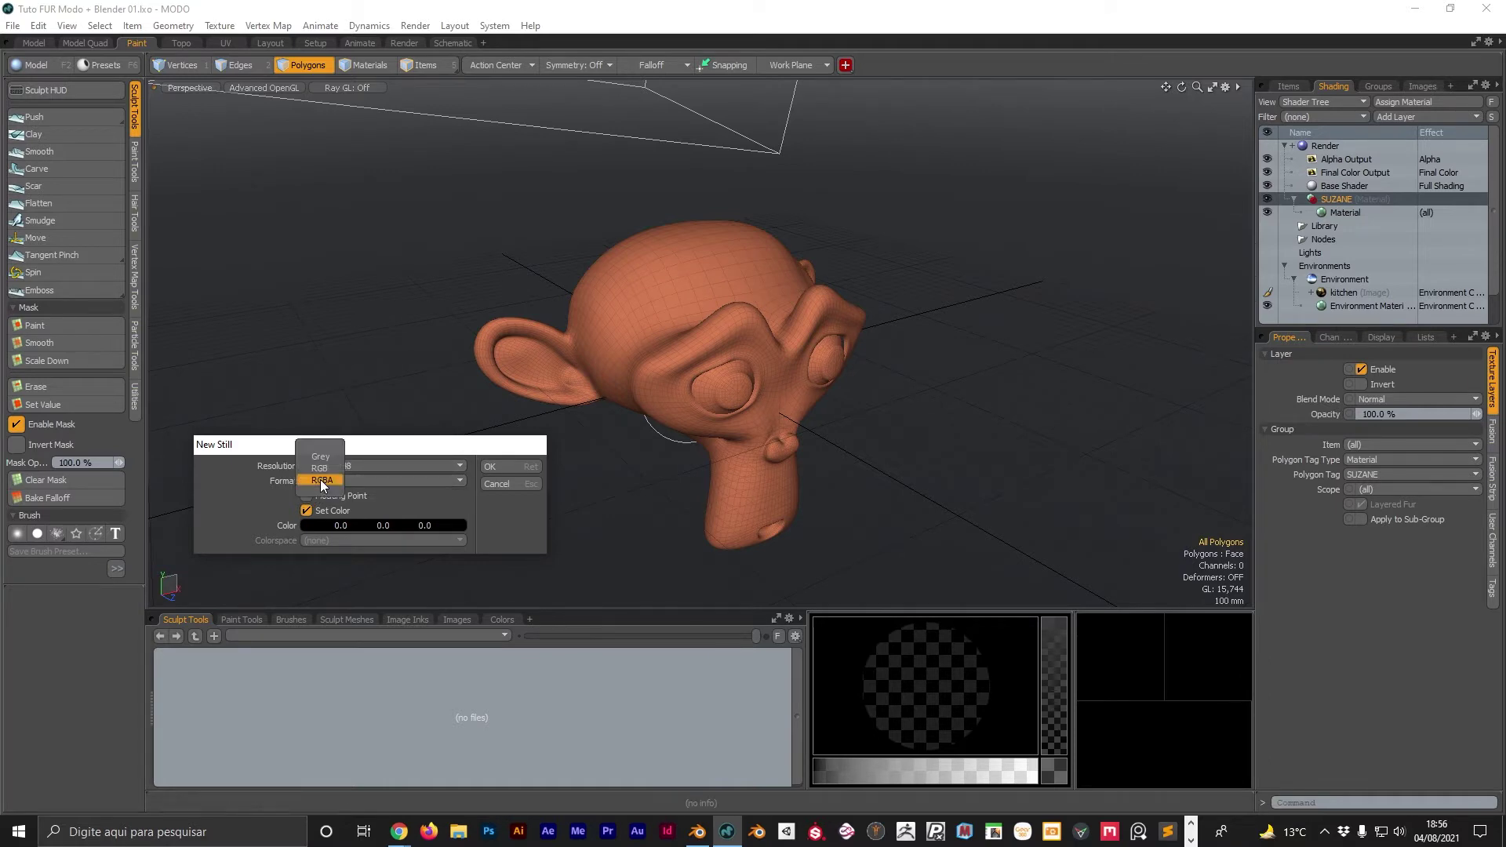
pyautogui.click(330, 526)
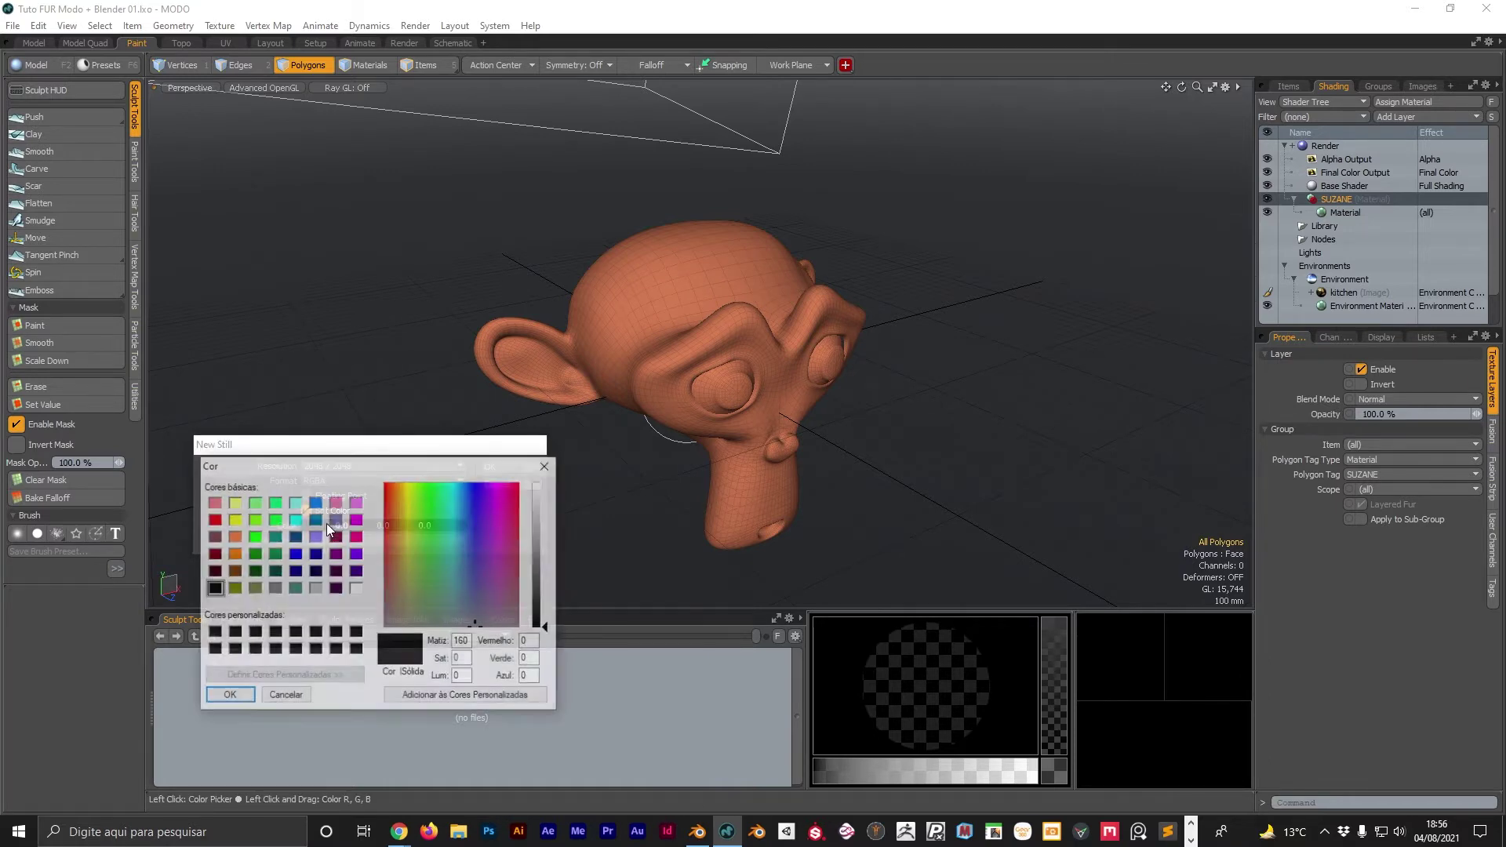
pyautogui.click(356, 588)
pyautogui.click(227, 697)
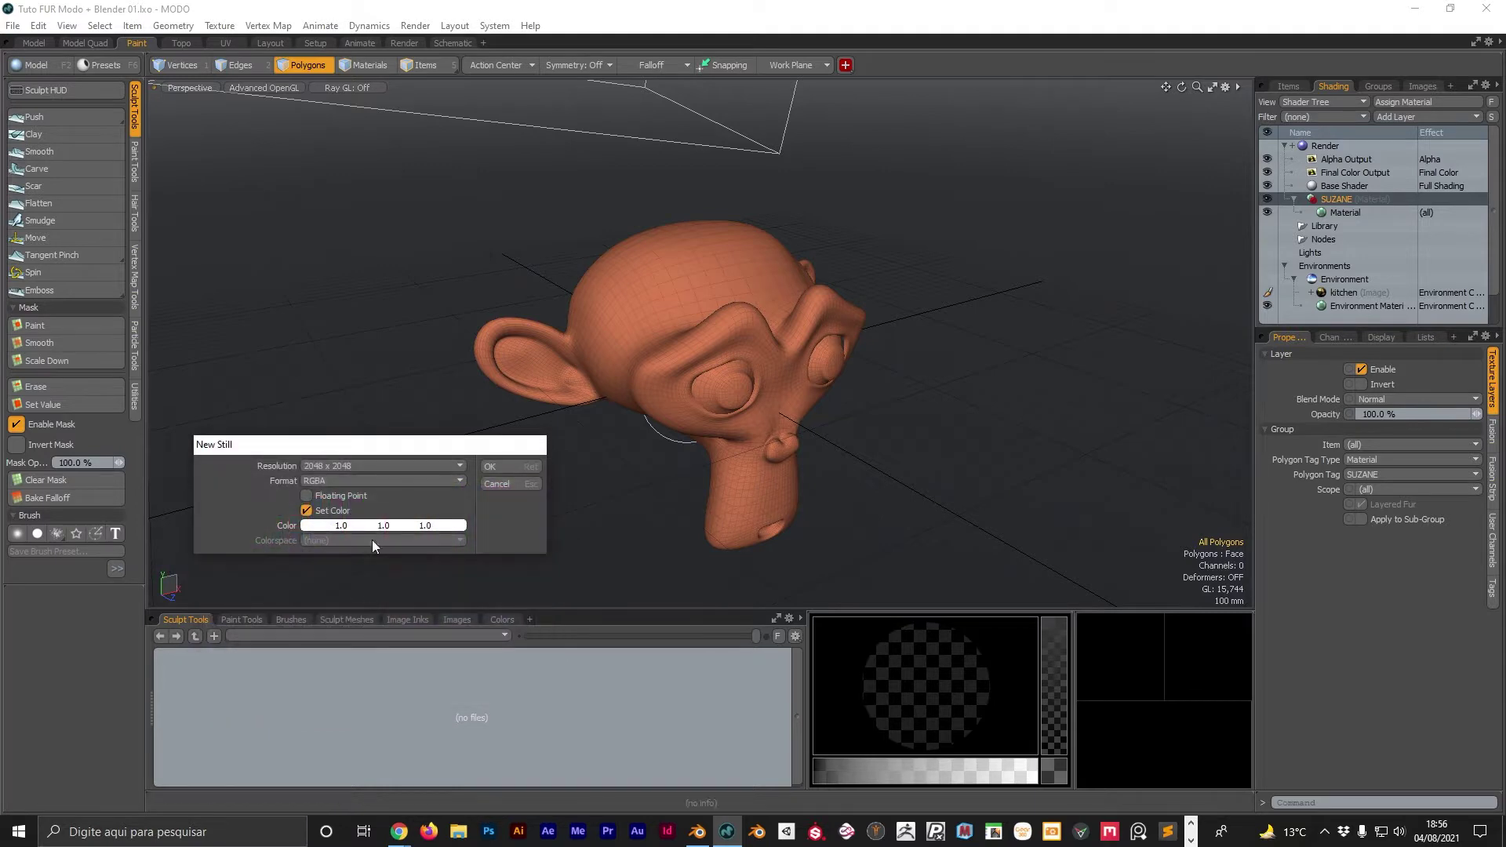
pyautogui.click(492, 468)
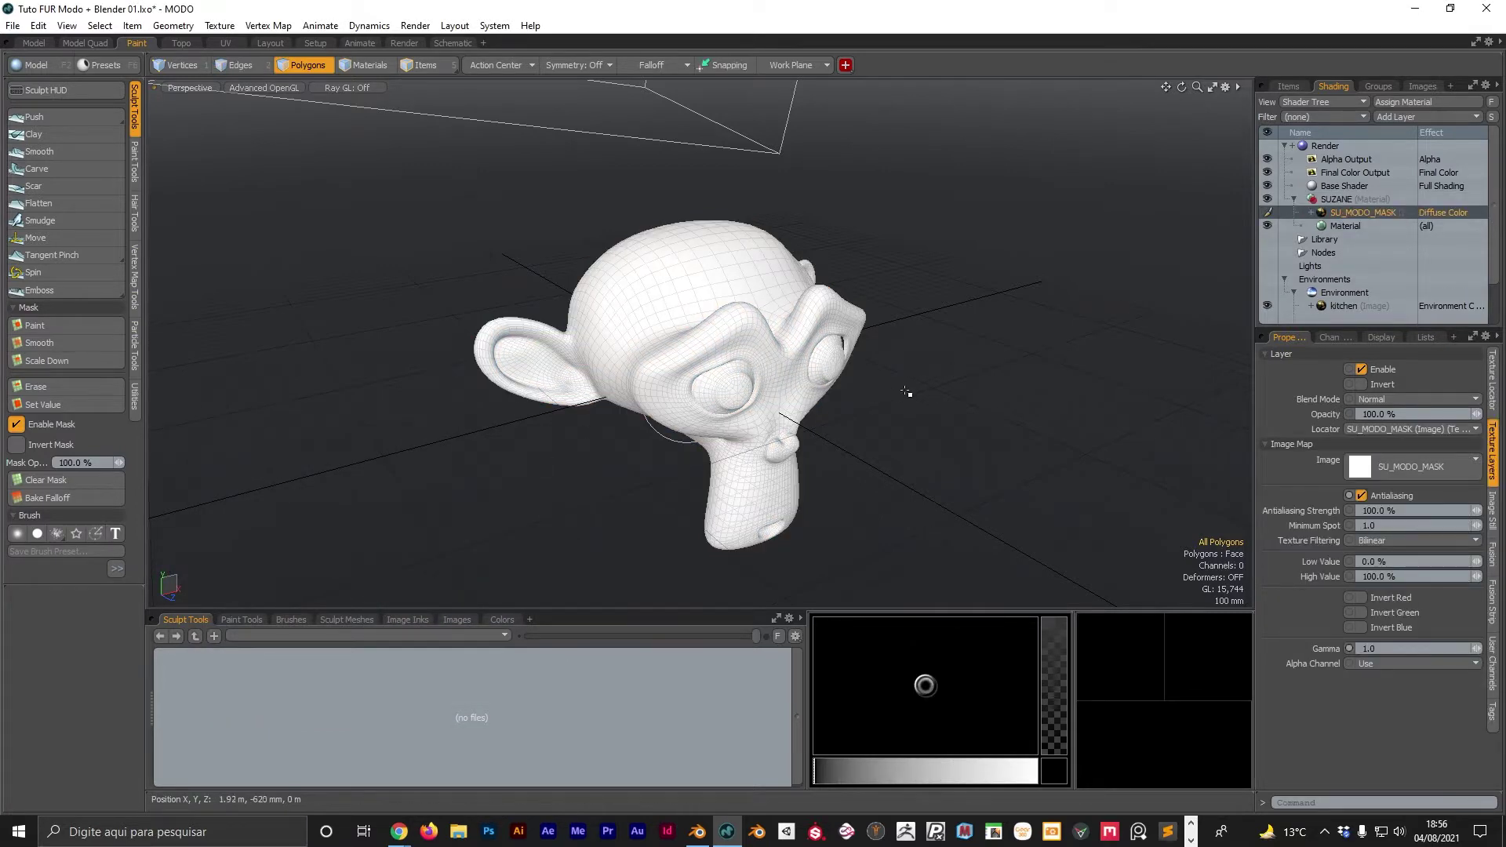
# Orbit close to Suzanne's face and set up the Airbrush with black paint colour.
pyautogui.moveTo(870, 333)
pyautogui.keyDown('alt'); pyautogui.mouseDown()
pyautogui.moveTo(989, 442)
pyautogui.moveTo(778, 357)
pyautogui.moveTo(746, 393)
pyautogui.mouseUp(); pyautogui.keyUp('alt')
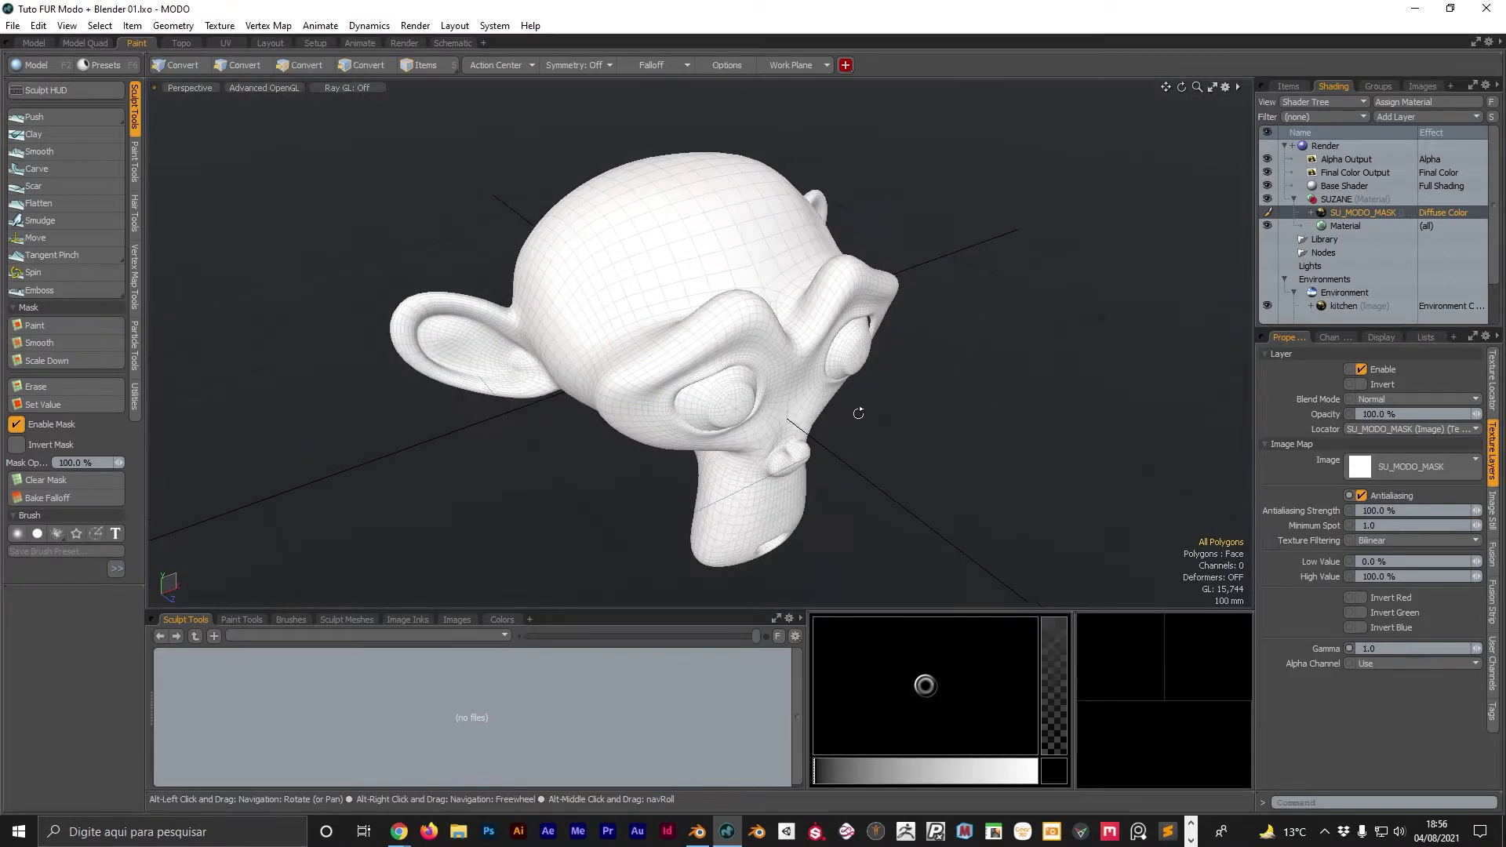
pyautogui.moveTo(769, 317)
pyautogui.keyDown('alt'); pyautogui.mouseDown()
pyautogui.moveTo(719, 497)
pyautogui.moveTo(667, 566)
pyautogui.moveTo(678, 360)
pyautogui.mouseUp(); pyautogui.keyUp('alt')
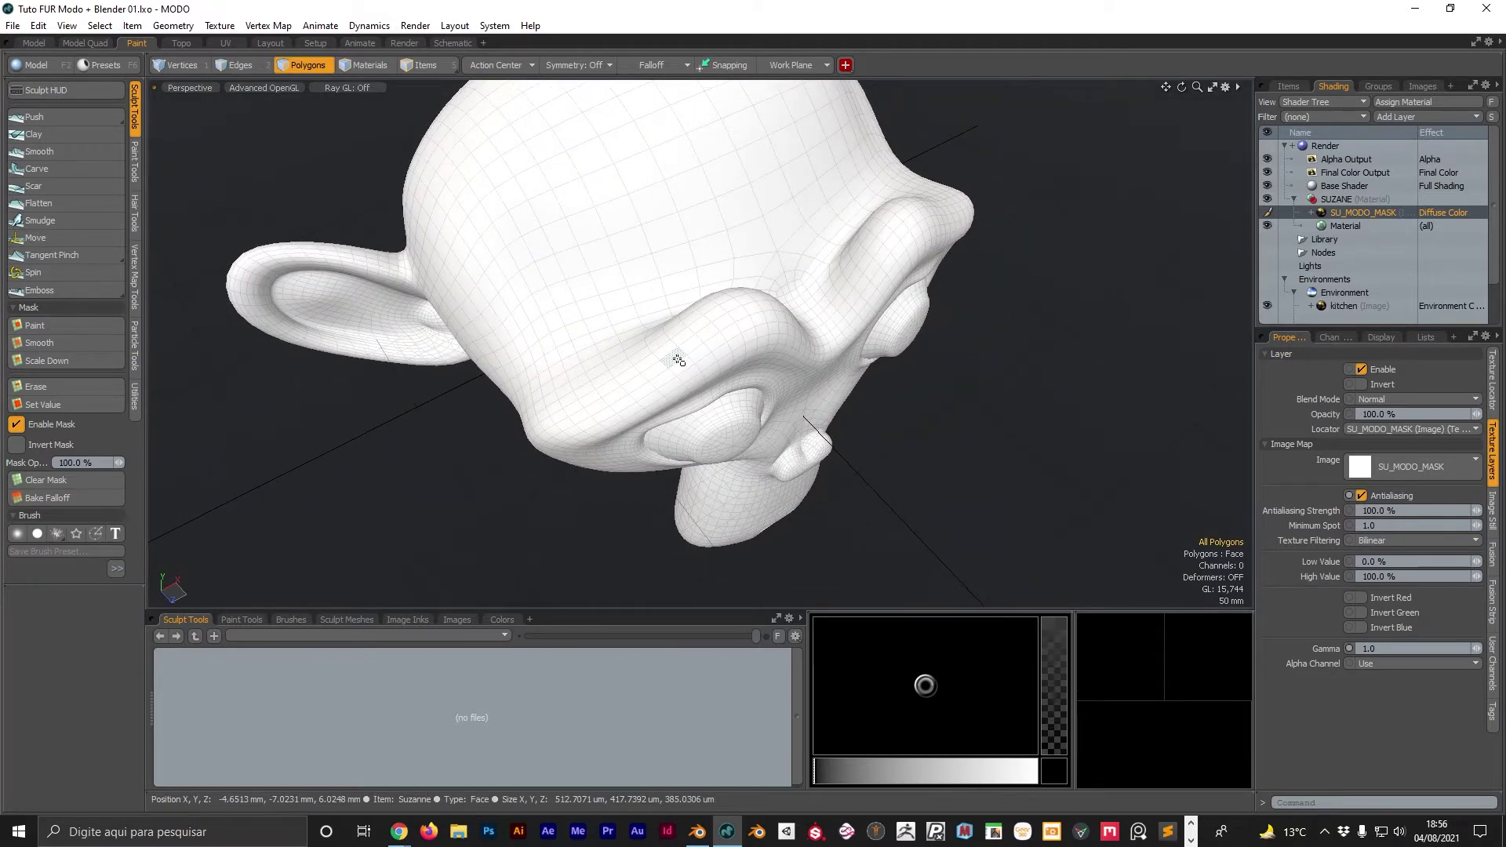
pyautogui.click(134, 161)
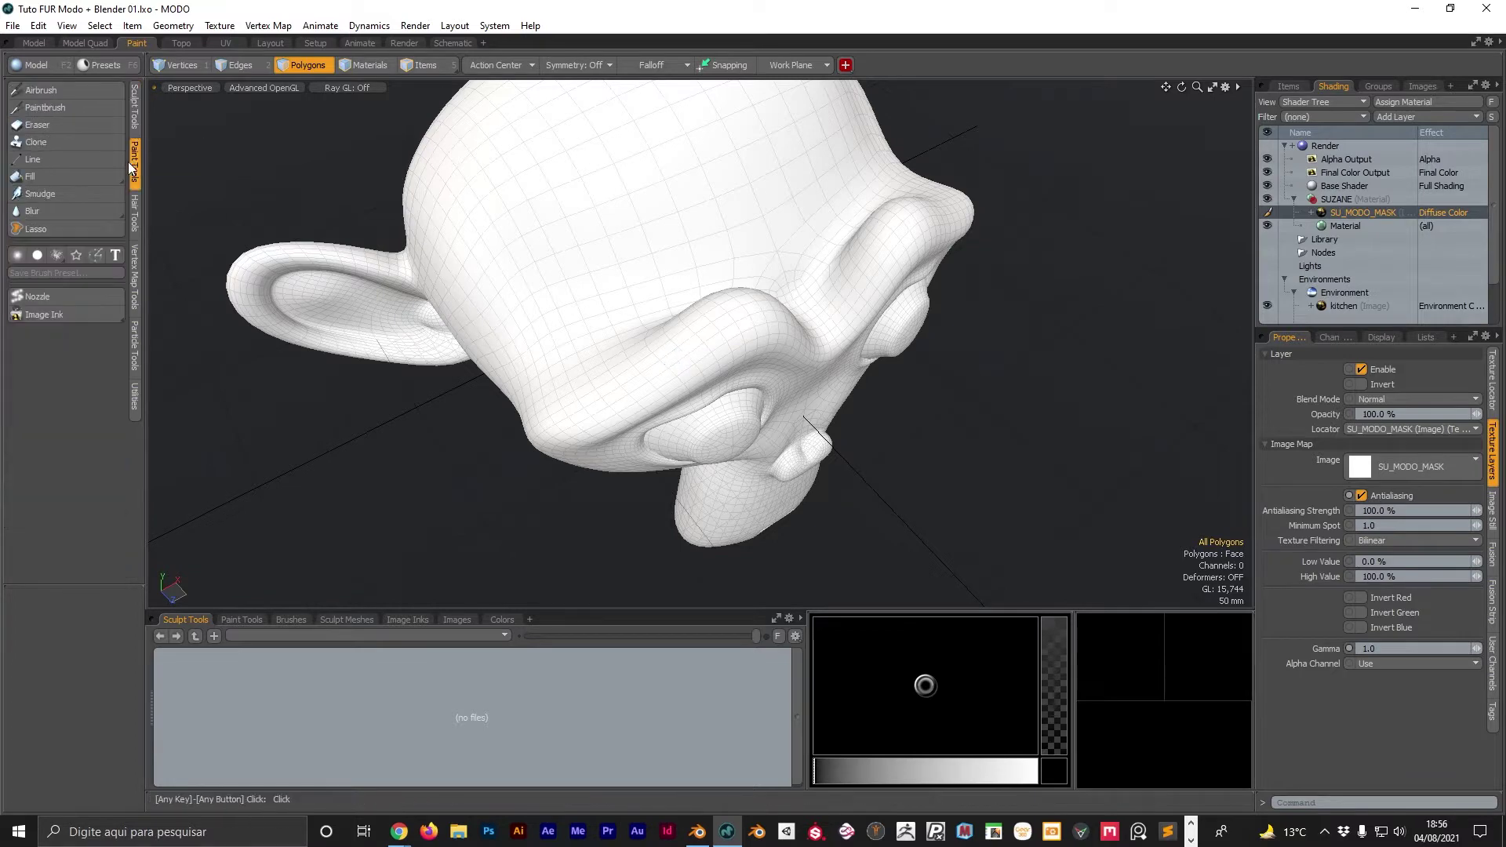
pyautogui.click(70, 90)
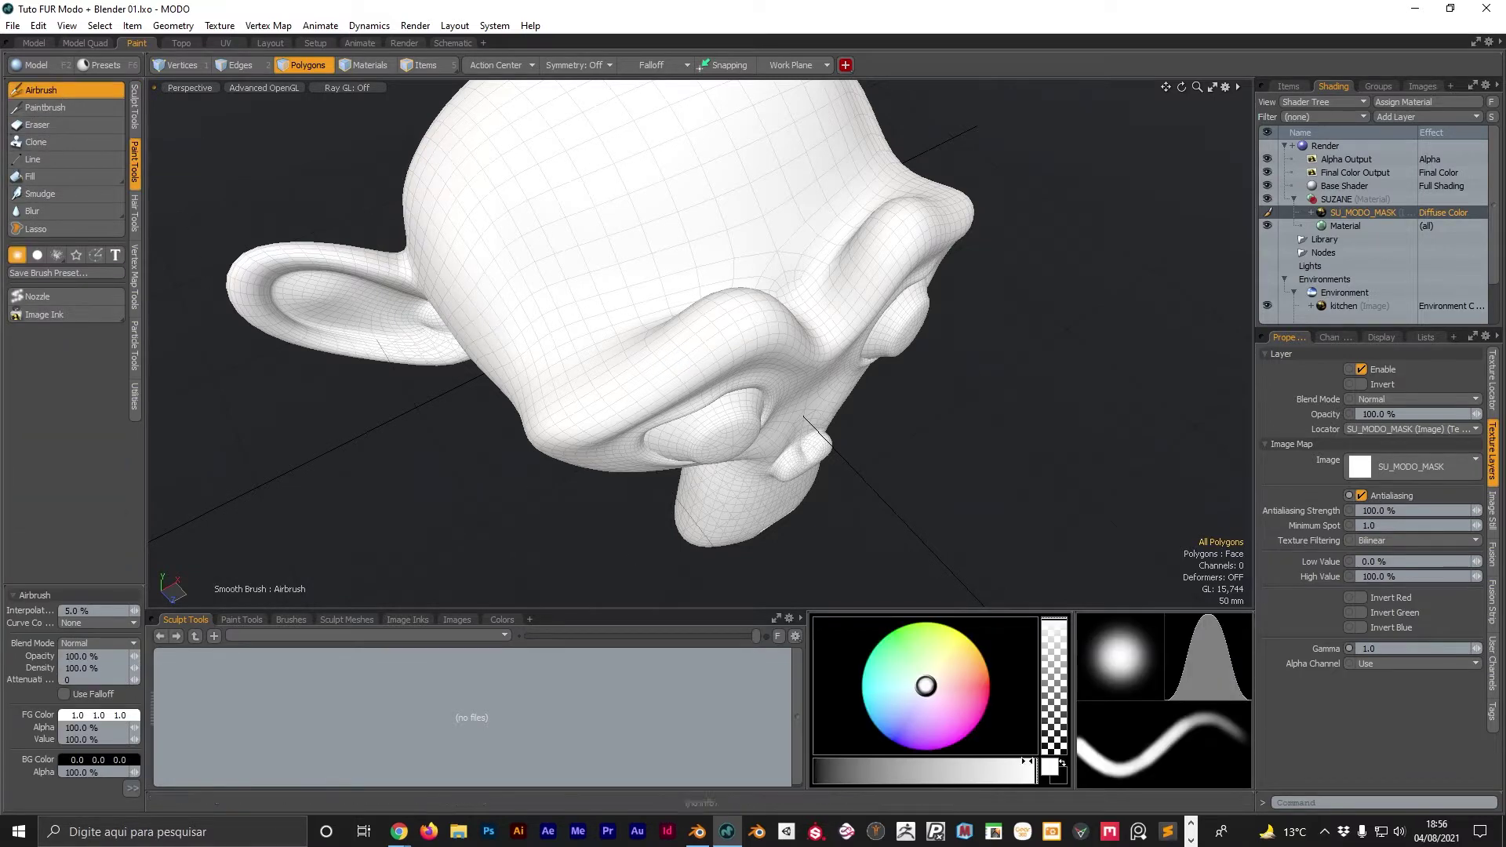
pyautogui.moveTo(862, 774); pyautogui.dragTo(814, 770)
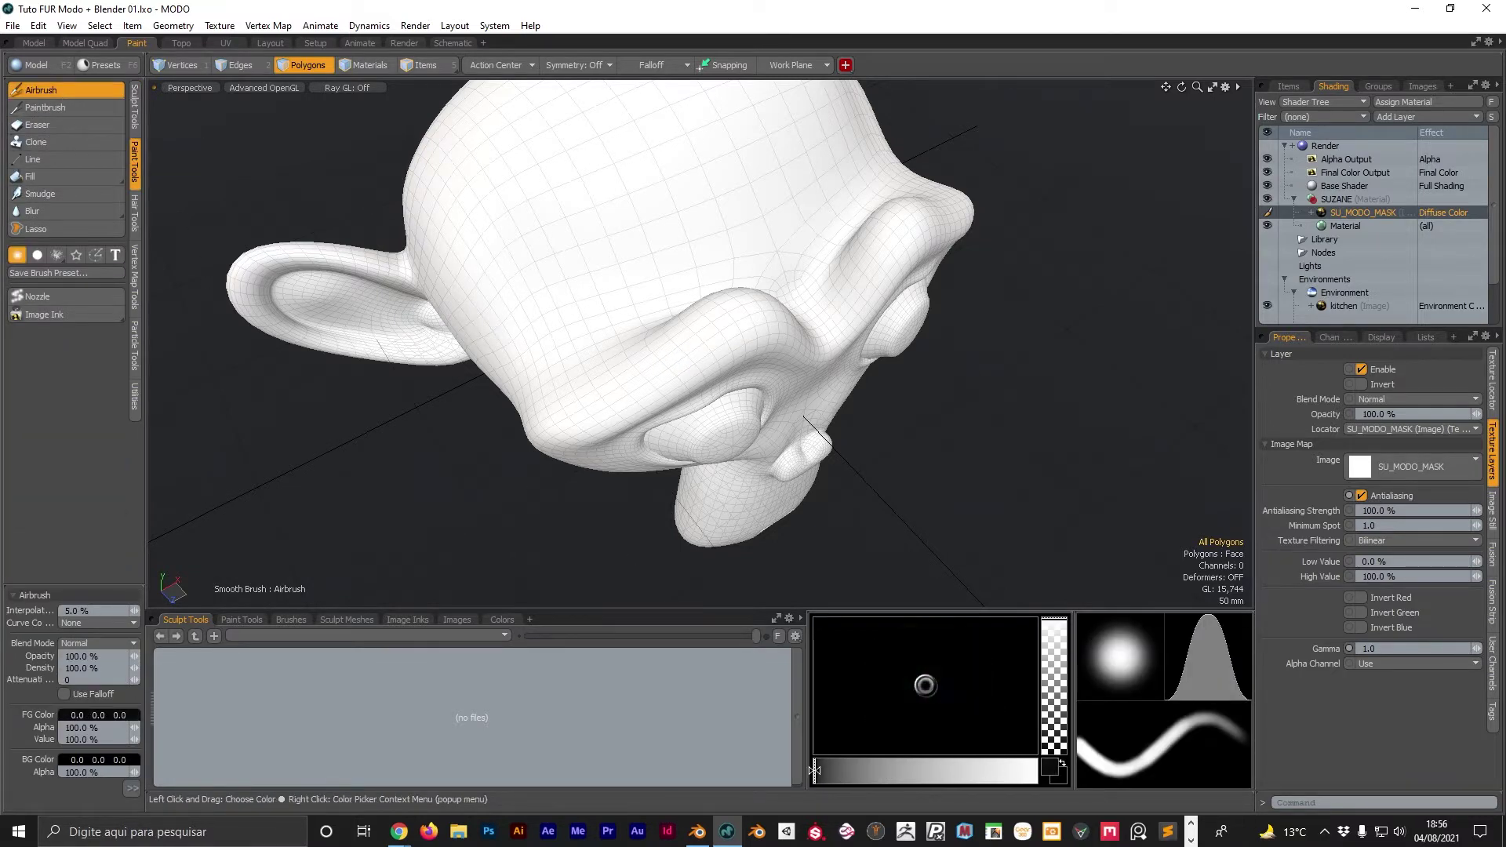
pyautogui.moveTo(693, 357); pyautogui.dragTo(693, 357, button='right')
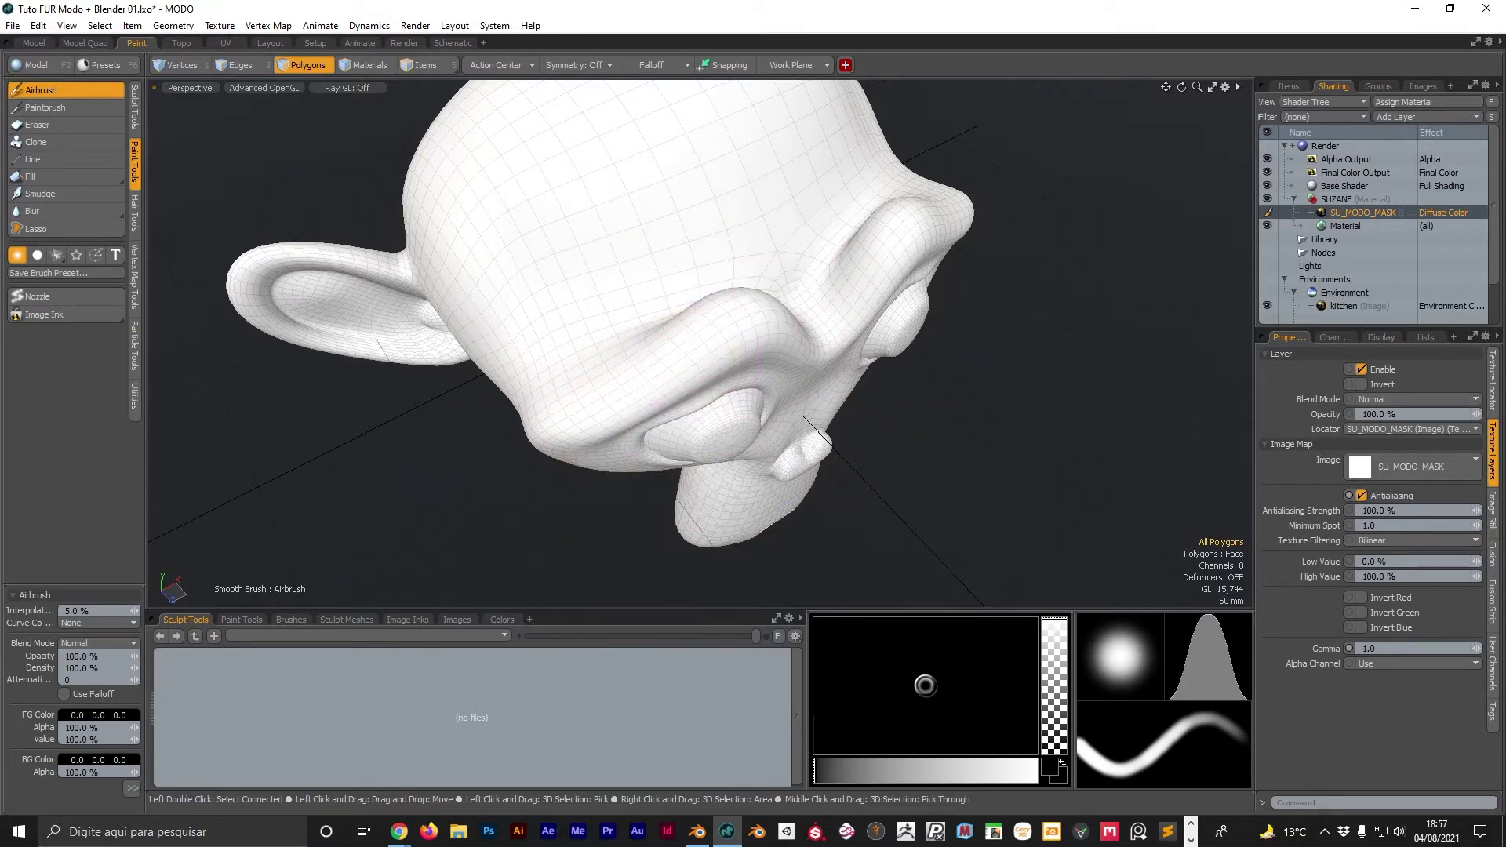
# Airbrush dark black bands over Suzanne's brow ridges.
pyautogui.moveTo(599, 396)
pyautogui.mouseDown()
pyautogui.moveTo(690, 349)
pyautogui.moveTo(630, 406)
pyautogui.moveTo(834, 336)
pyautogui.moveTo(949, 262)
pyautogui.moveTo(799, 322)
pyautogui.moveTo(784, 376)
pyautogui.moveTo(878, 313)
pyautogui.moveTo(797, 367)
pyautogui.mouseUp()
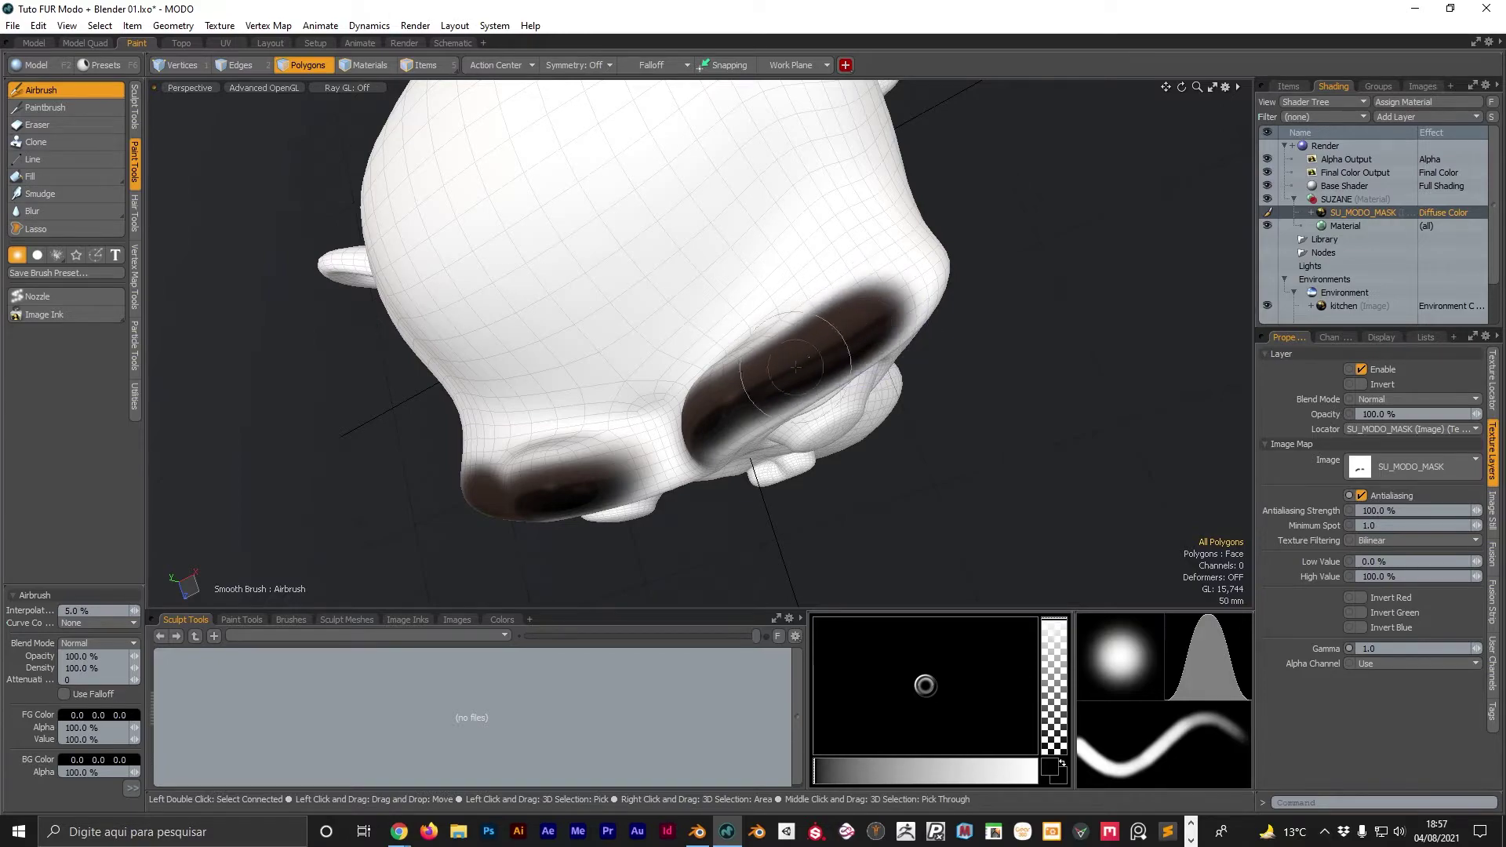
pyautogui.moveTo(654, 455)
pyautogui.keyDown('alt'); pyautogui.mouseDown()
pyautogui.moveTo(732, 380)
pyautogui.moveTo(828, 401)
pyautogui.moveTo(813, 280)
pyautogui.mouseUp(); pyautogui.keyUp('alt')
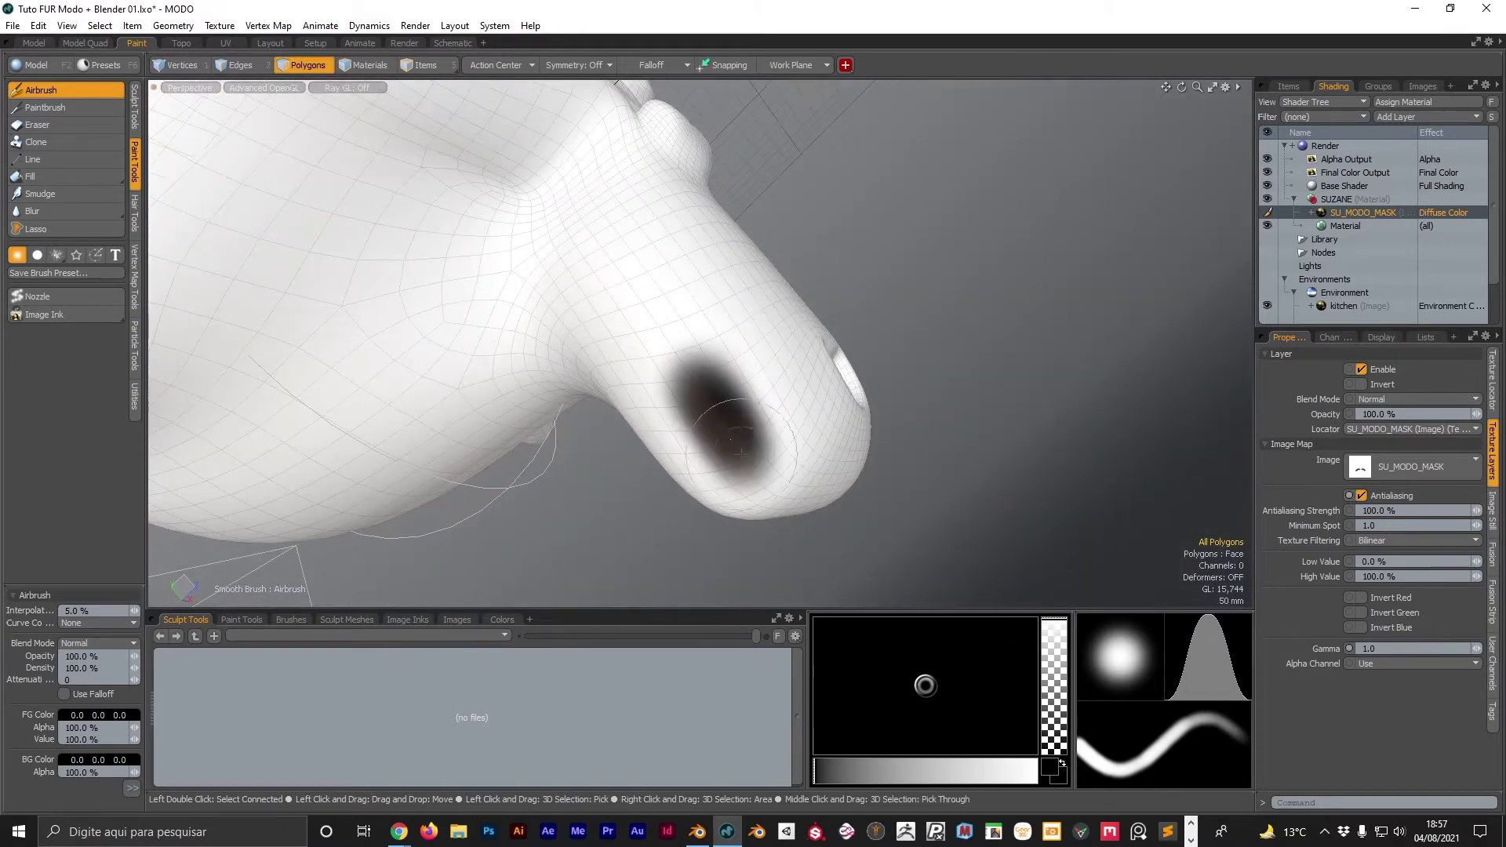
pyautogui.keyDown('alt'); pyautogui.moveTo(797, 496); pyautogui.dragTo(641, 419); pyautogui.keyUp('alt')
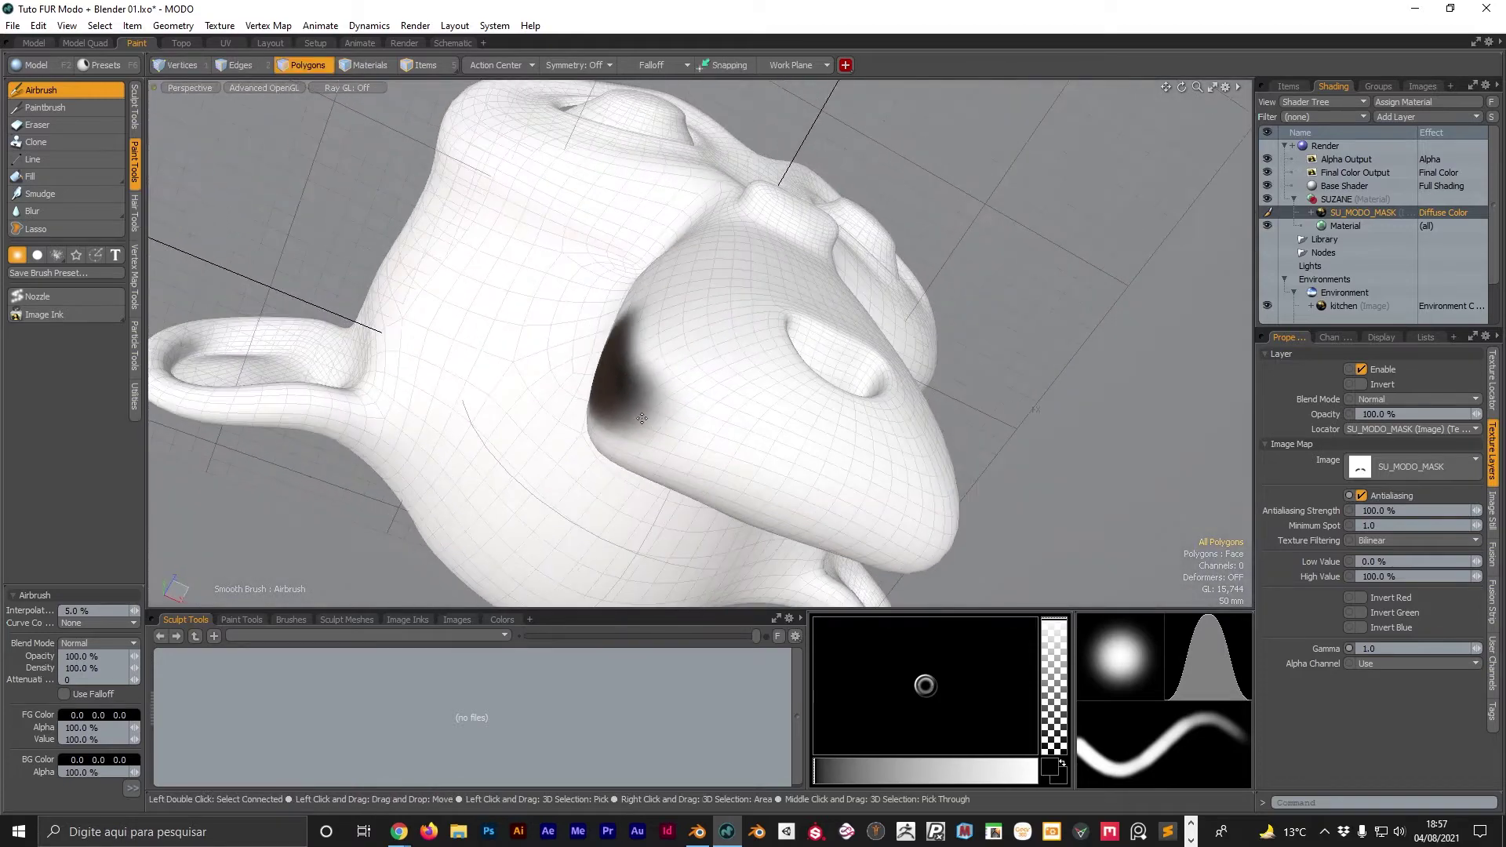
# Paint black along the muzzle side and chin edge, then drop the airbrush.
pyautogui.moveTo(730, 466)
pyautogui.mouseDown()
pyautogui.moveTo(646, 423)
pyautogui.moveTo(878, 510)
pyautogui.moveTo(933, 549)
pyautogui.moveTo(561, 315)
pyautogui.moveTo(595, 448)
pyautogui.mouseUp()
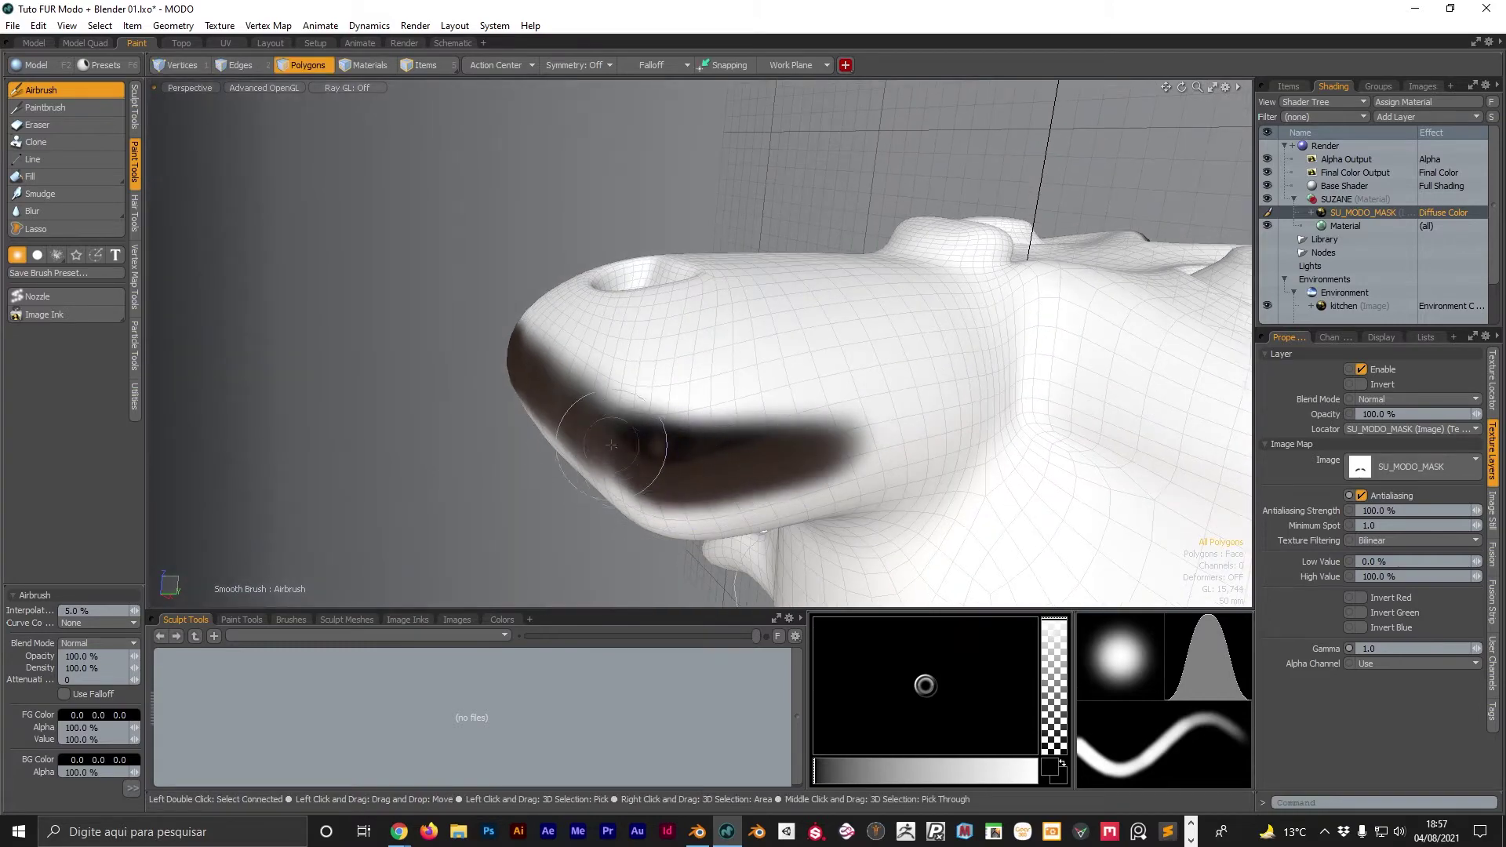
pyautogui.keyDown('alt'); pyautogui.moveTo(510, 409); pyautogui.dragTo(661, 389); pyautogui.keyUp('alt')
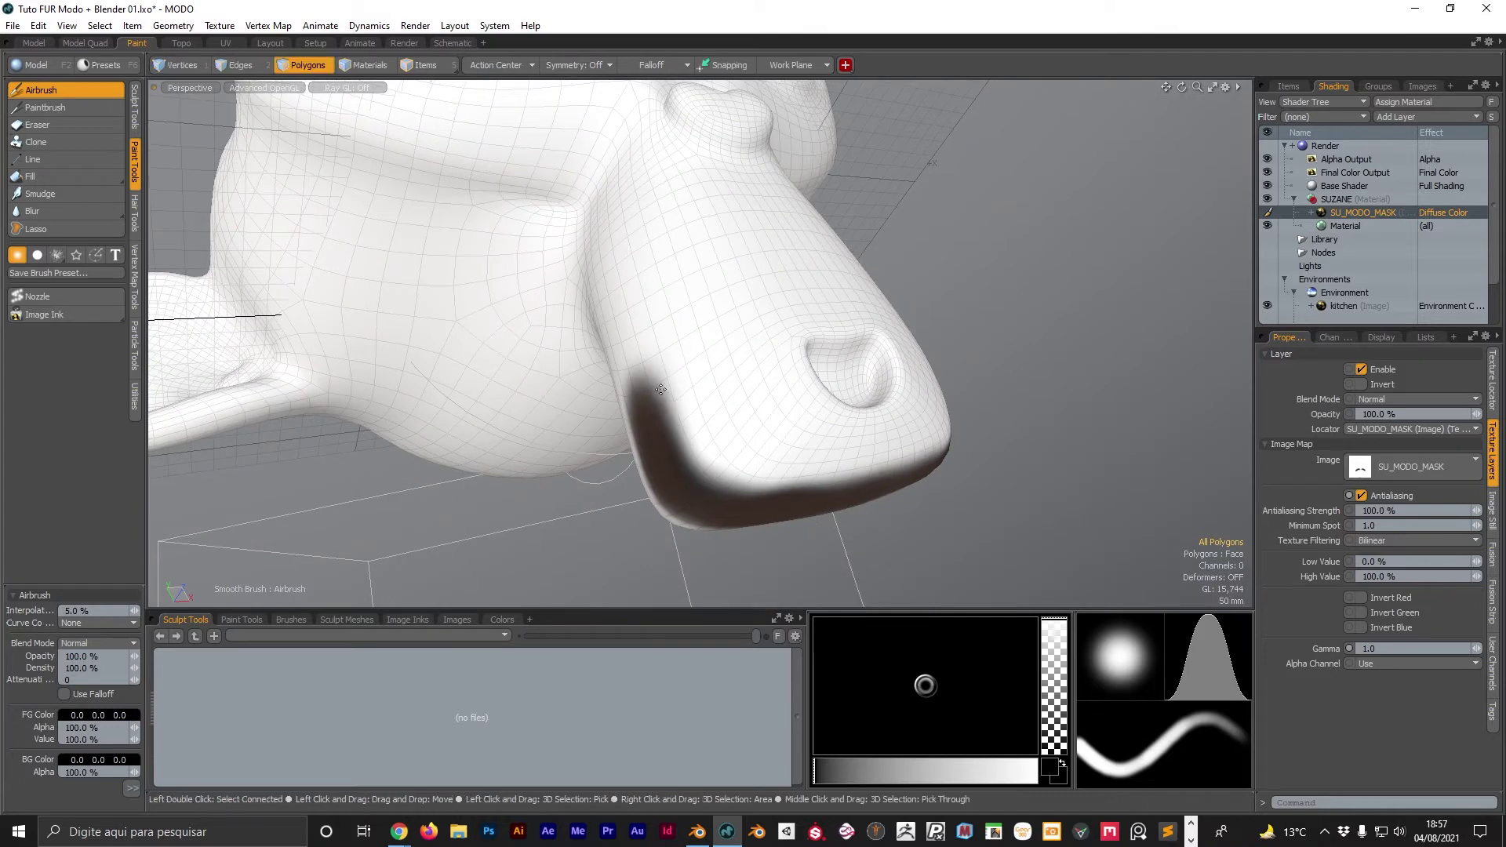
pyautogui.moveTo(732, 457)
pyautogui.mouseDown()
pyautogui.moveTo(878, 455)
pyautogui.moveTo(668, 393)
pyautogui.moveTo(507, 469)
pyautogui.moveTo(639, 452)
pyautogui.mouseUp()
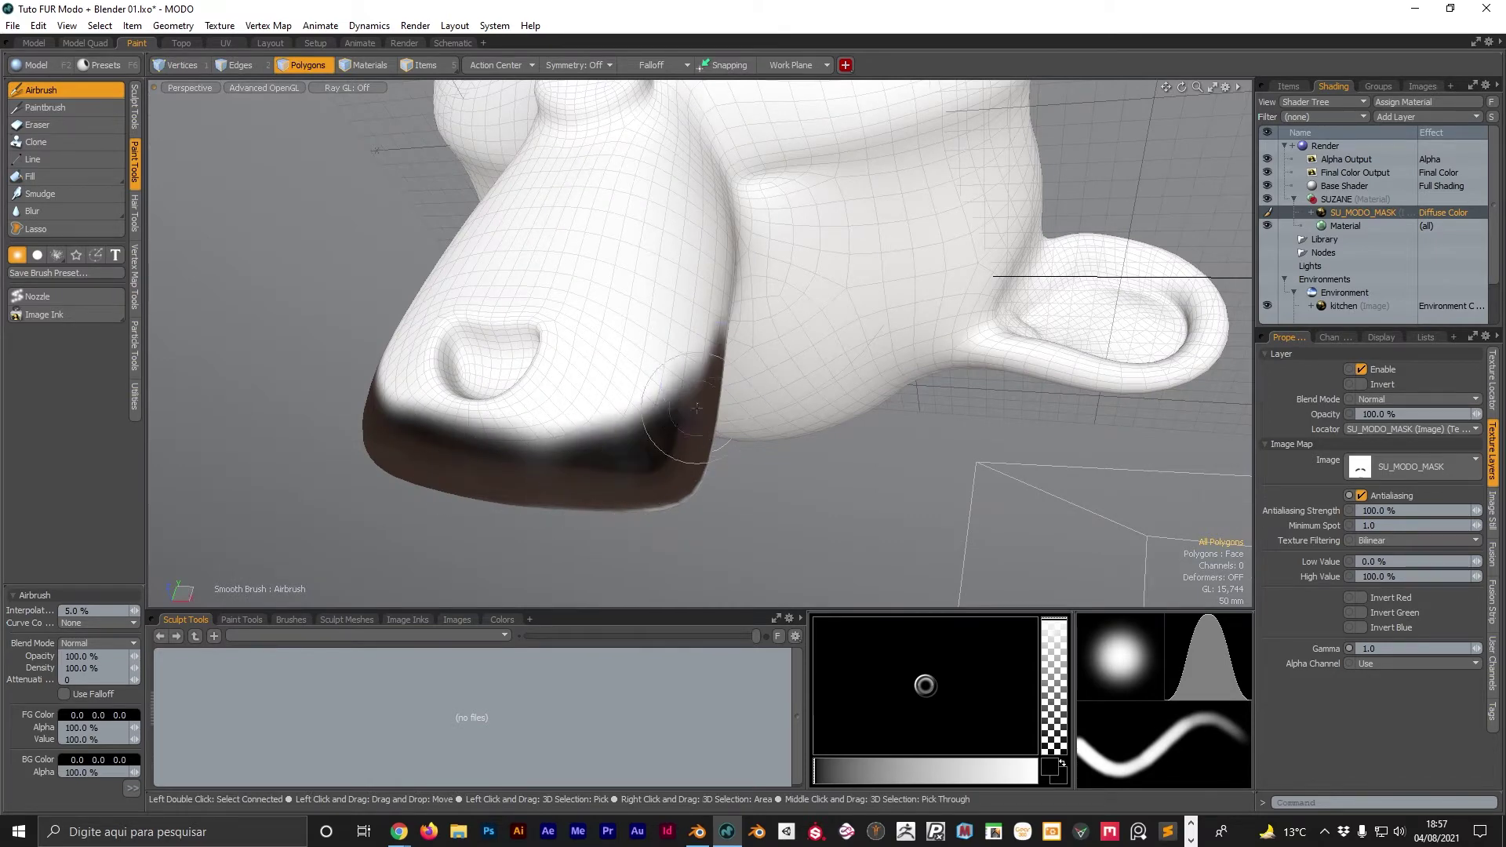
pyautogui.moveTo(697, 407)
pyautogui.mouseDown()
pyautogui.moveTo(578, 403)
pyautogui.moveTo(746, 380)
pyautogui.mouseUp()
pyautogui.scroll(-5, 611, 407)
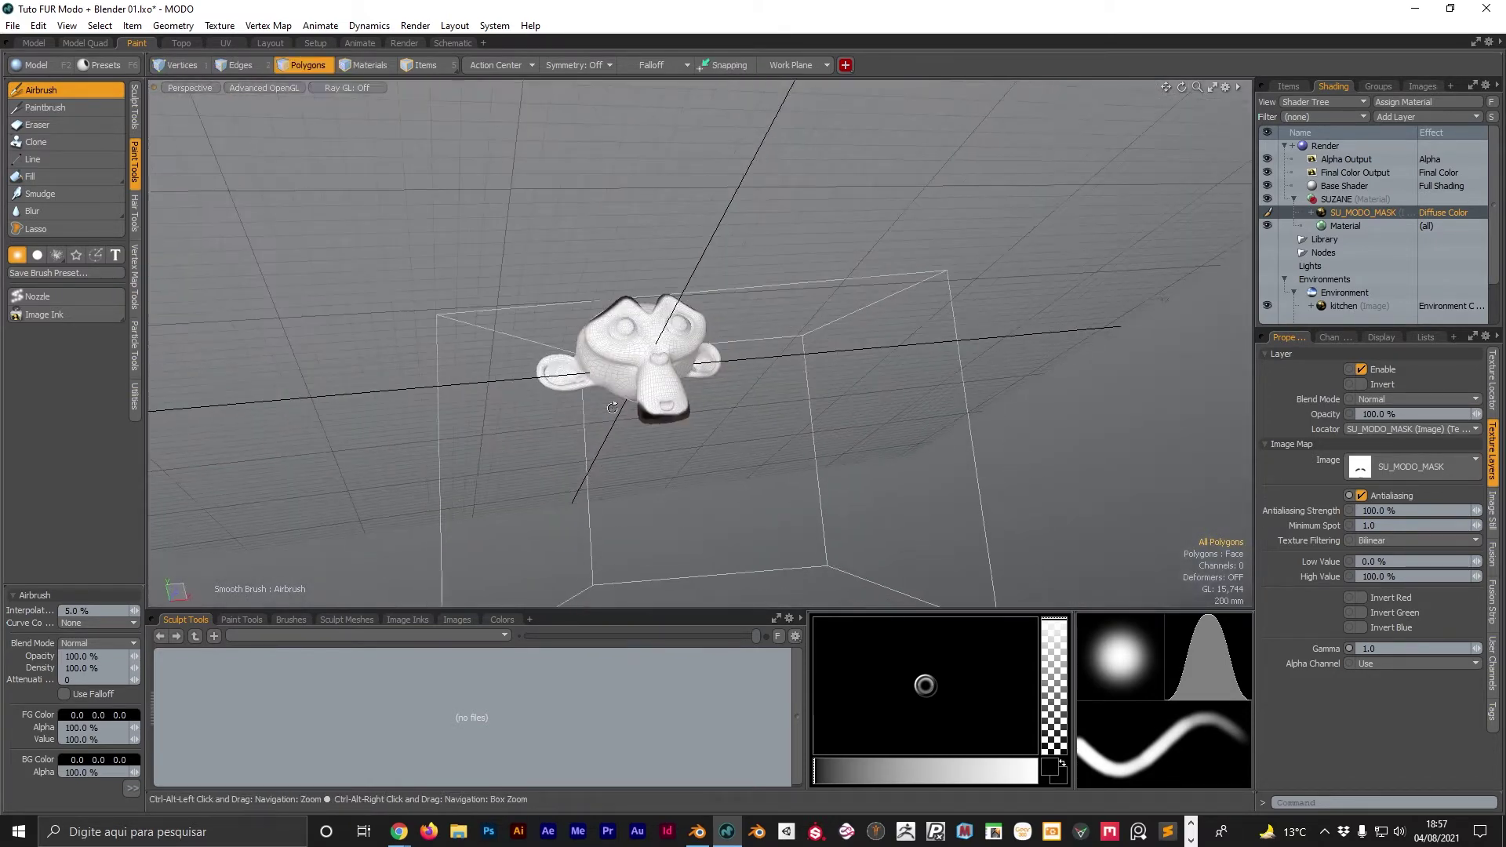
pyautogui.keyDown('alt'); pyautogui.moveTo(612, 407); pyautogui.dragTo(807, 356); pyautogui.keyUp('alt')
pyautogui.scroll(3, 806, 357)
pyautogui.scroll(2, 806, 357)
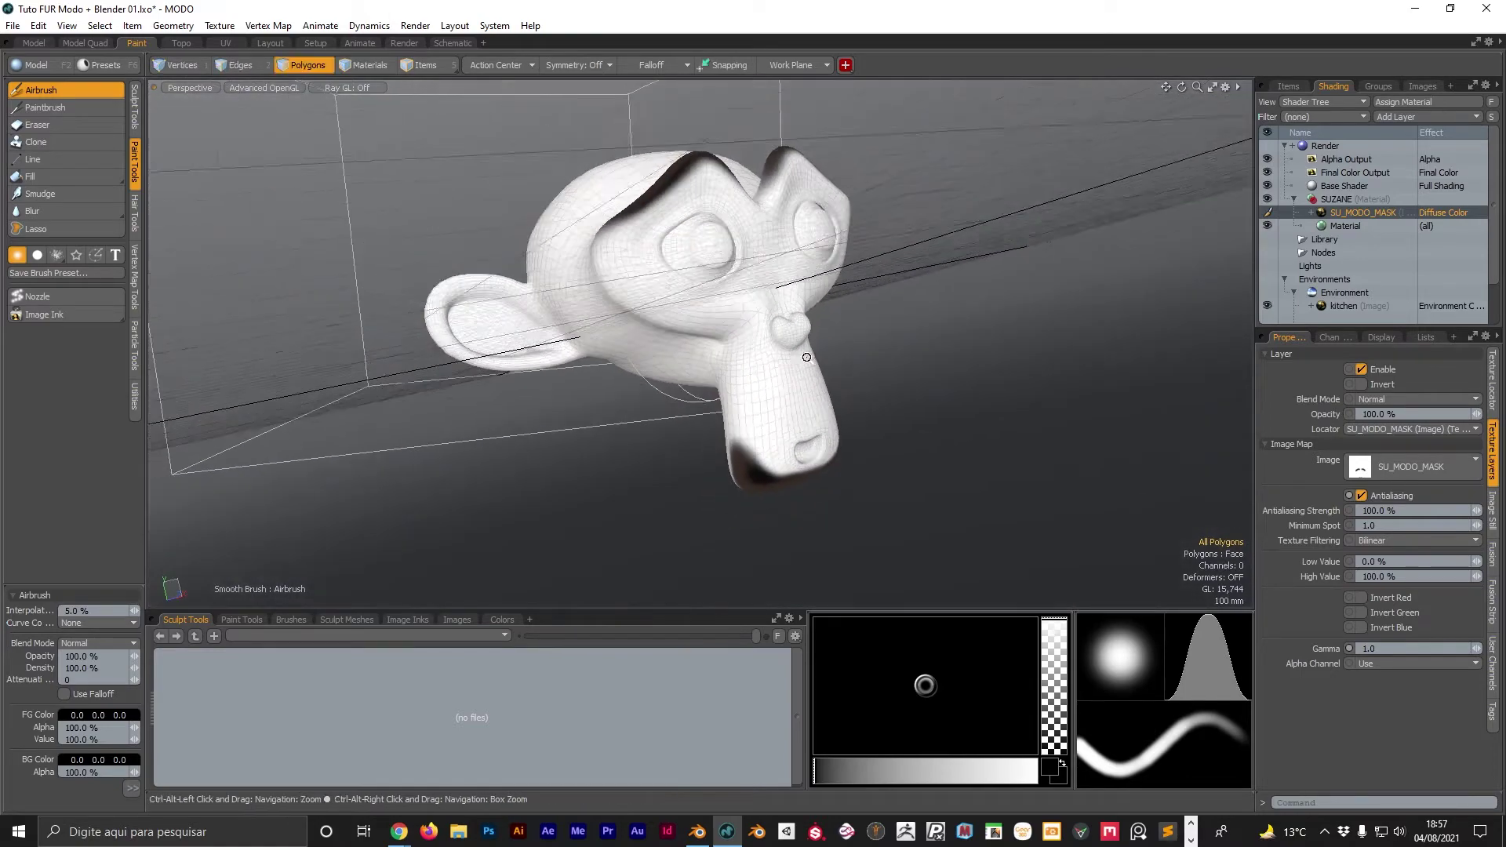
pyautogui.scroll(-2, 806, 357)
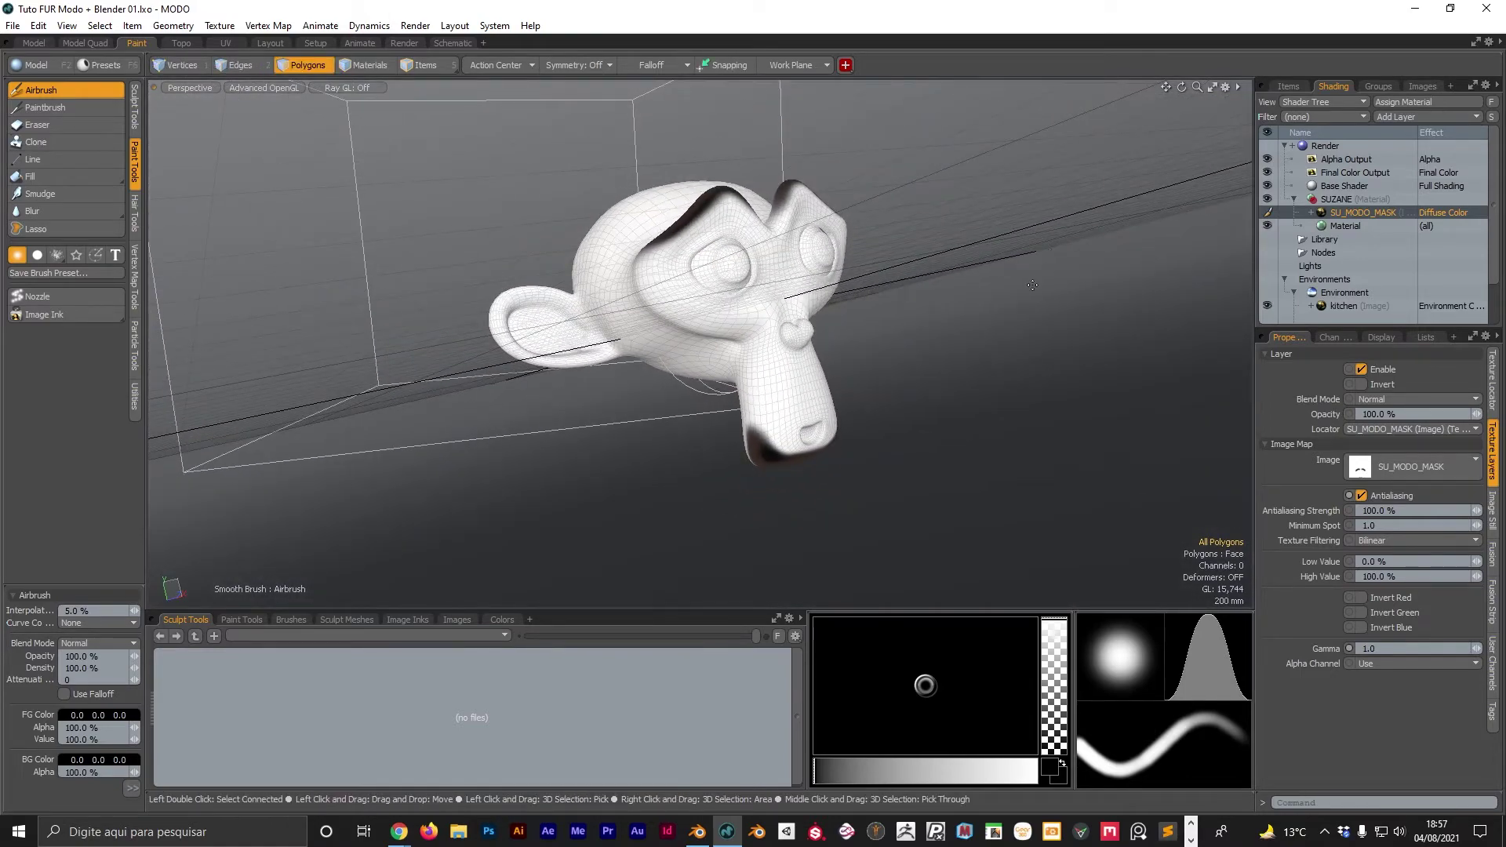
pyautogui.press('space')
# Return to the Model layout and reorient the view of the painted Suzanne.
pyautogui.keyDown('alt'); pyautogui.moveTo(732, 249); pyautogui.dragTo(816, 427); pyautogui.keyUp('alt')
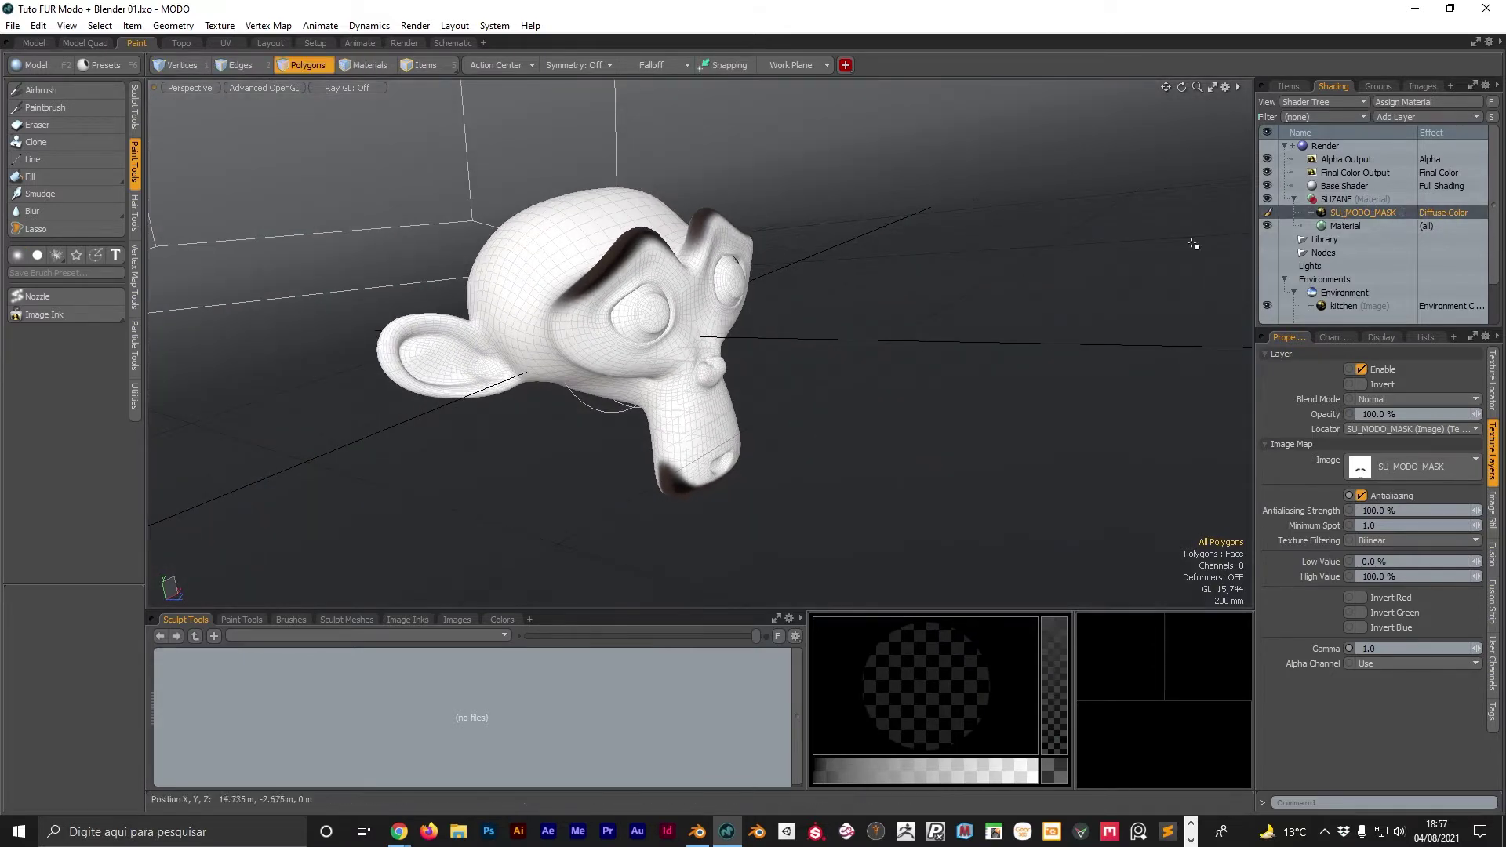
pyautogui.click(36, 45)
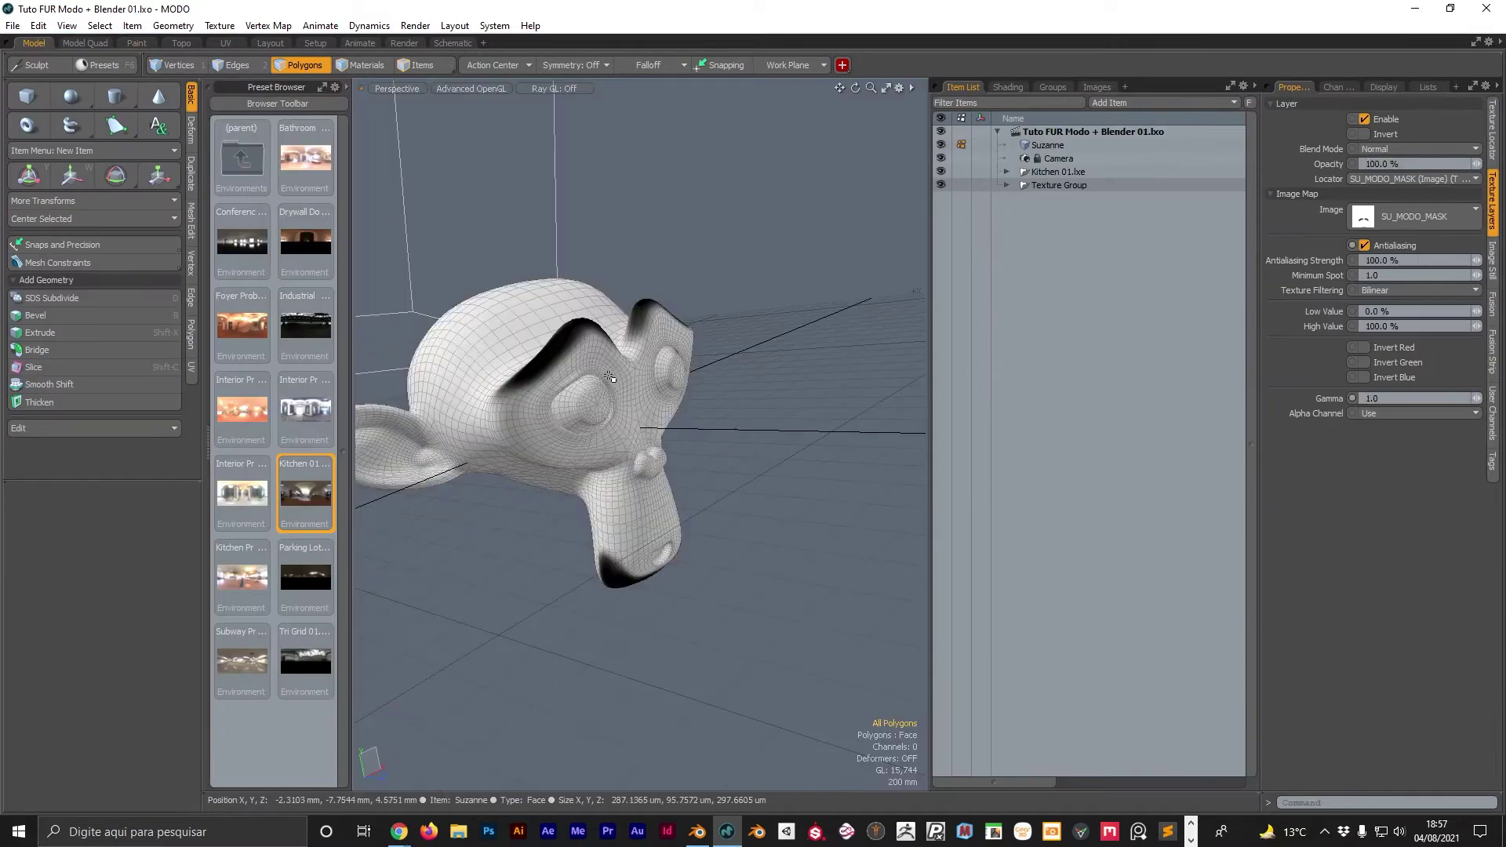
pyautogui.keyDown('alt'); pyautogui.moveTo(610, 376); pyautogui.dragTo(690, 375); pyautogui.keyUp('alt')
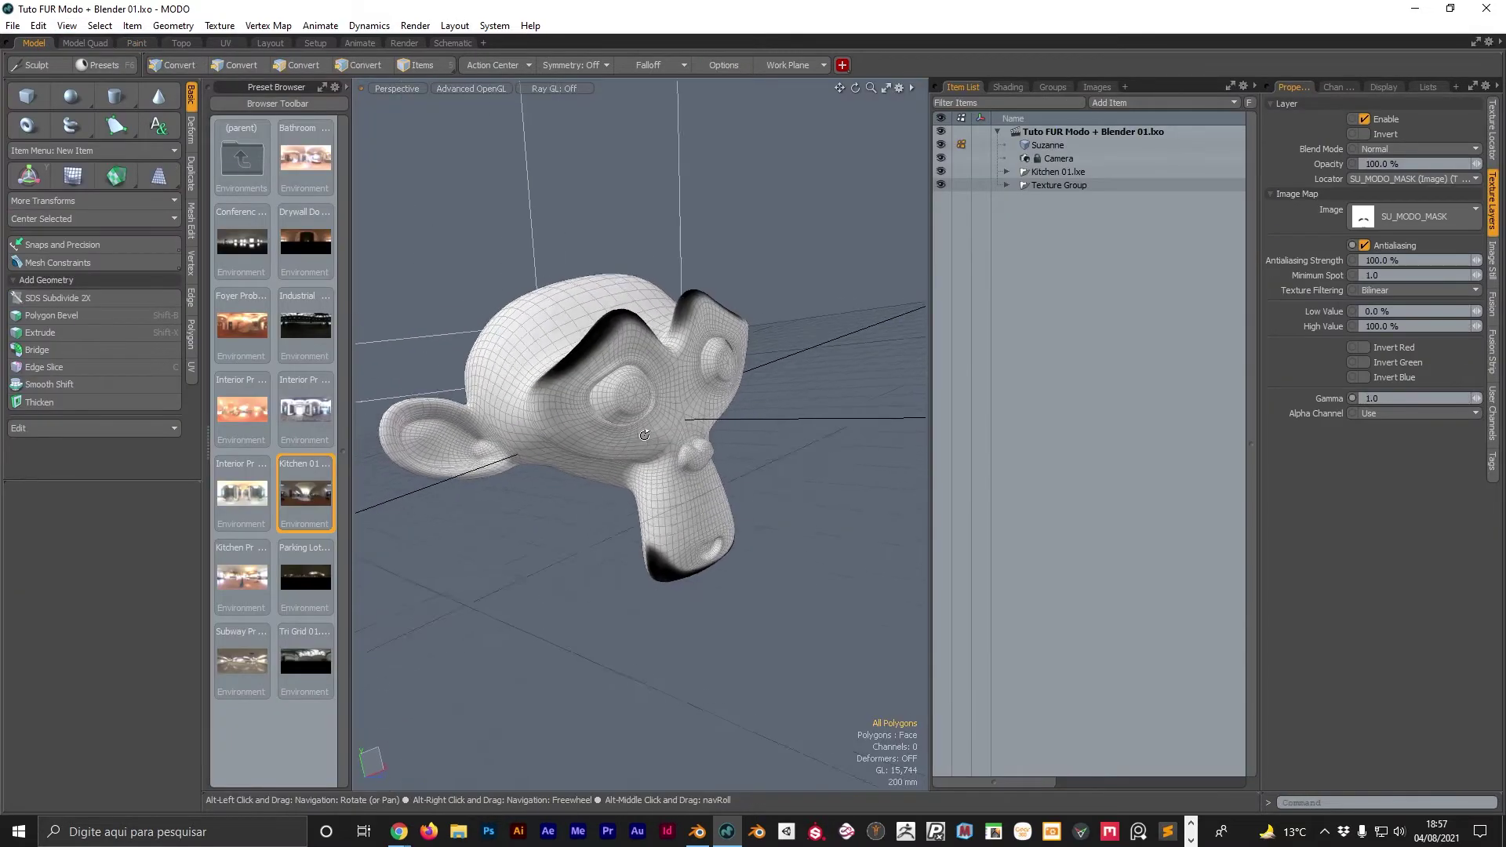
pyautogui.click(14, 26)
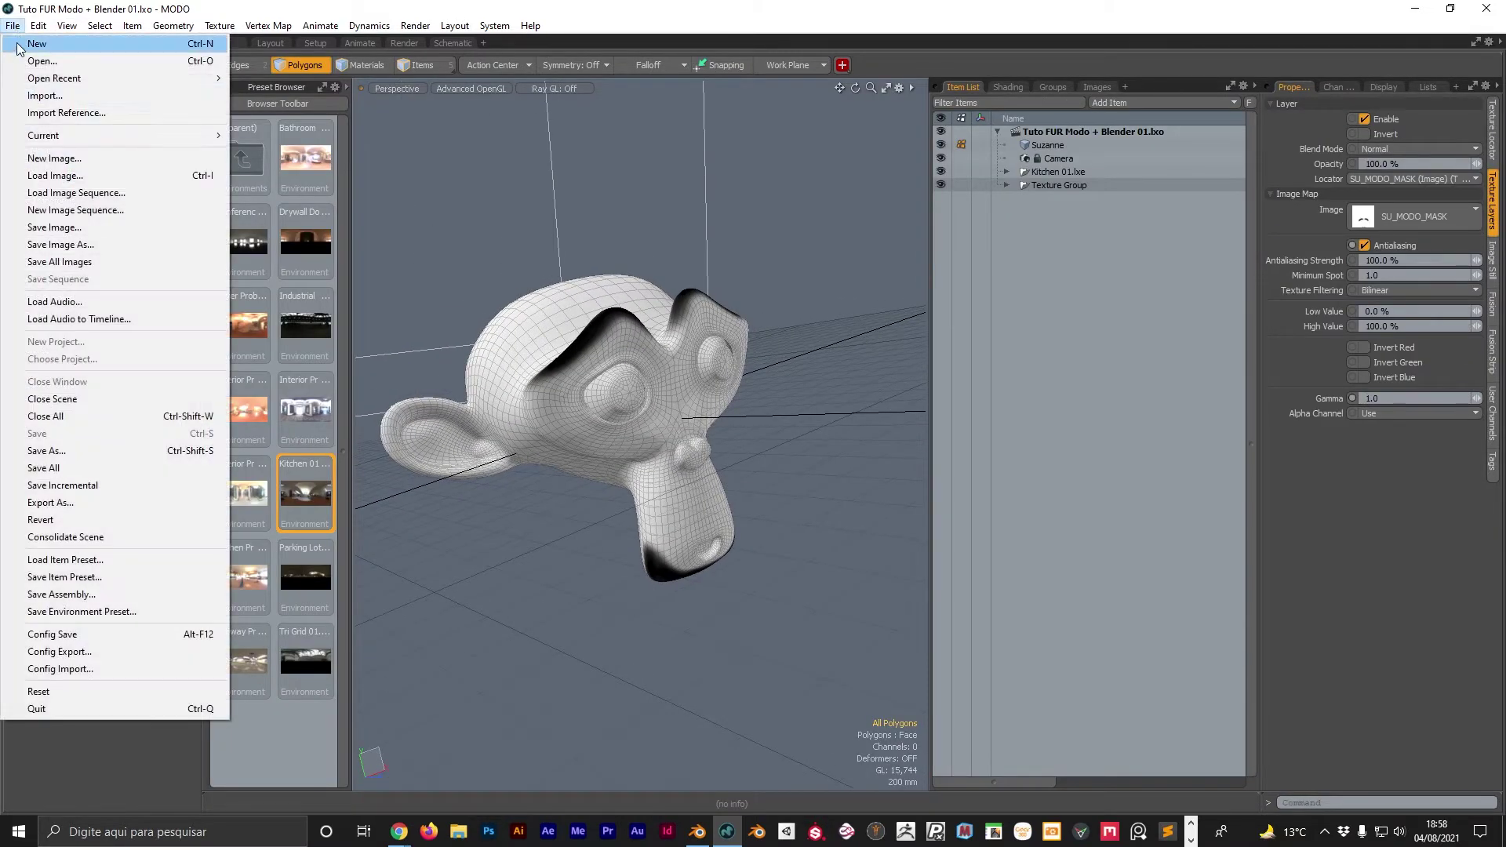
pyautogui.click(105, 258)
pyautogui.keyDown('alt'); pyautogui.moveTo(567, 358); pyautogui.dragTo(652, 500); pyautogui.keyUp('alt')
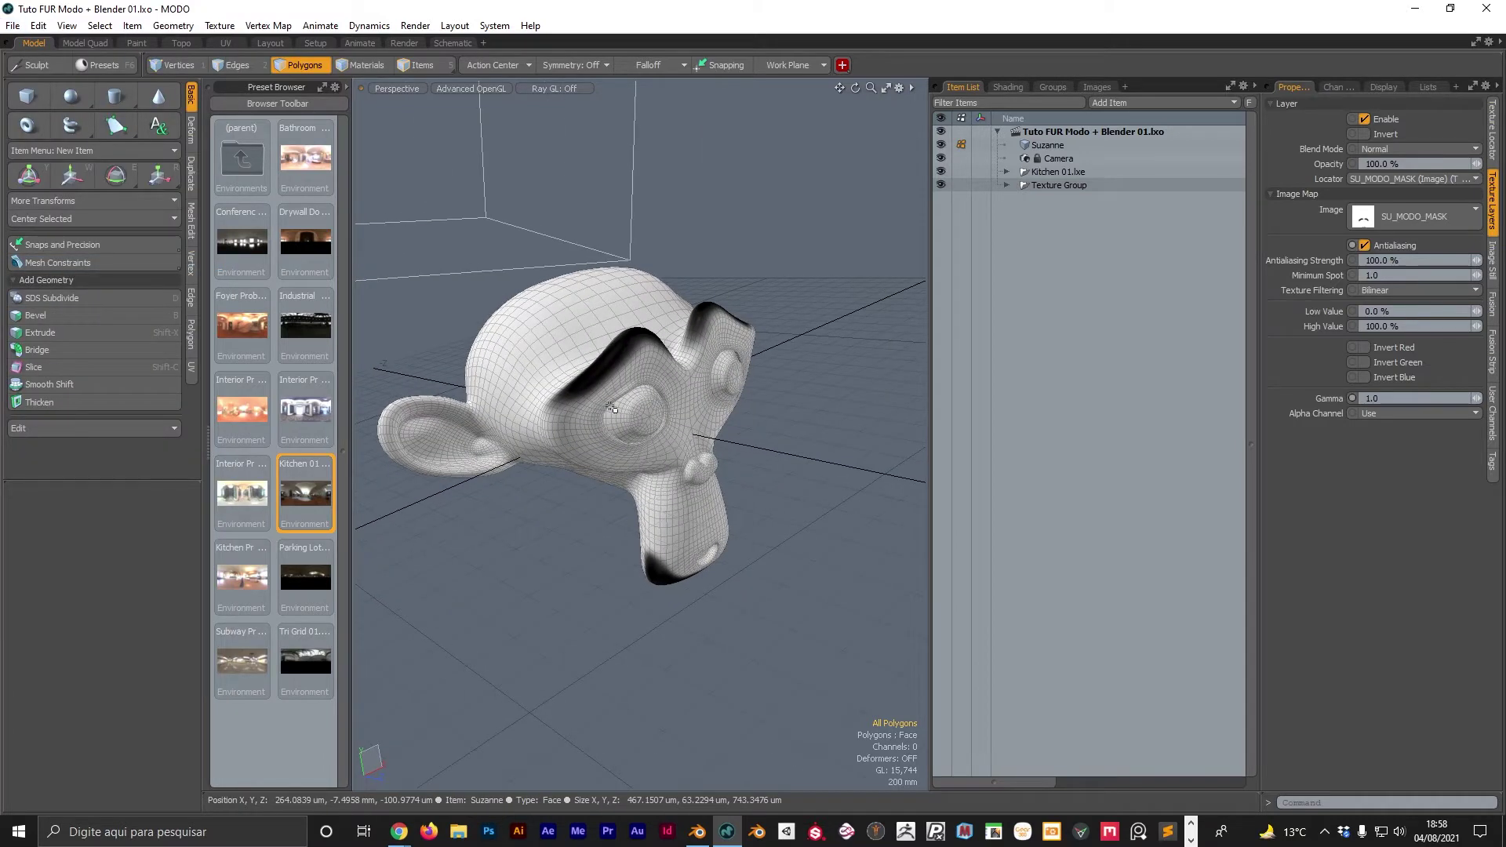
pyautogui.hotkey('ctrl', 'space')
pyautogui.hotkey('ctrl', 'space')
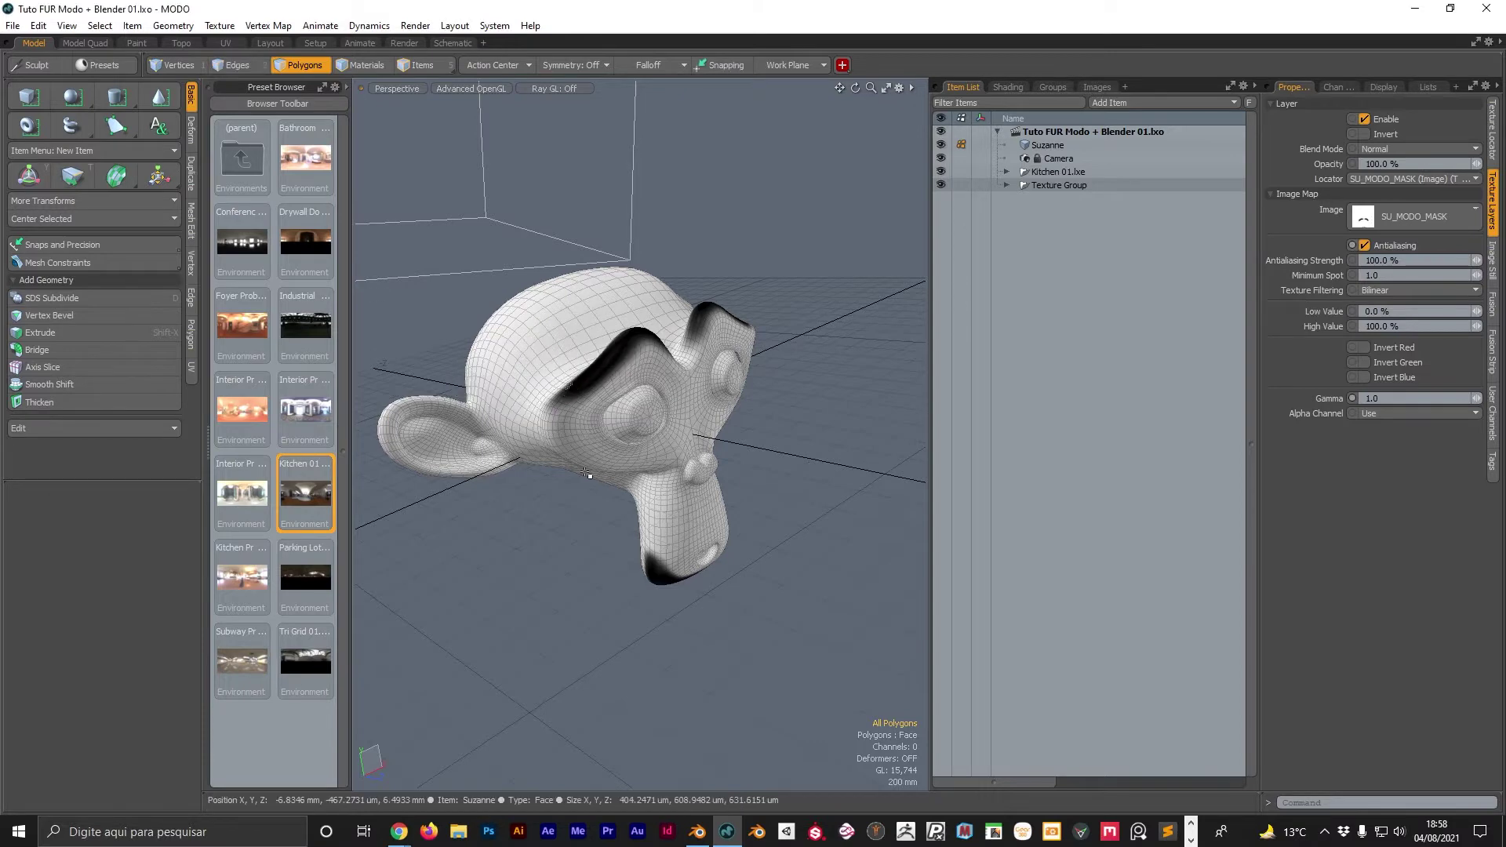
pyautogui.hotkey('ctrl', 'space')
# Check a furless preview render, close it, and return the viewport to Perspective view.
pyautogui.press('F9')
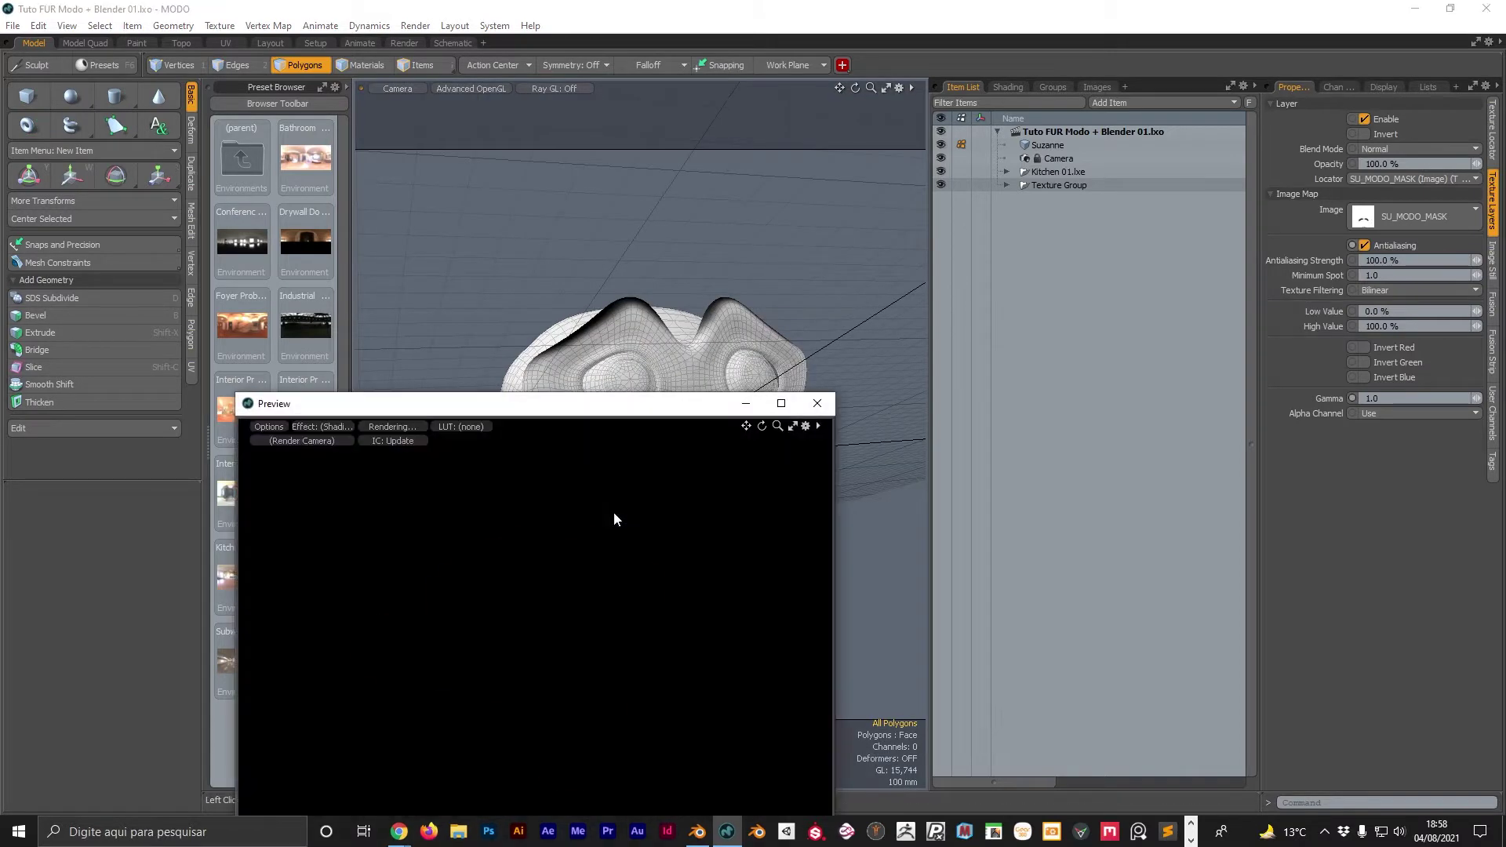
pyautogui.moveTo(478, 403); pyautogui.dragTo(259, 230)
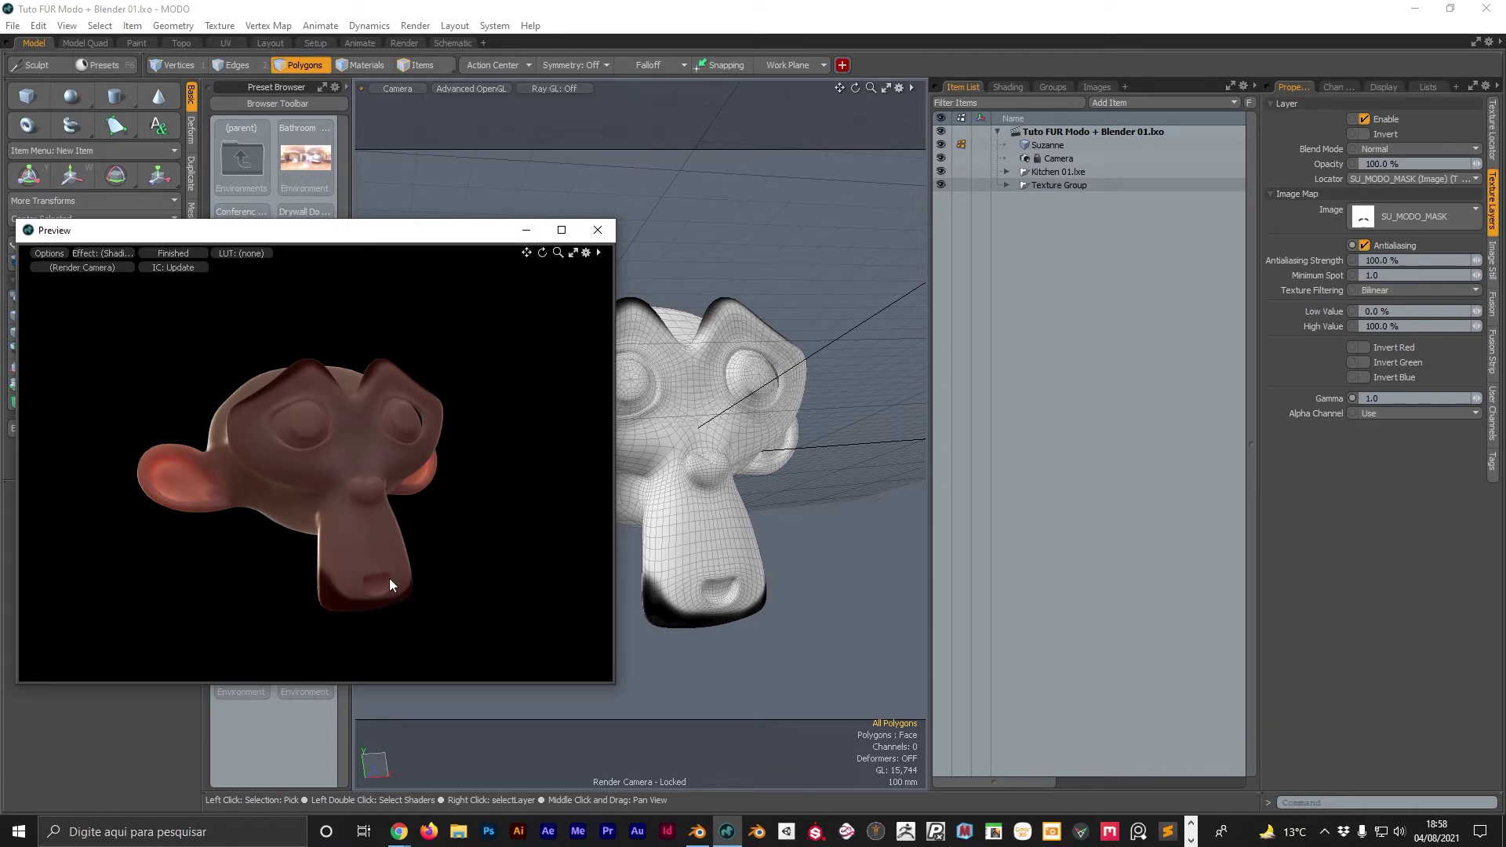
pyautogui.press('F8')
pyautogui.hotkey('ctrl', 'space')
pyautogui.click(700, 408)
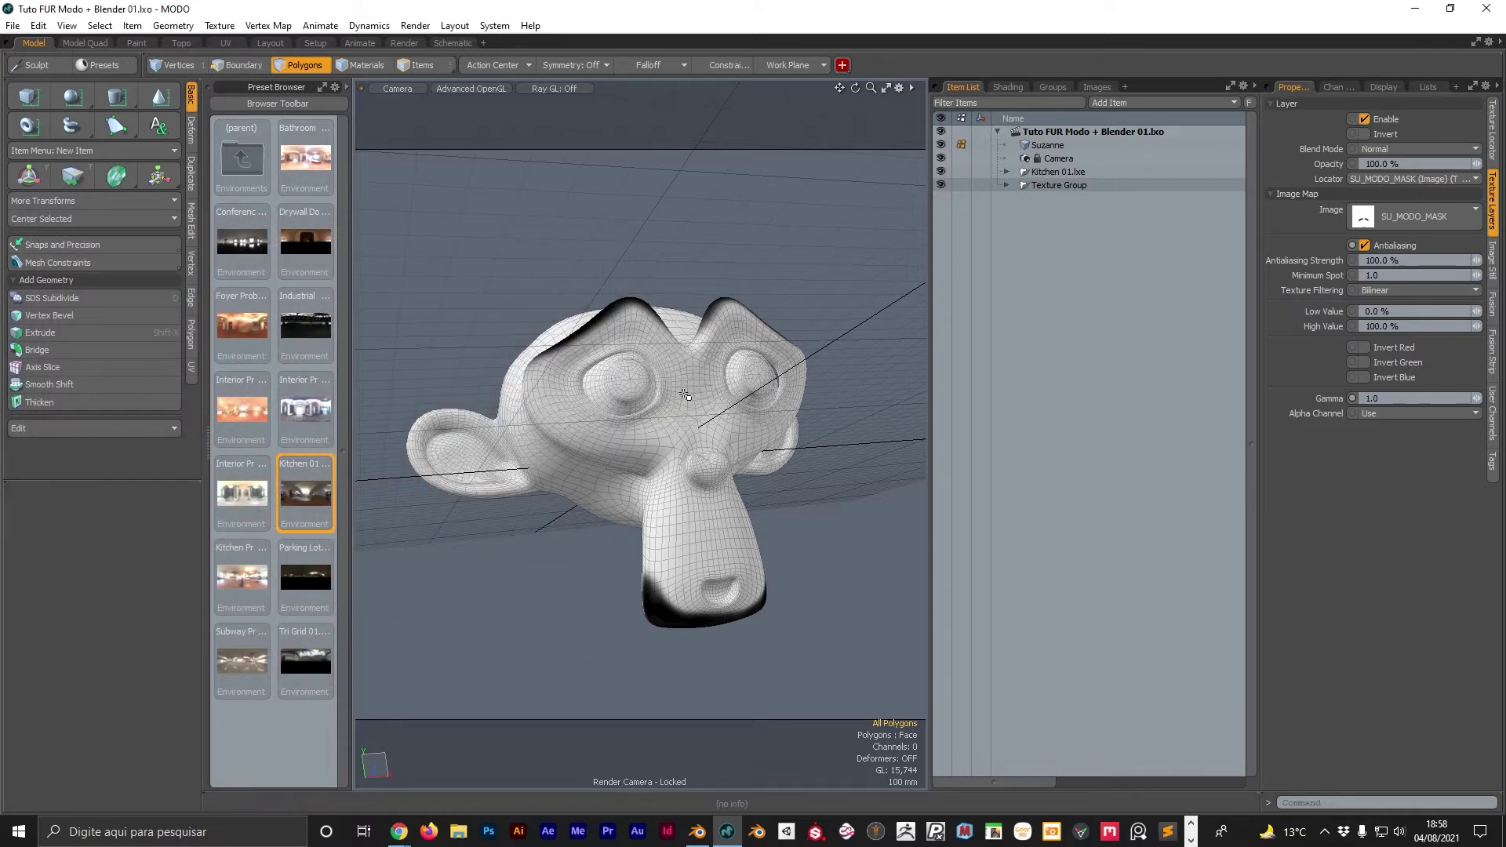
pyautogui.keyDown('alt'); pyautogui.moveTo(700, 408); pyautogui.dragTo(681, 394); pyautogui.keyUp('alt')
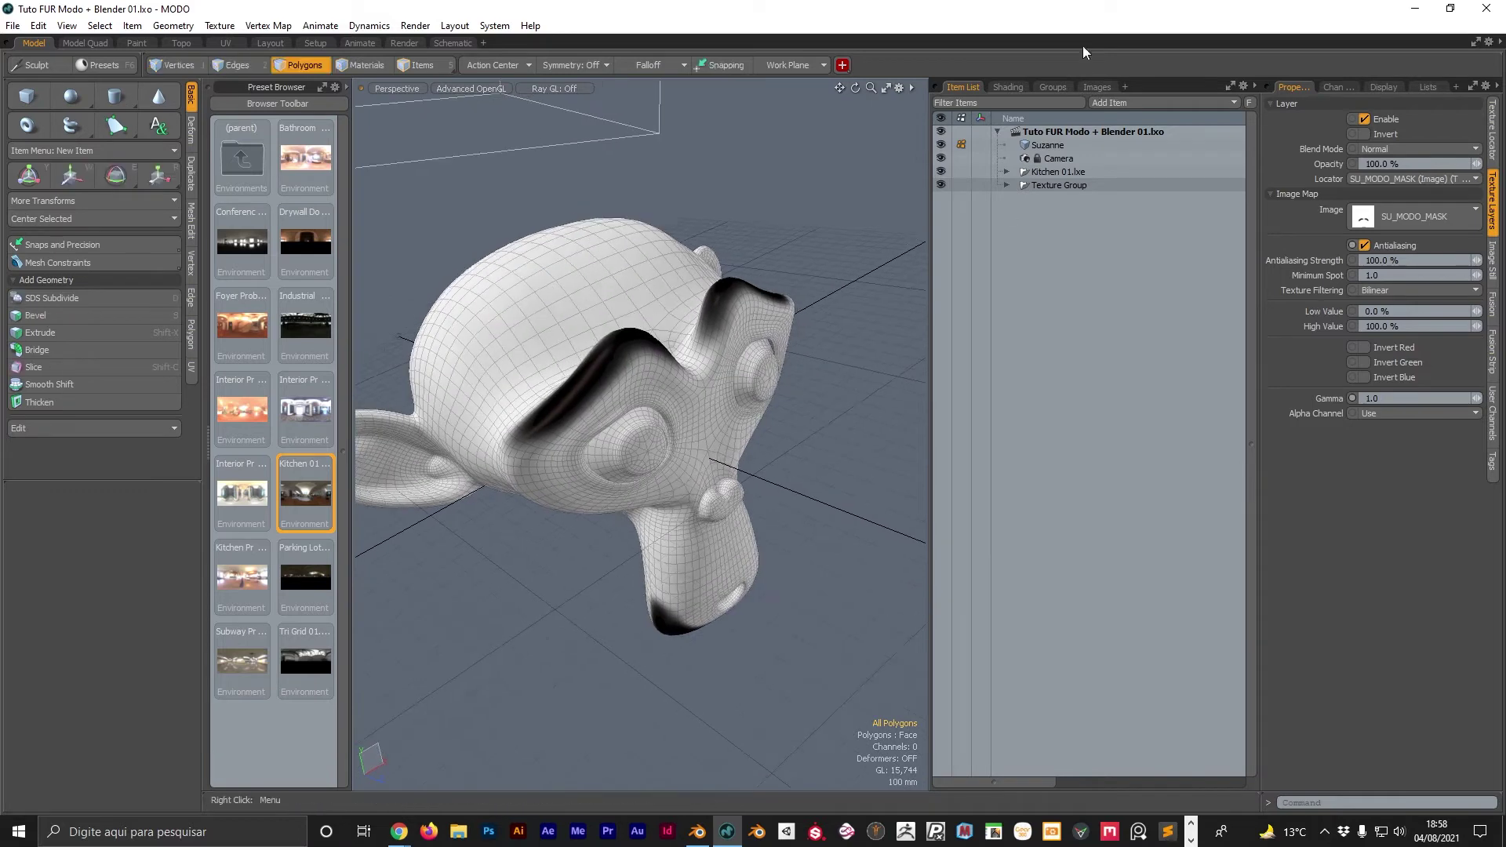
# Add a Fur Material layer to the SUZANE material group in the Shading Shader Tree.
pyautogui.click(1008, 86)
pyautogui.click(1024, 198)
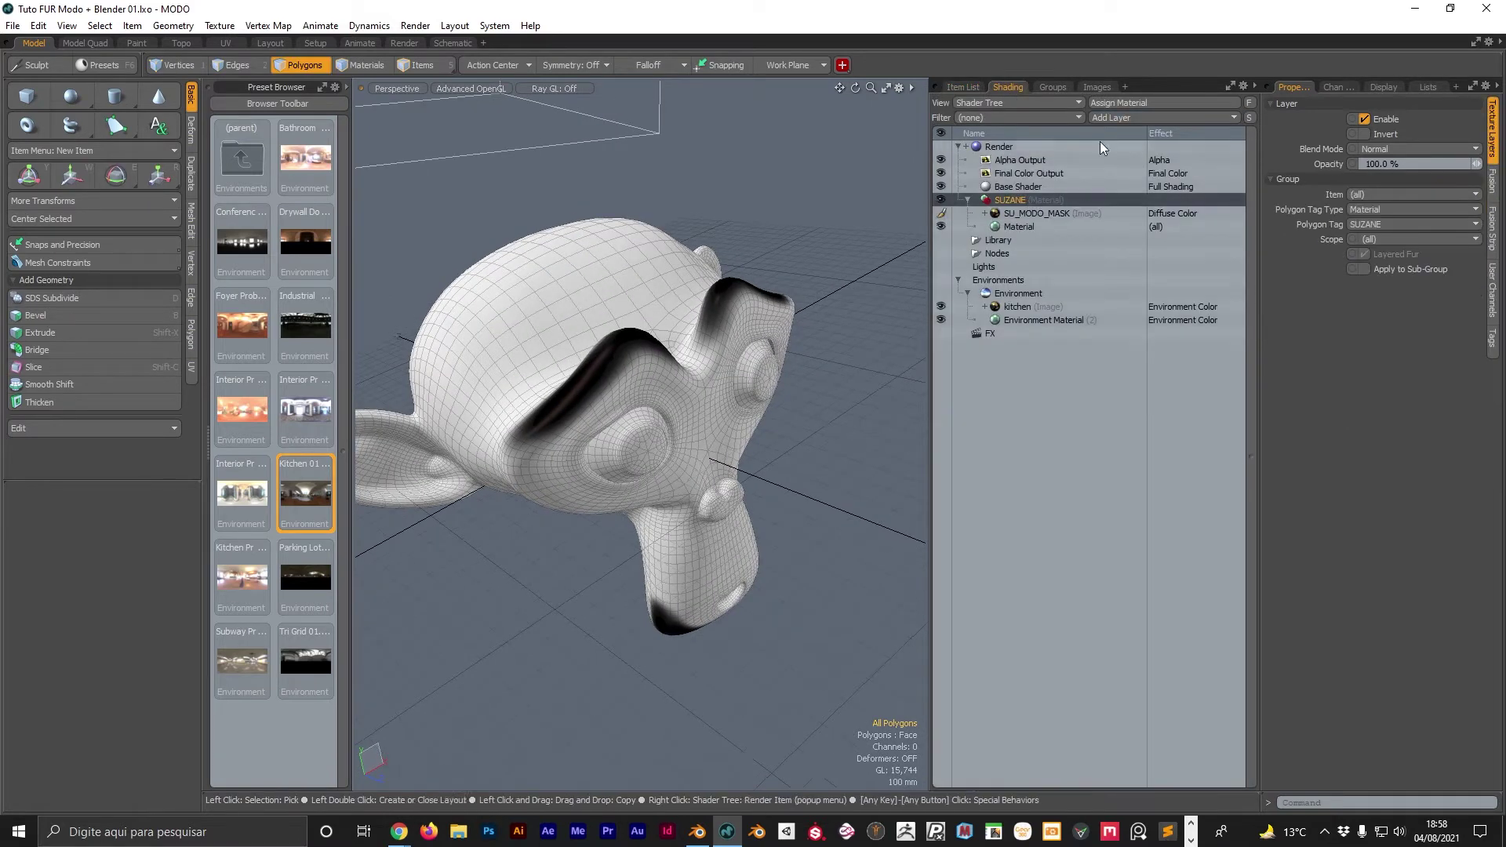
pyautogui.click(1126, 117)
pyautogui.moveTo(1097, 231)
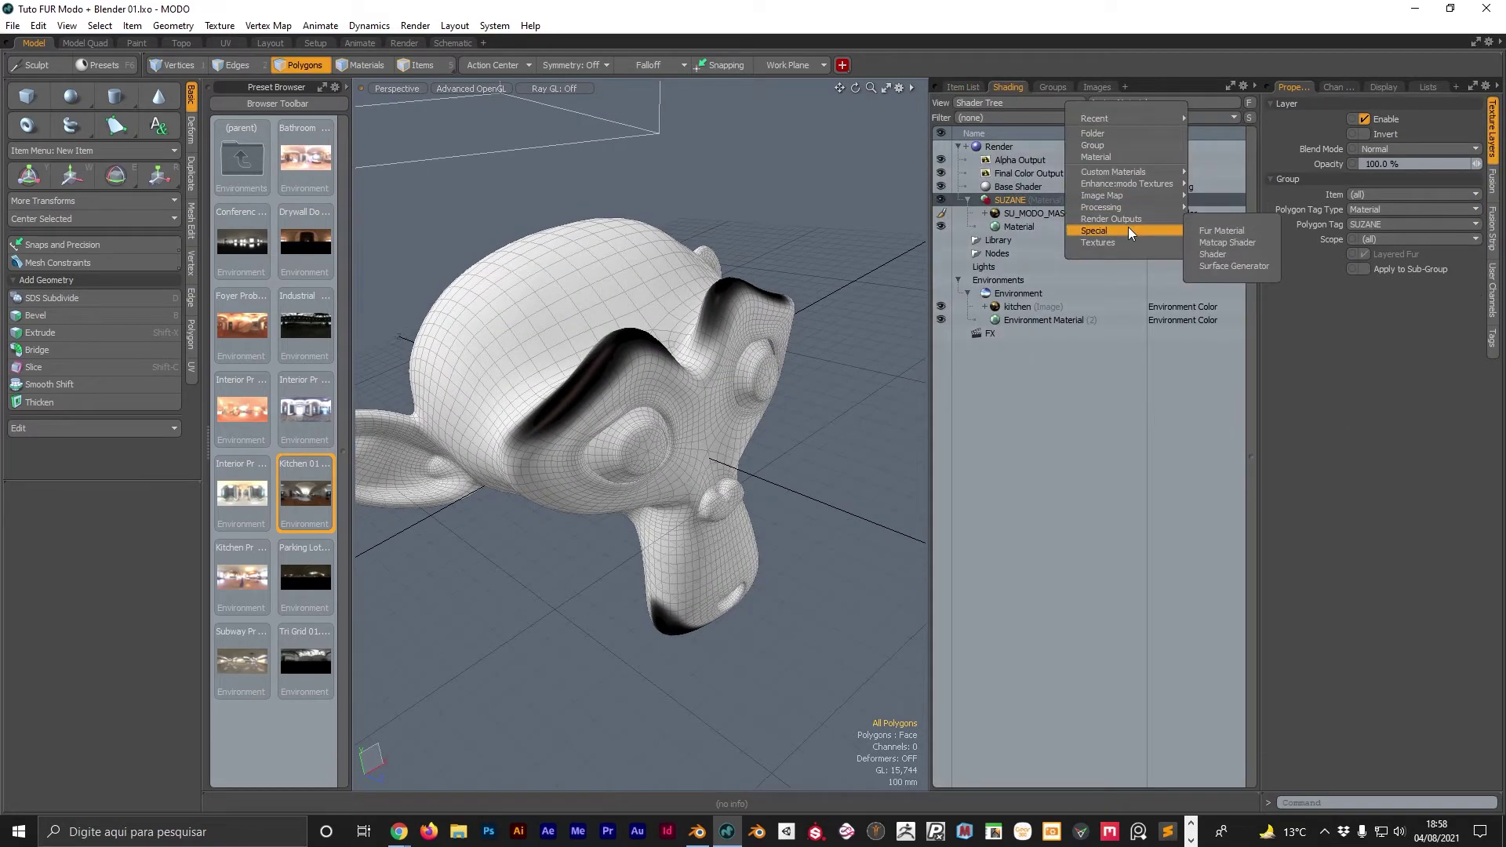
pyautogui.click(1229, 230)
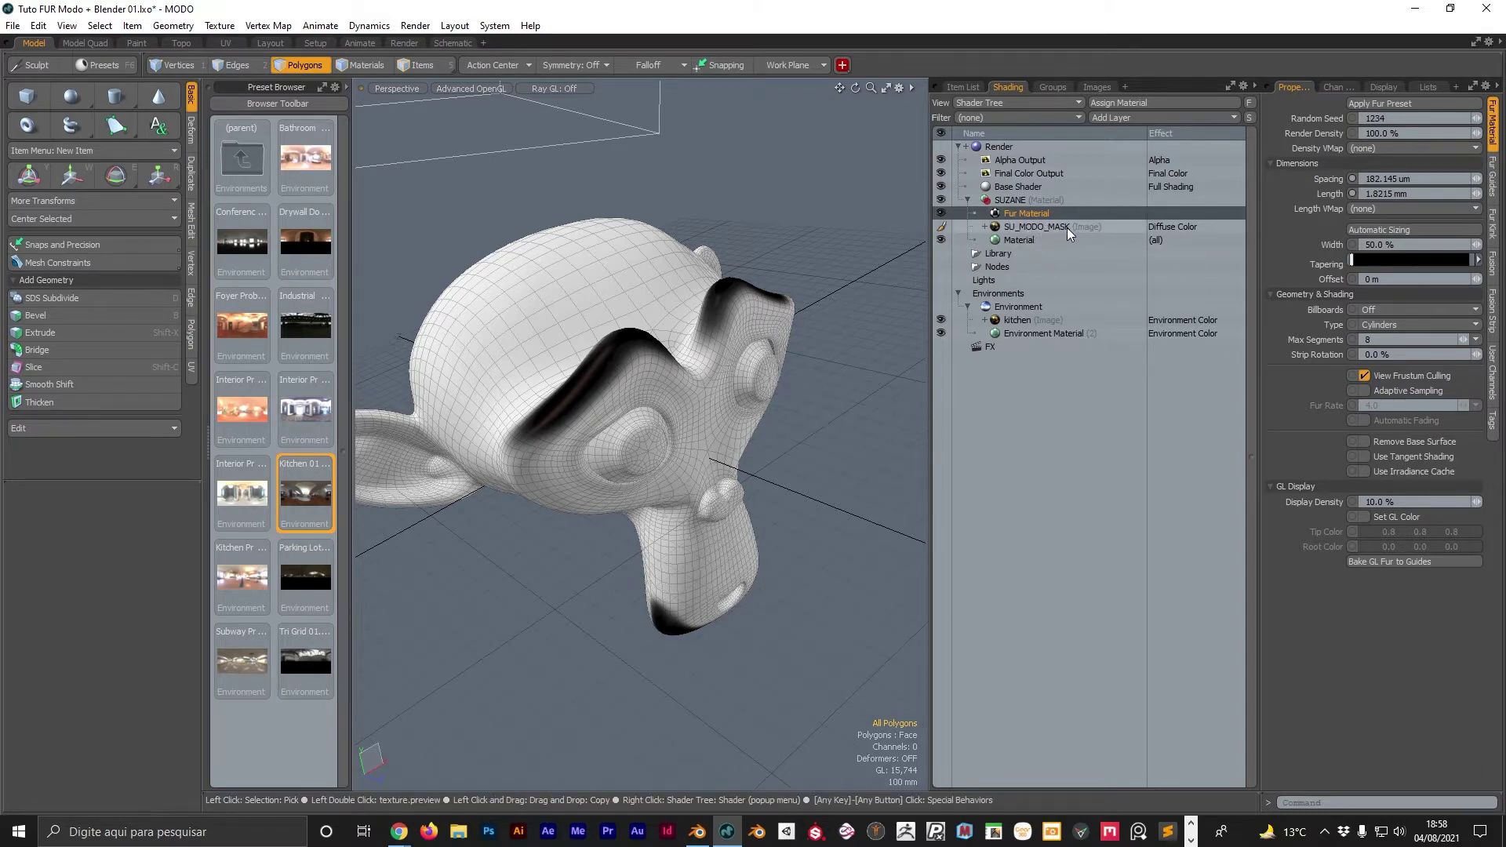
pyautogui.click(1191, 228)
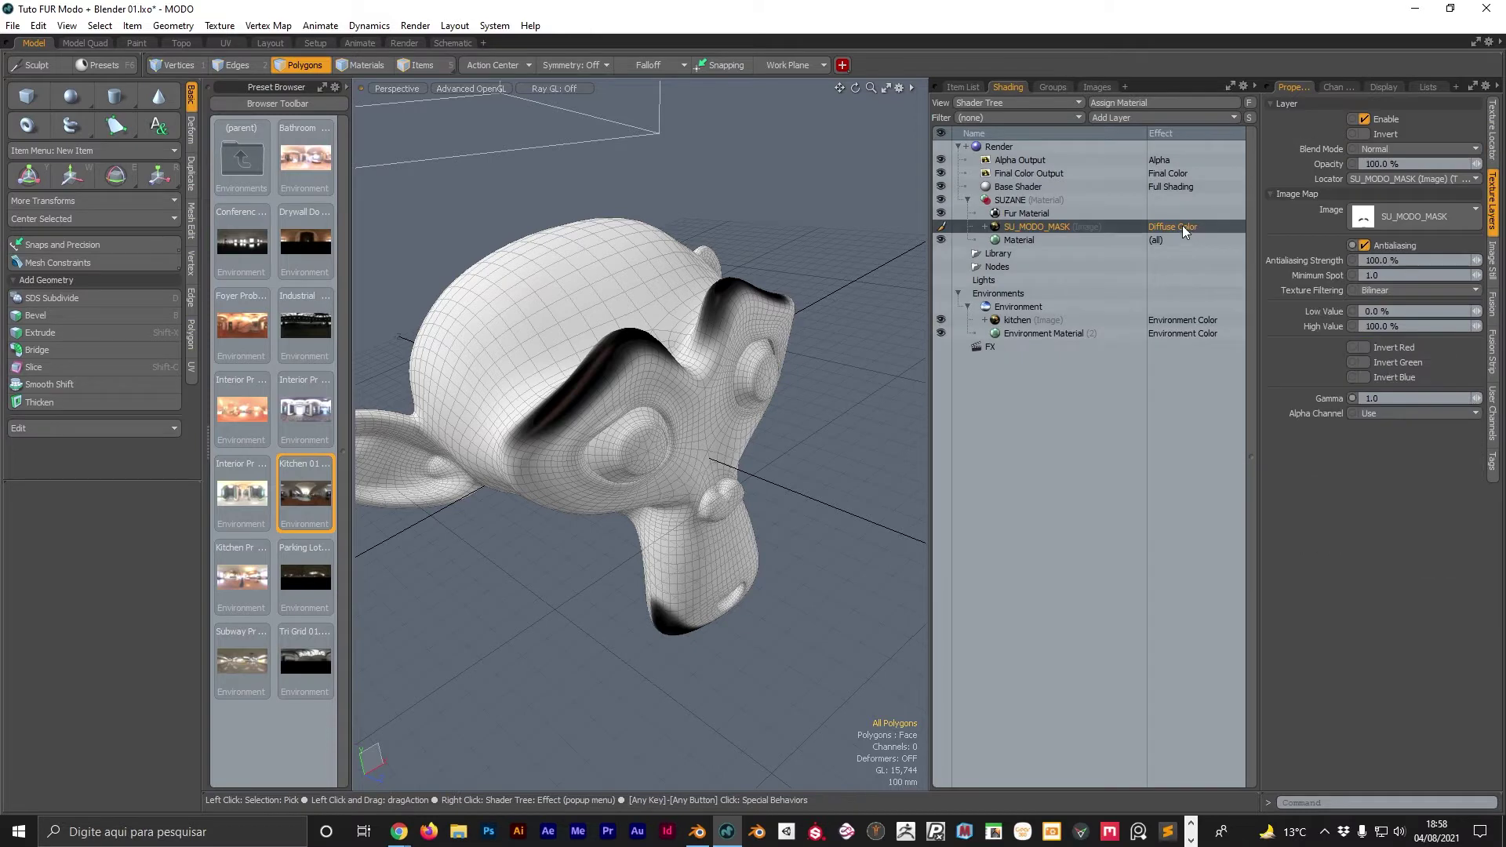
pyautogui.rightClick(1183, 225)
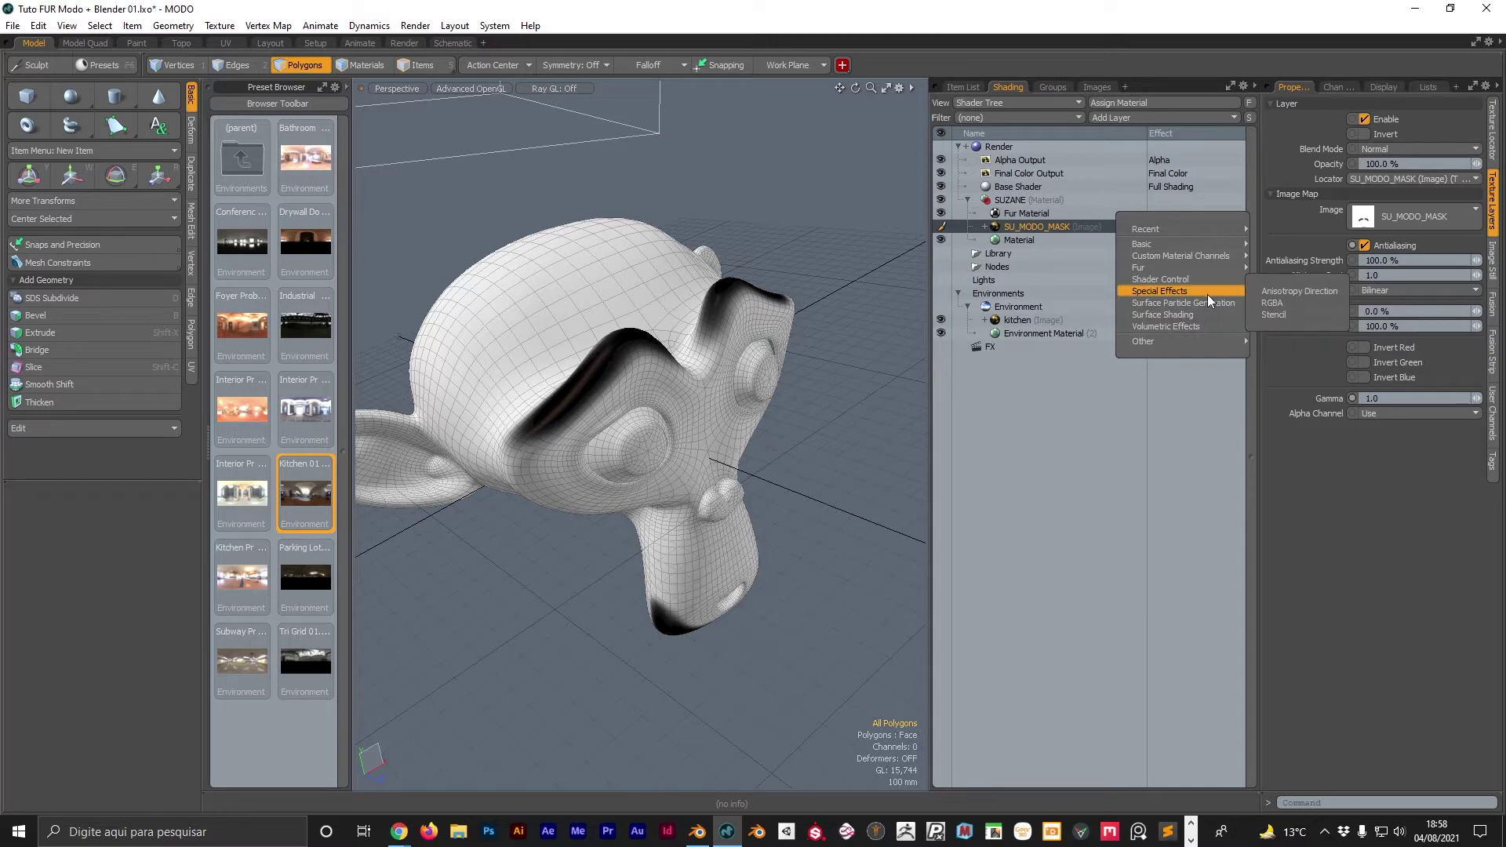
pyautogui.moveTo(1179, 267)
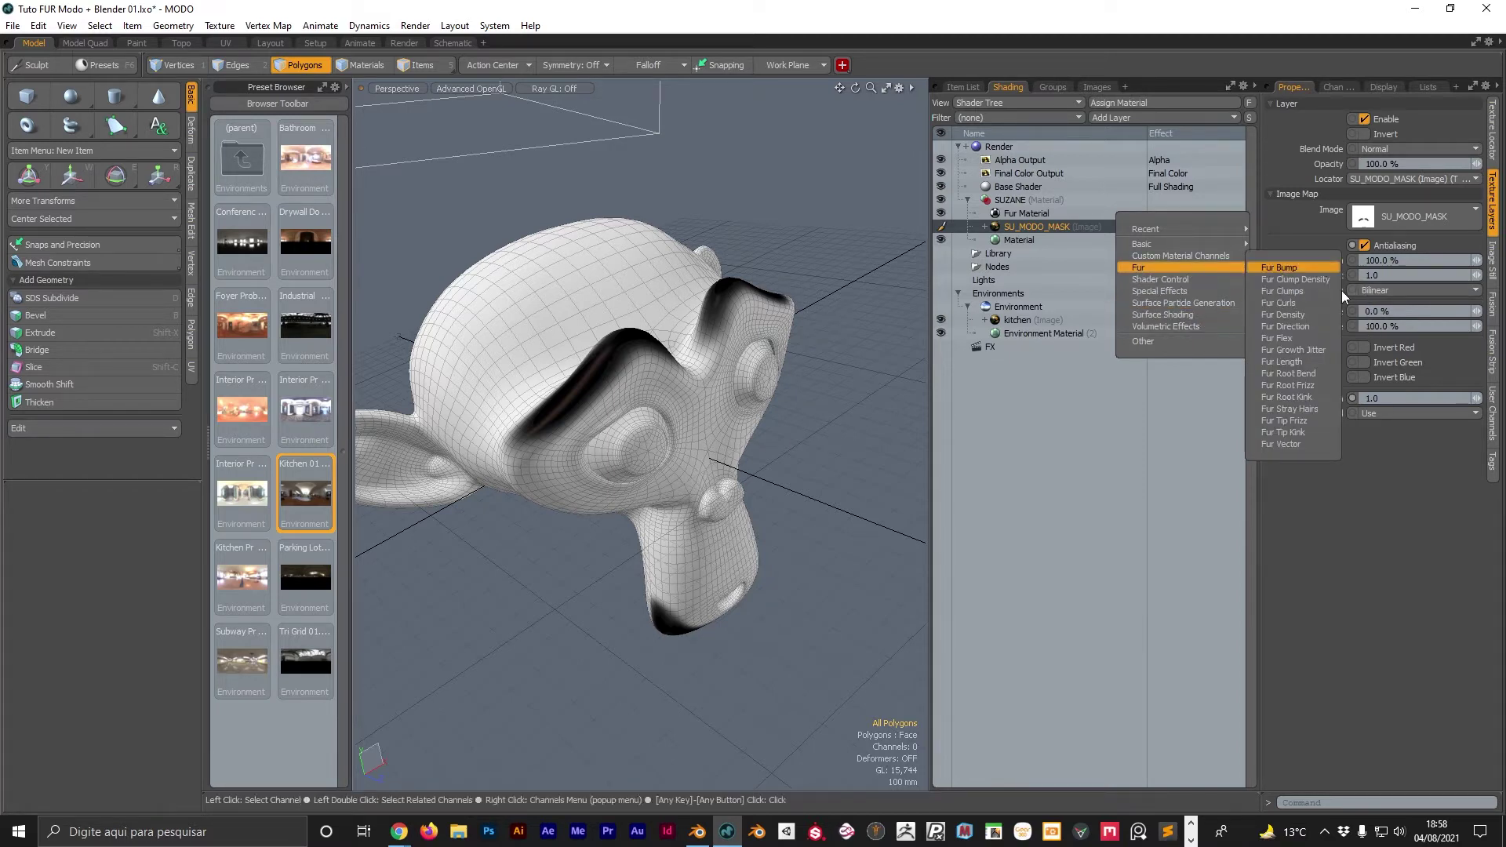
# Make SU_MODO_MASK drive Fur Density and preview-render the fur through the Camera view.
pyautogui.click(1314, 313)
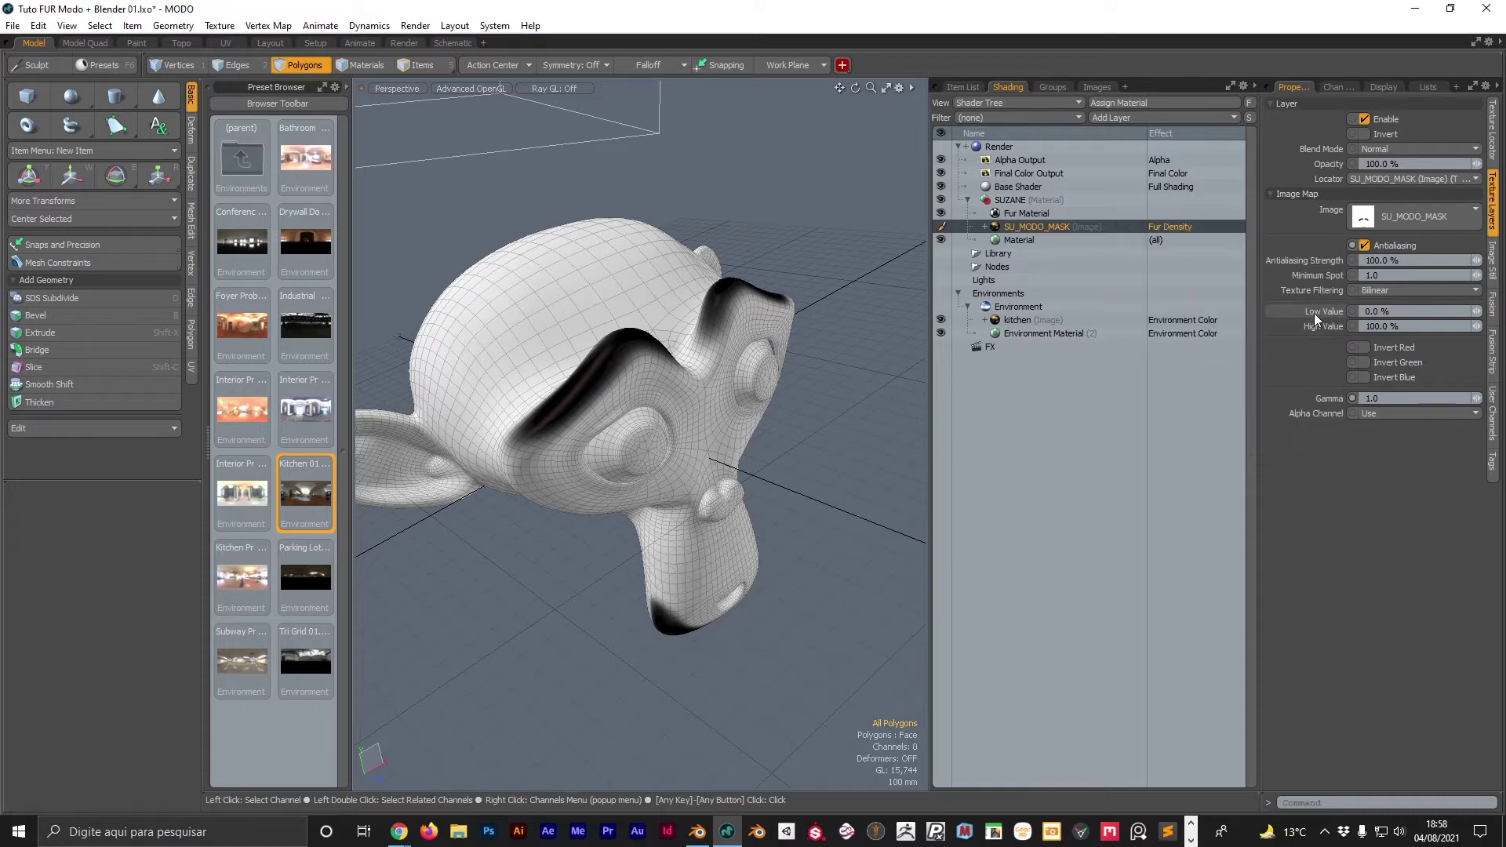
pyautogui.click(1026, 212)
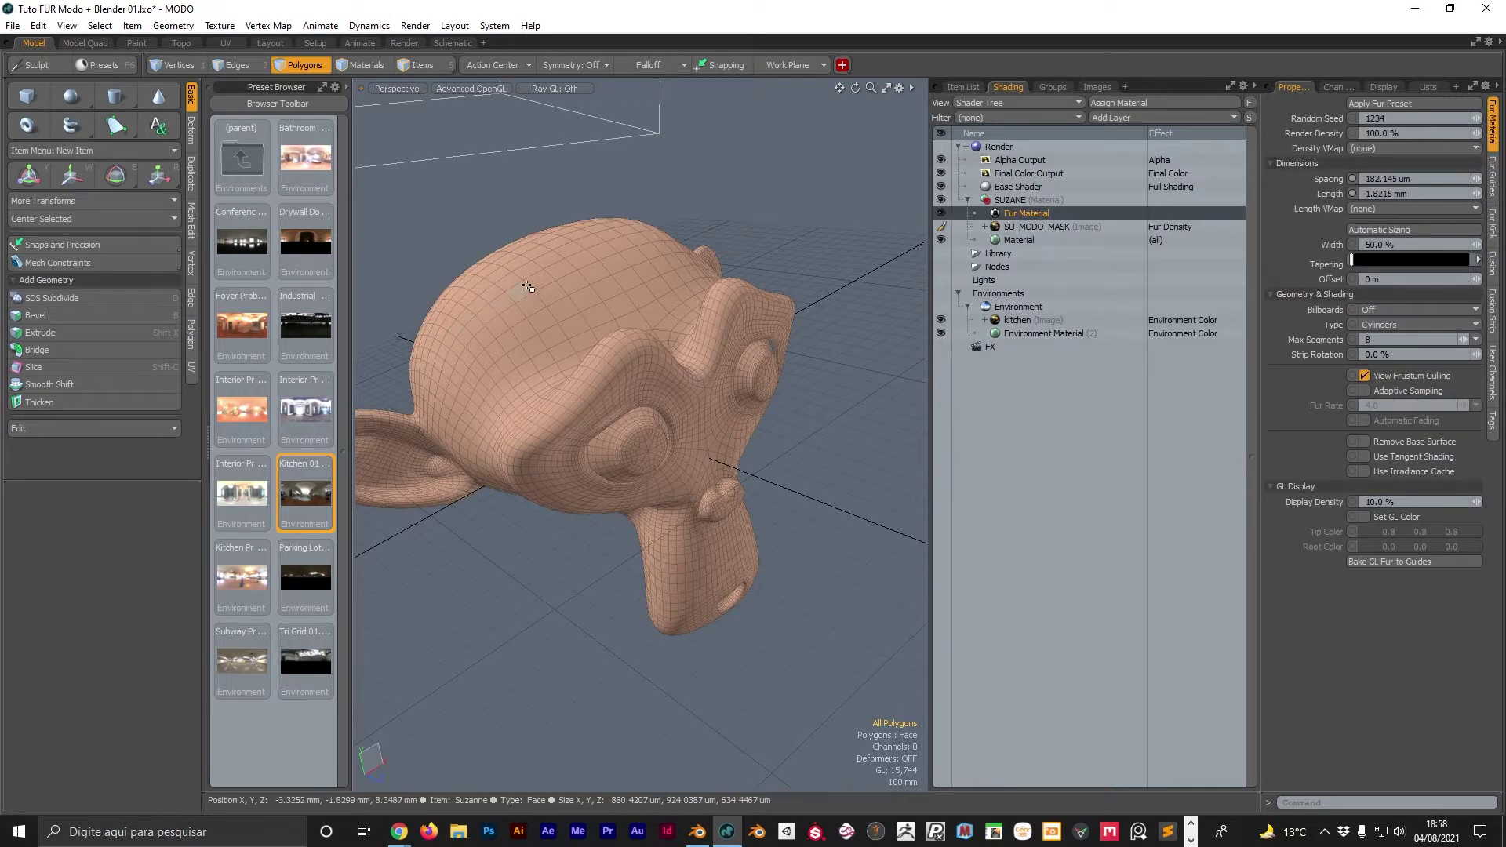
pyautogui.hotkey('ctrl', 'space')
pyautogui.click(500, 278)
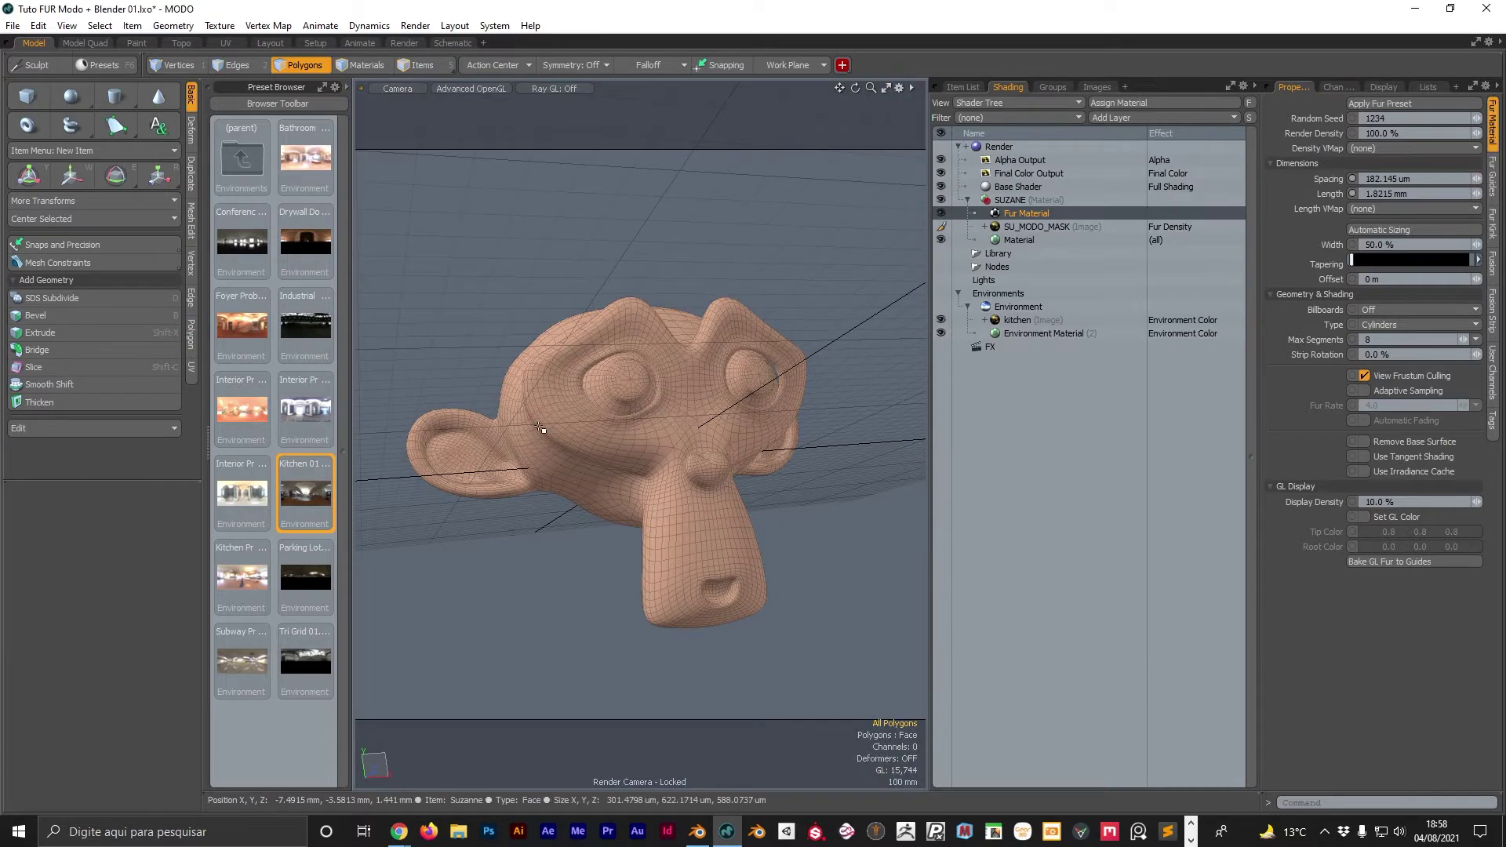
pyautogui.press('F8')
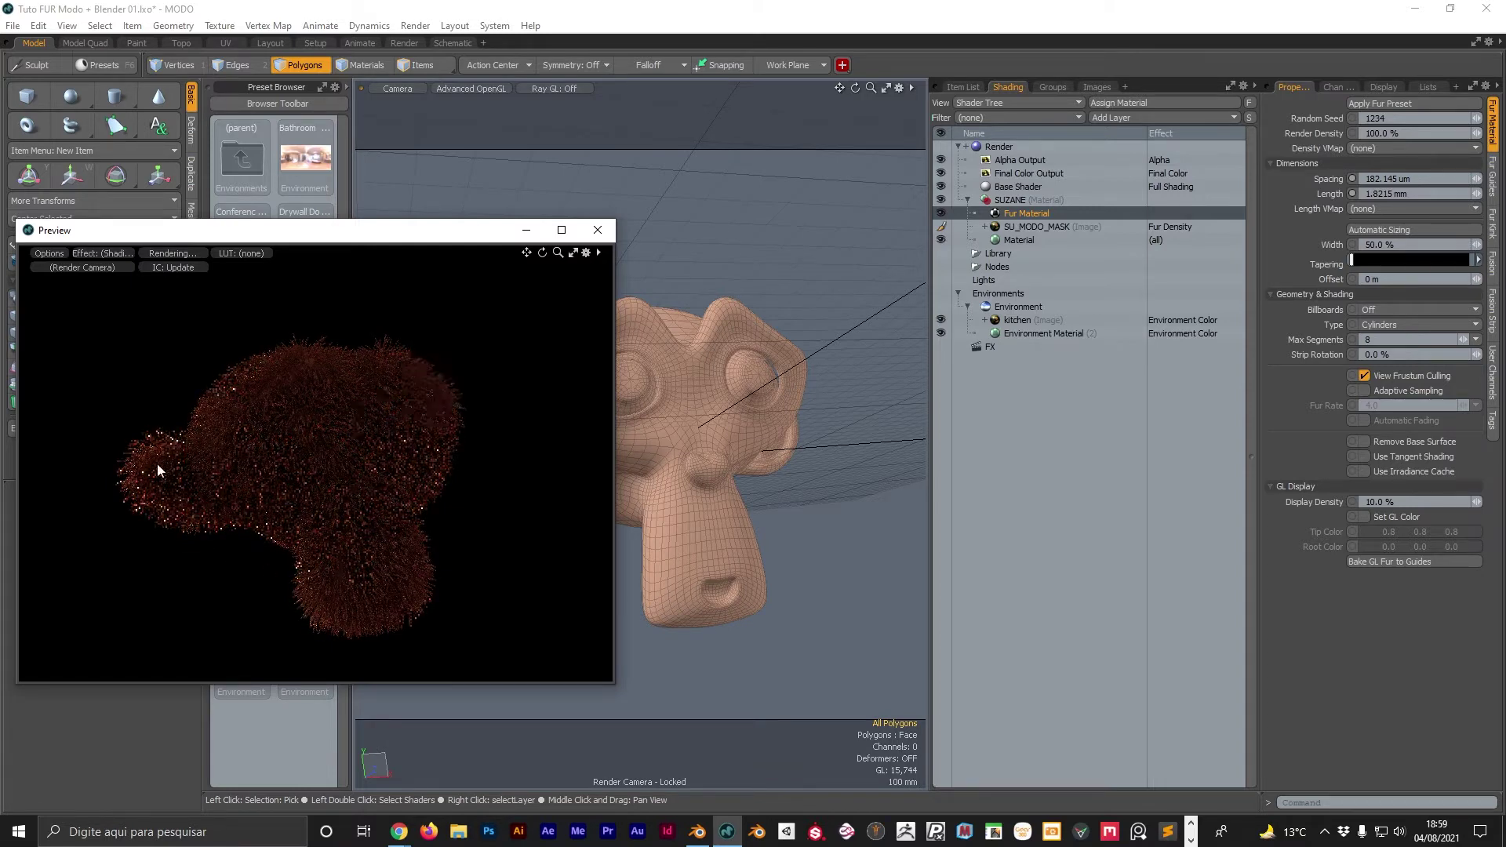
# Invert SU_MODO_MASK and move it above the Fur Material layer.
pyautogui.moveTo(434, 236); pyautogui.dragTo(463, 224)
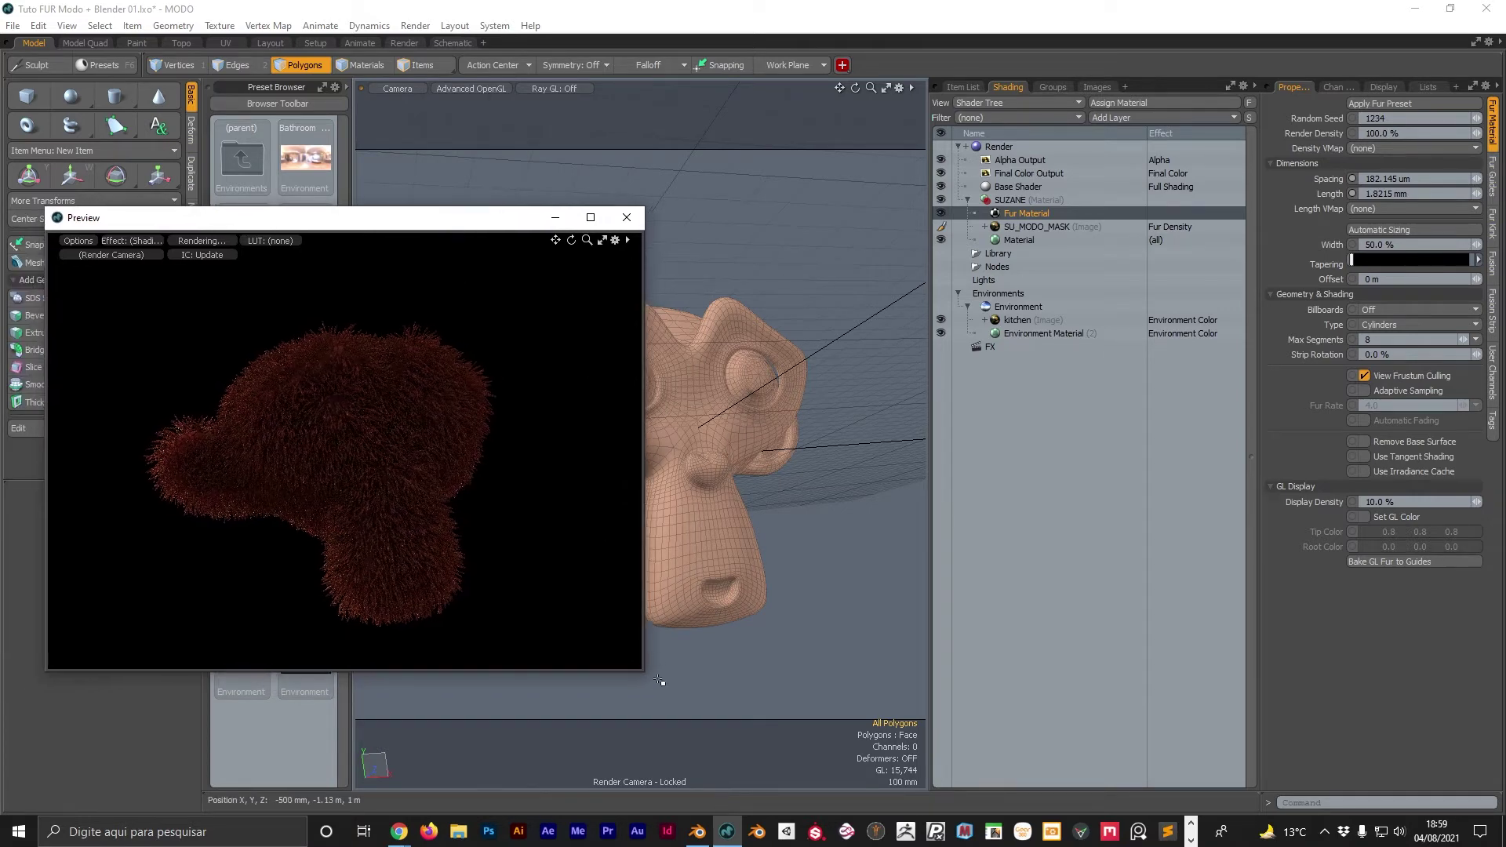
pyautogui.moveTo(643, 673); pyautogui.dragTo(368, 514)
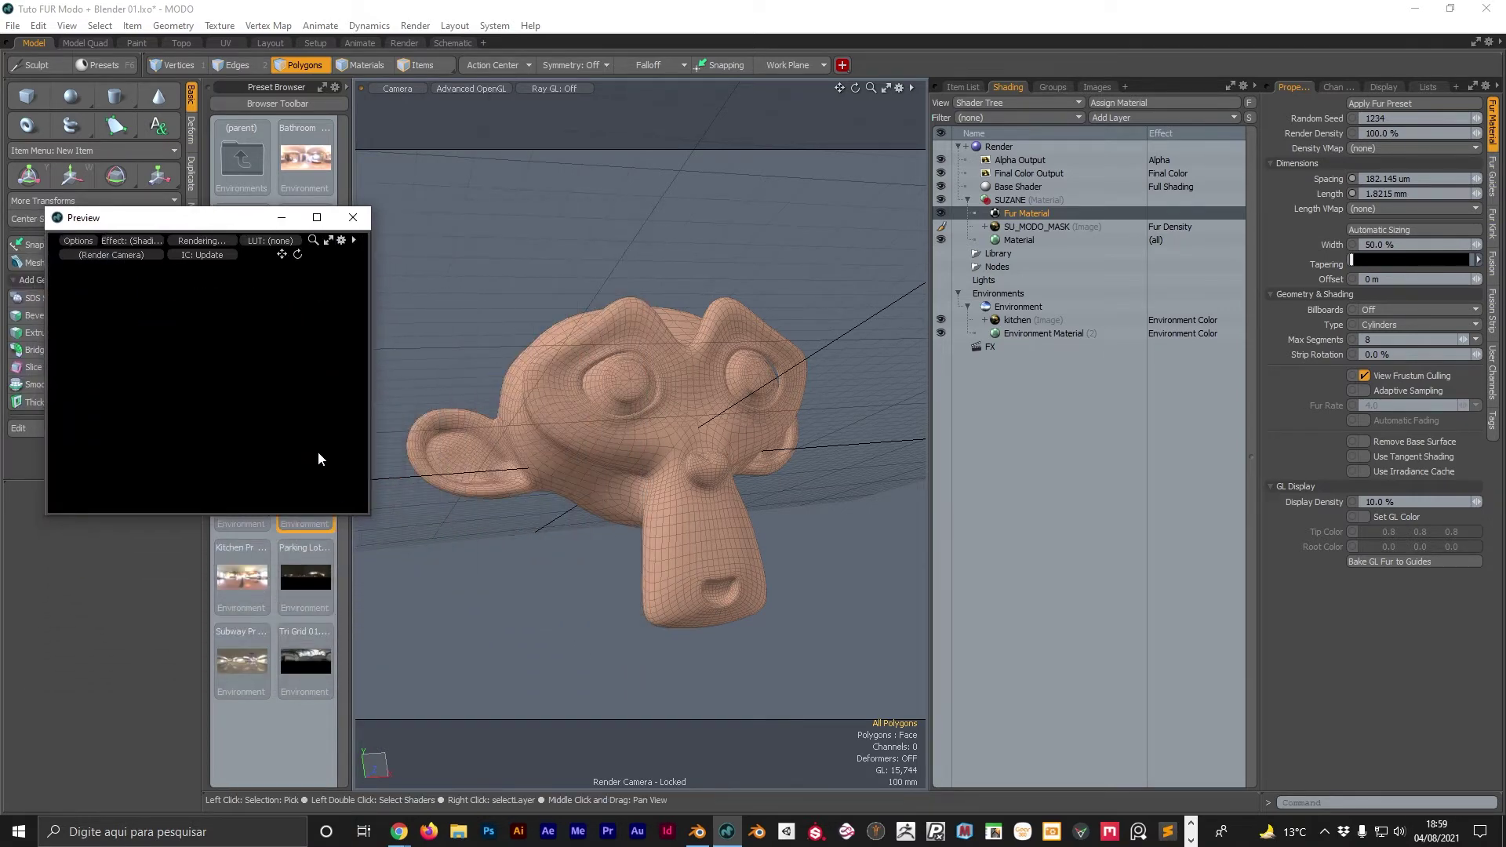
pyautogui.click(1036, 226)
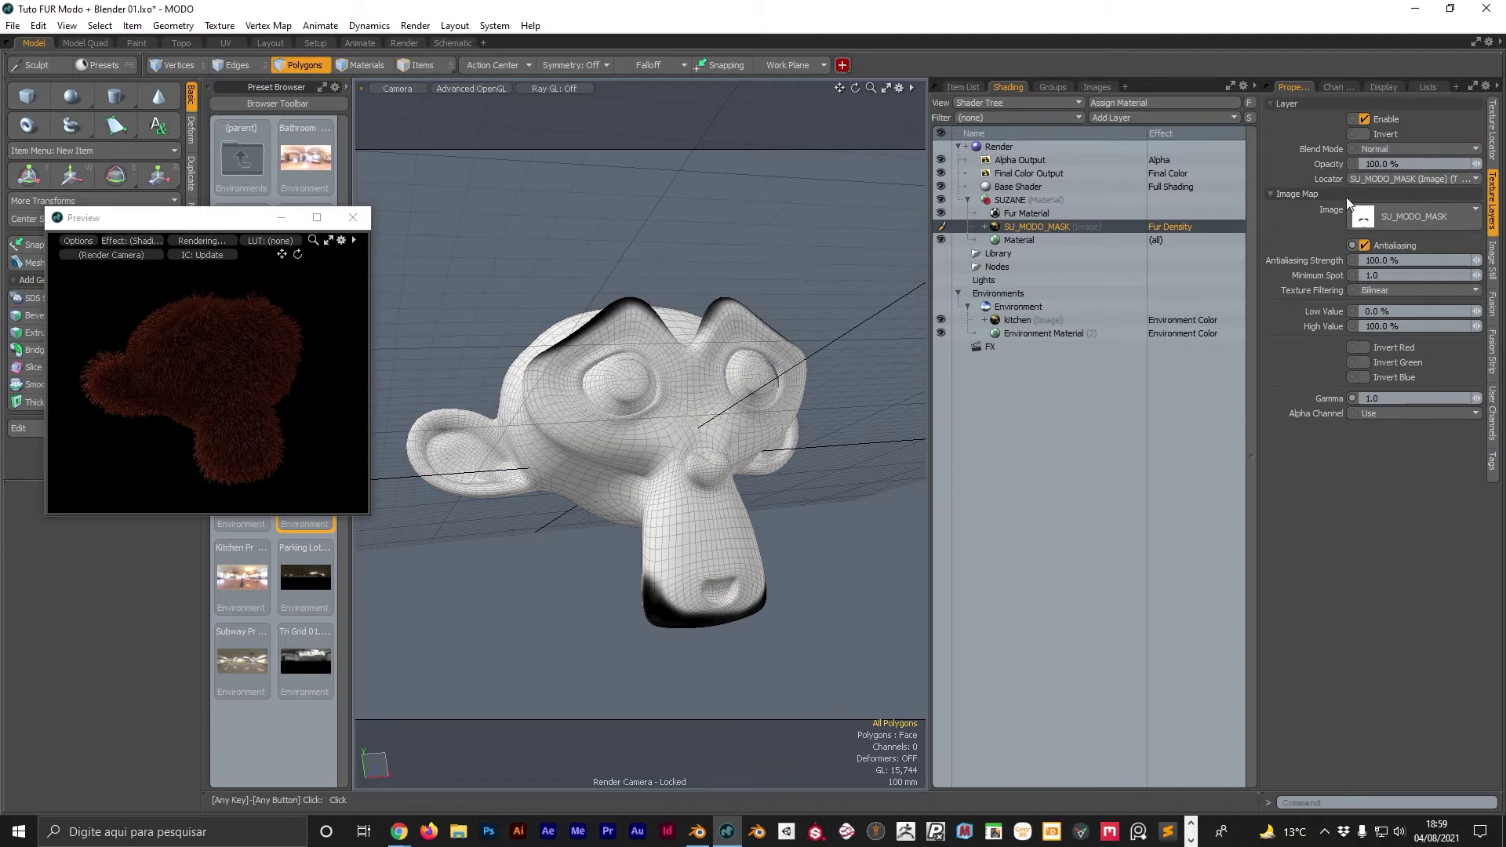
pyautogui.click(1361, 133)
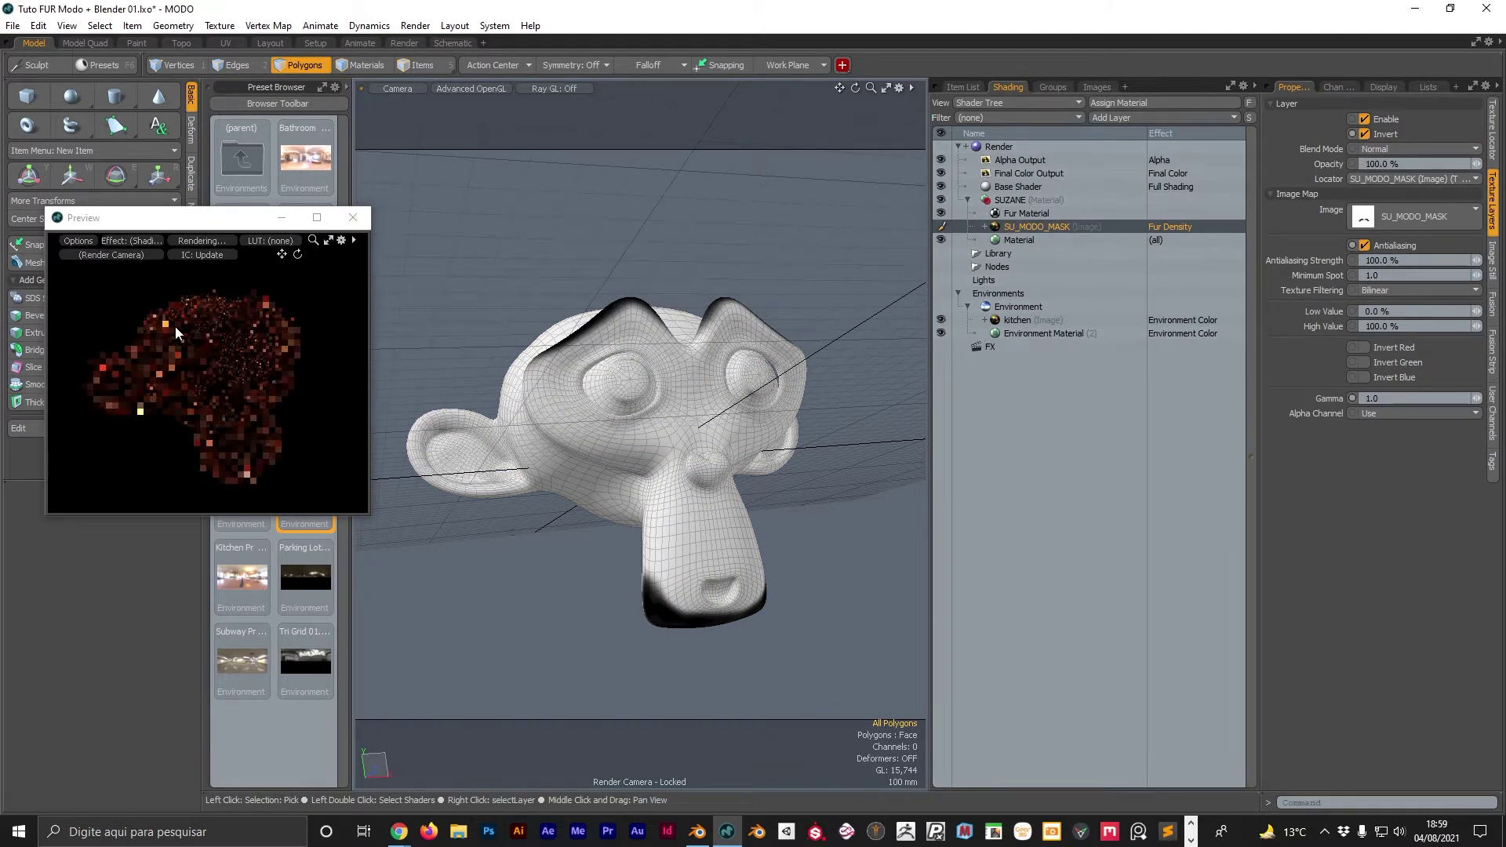
pyautogui.moveTo(1024, 212); pyautogui.dragTo(1024, 208)
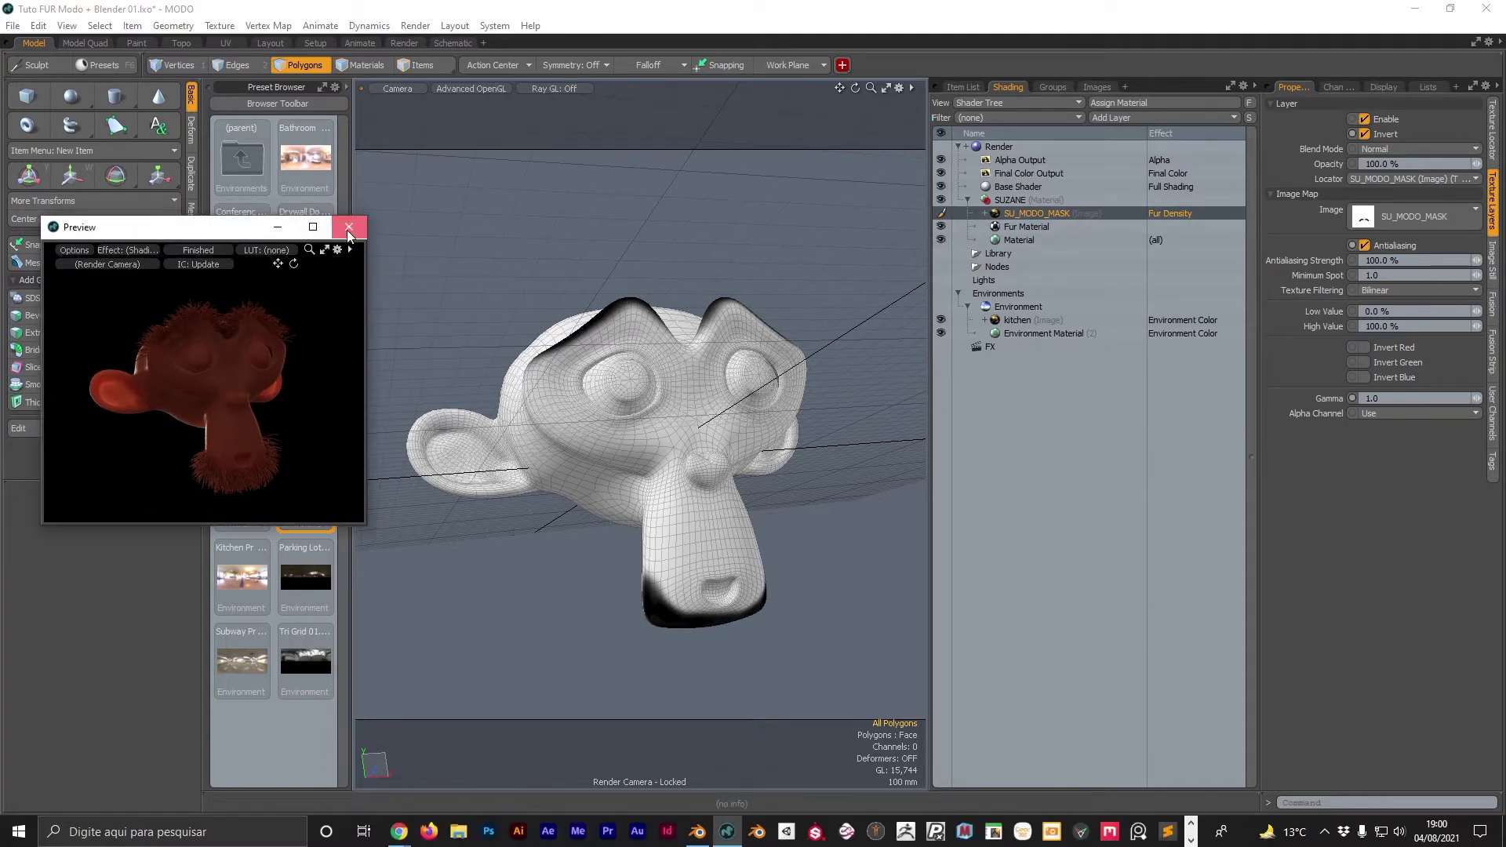
# Re-render the preview and enlarge it, showing fur only on brows and chin.
pyautogui.click(349, 227)
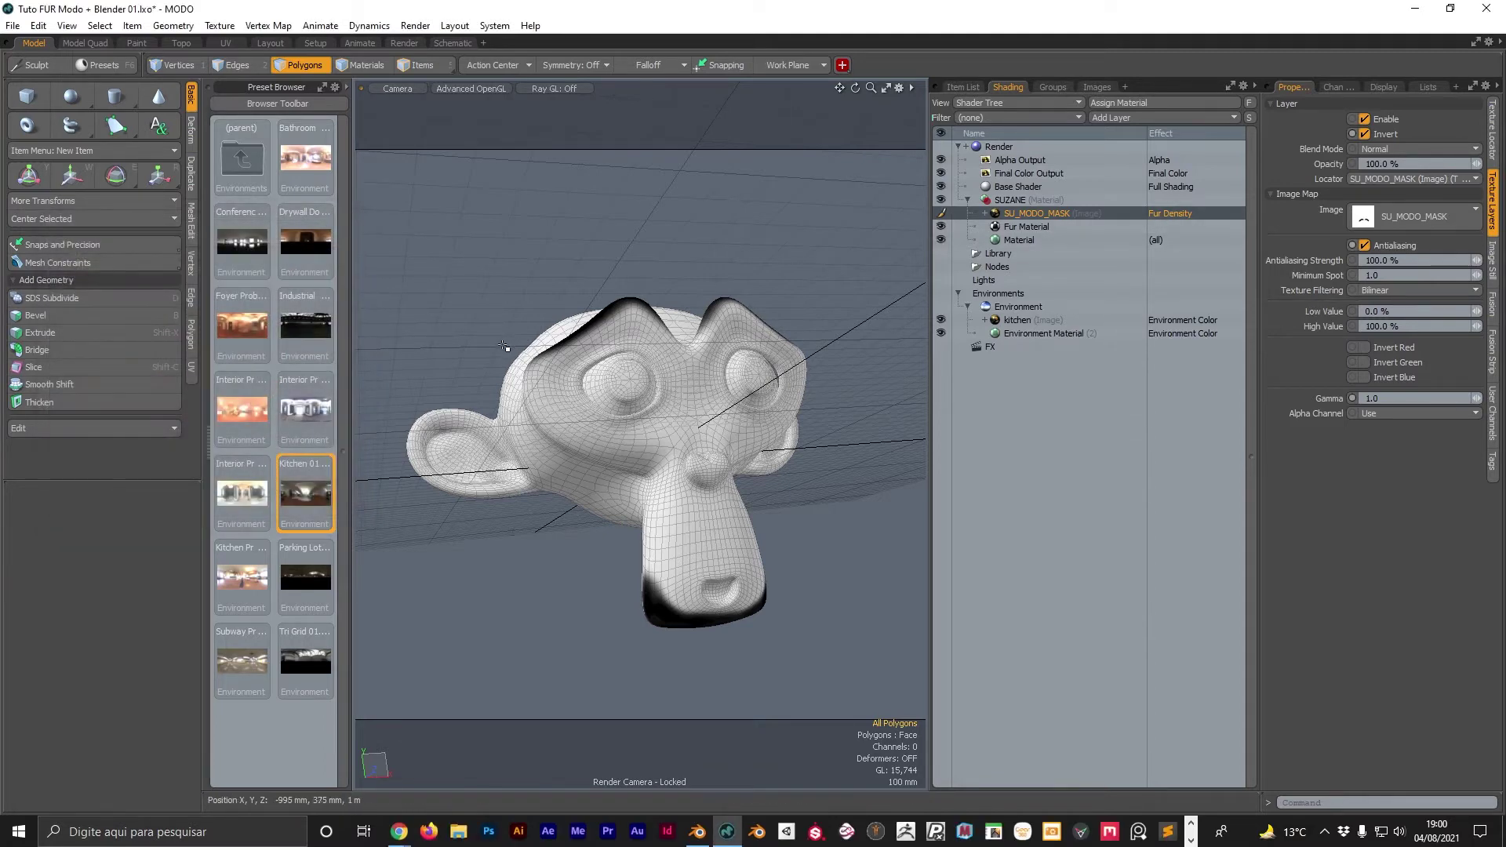
pyautogui.press('F8')
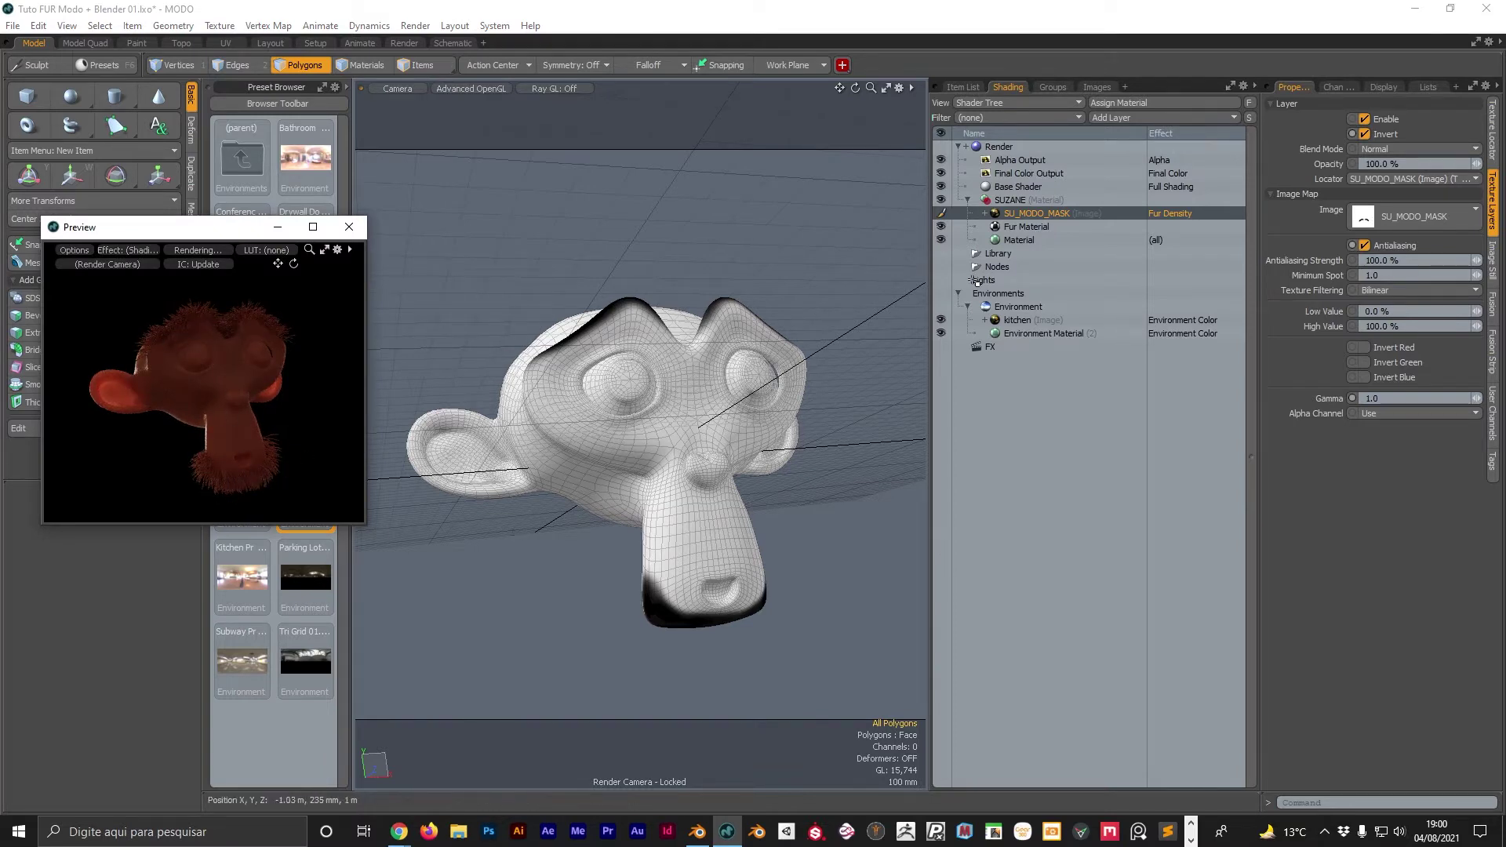
pyautogui.moveTo(366, 525)
pyautogui.mouseDown()
pyautogui.moveTo(500, 534)
pyautogui.moveTo(554, 666)
pyautogui.mouseUp()
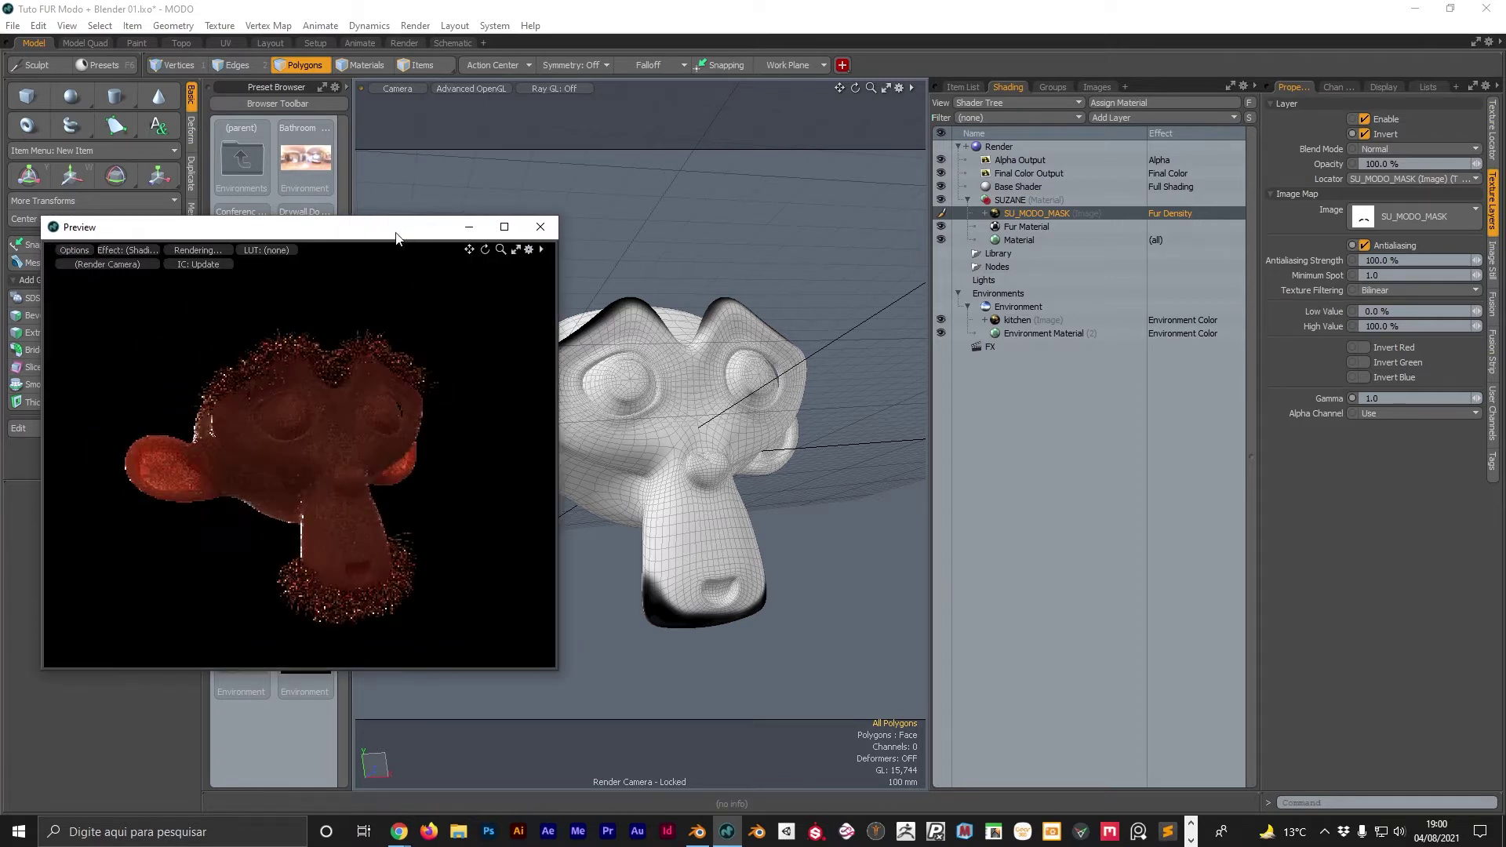
pyautogui.moveTo(453, 227); pyautogui.dragTo(426, 249)
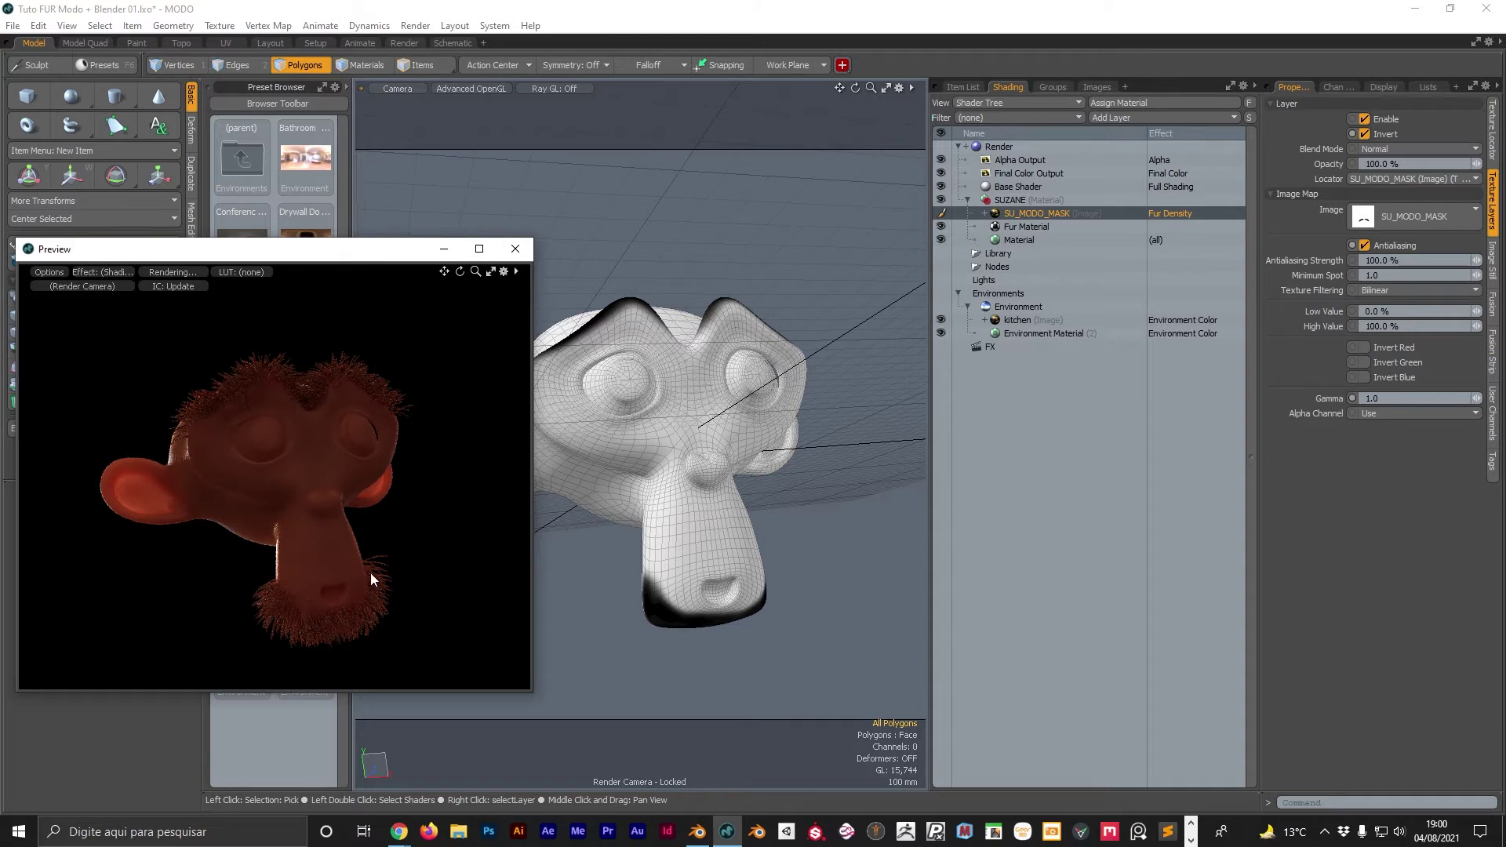
# Switch SU_MODO_MASK's effect to Fur Length and re-render, toggling Invert off and on.
pyautogui.rightClick(1171, 213)
pyautogui.moveTo(1170, 253)
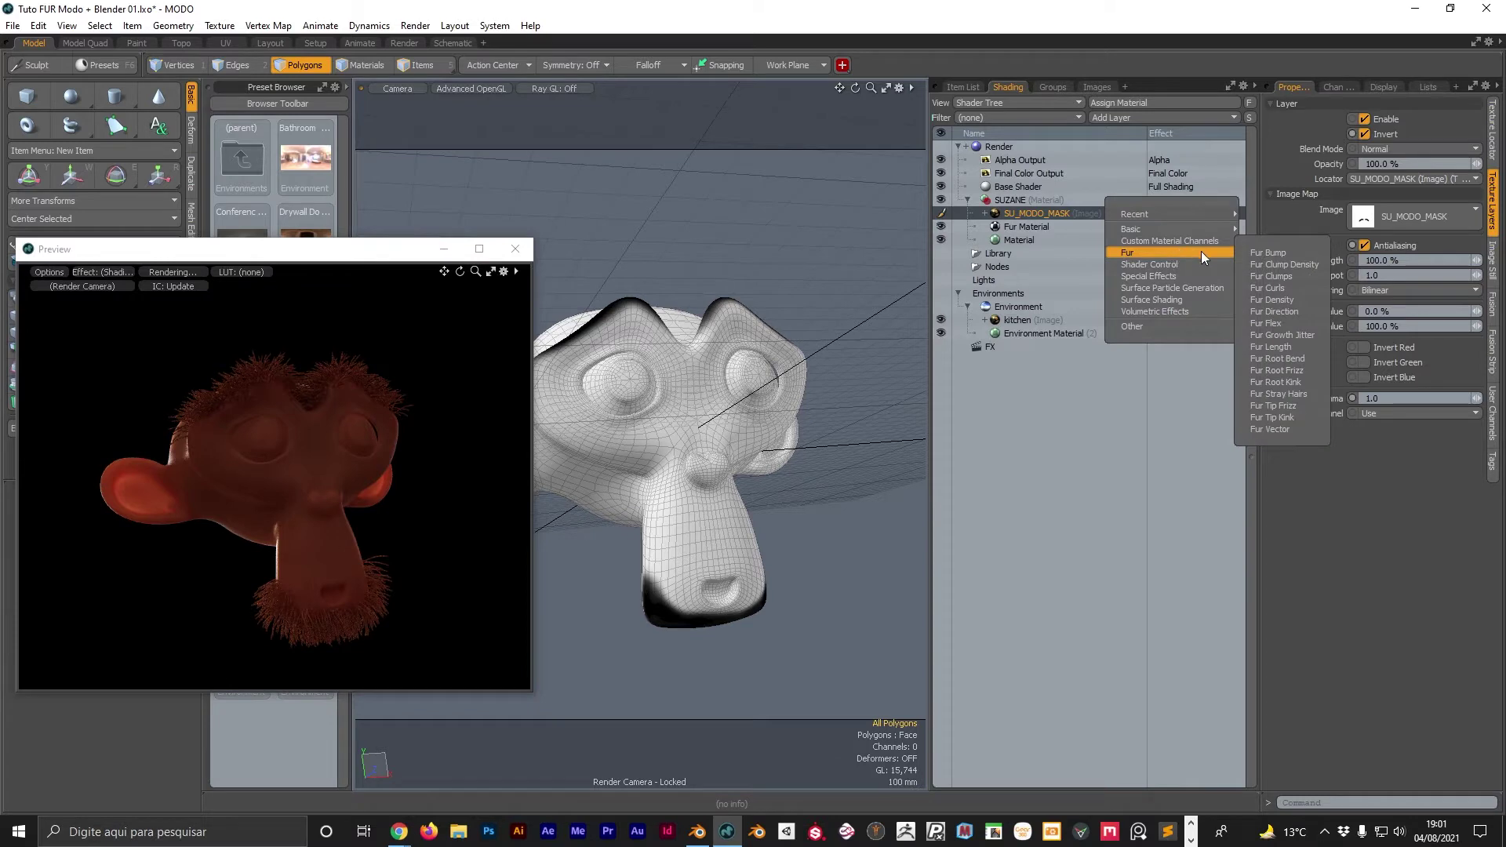
pyautogui.click(1291, 345)
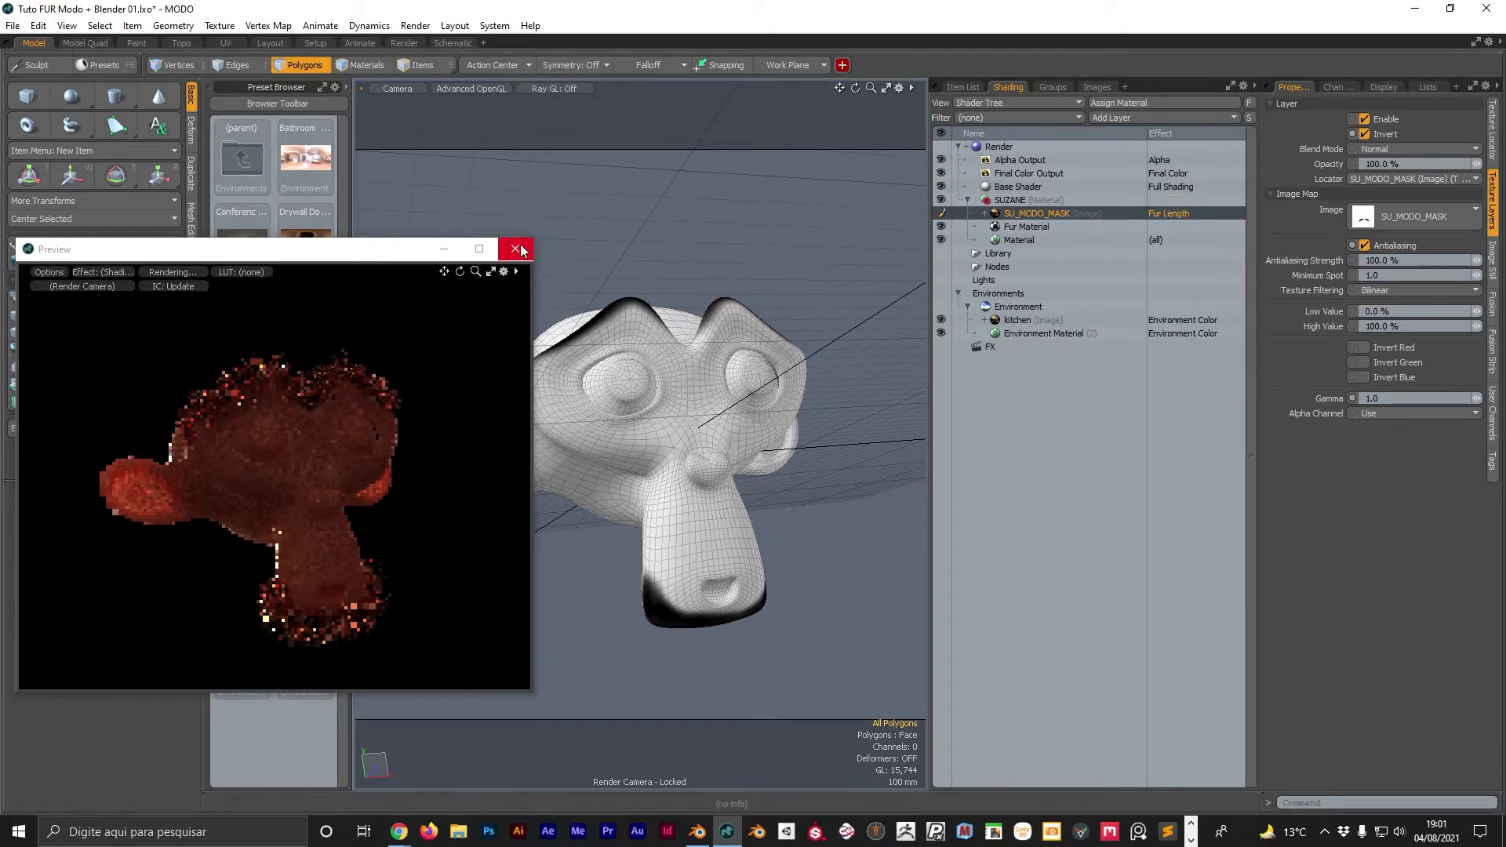
pyautogui.click(516, 249)
pyautogui.press('F8')
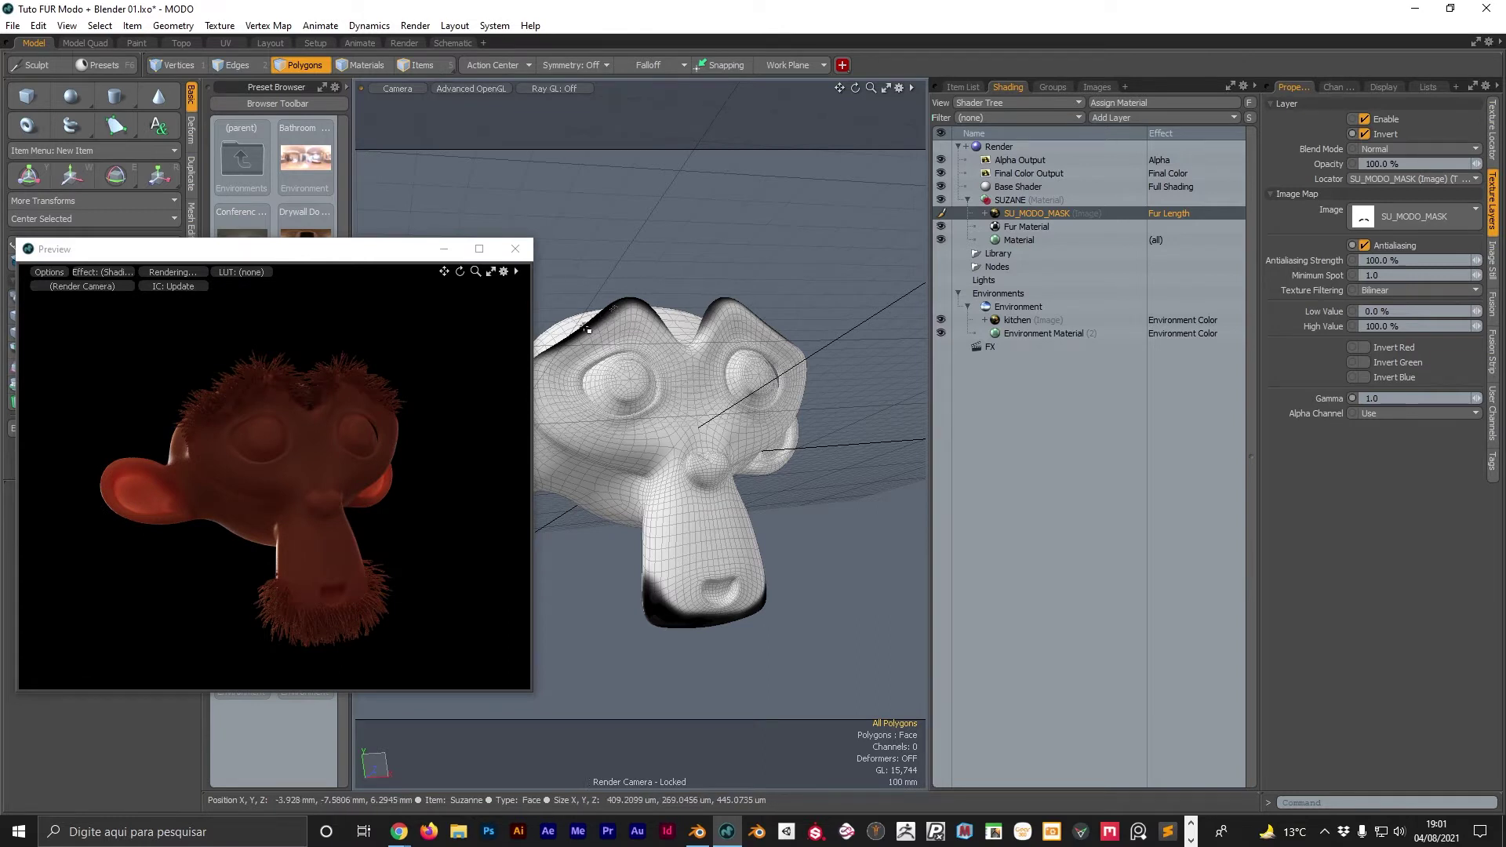
pyautogui.click(1364, 134)
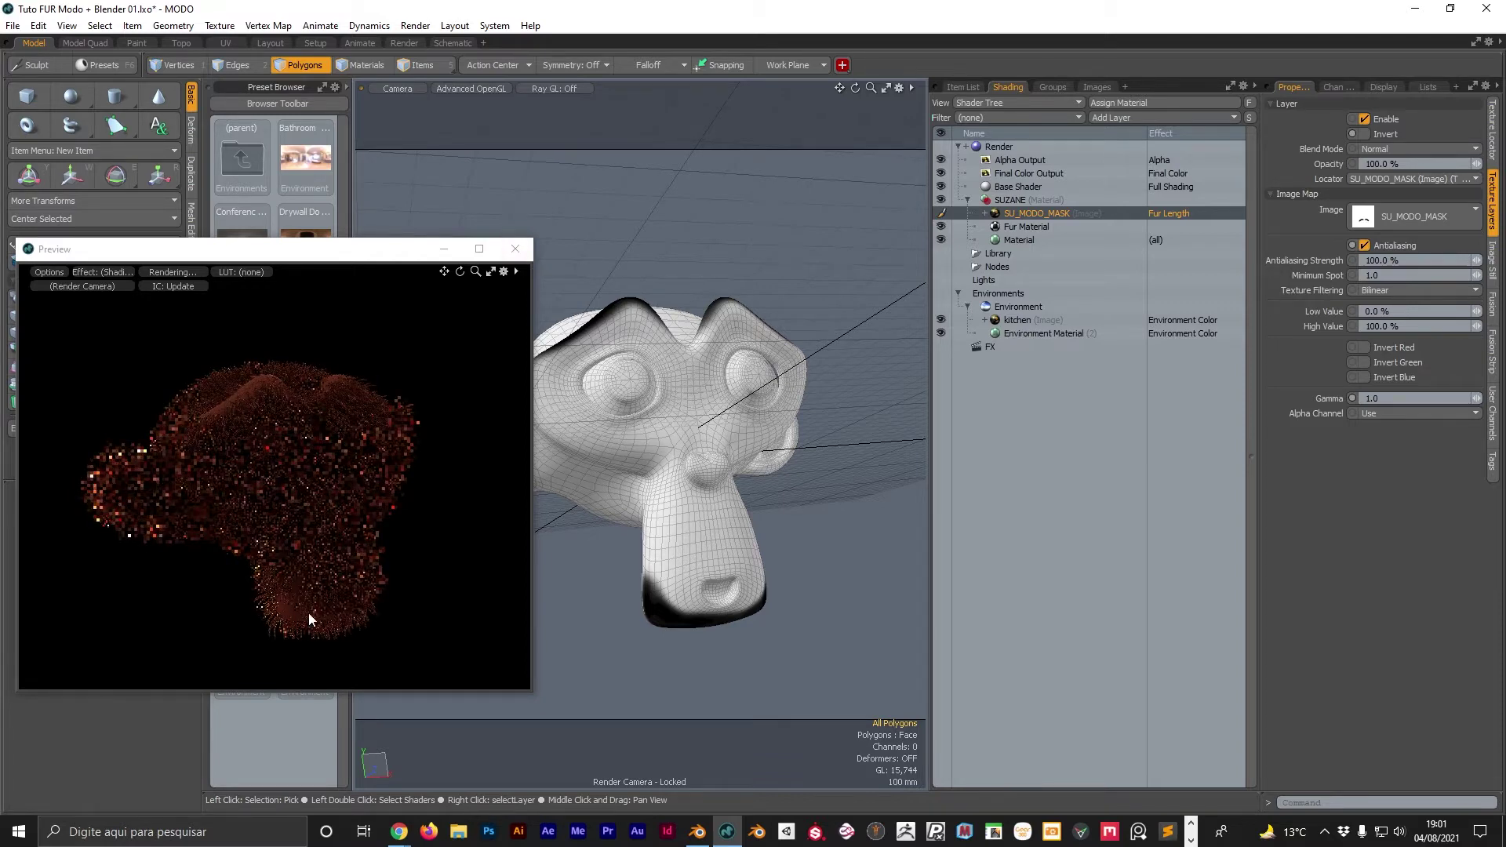
pyautogui.click(1364, 133)
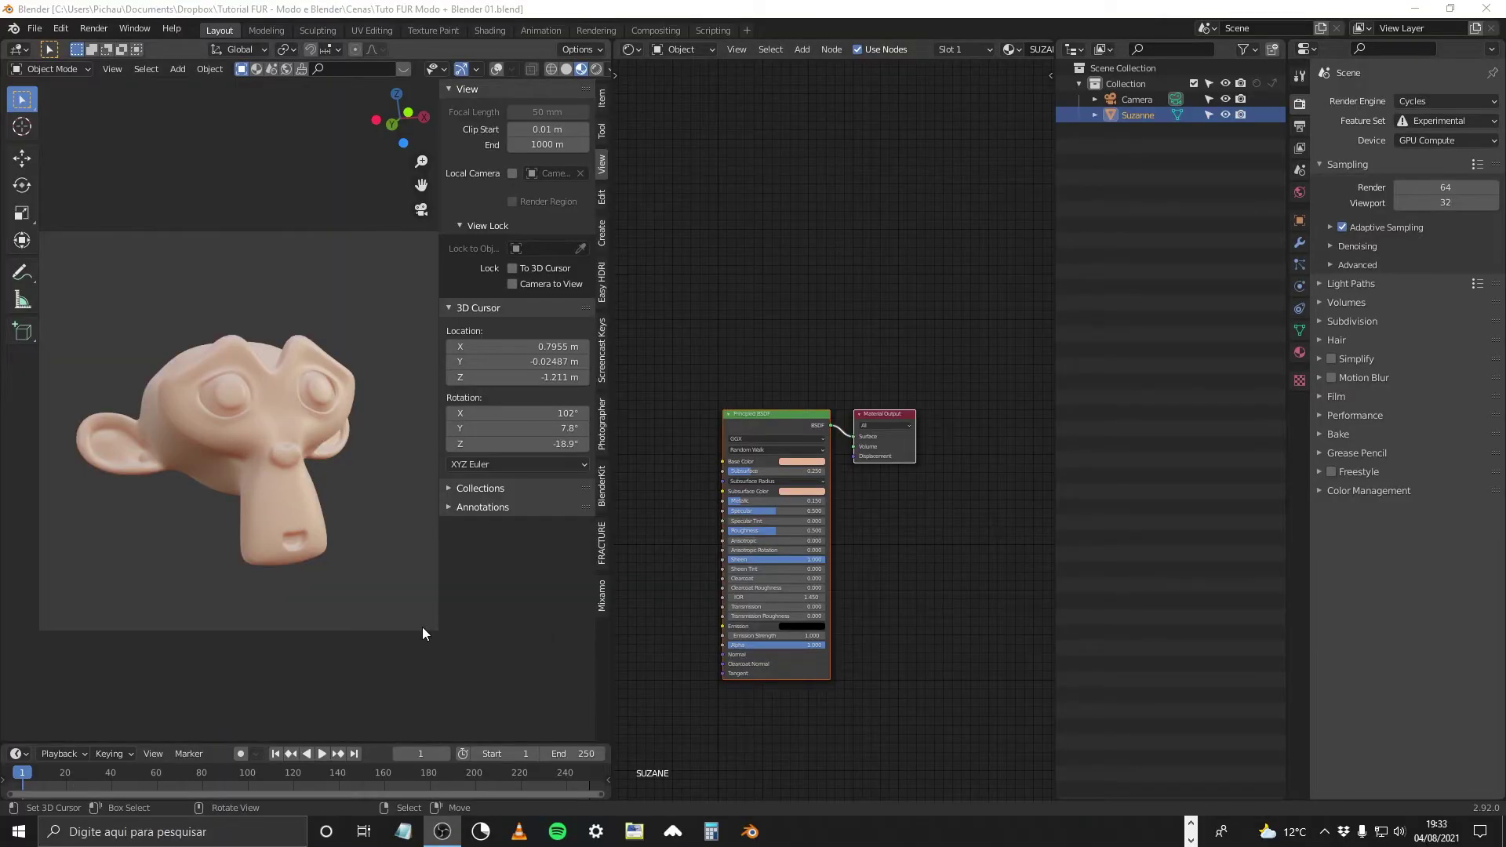
# Switch to Texture Paint, show Suzanne's material properties, and split the image area into two stacked editors.
pyautogui.click(436, 30)
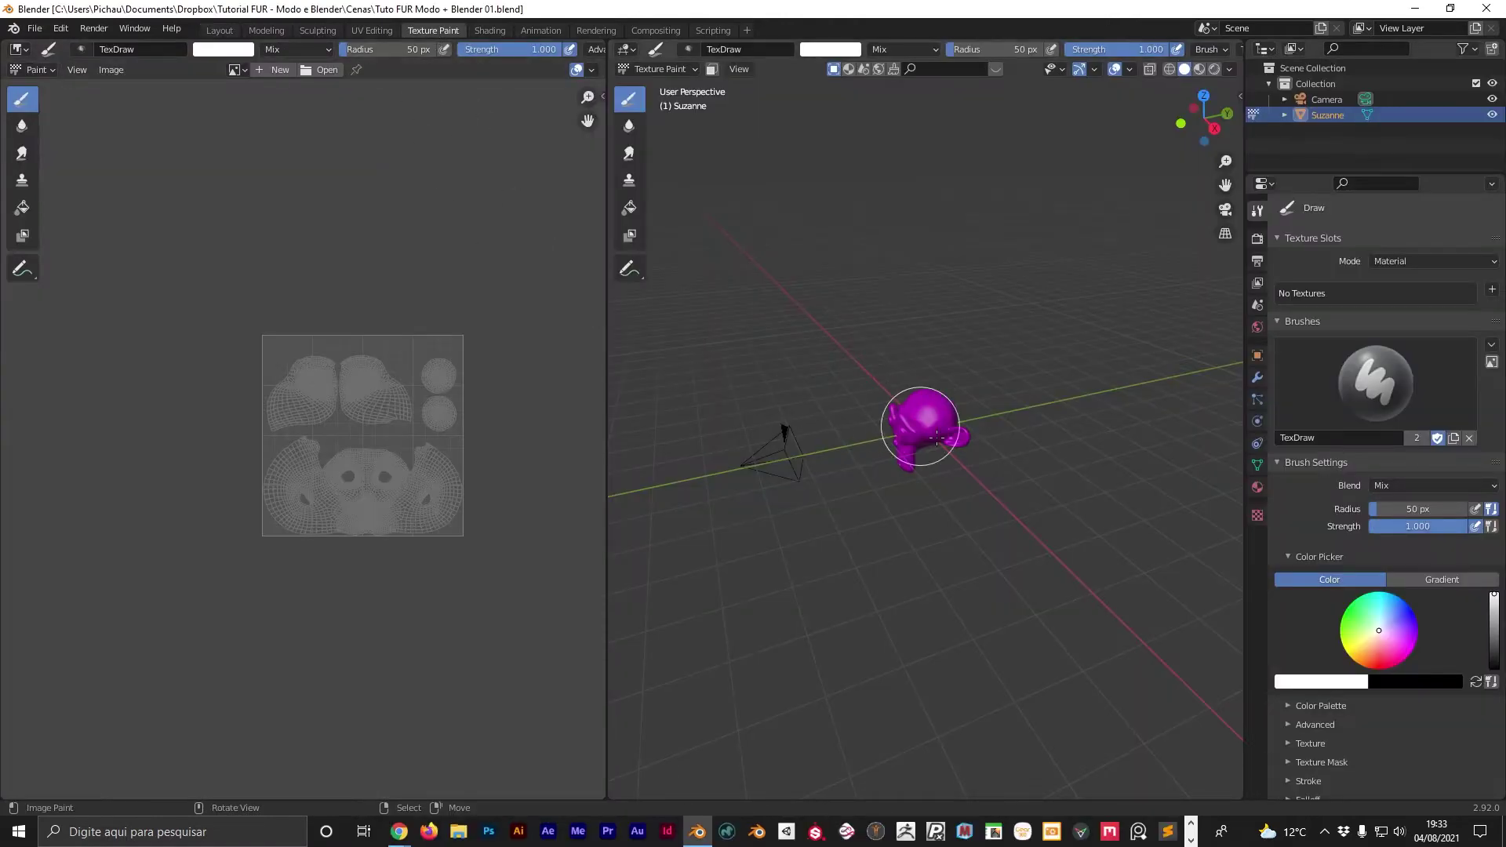
pyautogui.moveTo(874, 470); pyautogui.dragTo(1012, 417, button='middle')
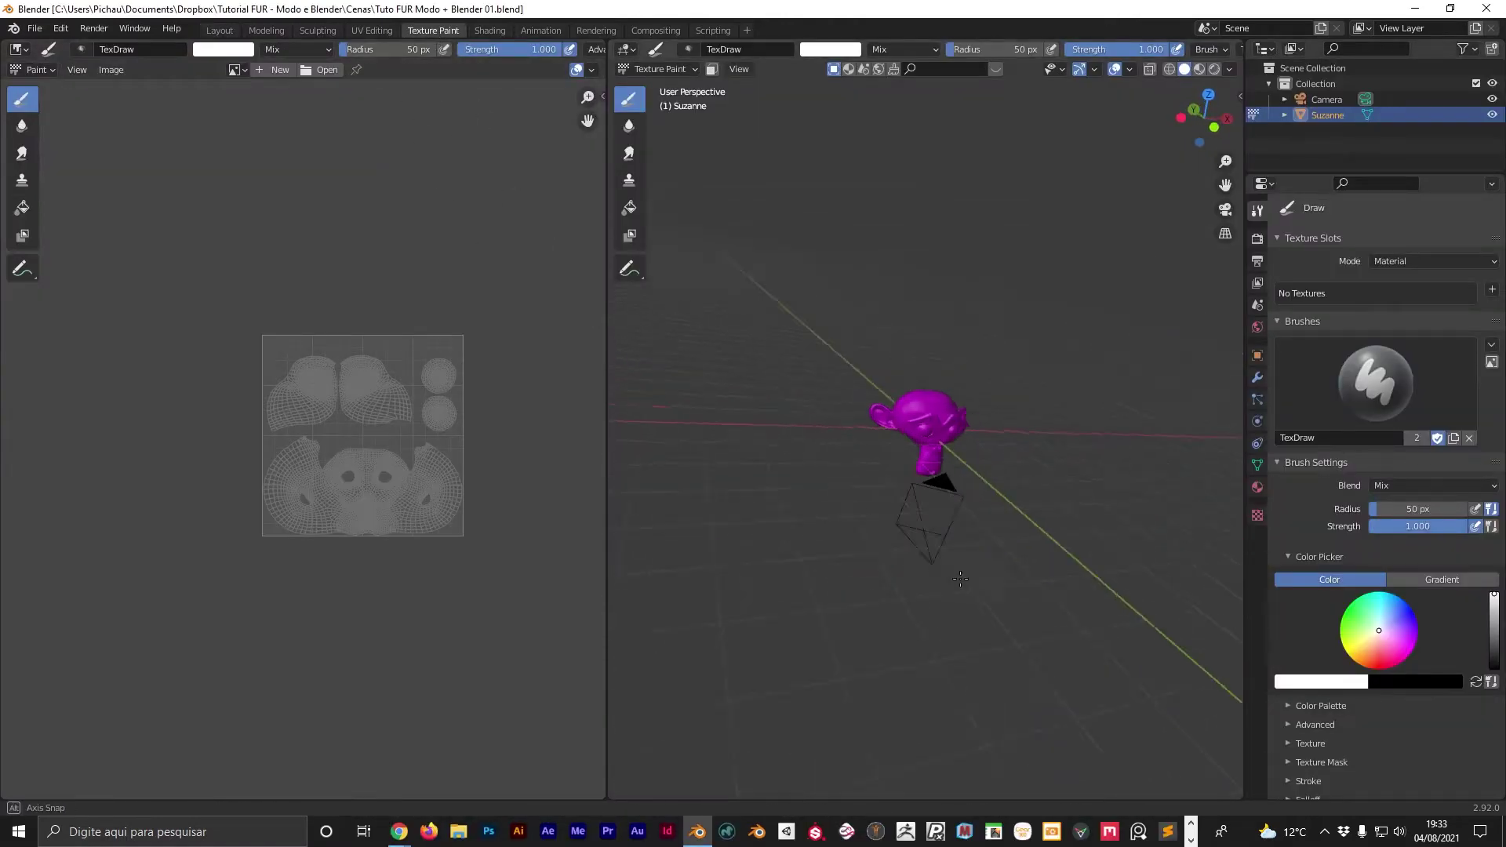
pyautogui.scroll(5, 1012, 416)
pyautogui.scroll(2, 1116, 337)
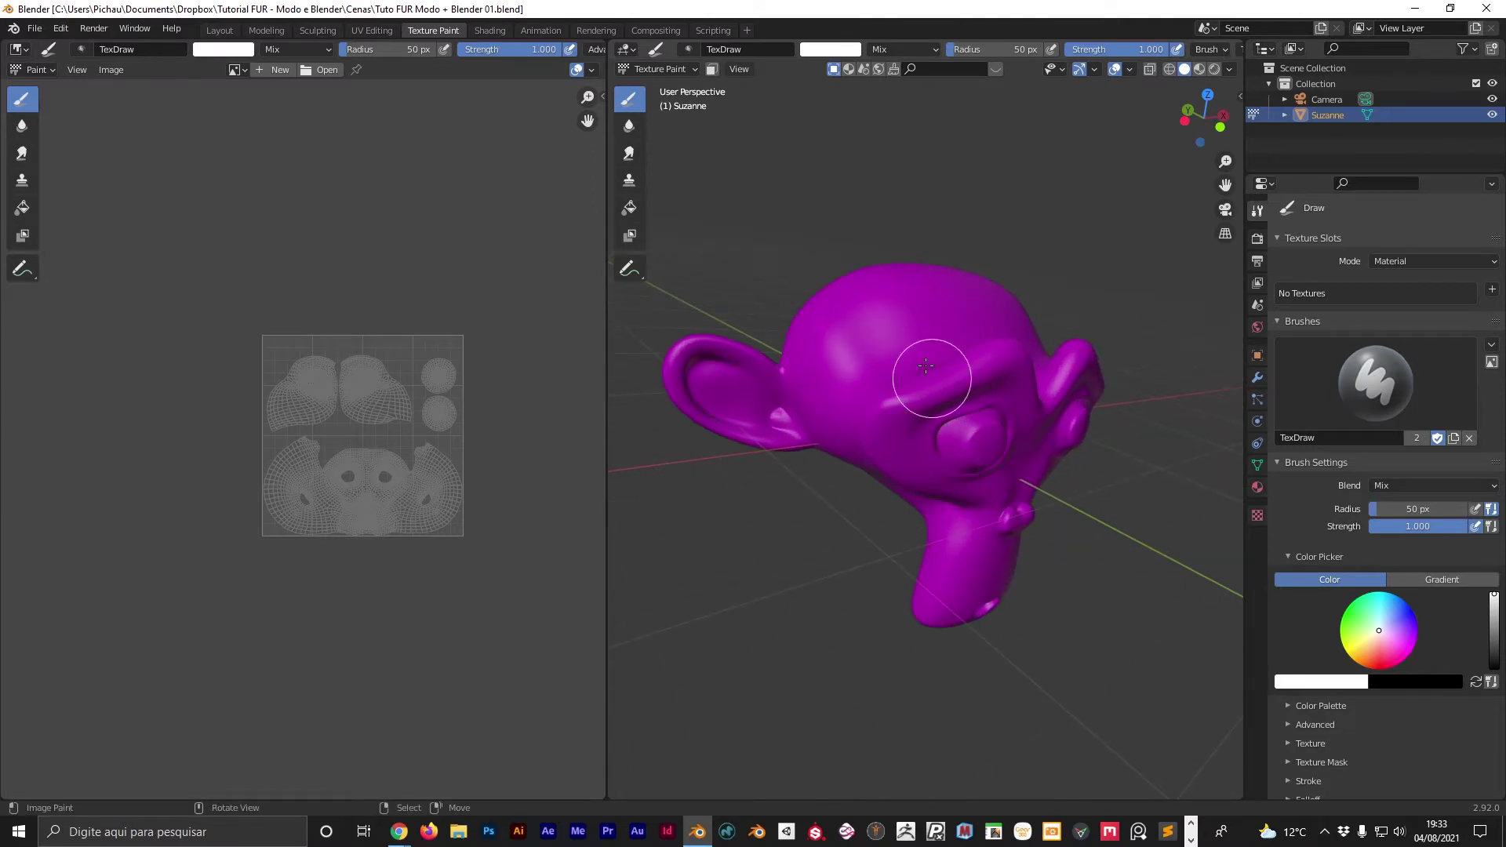
pyautogui.scroll(-2, 914, 416)
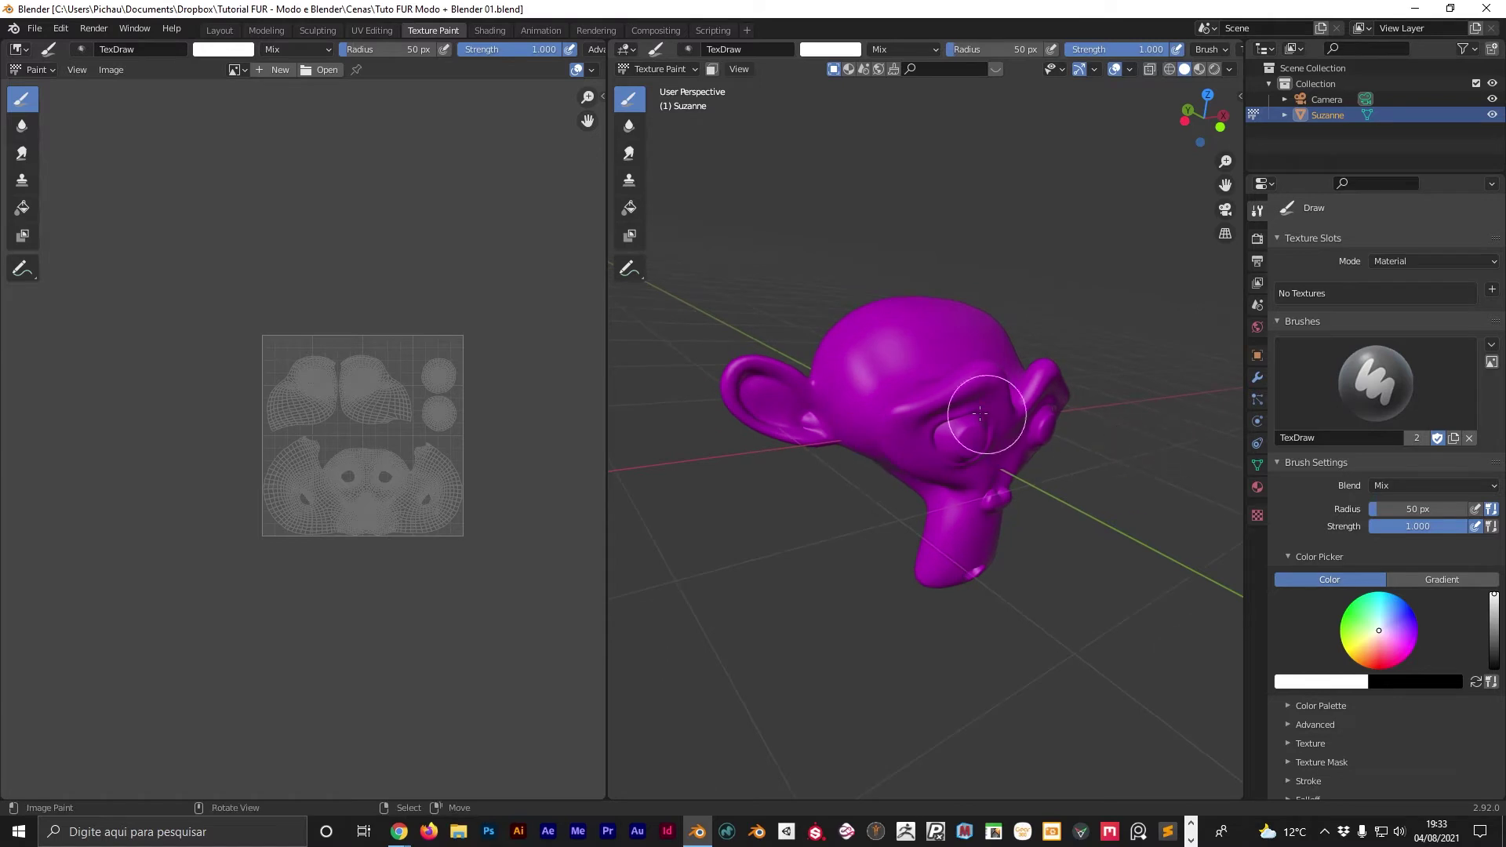
pyautogui.click(1257, 487)
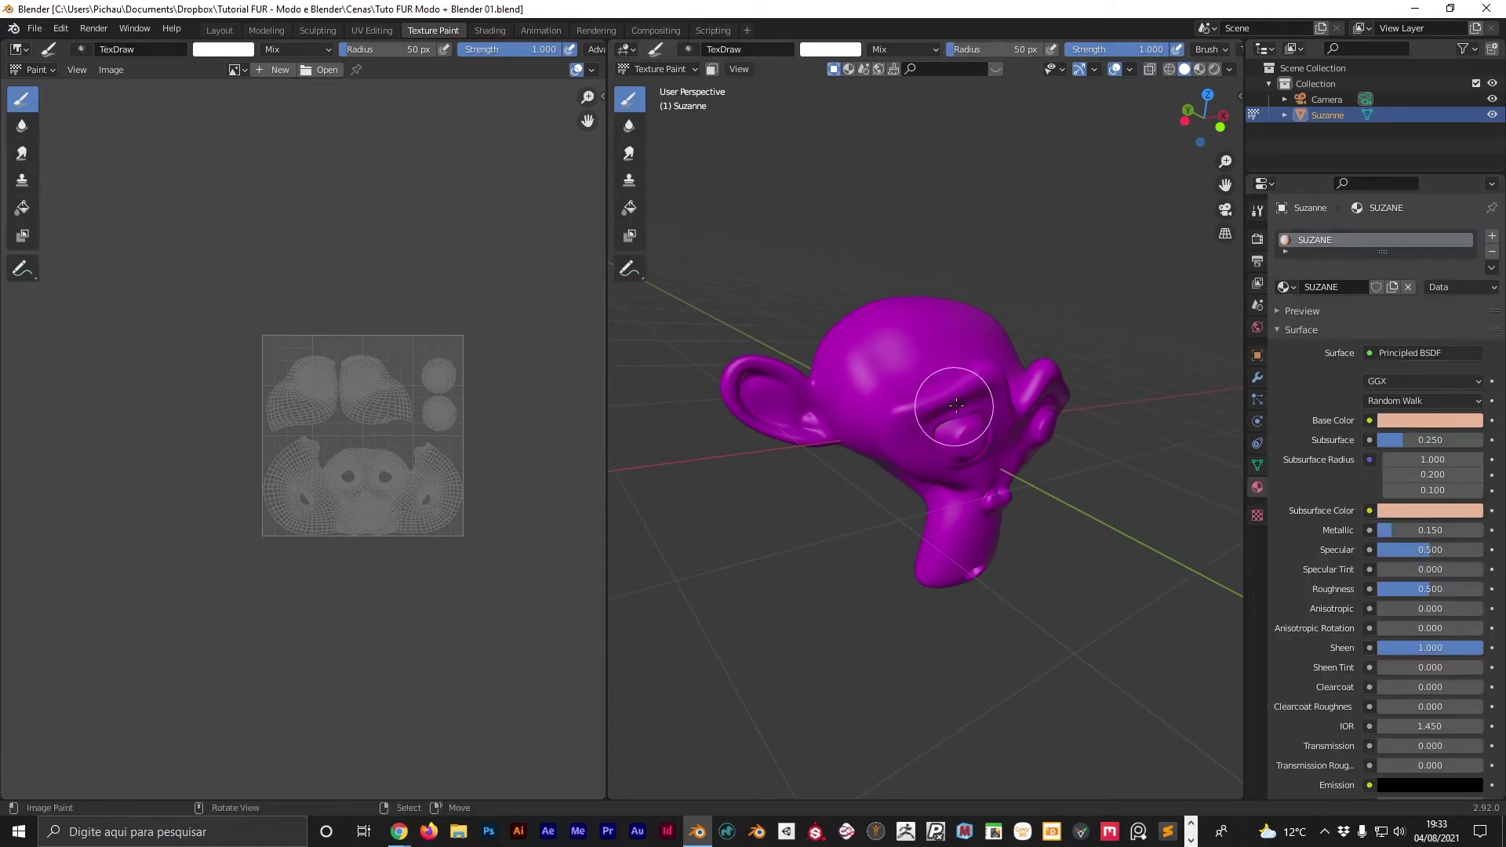
pyautogui.moveTo(3, 42); pyautogui.dragTo(32, 414)
# Turn the lower-left area into a Shader Editor and centre the material nodes.
pyautogui.click(16, 425)
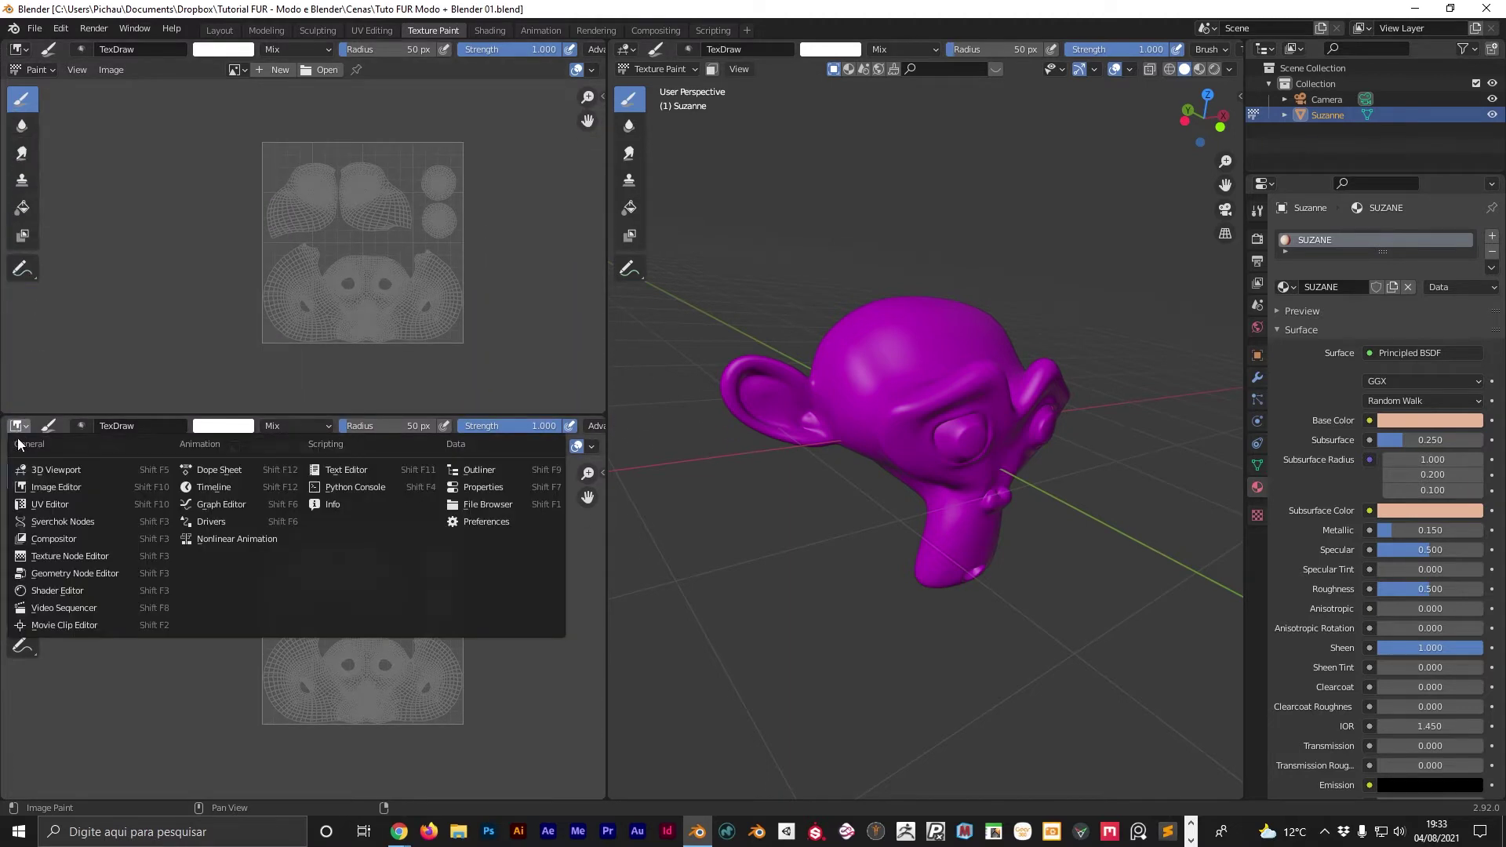
pyautogui.click(79, 590)
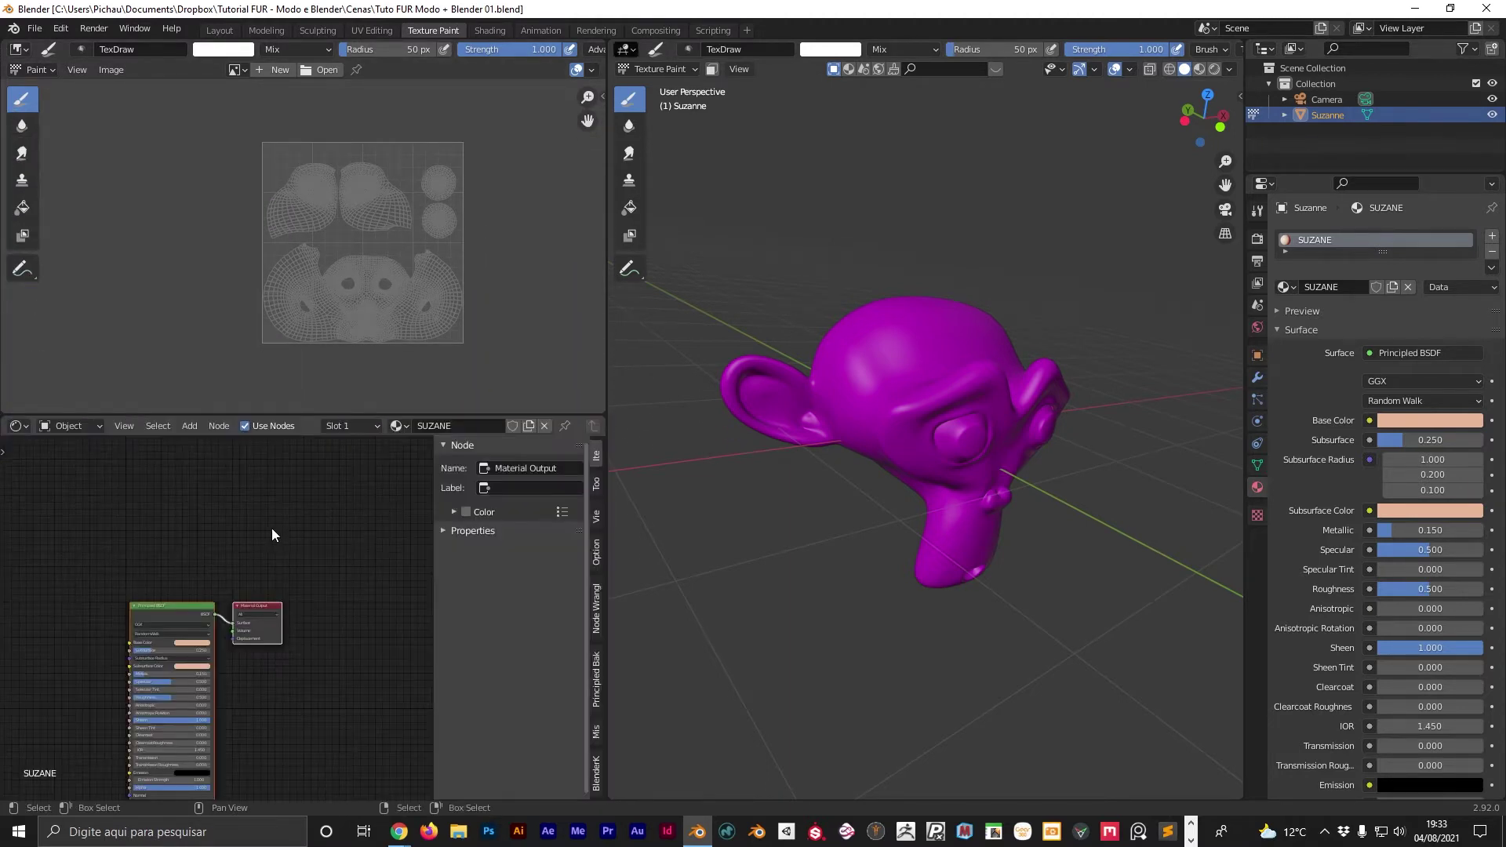
pyautogui.moveTo(120, 611); pyautogui.dragTo(274, 533, button='middle')
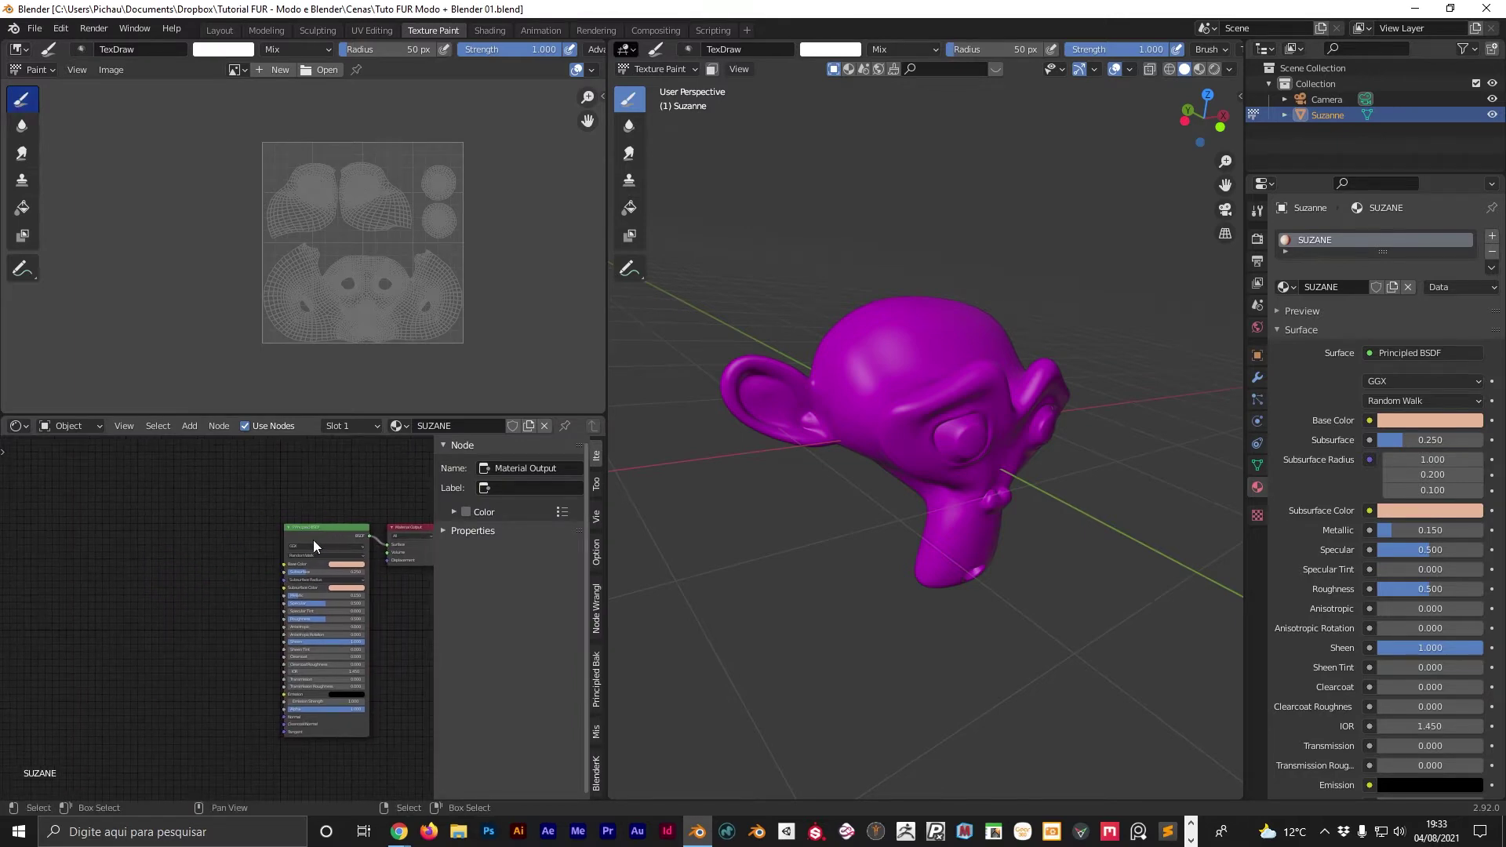
pyautogui.press('n')
pyautogui.moveTo(182, 544); pyautogui.dragTo(61, 566, button='middle')
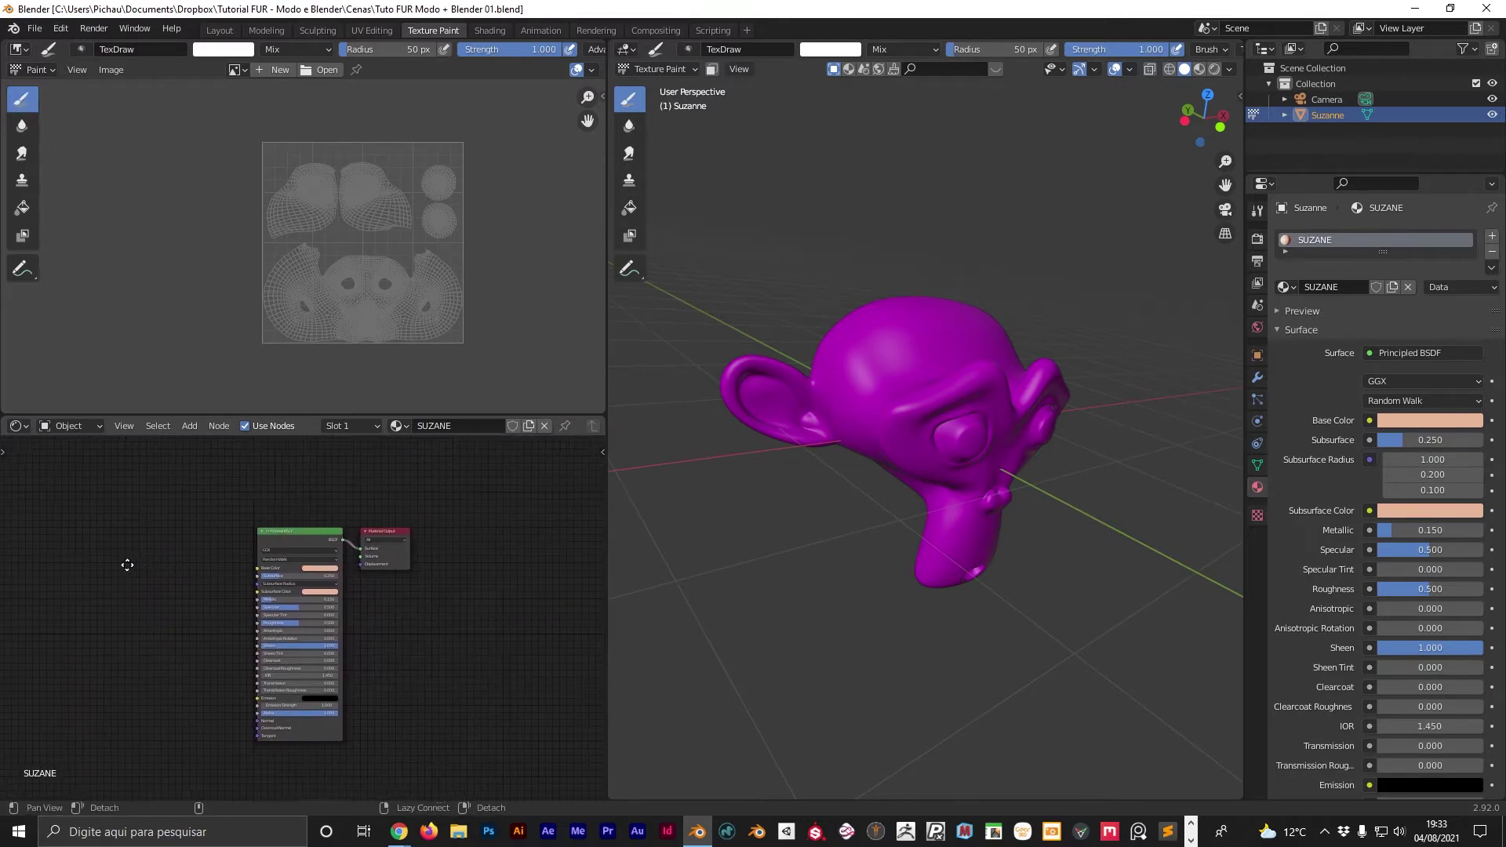
# Add an Image Texture node via search 'image', placed left of the Principled BSDF.
pyautogui.hotkey('shift', 'a')
pyautogui.click(92, 585)
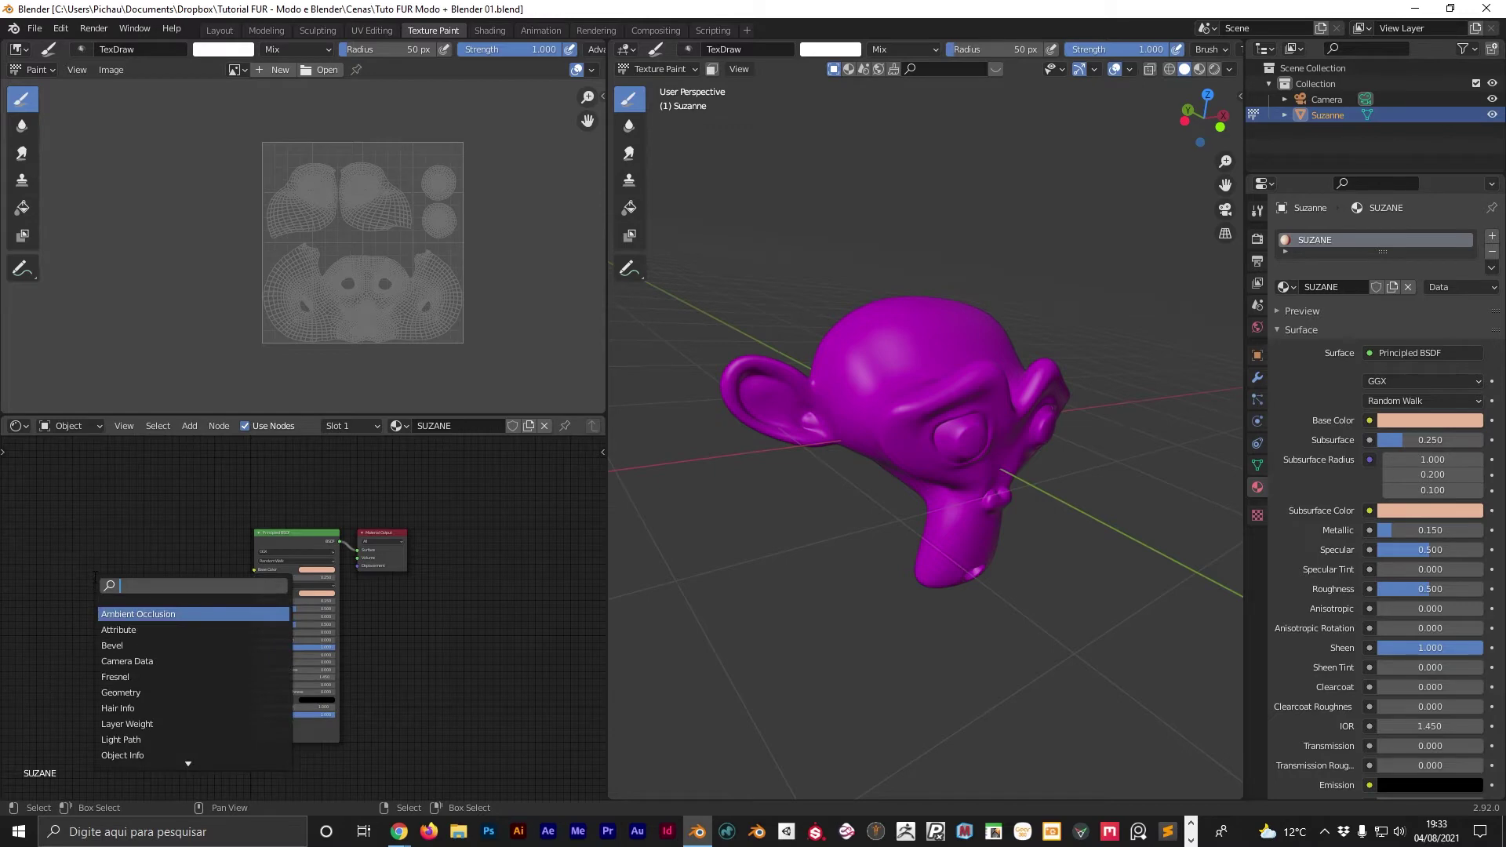
pyautogui.write('image')
pyautogui.press('Return')
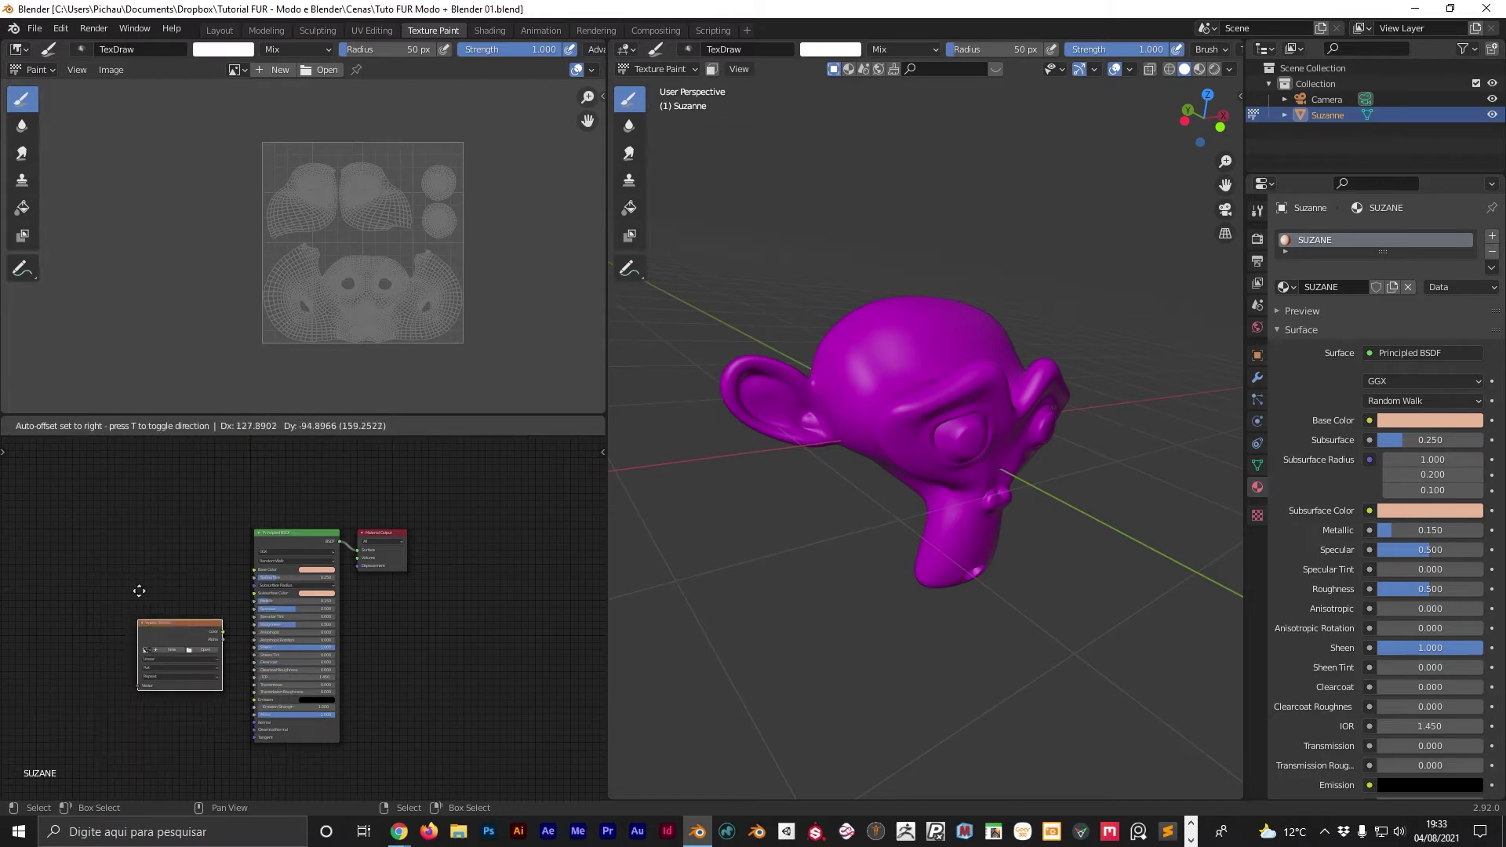
pyautogui.click(61, 498)
pyautogui.scroll(2, 139, 633)
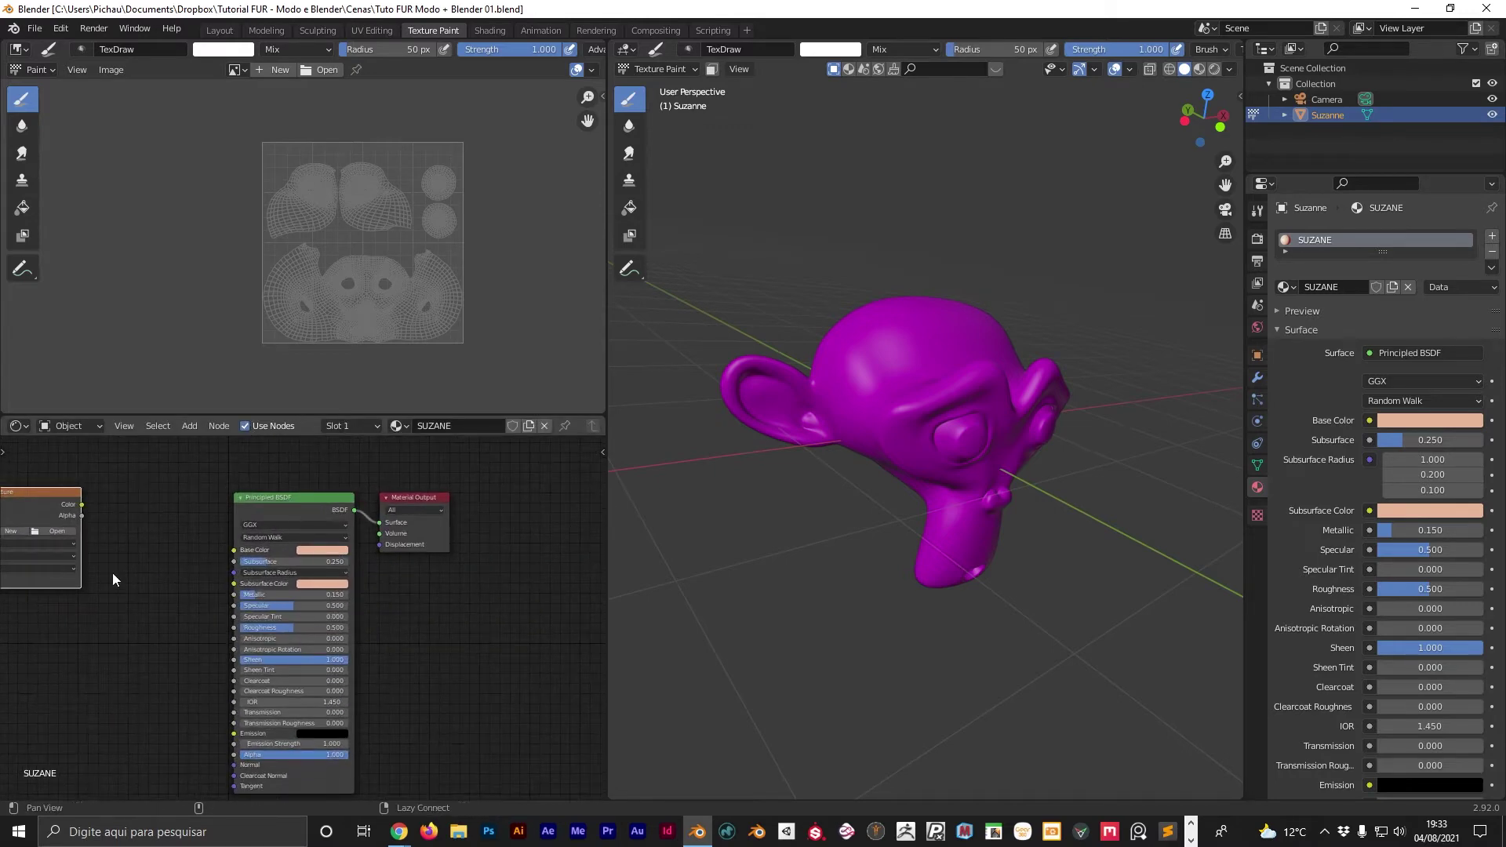
pyautogui.moveTo(112, 573)
pyautogui.mouseDown(button='middle')
pyautogui.moveTo(281, 613)
pyautogui.moveTo(119, 519)
pyautogui.mouseUp(button='middle')
pyautogui.moveTo(118, 506); pyautogui.dragTo(167, 542)
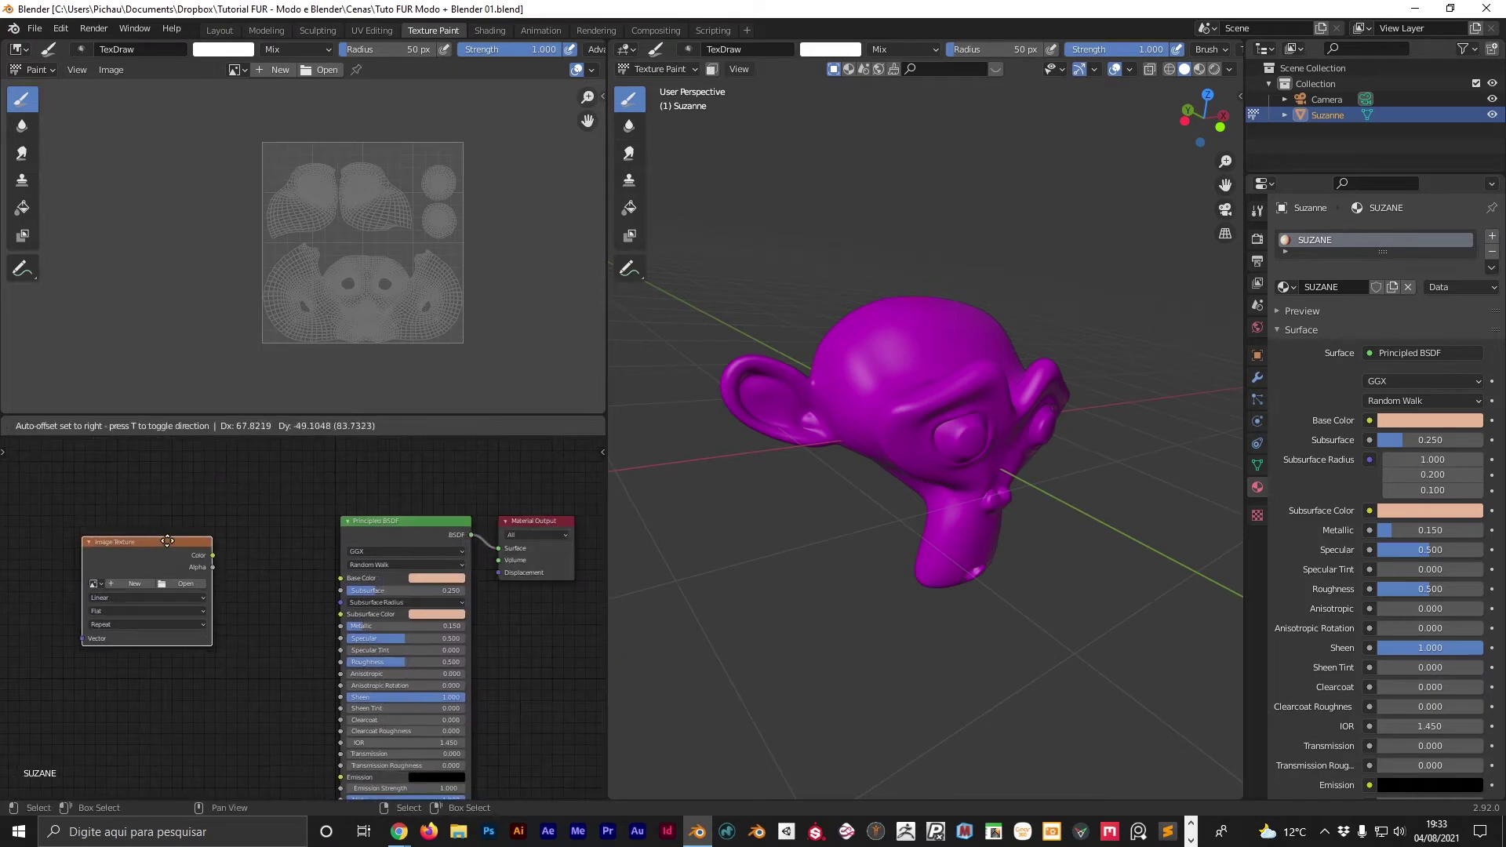
# Create a new white 2048×2048 image in the Image Texture node.
pyautogui.click(126, 584)
pyautogui.click(169, 630)
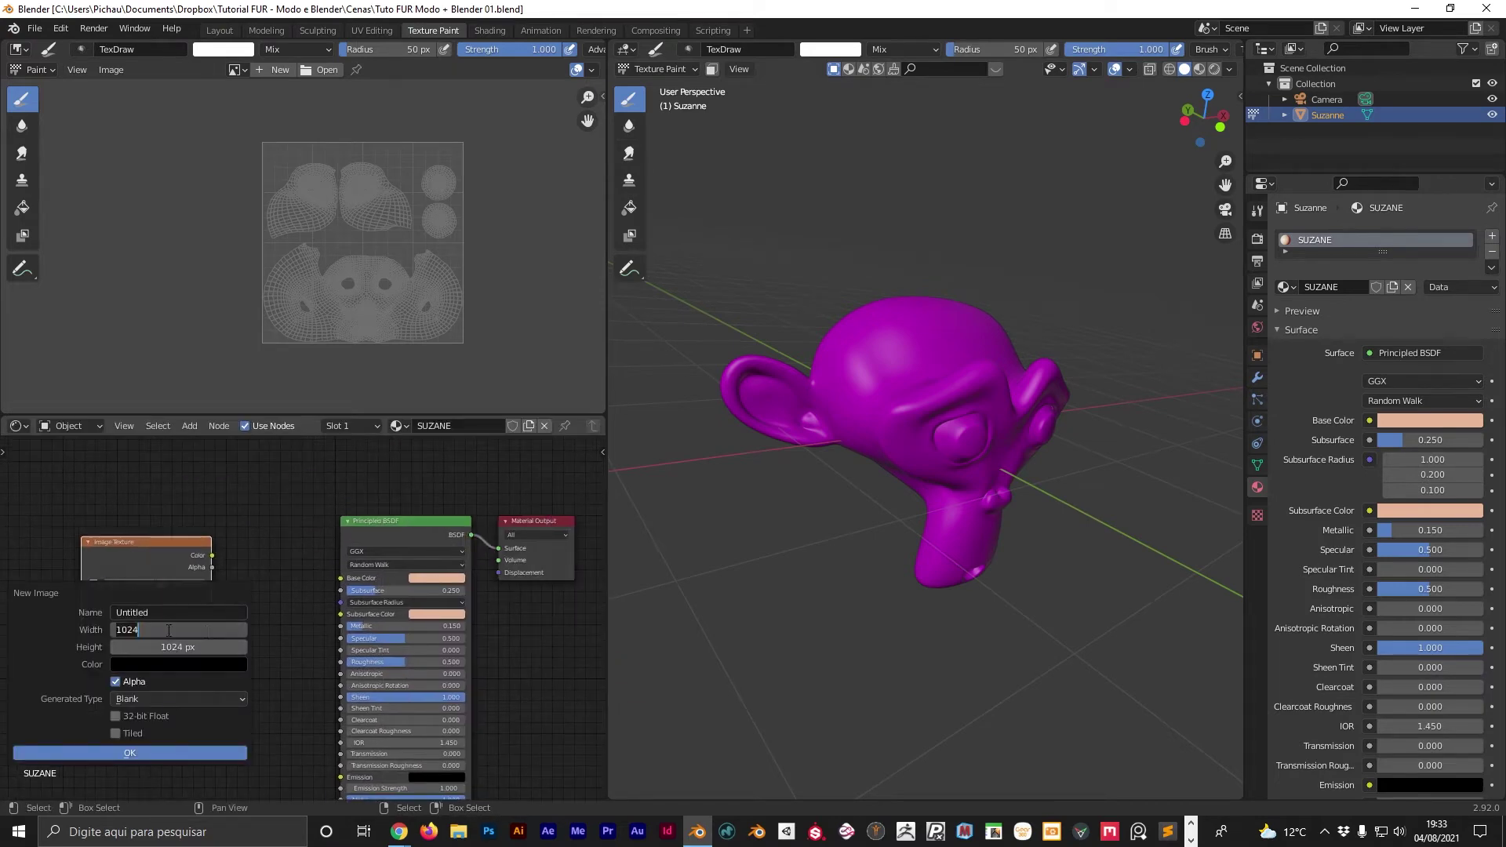
pyautogui.write('48')
pyautogui.press('Tab')
pyautogui.write('2048')
pyautogui.press('Tab')
pyautogui.click(166, 660)
pyautogui.moveTo(244, 500); pyautogui.dragTo(247, 469)
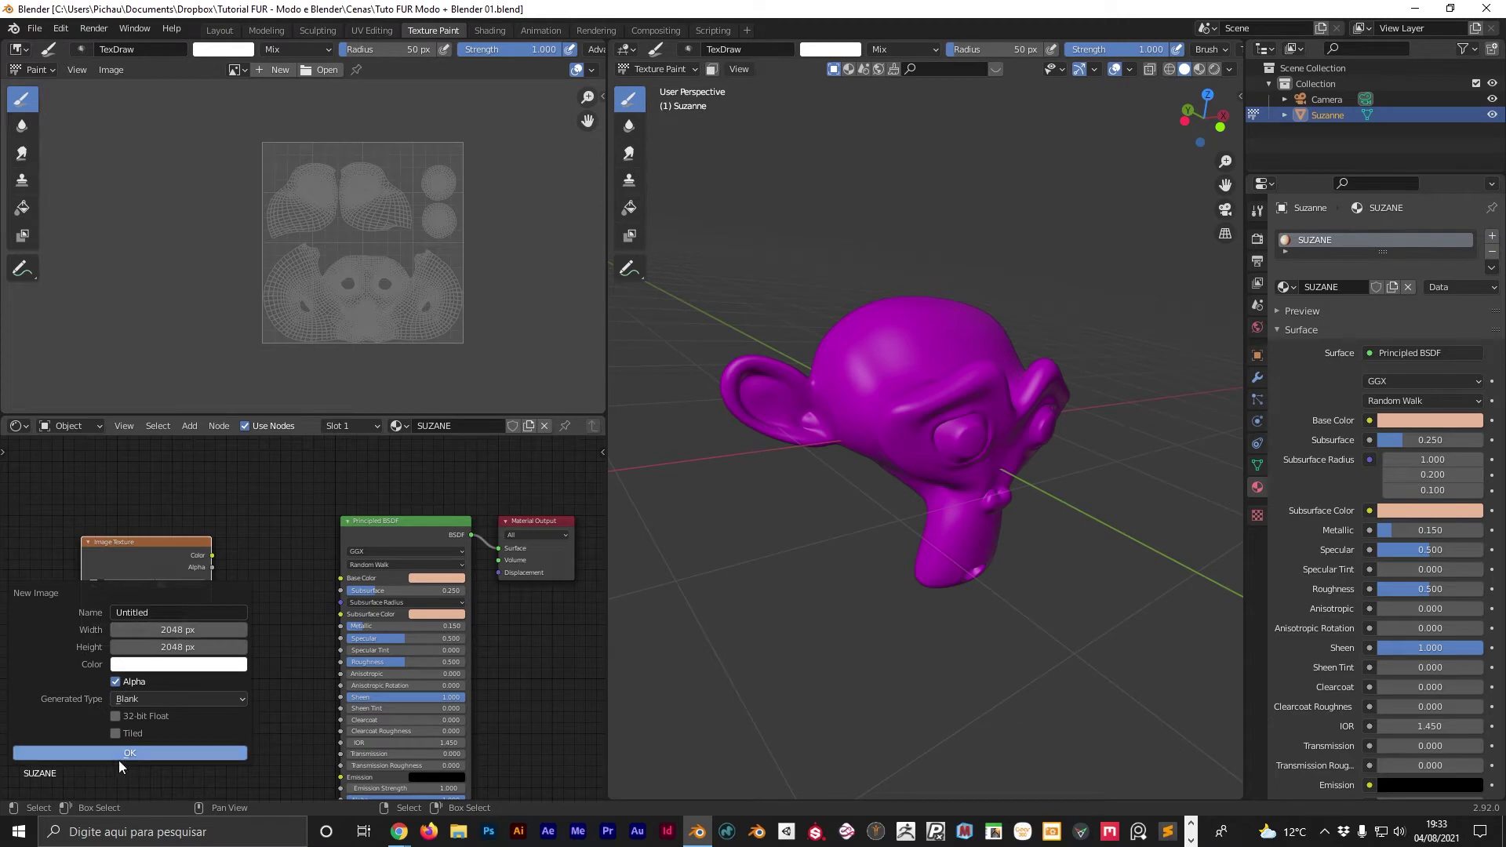
pyautogui.click(143, 752)
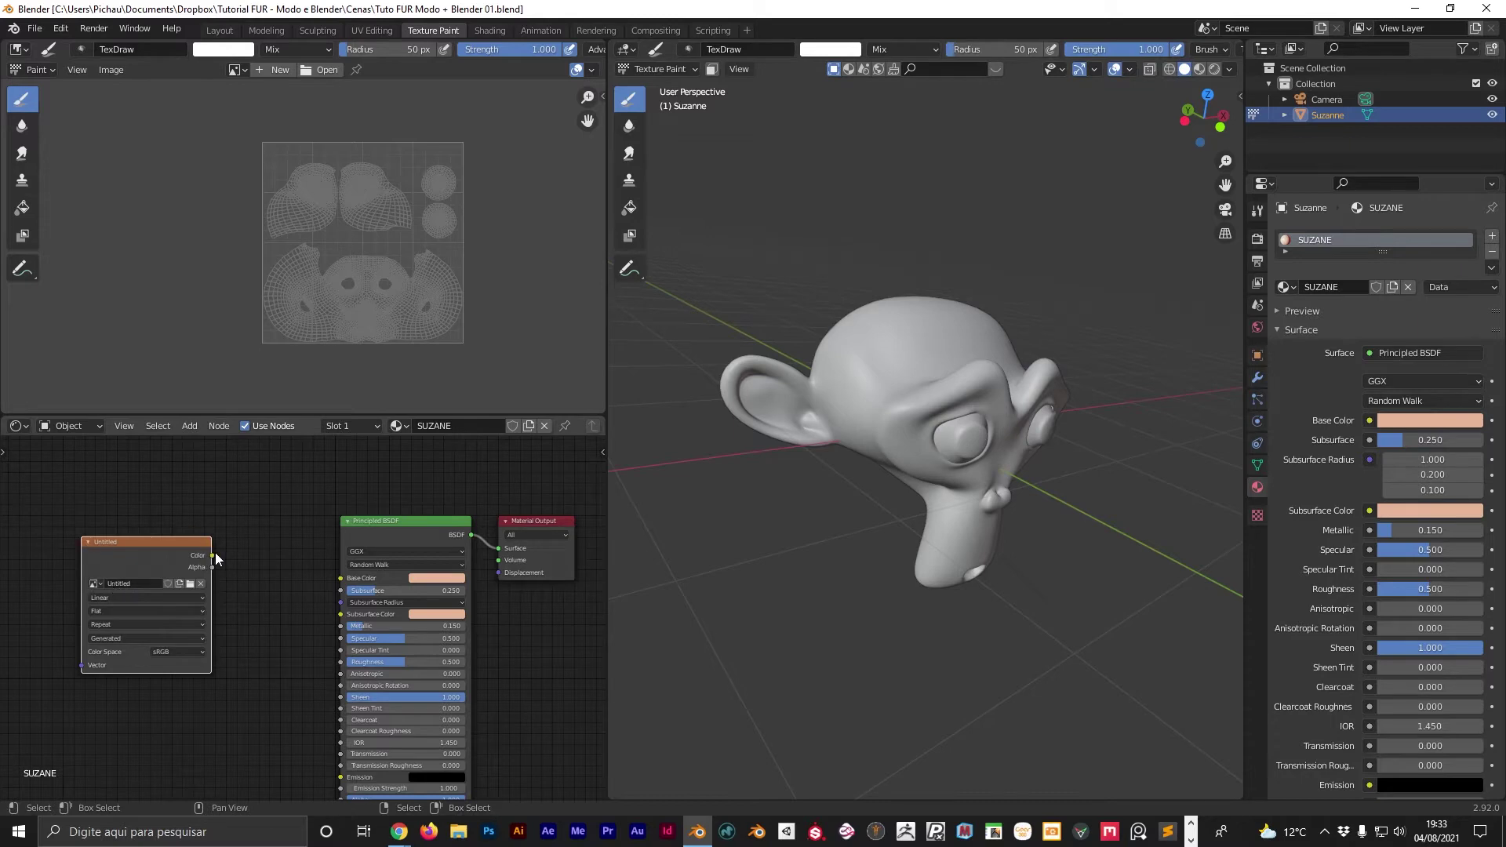
# Connect the image Color to Base Color and view Suzanne in Material Preview shading.
pyautogui.moveTo(212, 555); pyautogui.dragTo(341, 578)
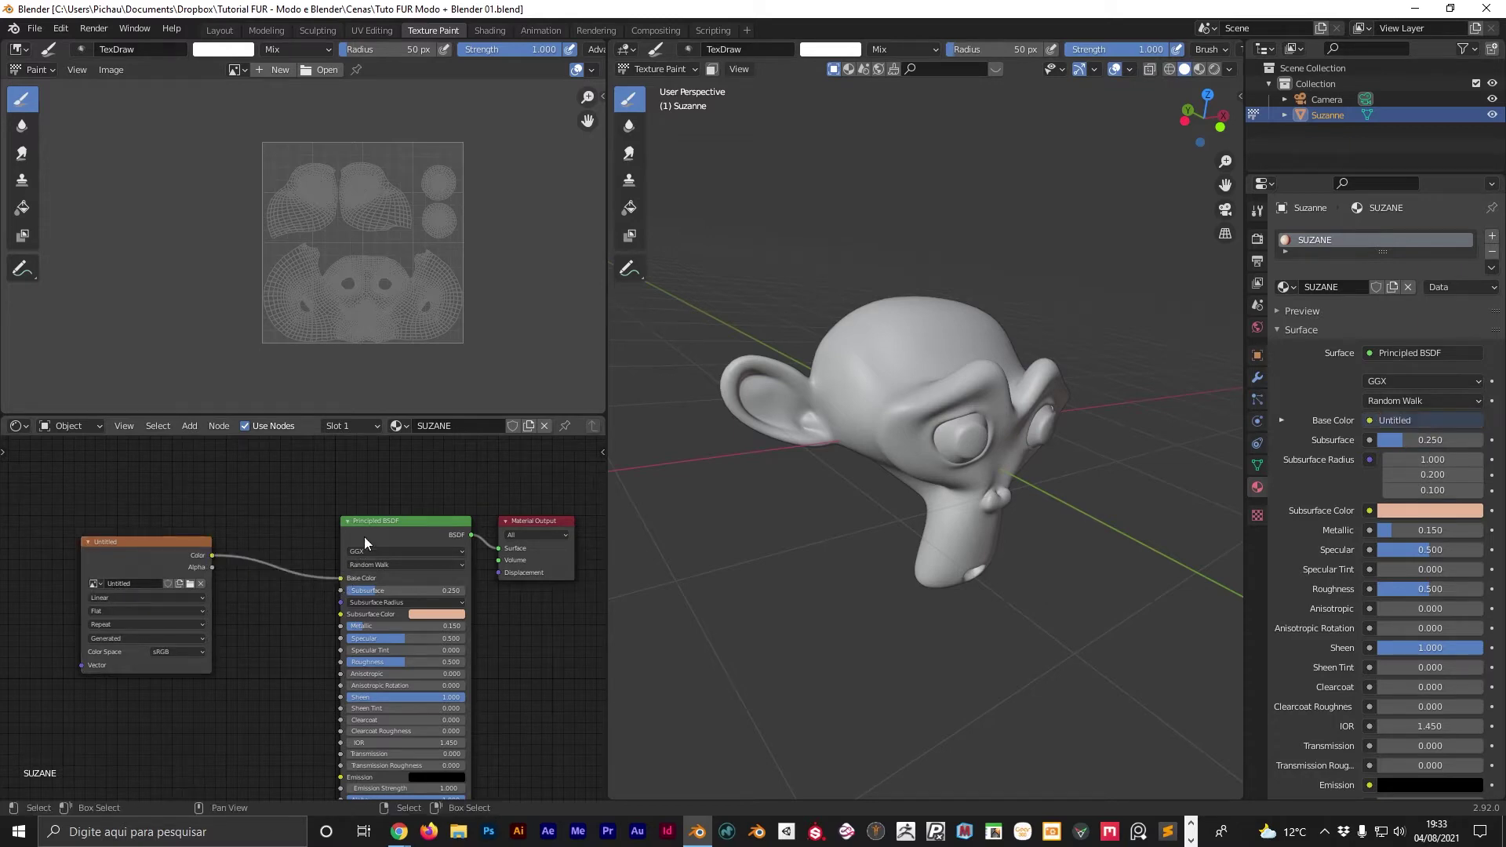
pyautogui.click(1201, 69)
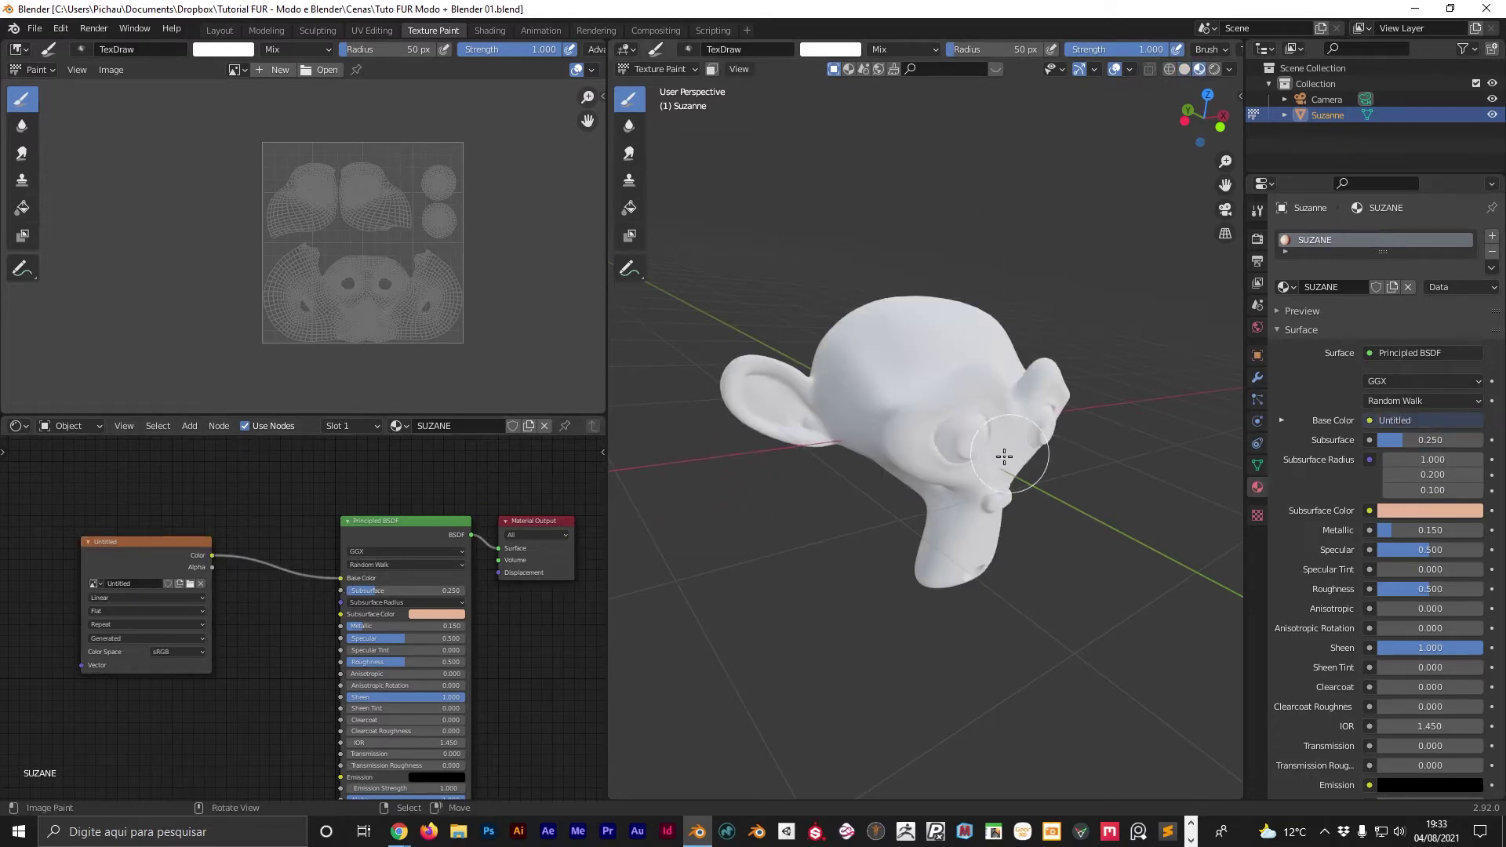
pyautogui.moveTo(941, 392); pyautogui.dragTo(1008, 378, button='middle')
pyautogui.scroll(5, 1008, 377)
pyautogui.scroll(-4, 1007, 377)
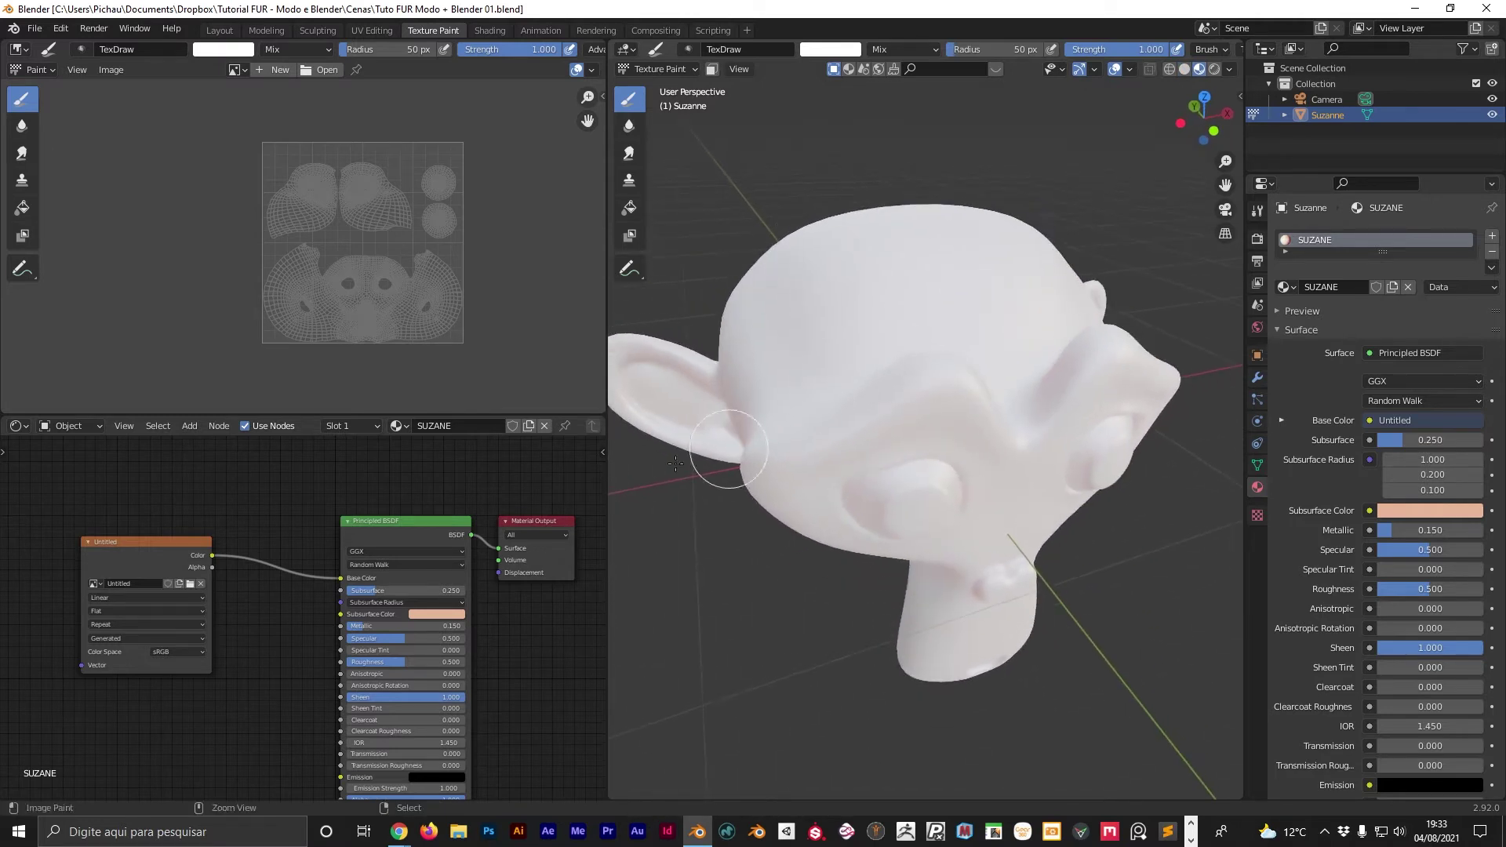
pyautogui.click(149, 539)
pyautogui.press('m')
pyautogui.press('m')
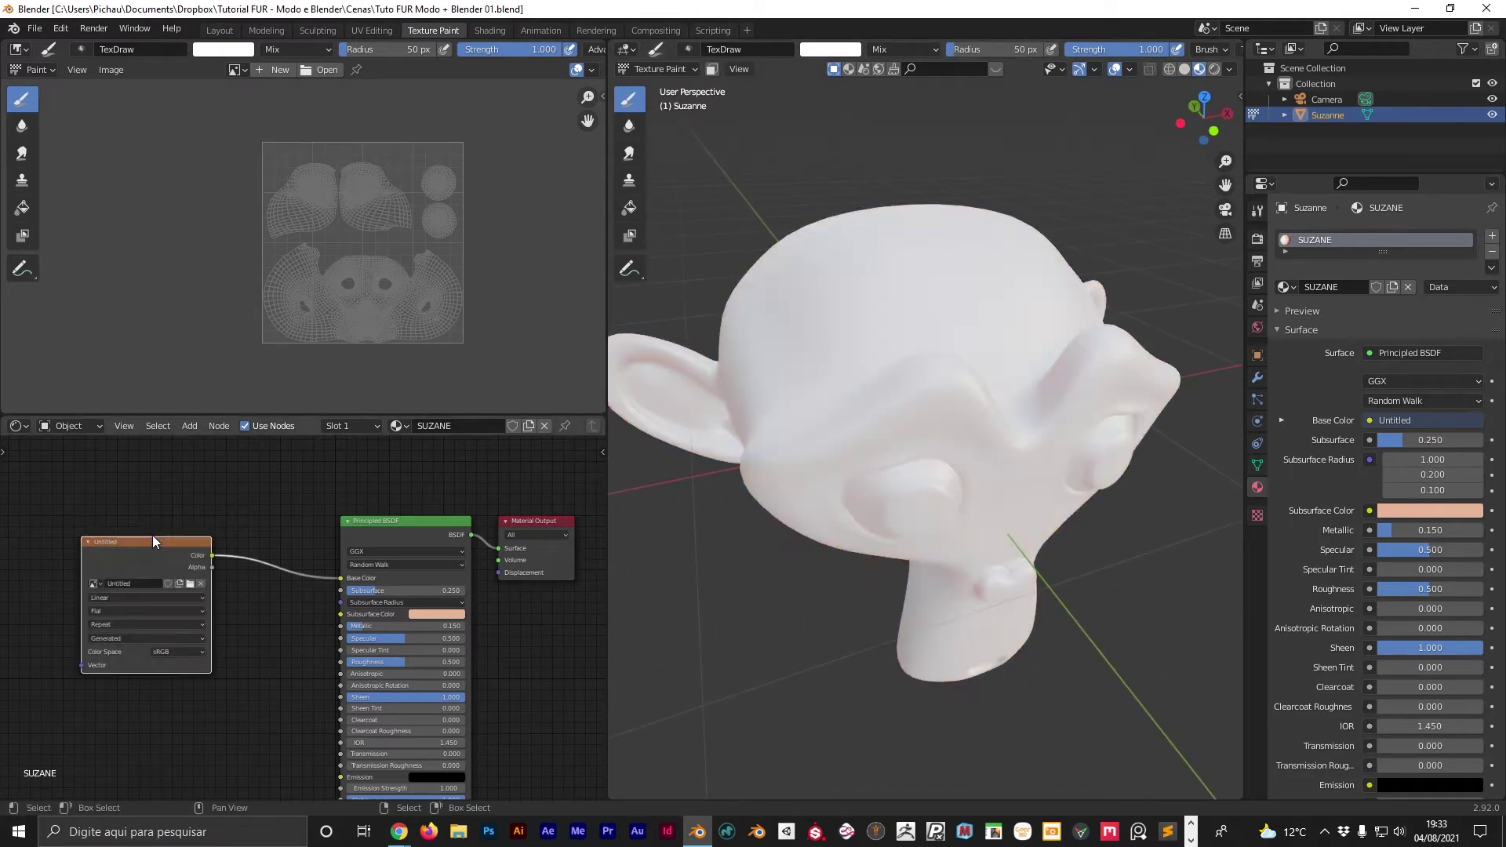
pyautogui.press('m')
pyautogui.press('m')
# Let the node editor fill the left side and set the paint brush colour to black.
pyautogui.moveTo(808, 449); pyautogui.dragTo(625, 353, button='middle')
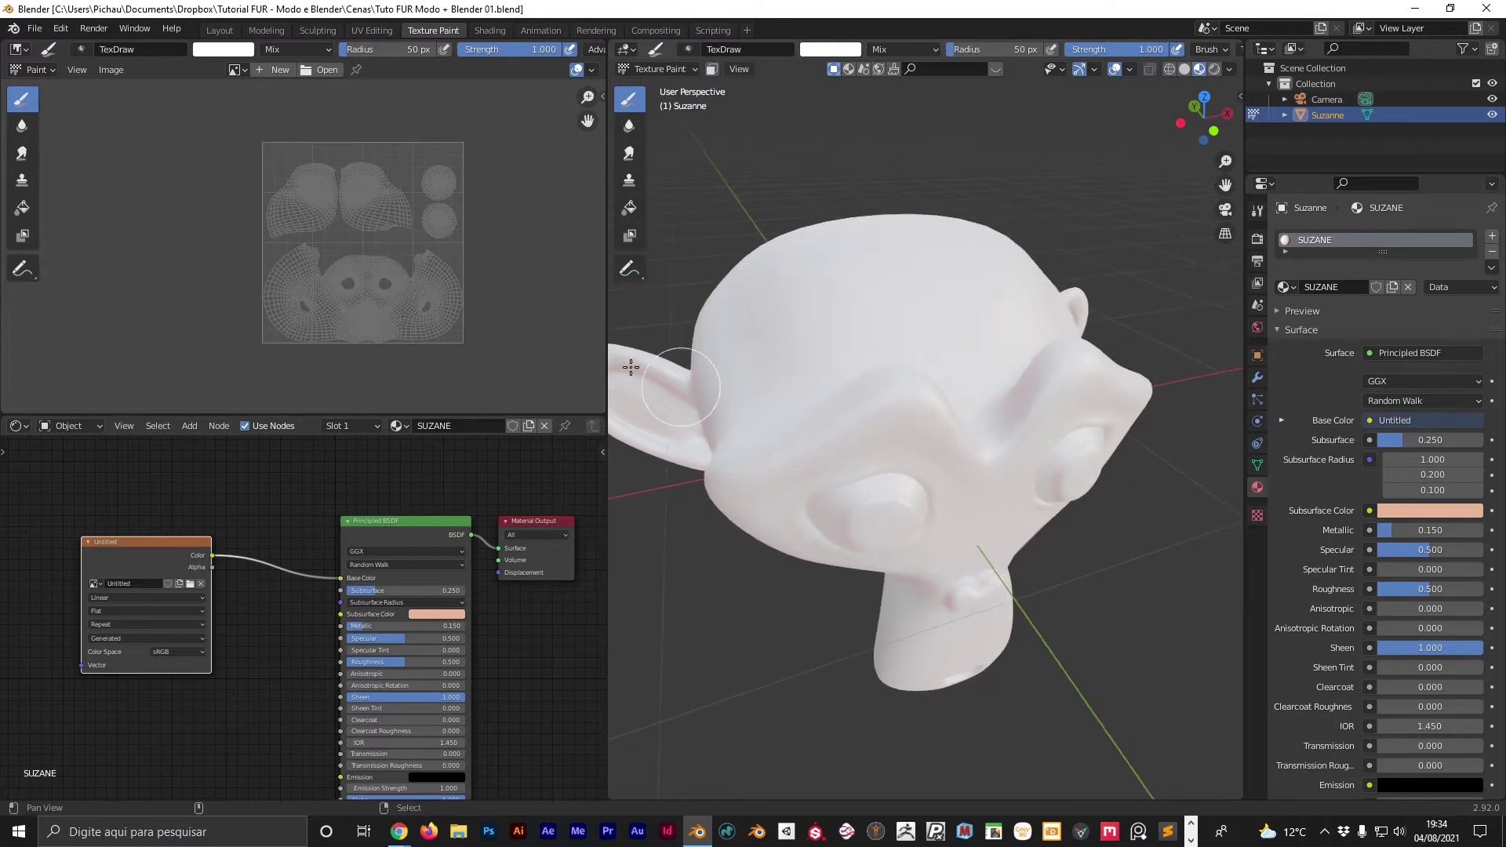
pyautogui.moveTo(6, 424); pyautogui.dragTo(99, 290)
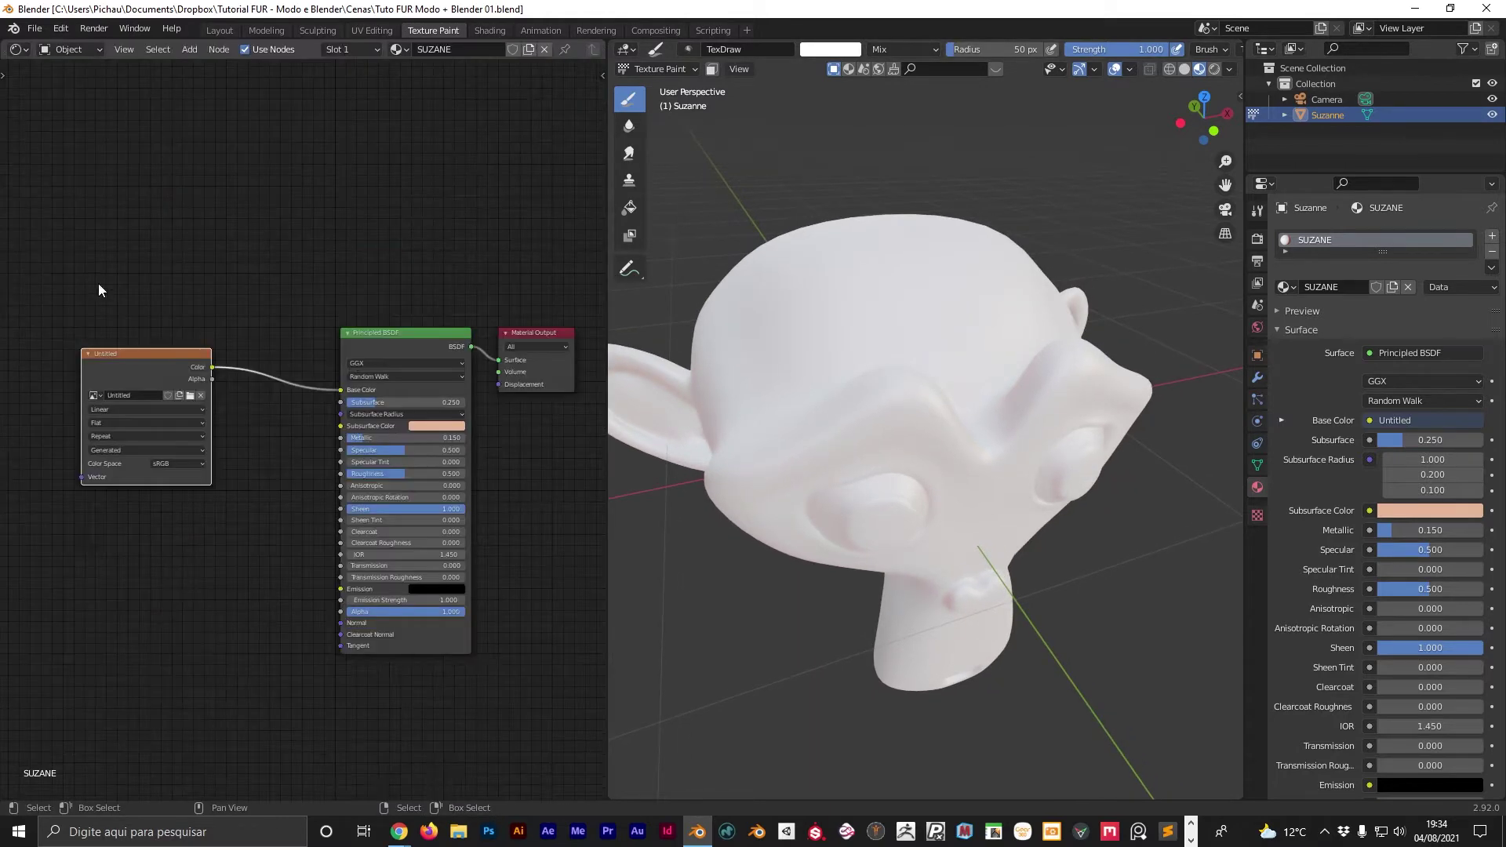
pyautogui.moveTo(516, 453); pyautogui.dragTo(470, 428, button='middle')
pyautogui.moveTo(807, 410); pyautogui.dragTo(893, 413, button='middle')
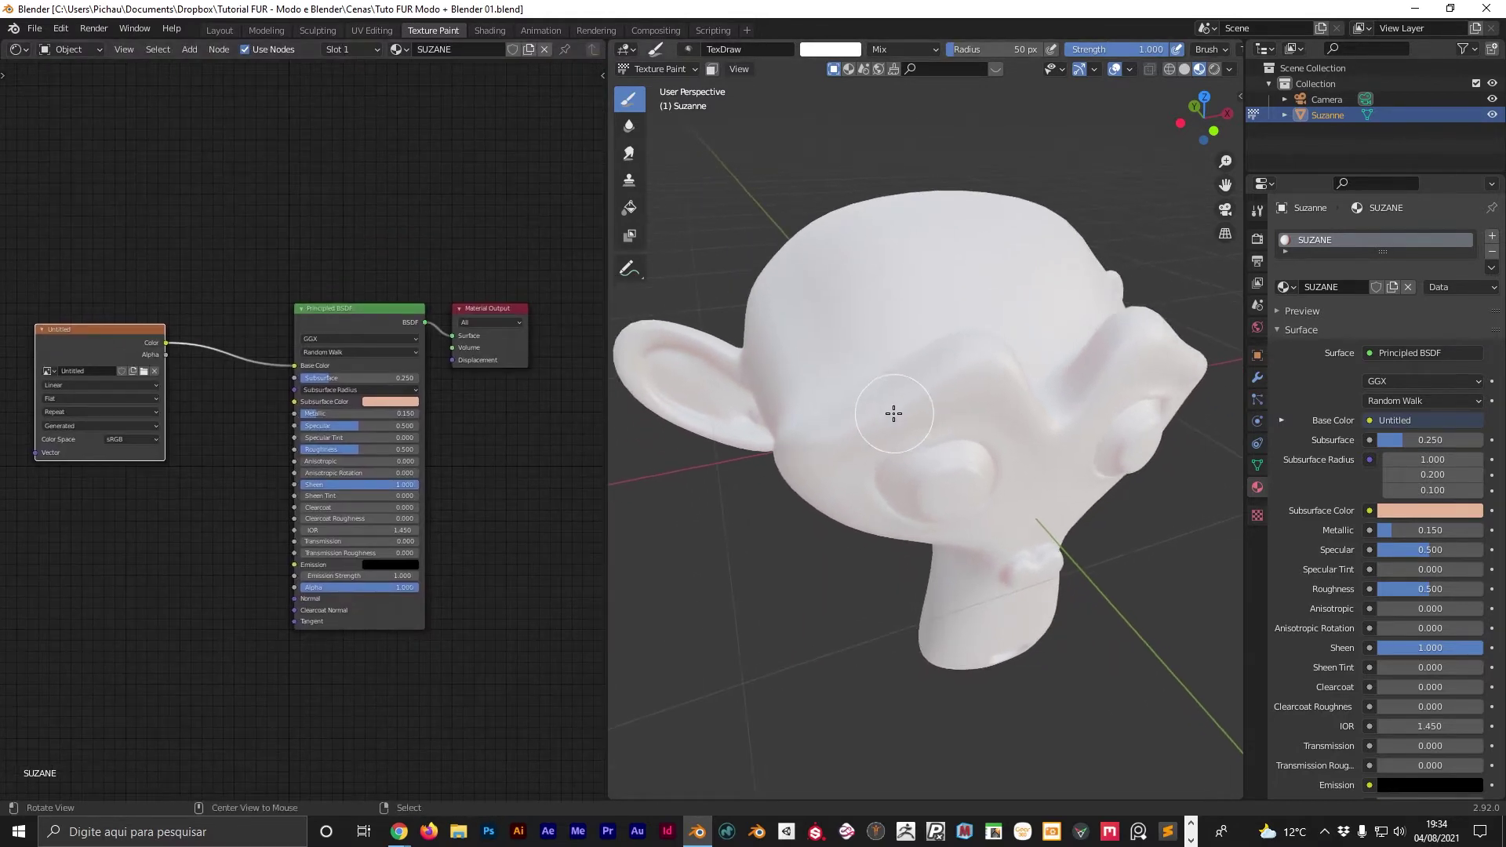
pyautogui.click(1257, 211)
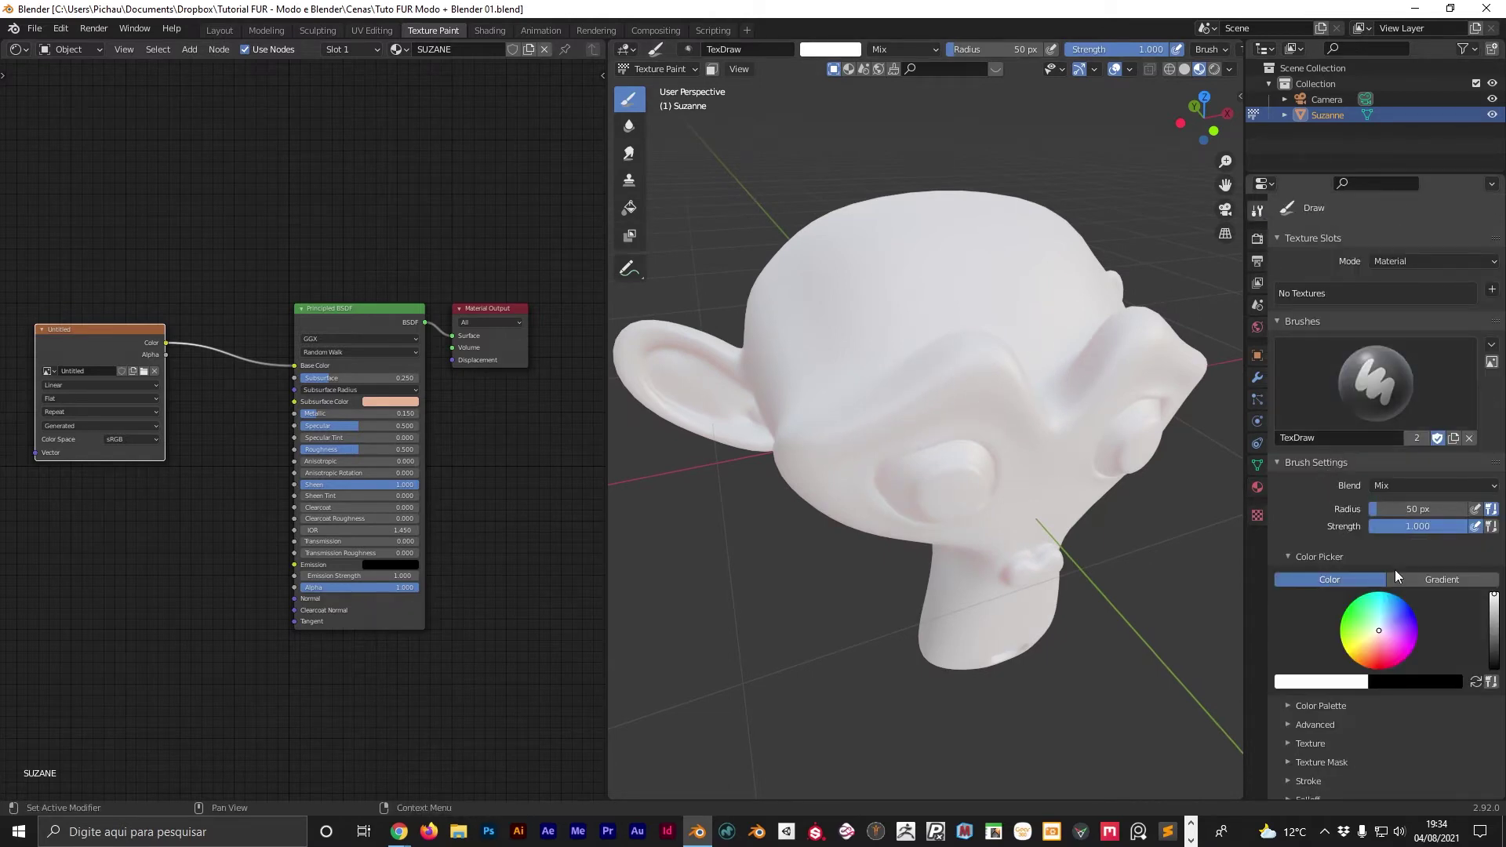
pyautogui.moveTo(1493, 609); pyautogui.dragTo(1494, 668)
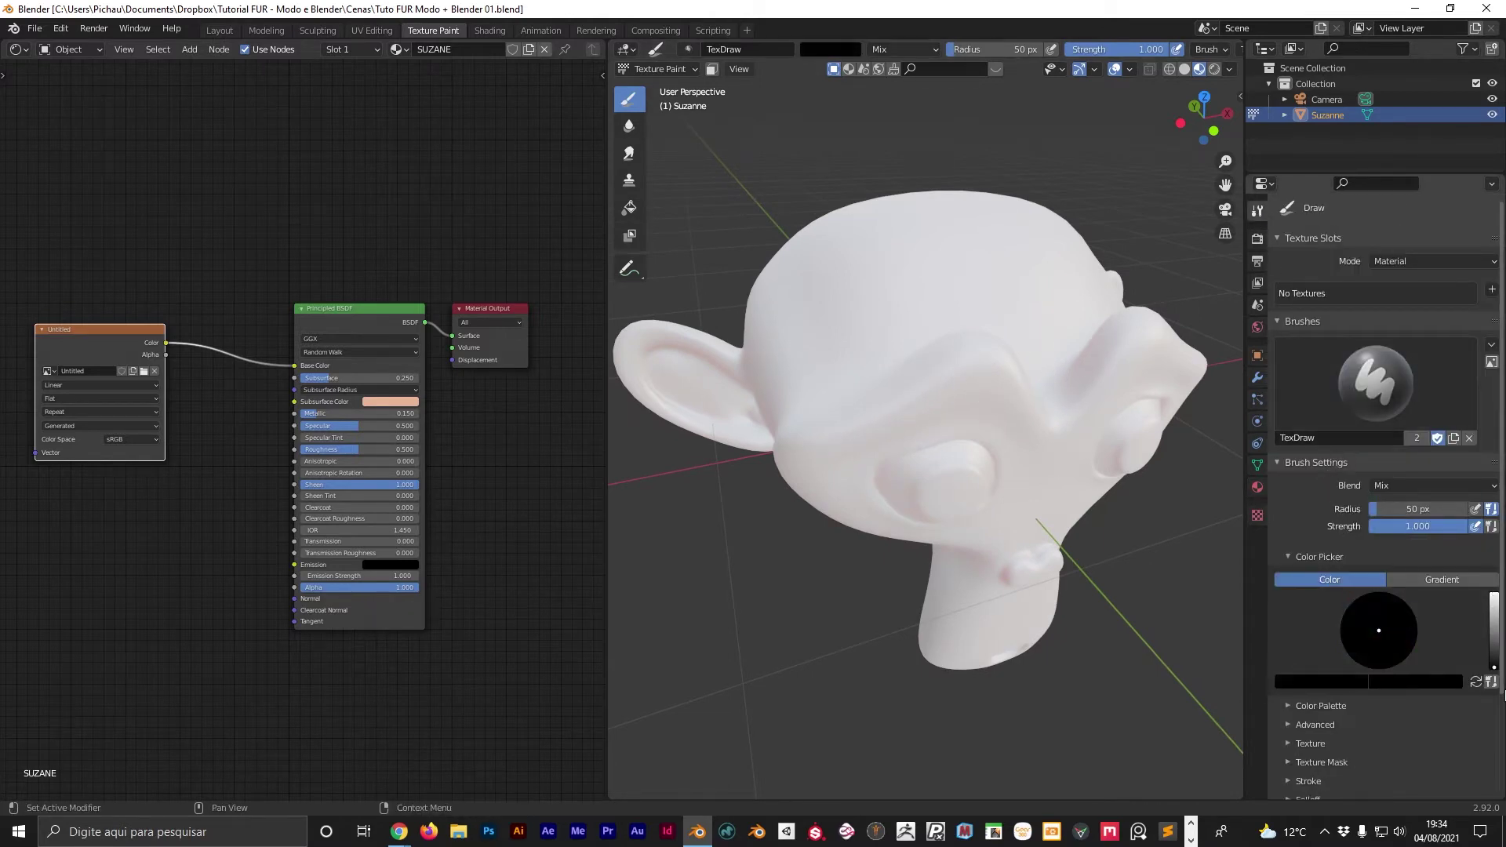
# Undo a test stroke, shrink the brush radius to 28 px, and paint a dark guide stroke.
pyautogui.moveTo(882, 335); pyautogui.dragTo(843, 384)
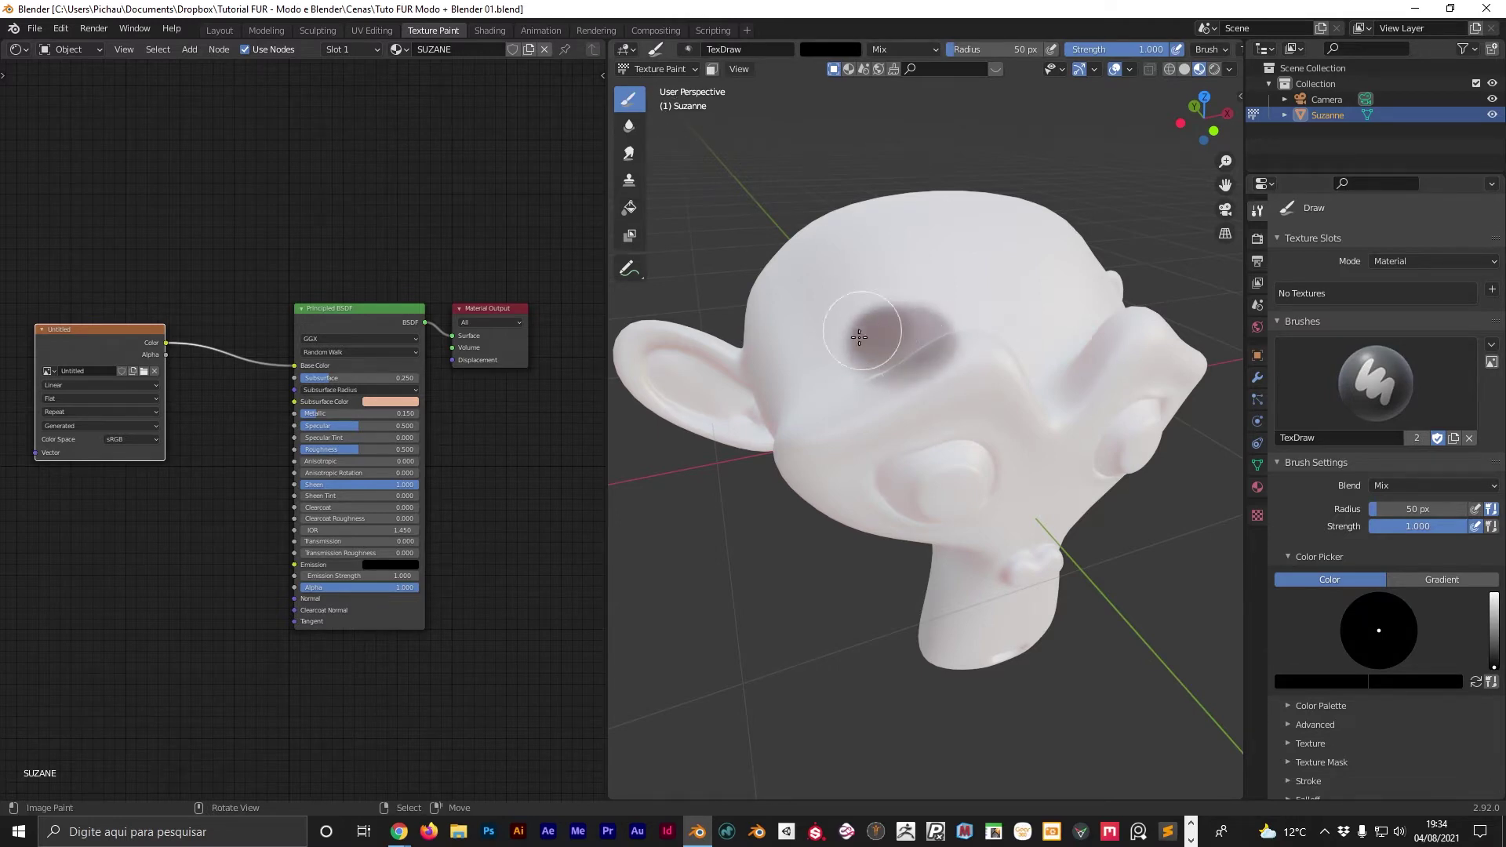
pyautogui.hotkey('ctrl', 'z')
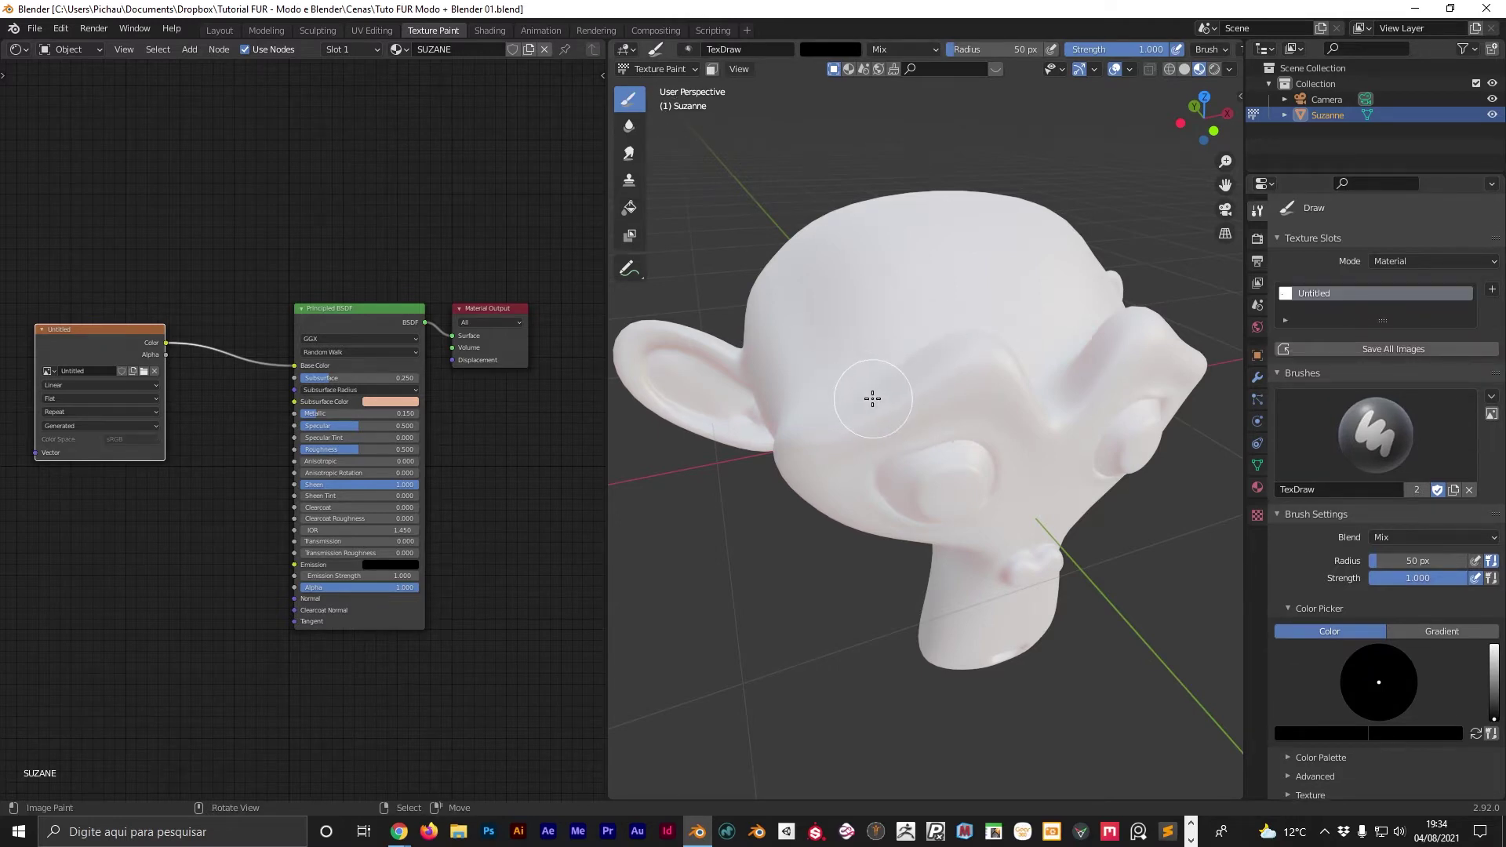
pyautogui.press('f')
pyautogui.click(850, 409)
pyautogui.moveTo(757, 475); pyautogui.dragTo(899, 555, button='middle')
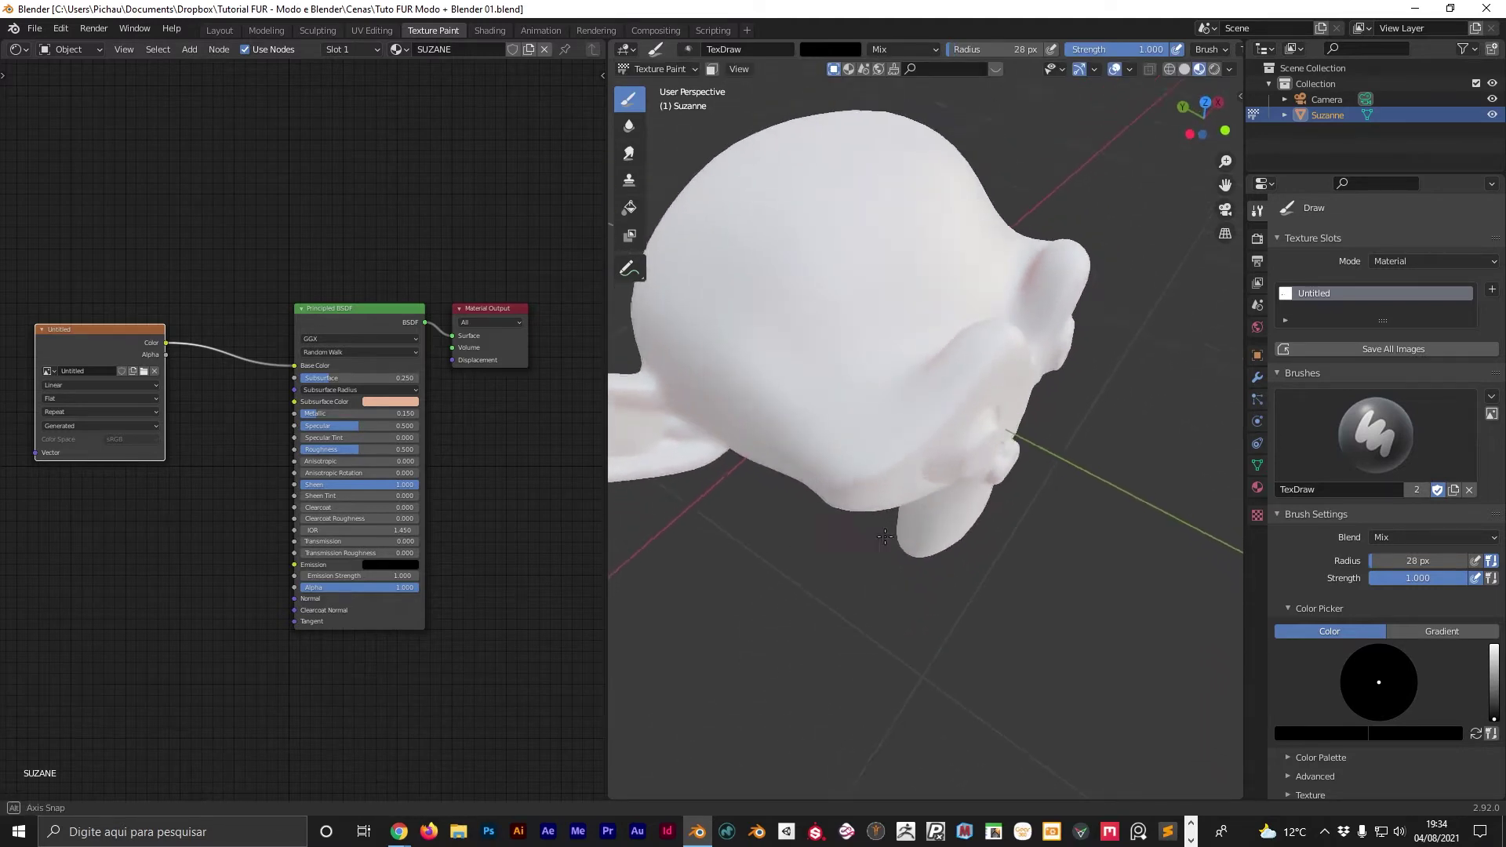
pyautogui.moveTo(846, 484); pyautogui.dragTo(980, 349)
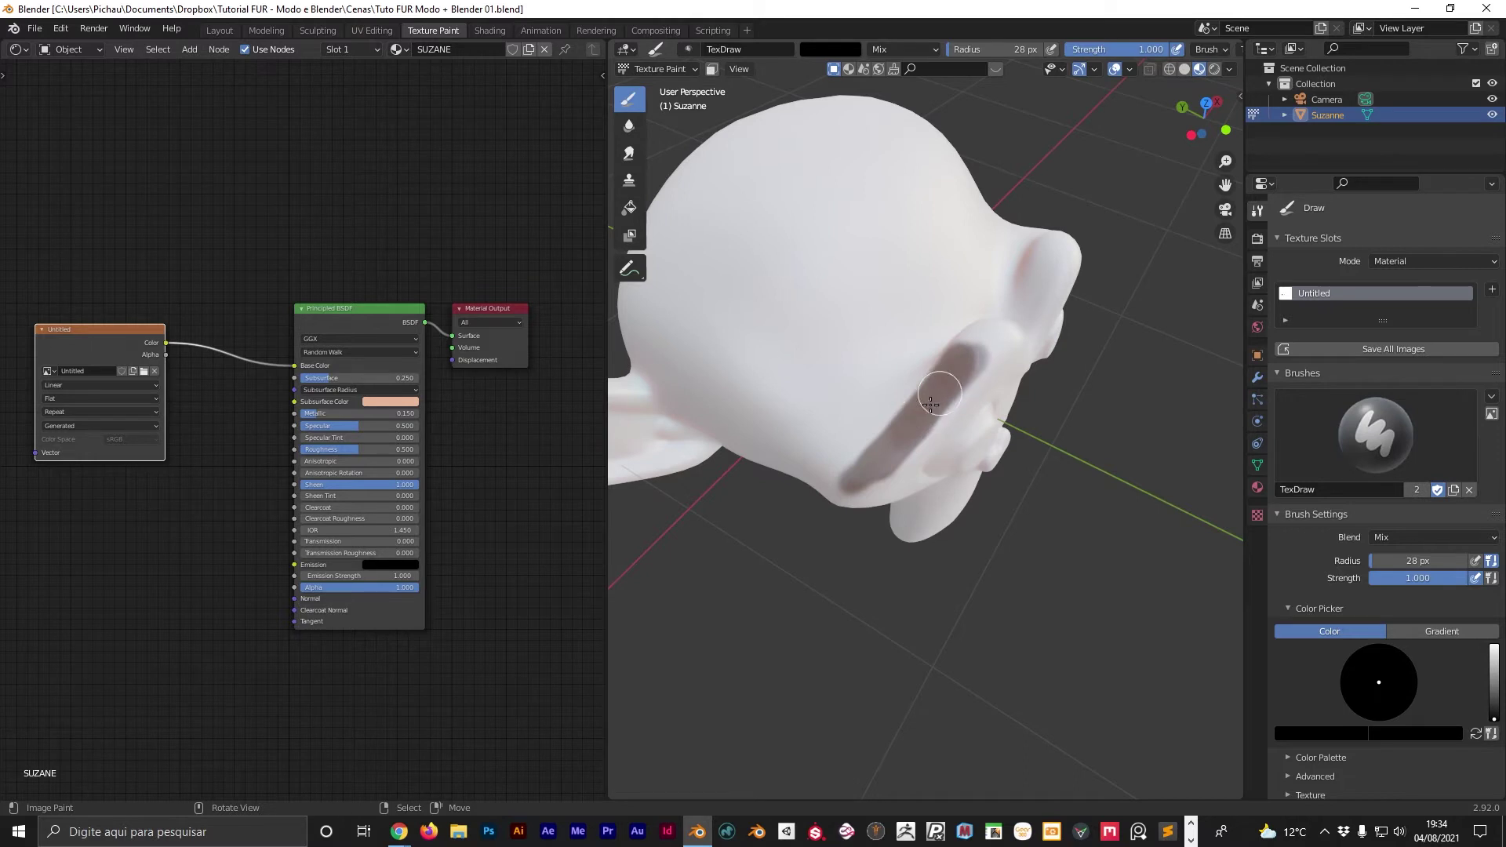
# Set the brush strength to 3 and paint dark strokes along the snout underside and nostrils.
pyautogui.click(1407, 578)
pyautogui.write('3')
pyautogui.moveTo(851, 482); pyautogui.dragTo(954, 382)
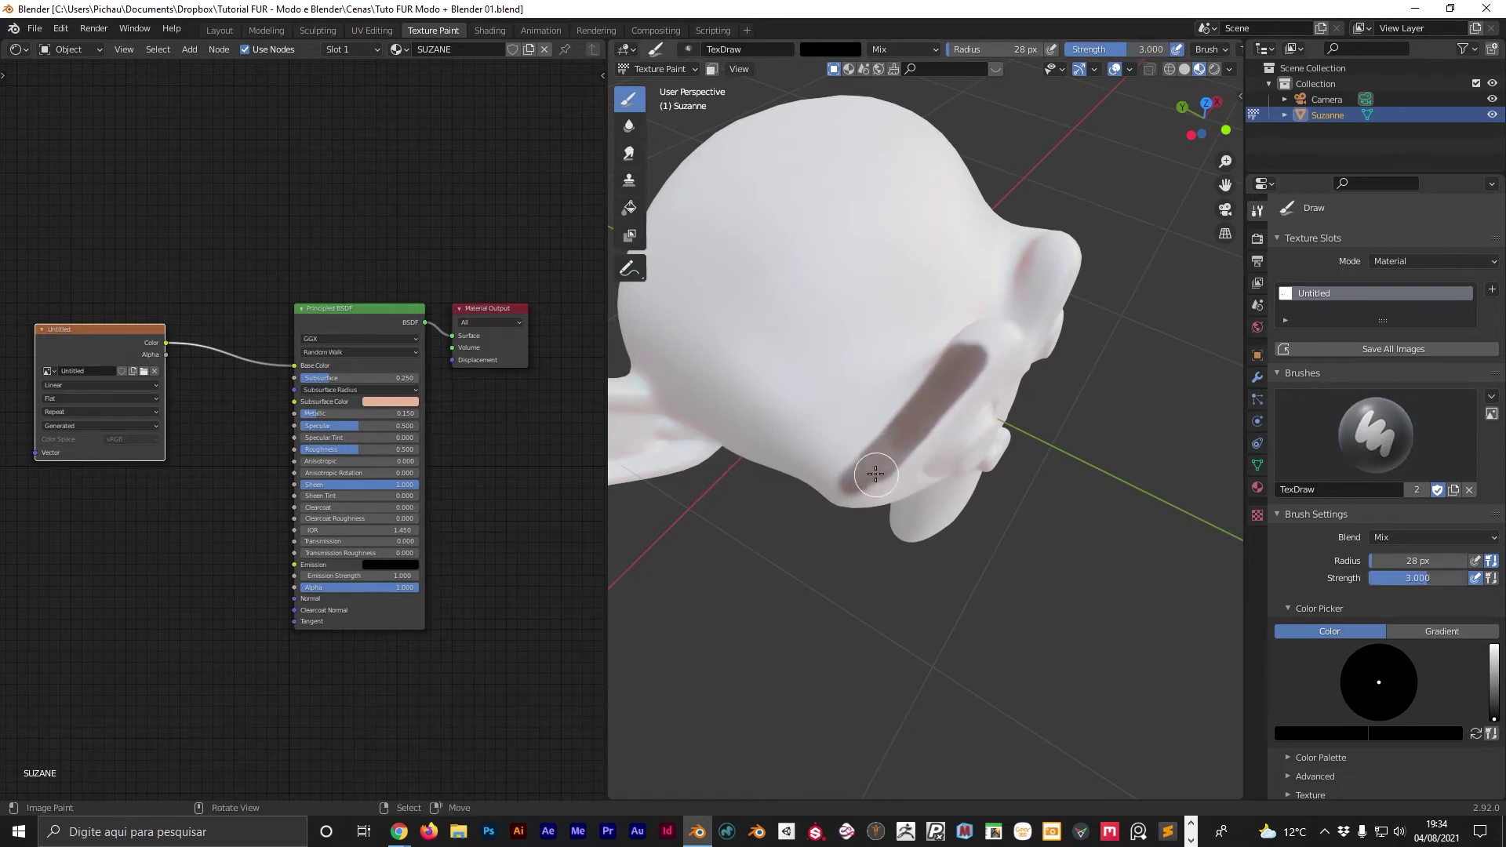
pyautogui.moveTo(954, 382)
pyautogui.mouseDown(button='middle')
pyautogui.moveTo(911, 350)
pyautogui.moveTo(941, 337)
pyautogui.mouseUp(button='middle')
pyautogui.moveTo(1023, 284); pyautogui.dragTo(964, 336)
pyautogui.moveTo(964, 335)
pyautogui.mouseDown(button='middle')
pyautogui.moveTo(1050, 265)
pyautogui.moveTo(1043, 326)
pyautogui.moveTo(800, 538)
pyautogui.mouseUp(button='middle')
pyautogui.moveTo(800, 538)
pyautogui.mouseDown()
pyautogui.moveTo(824, 514)
pyautogui.moveTo(820, 473)
pyautogui.moveTo(867, 440)
pyautogui.moveTo(829, 491)
pyautogui.mouseUp()
pyautogui.moveTo(898, 425); pyautogui.dragTo(880, 420, button='middle')
pyautogui.moveTo(909, 375)
pyautogui.mouseDown()
pyautogui.moveTo(951, 353)
pyautogui.moveTo(901, 403)
pyautogui.mouseUp()
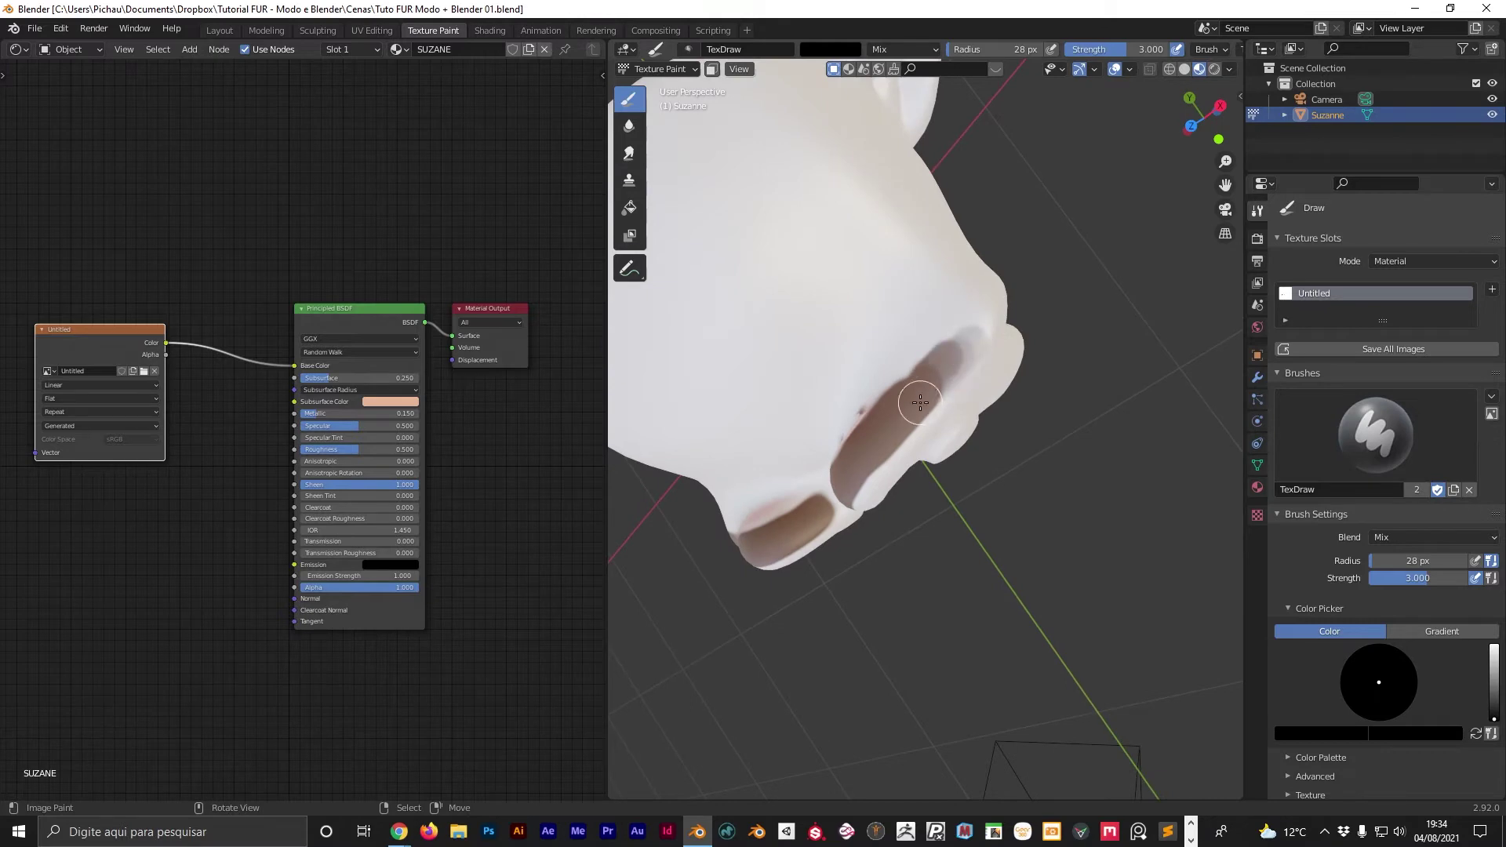
pyautogui.moveTo(901, 404)
pyautogui.mouseDown(button='middle')
pyautogui.moveTo(817, 440)
pyautogui.moveTo(881, 336)
pyautogui.moveTo(975, 309)
pyautogui.moveTo(965, 390)
pyautogui.moveTo(1076, 411)
pyautogui.moveTo(920, 414)
pyautogui.mouseUp(button='middle')
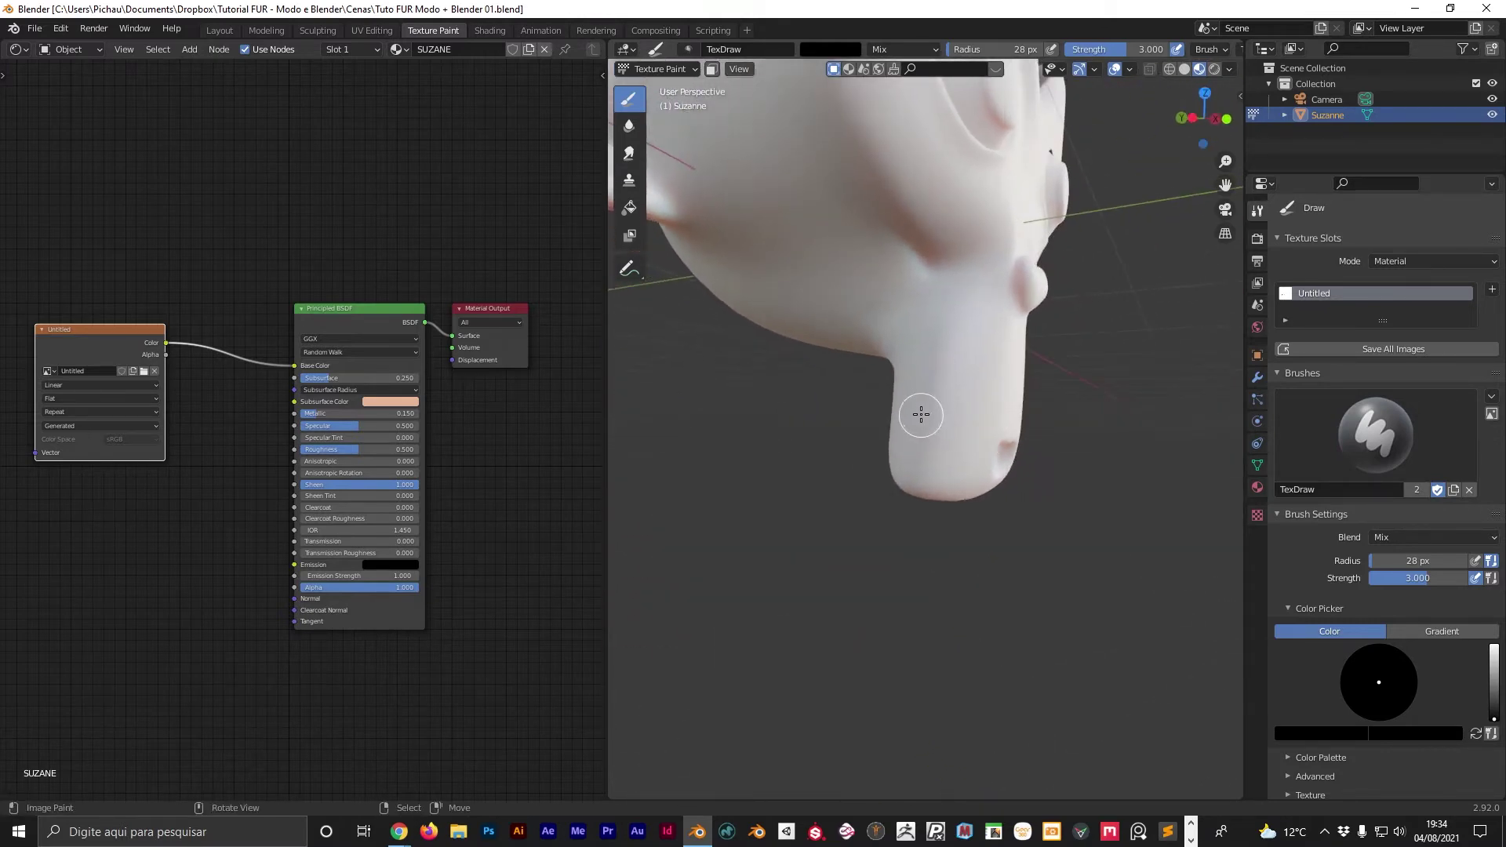
# Enlarge the brush radius to 48 px and paint brown across the mouth and muzzle.
pyautogui.press('f')
pyautogui.click(938, 441)
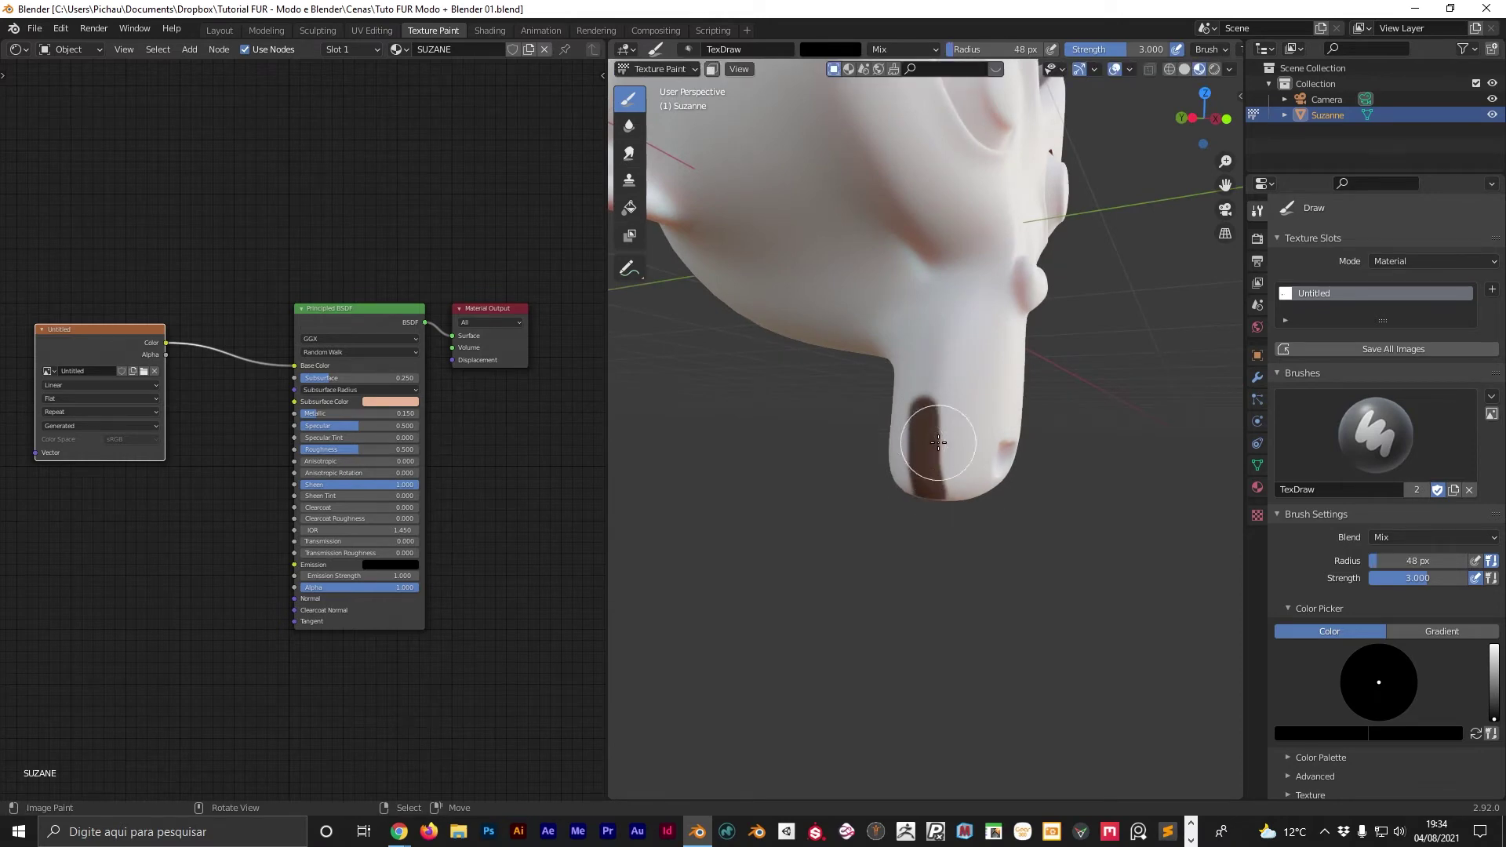
pyautogui.scroll(-4, 939, 476)
pyautogui.moveTo(940, 476)
pyautogui.mouseDown(button='middle')
pyautogui.moveTo(957, 303)
pyautogui.moveTo(982, 543)
pyautogui.mouseUp(button='middle')
pyautogui.moveTo(977, 536); pyautogui.dragTo(1031, 560)
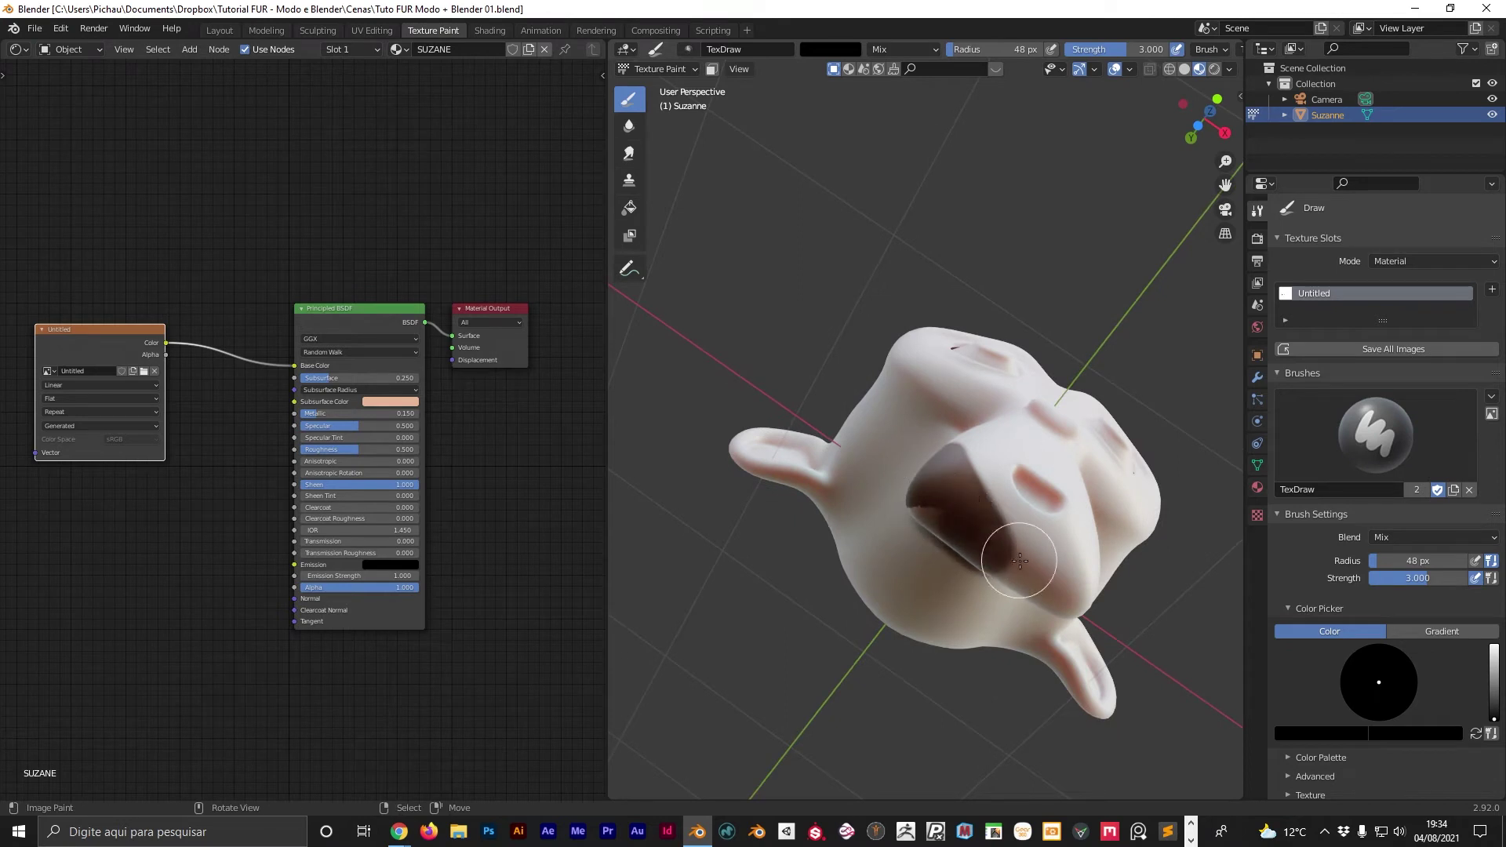
pyautogui.scroll(5, 1032, 540)
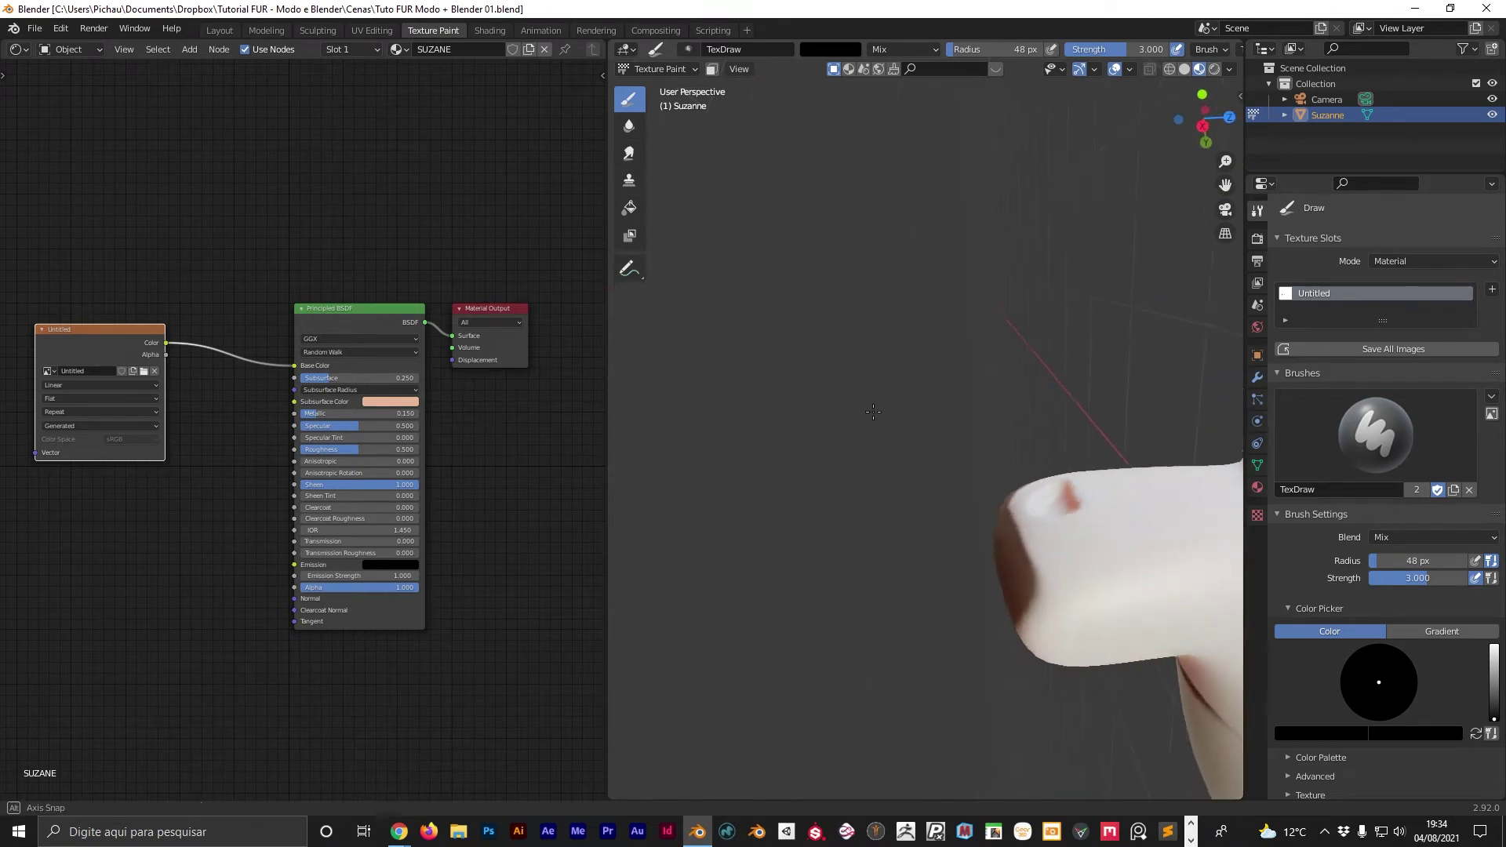
pyautogui.moveTo(914, 511); pyautogui.dragTo(982, 540, button='middle')
pyautogui.moveTo(1024, 531); pyautogui.dragTo(938, 535)
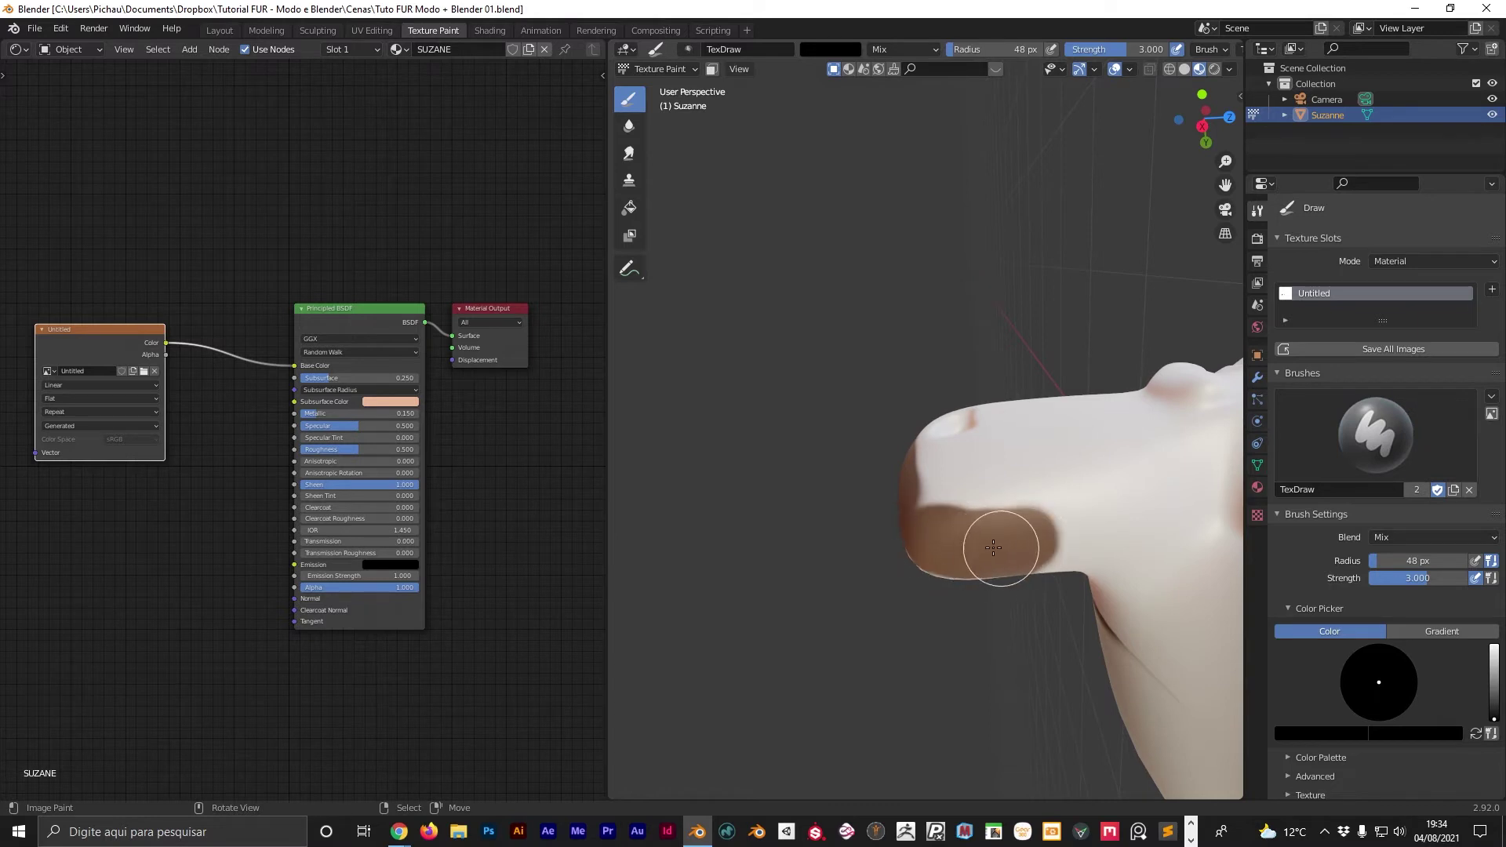
# Paint brown along the lower muzzle edge and chin, undoing and redoing the diagonal stroke.
pyautogui.moveTo(894, 514)
pyautogui.mouseDown(button='middle')
pyautogui.moveTo(935, 673)
pyautogui.moveTo(1051, 533)
pyautogui.mouseUp(button='middle')
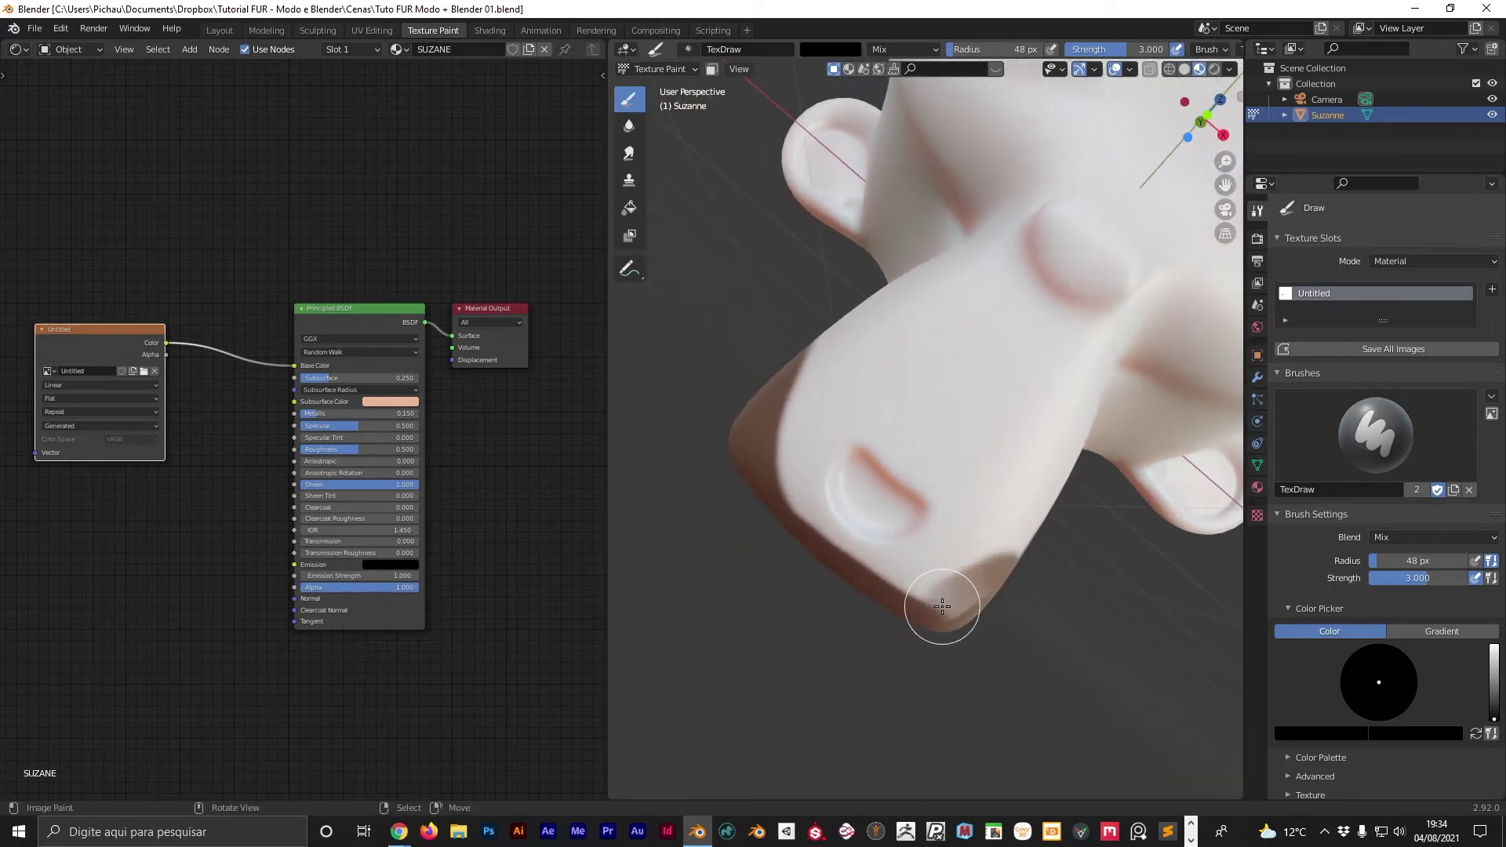
pyautogui.moveTo(923, 606); pyautogui.dragTo(957, 605)
pyautogui.moveTo(957, 606); pyautogui.dragTo(1086, 572, button='middle')
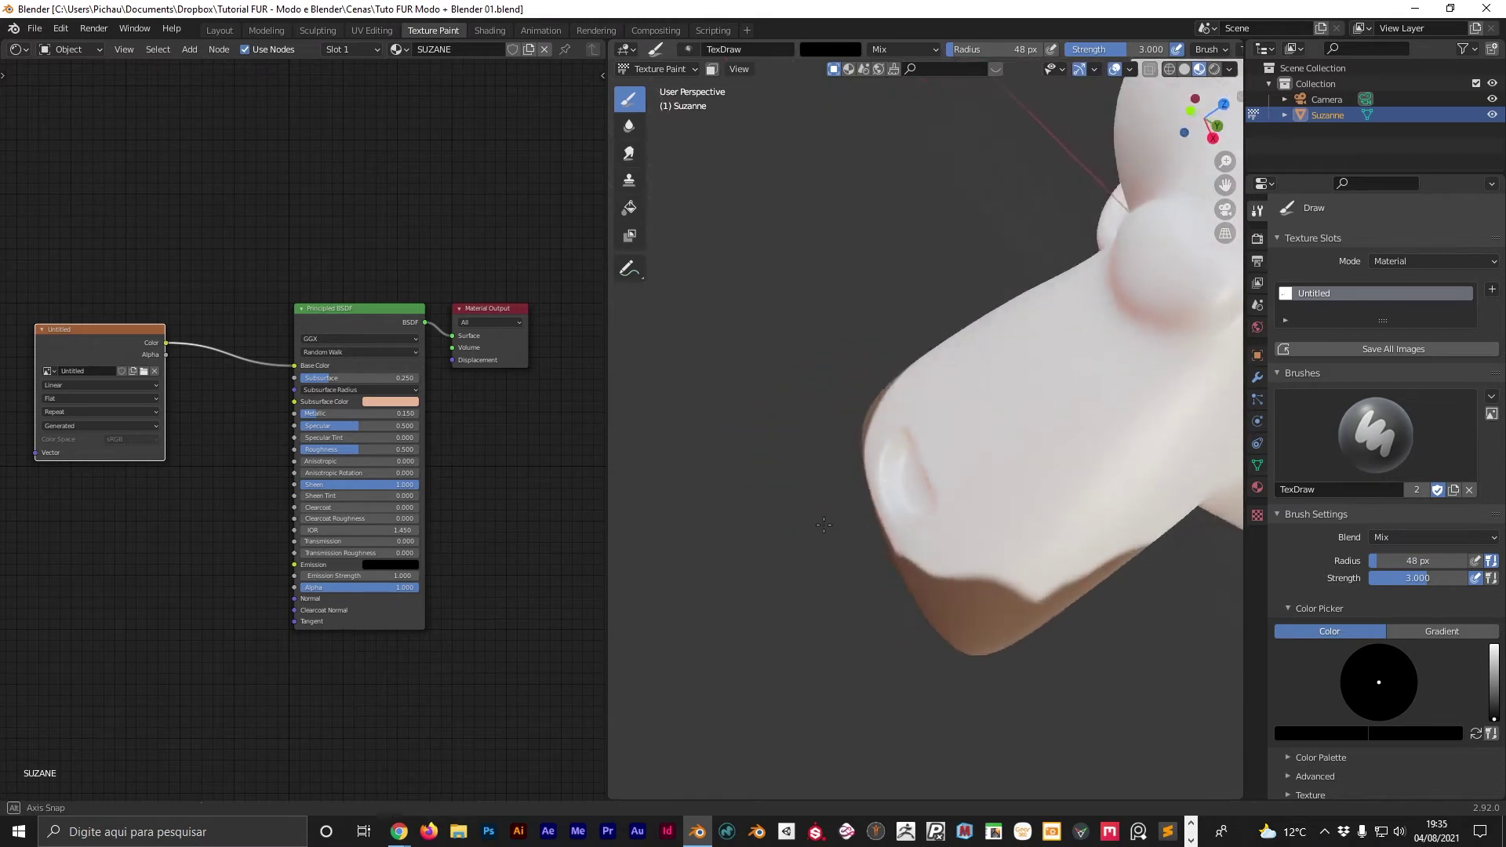
pyautogui.moveTo(1087, 572)
pyautogui.mouseDown()
pyautogui.moveTo(1009, 605)
pyautogui.moveTo(1088, 571)
pyautogui.mouseUp()
pyautogui.moveTo(1088, 572)
pyautogui.mouseDown(button='middle')
pyautogui.moveTo(863, 549)
pyautogui.moveTo(1093, 521)
pyautogui.mouseUp(button='middle')
pyautogui.scroll(-3, 800, 578)
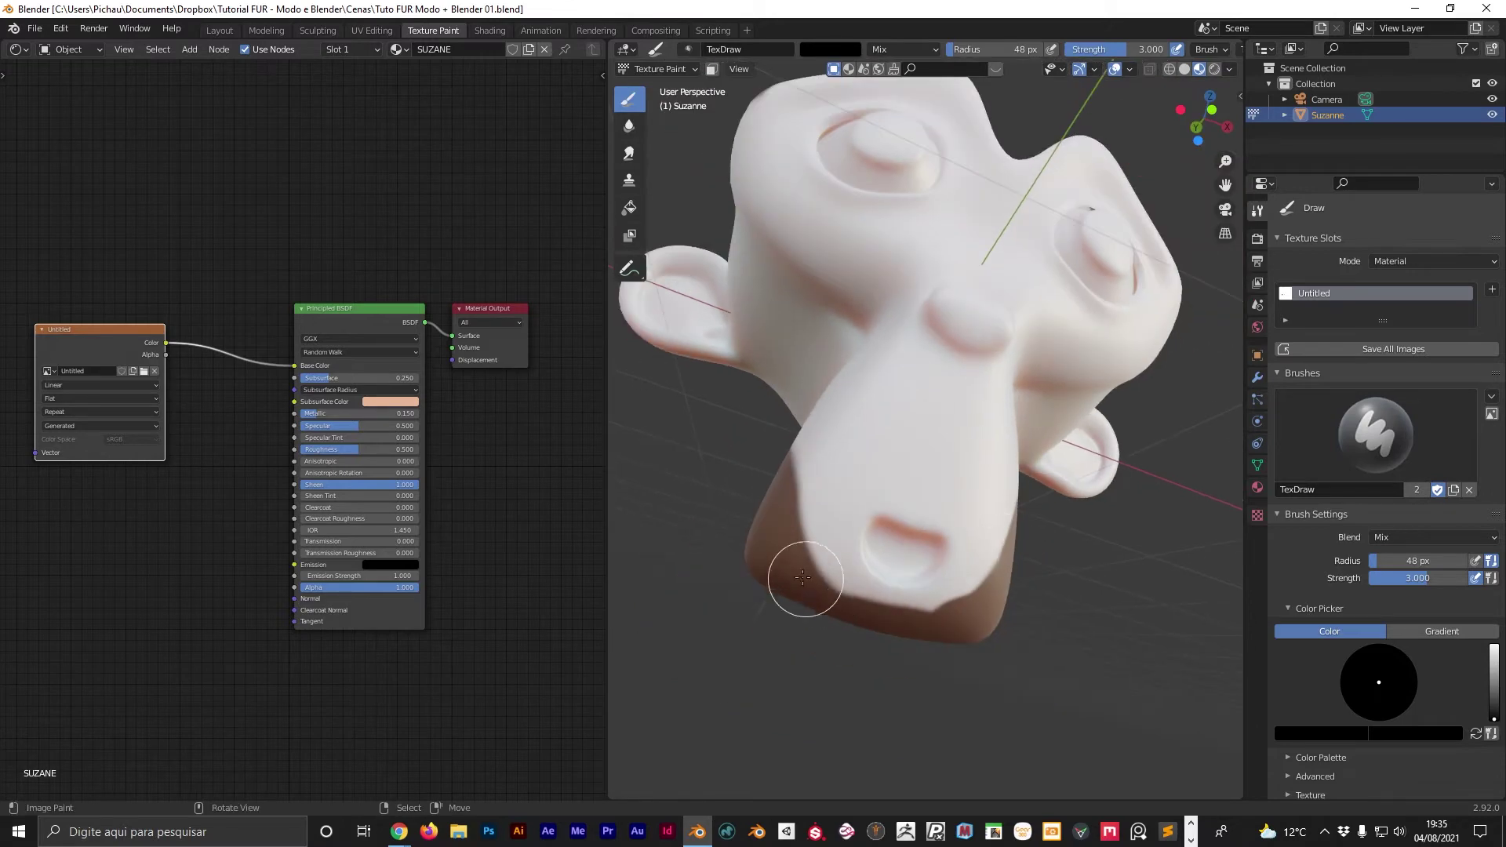
pyautogui.moveTo(785, 484)
pyautogui.mouseDown()
pyautogui.moveTo(733, 598)
pyautogui.moveTo(807, 565)
pyautogui.moveTo(767, 598)
pyautogui.moveTo(952, 614)
pyautogui.moveTo(1025, 554)
pyautogui.moveTo(1012, 544)
pyautogui.moveTo(857, 605)
pyautogui.moveTo(813, 470)
pyautogui.moveTo(1020, 392)
pyautogui.mouseUp()
pyautogui.hotkey('ctrl', 'z')
pyautogui.moveTo(807, 504); pyautogui.dragTo(941, 420)
# Set the brush strength to 1.000, undoing the stray diagonal and grey test strokes.
pyautogui.hotkey('ctrl', 'z')
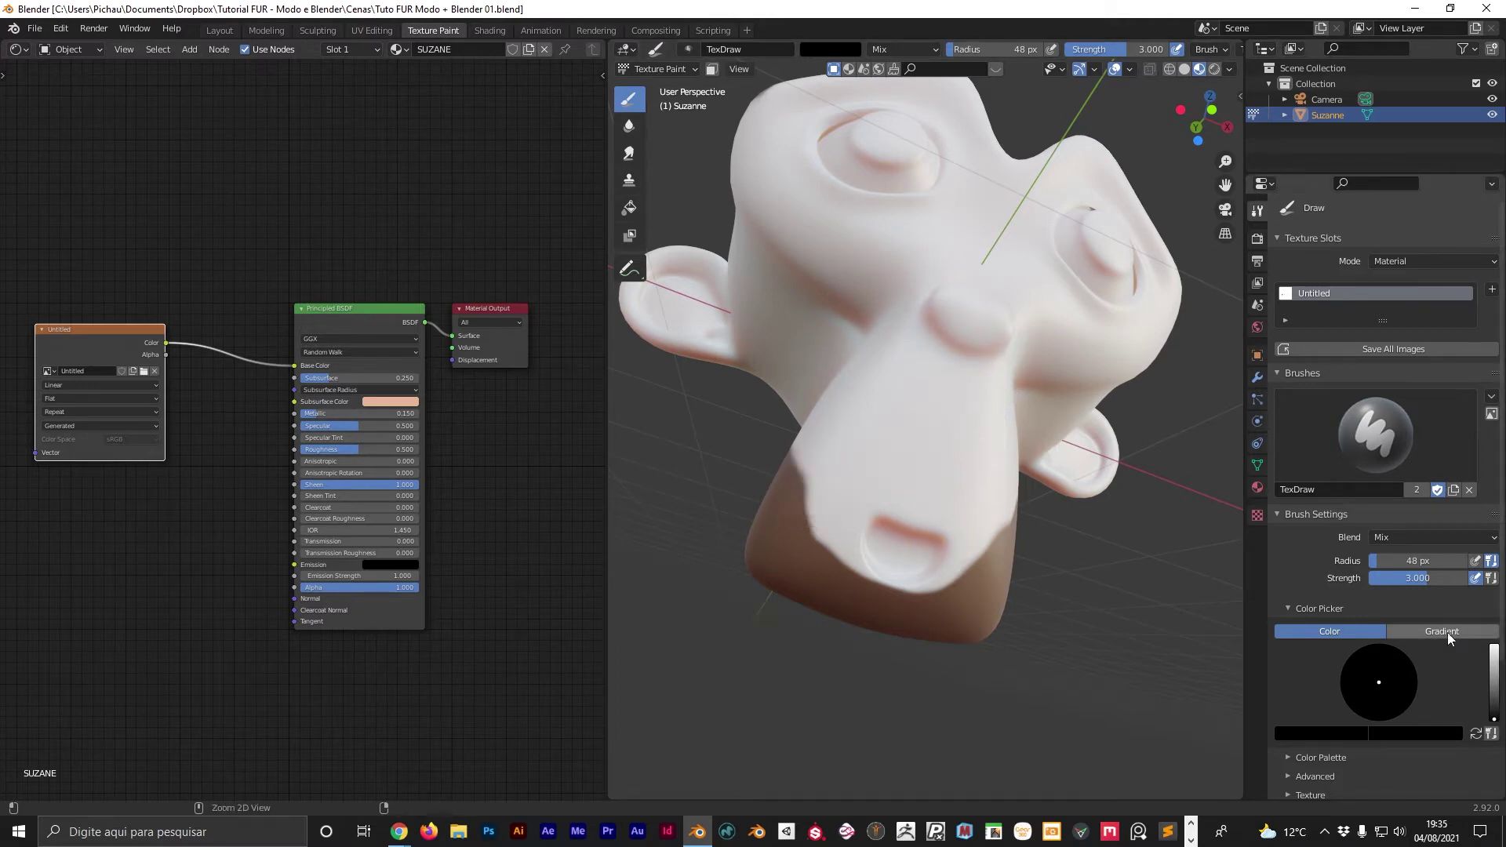
pyautogui.click(1421, 576)
pyautogui.write('1')
pyautogui.press('Return')
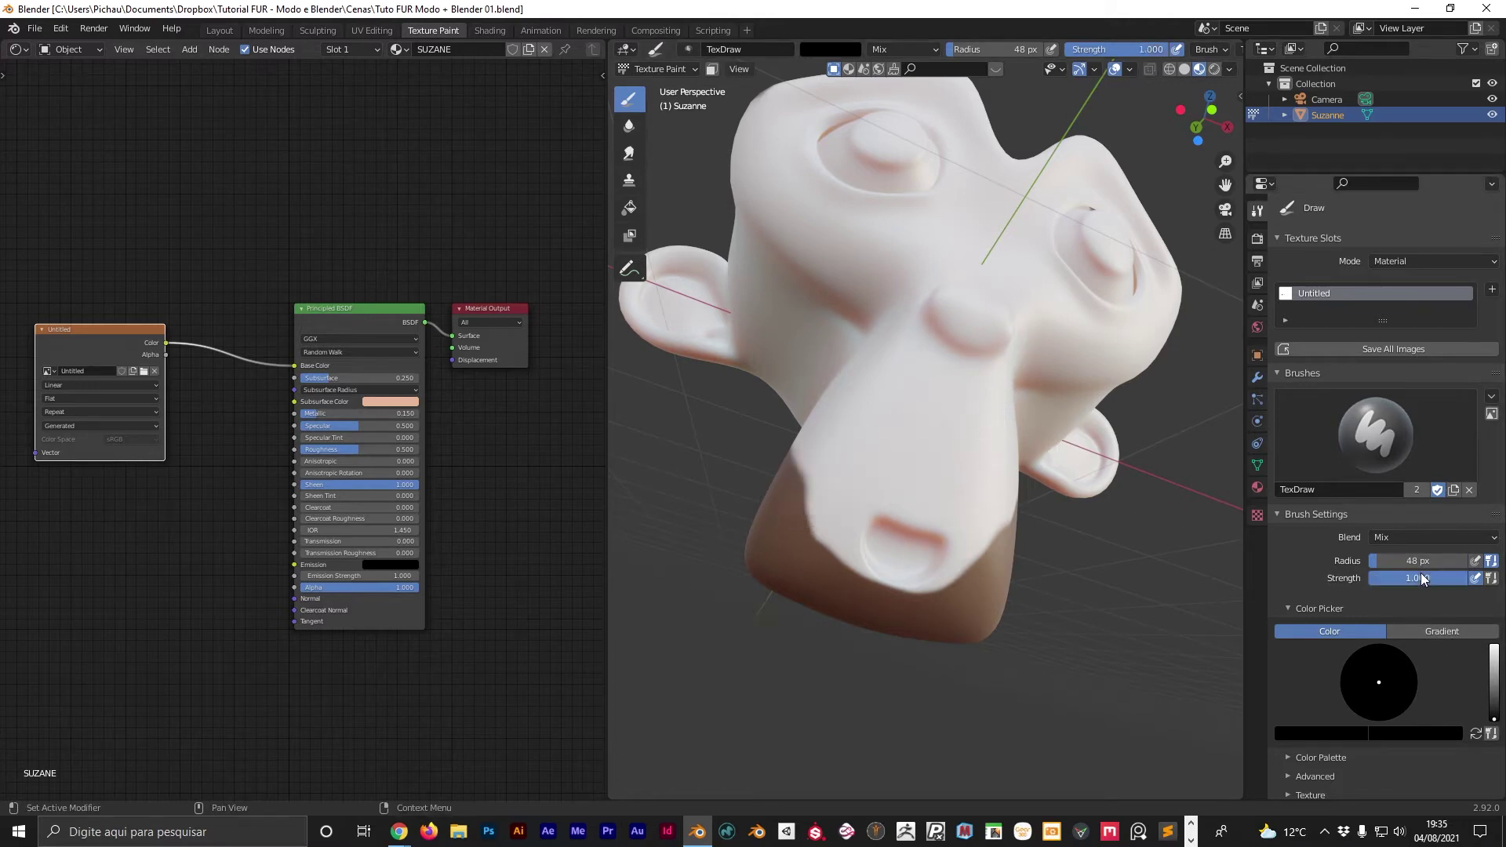
pyautogui.moveTo(827, 483); pyautogui.dragTo(980, 415)
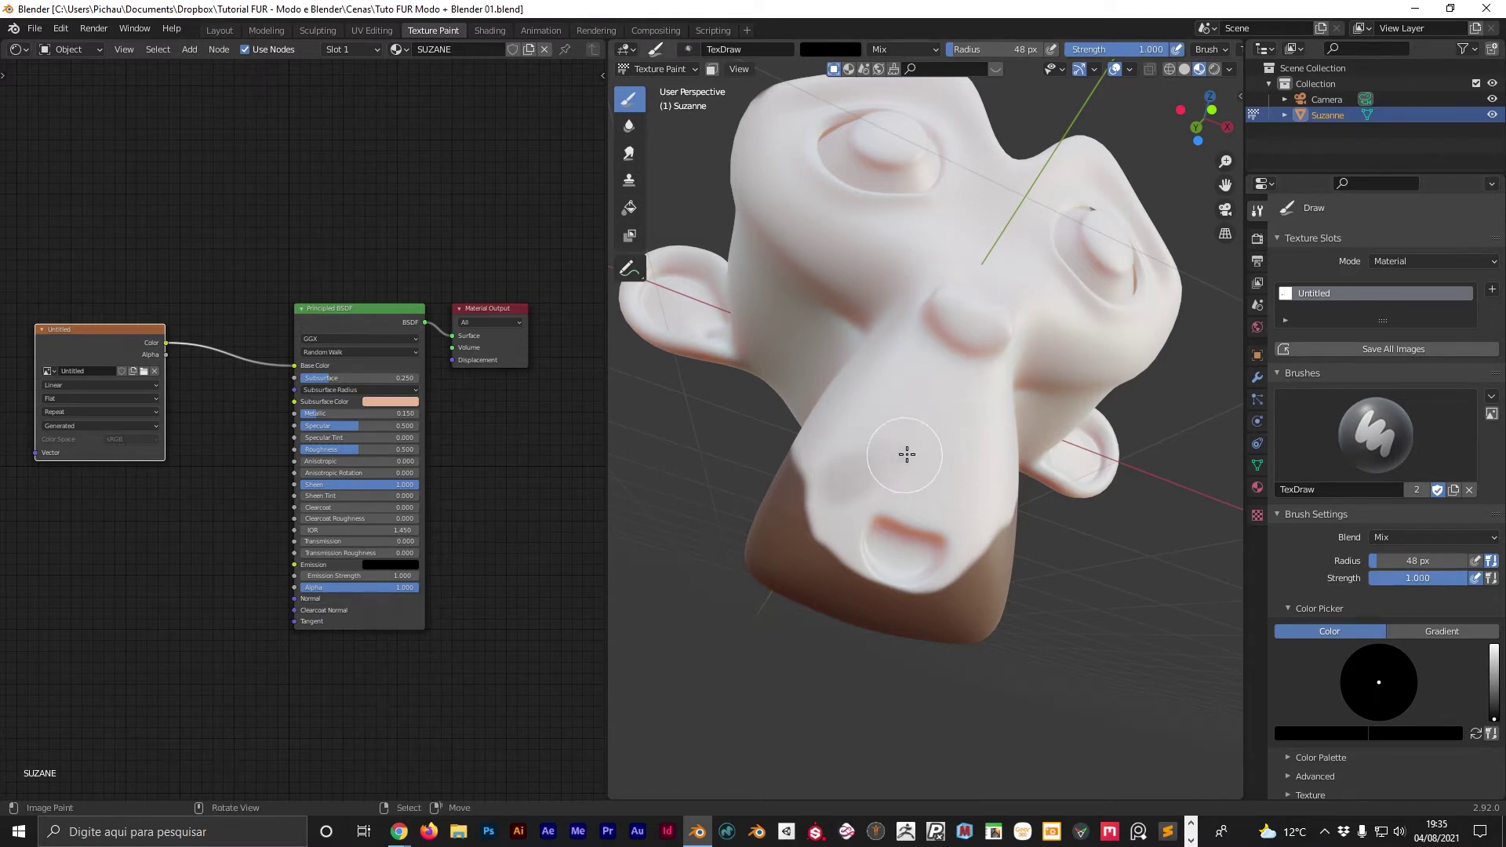
pyautogui.hotkey('ctrl', 'z')
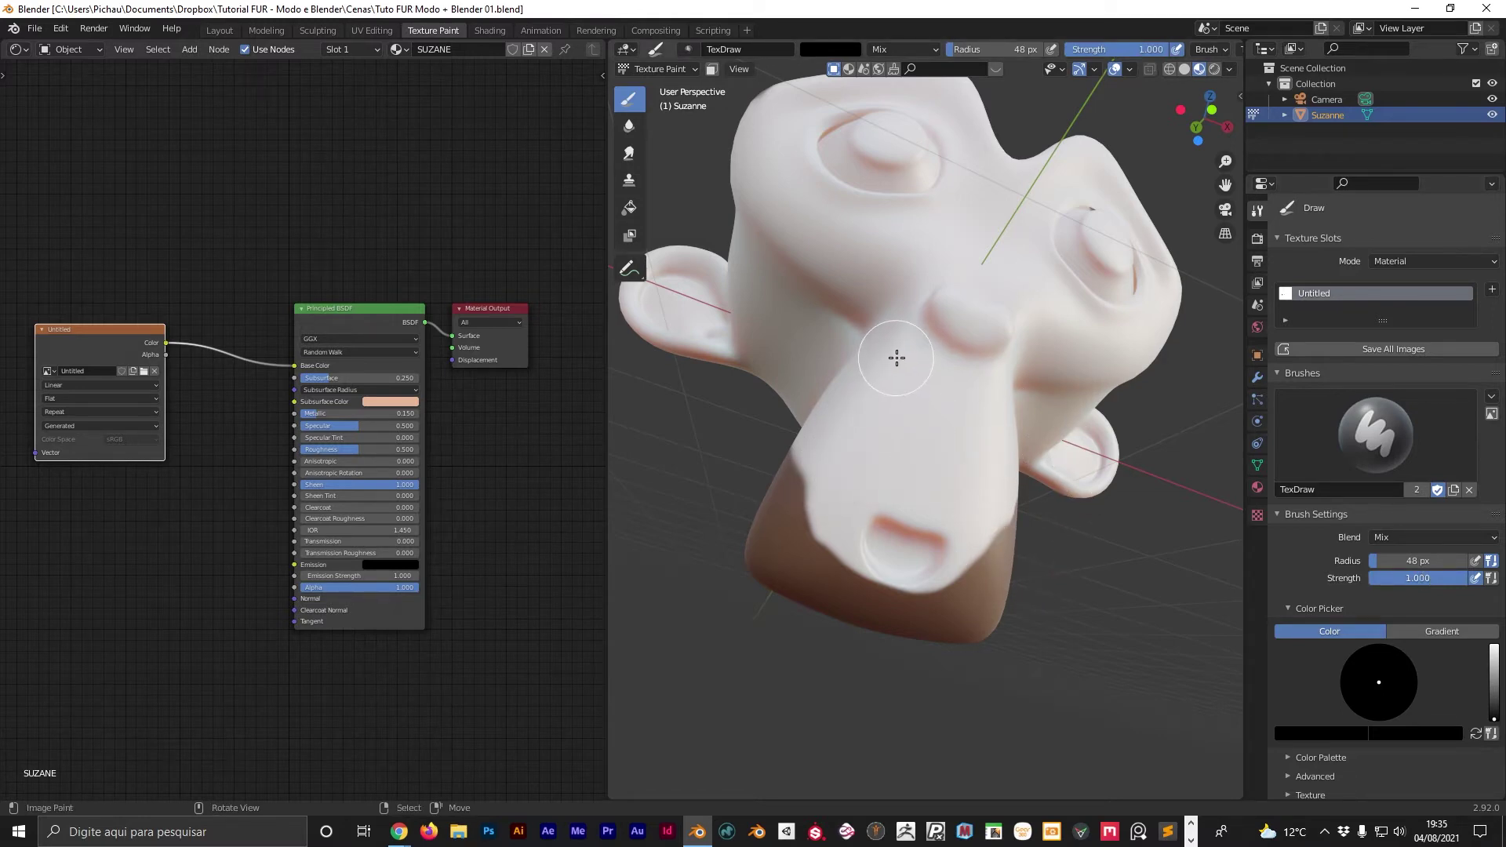
# Paint dark brown strokes down the muzzle and along the nose's lower edge and tip.
pyautogui.moveTo(906, 406)
pyautogui.mouseDown()
pyautogui.moveTo(991, 521)
pyautogui.moveTo(908, 380)
pyautogui.mouseUp()
pyautogui.moveTo(1066, 449)
pyautogui.mouseDown(button='middle')
pyautogui.moveTo(838, 429)
pyautogui.moveTo(984, 445)
pyautogui.mouseUp(button='middle')
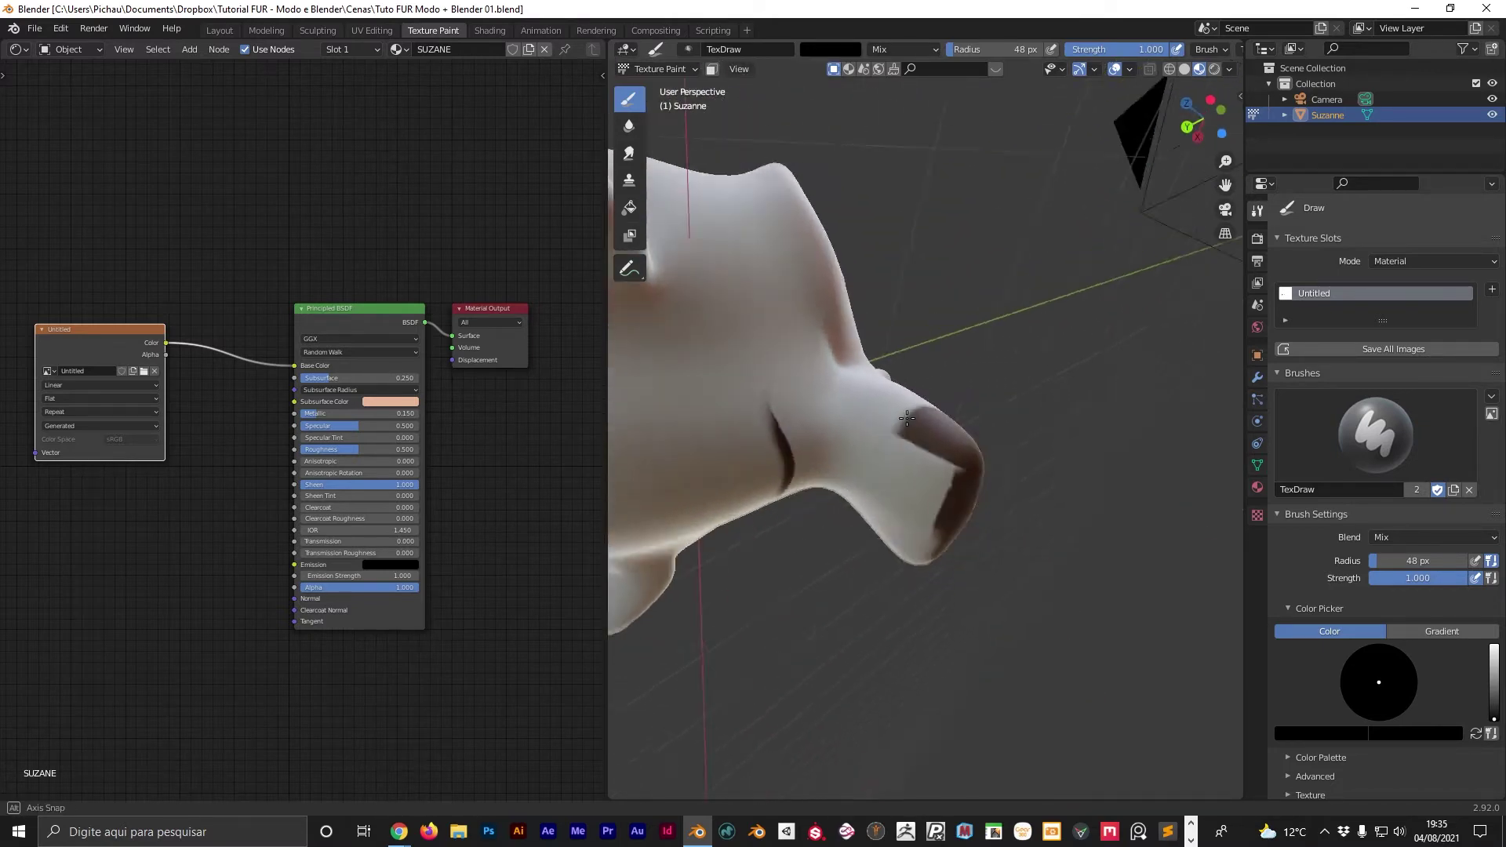
pyautogui.moveTo(983, 445)
pyautogui.mouseDown()
pyautogui.moveTo(963, 521)
pyautogui.moveTo(928, 497)
pyautogui.moveTo(1025, 377)
pyautogui.moveTo(1025, 420)
pyautogui.moveTo(1014, 390)
pyautogui.moveTo(1064, 336)
pyautogui.mouseUp()
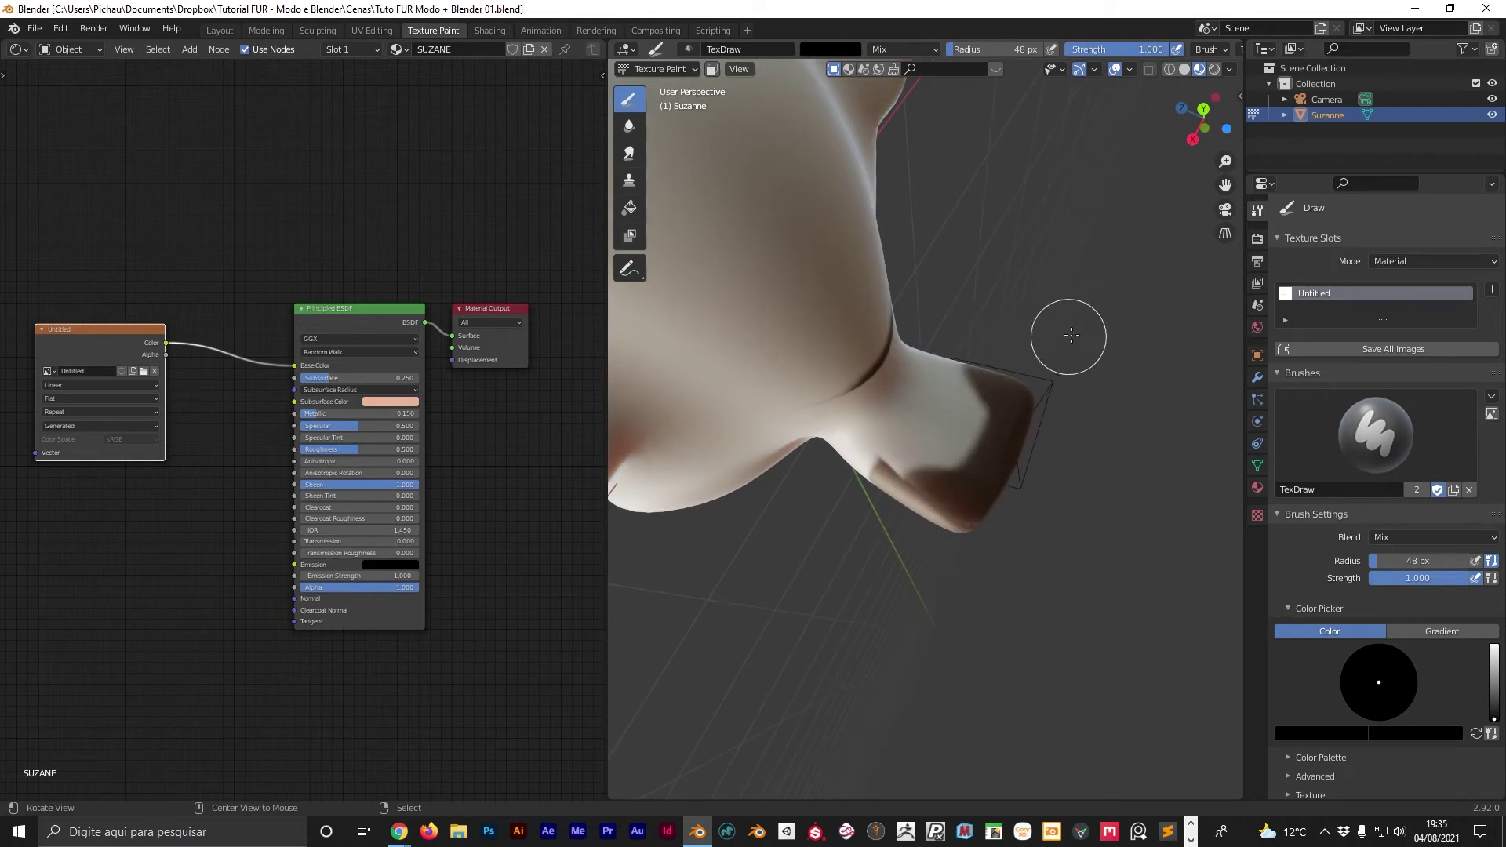
pyautogui.moveTo(1065, 335); pyautogui.dragTo(820, 343, button='middle')
pyautogui.moveTo(933, 322); pyautogui.dragTo(973, 330, button='middle')
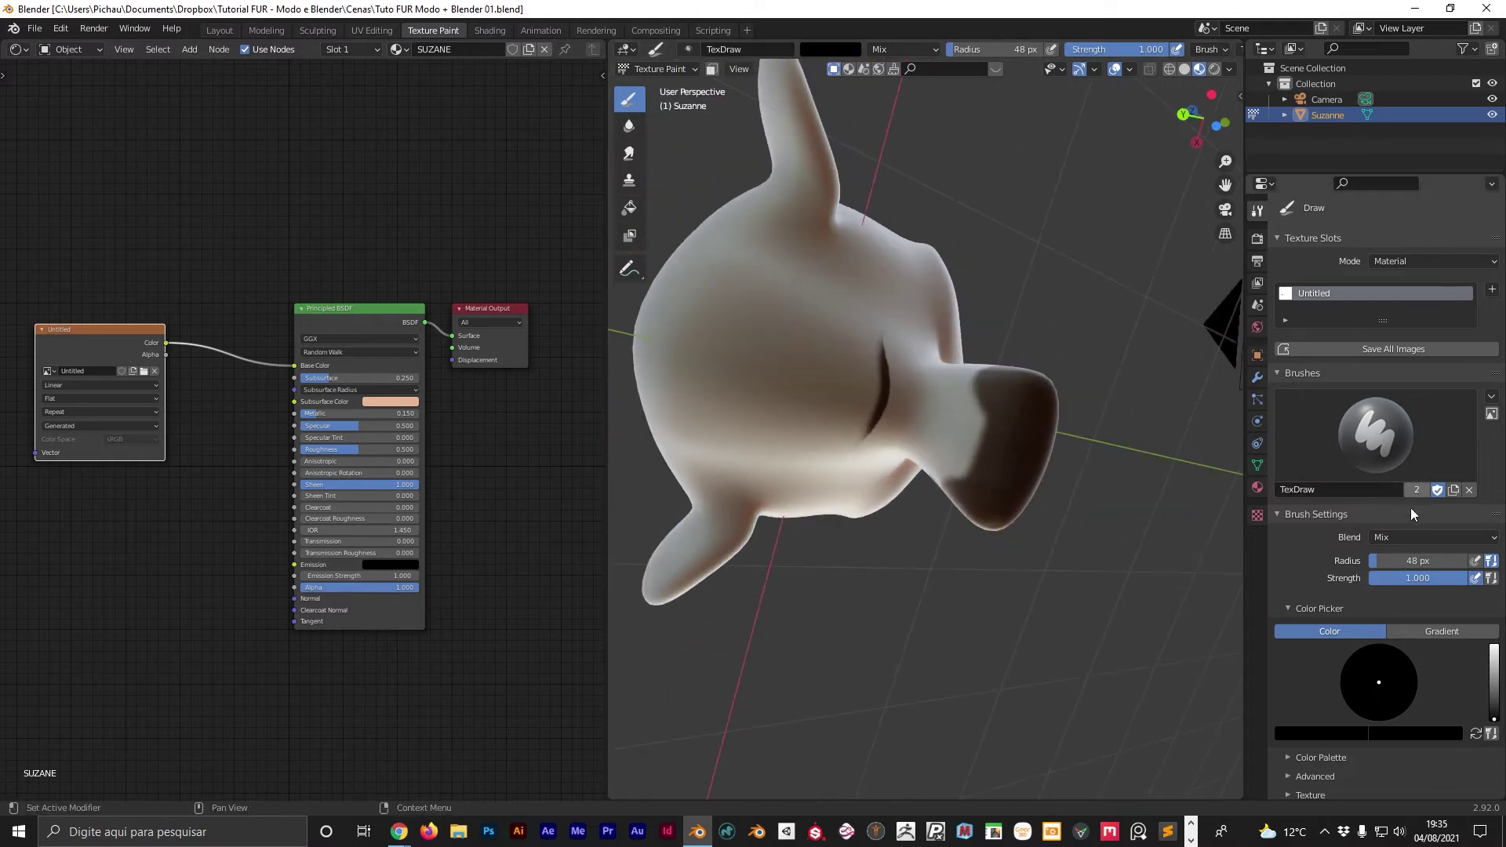
# Switch the paint colour to white and lighten the face with it.
pyautogui.moveTo(1493, 687); pyautogui.dragTo(1492, 649)
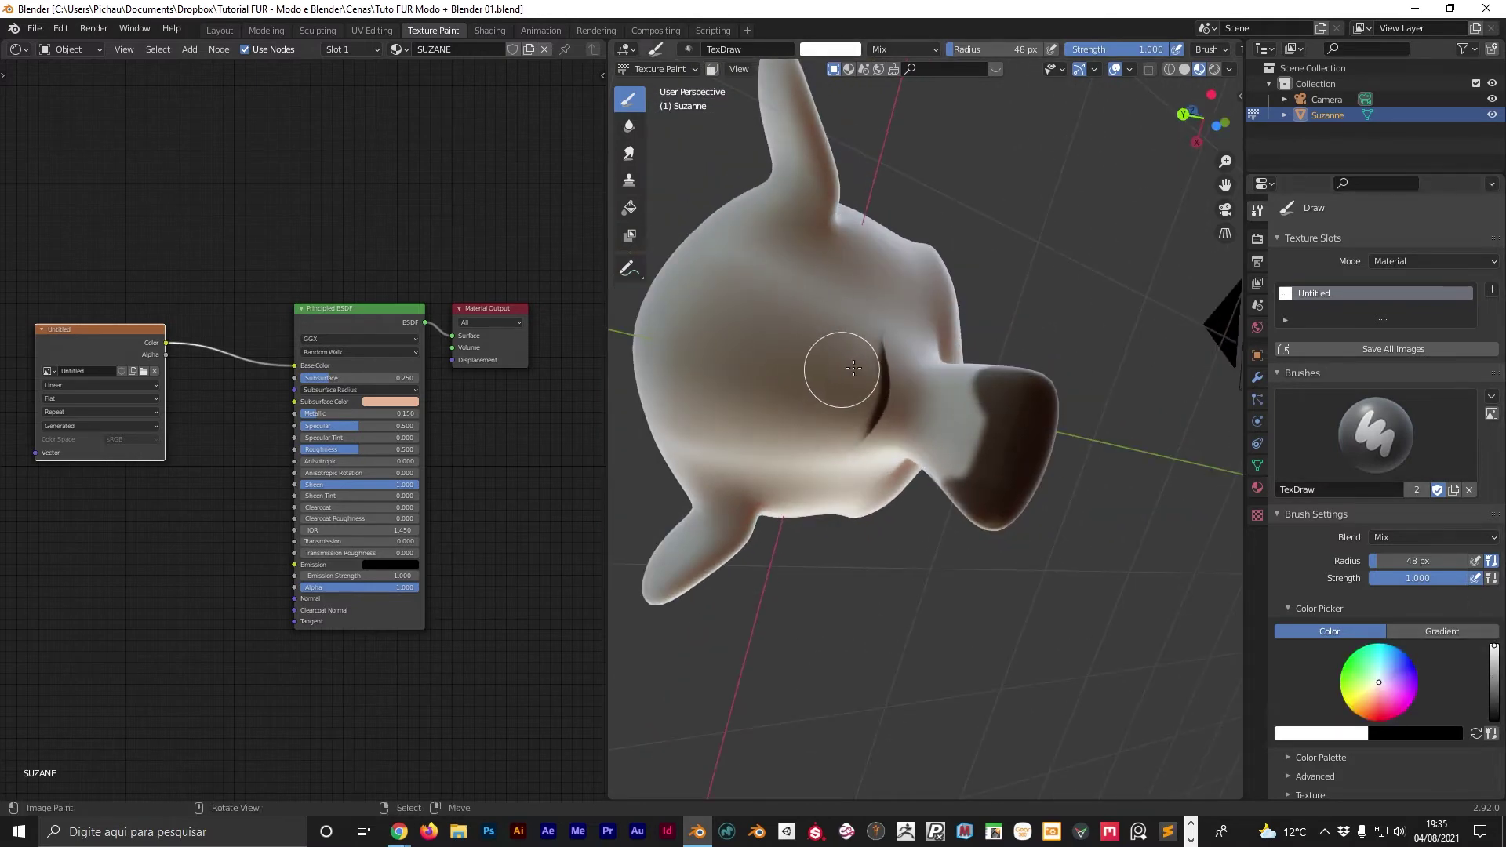
pyautogui.moveTo(863, 429); pyautogui.dragTo(881, 336)
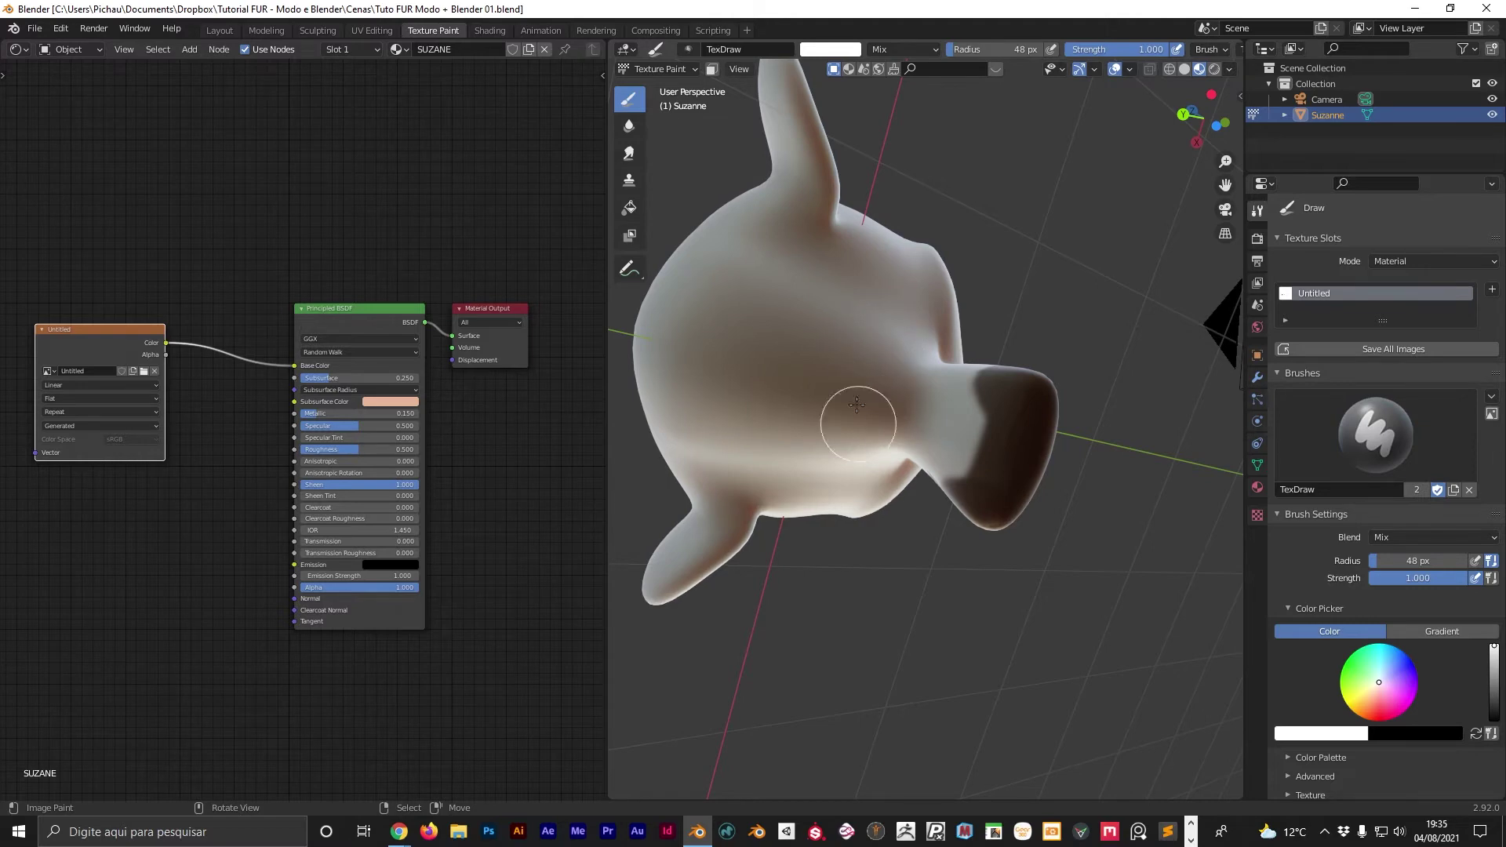
pyautogui.moveTo(851, 310); pyautogui.dragTo(922, 453, button='middle')
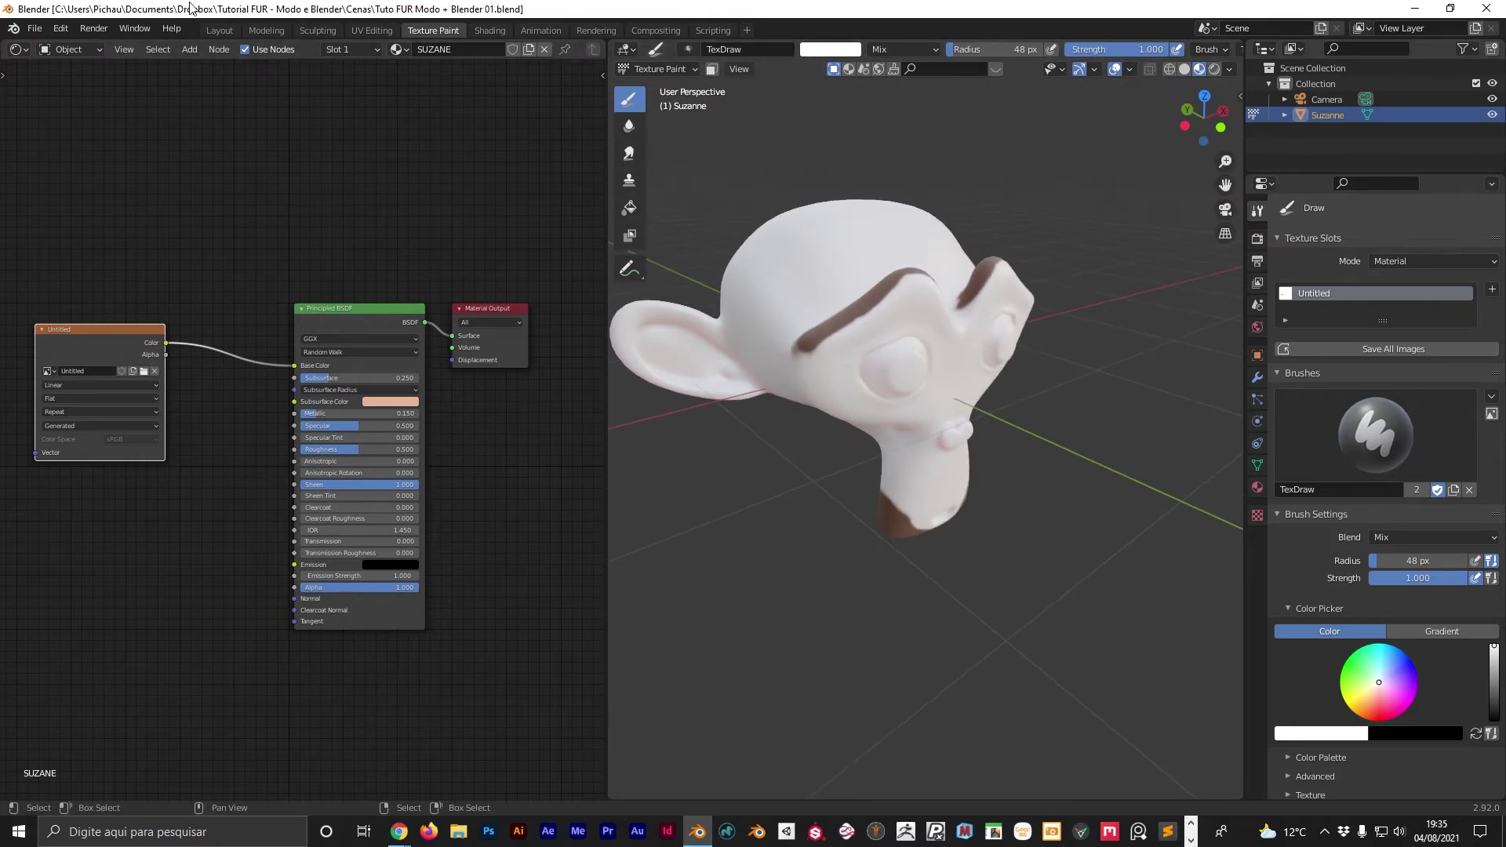
# Return to Layout, save, preview the render, then show Suzanne's particle settings with overlays on.
pyautogui.click(222, 32)
pyautogui.hotkey('ctrl', 's')
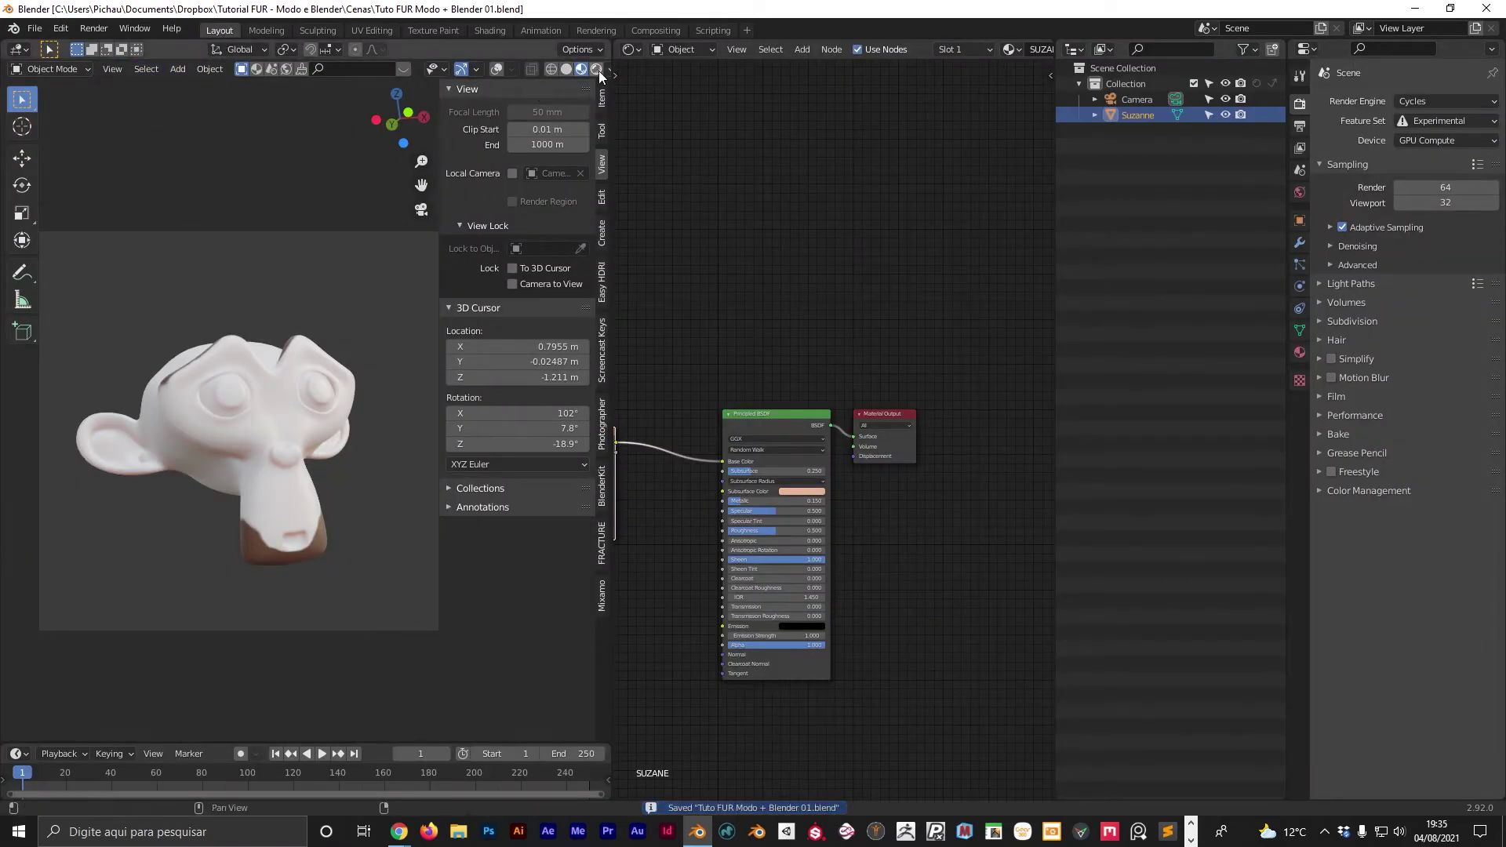
pyautogui.press('z')
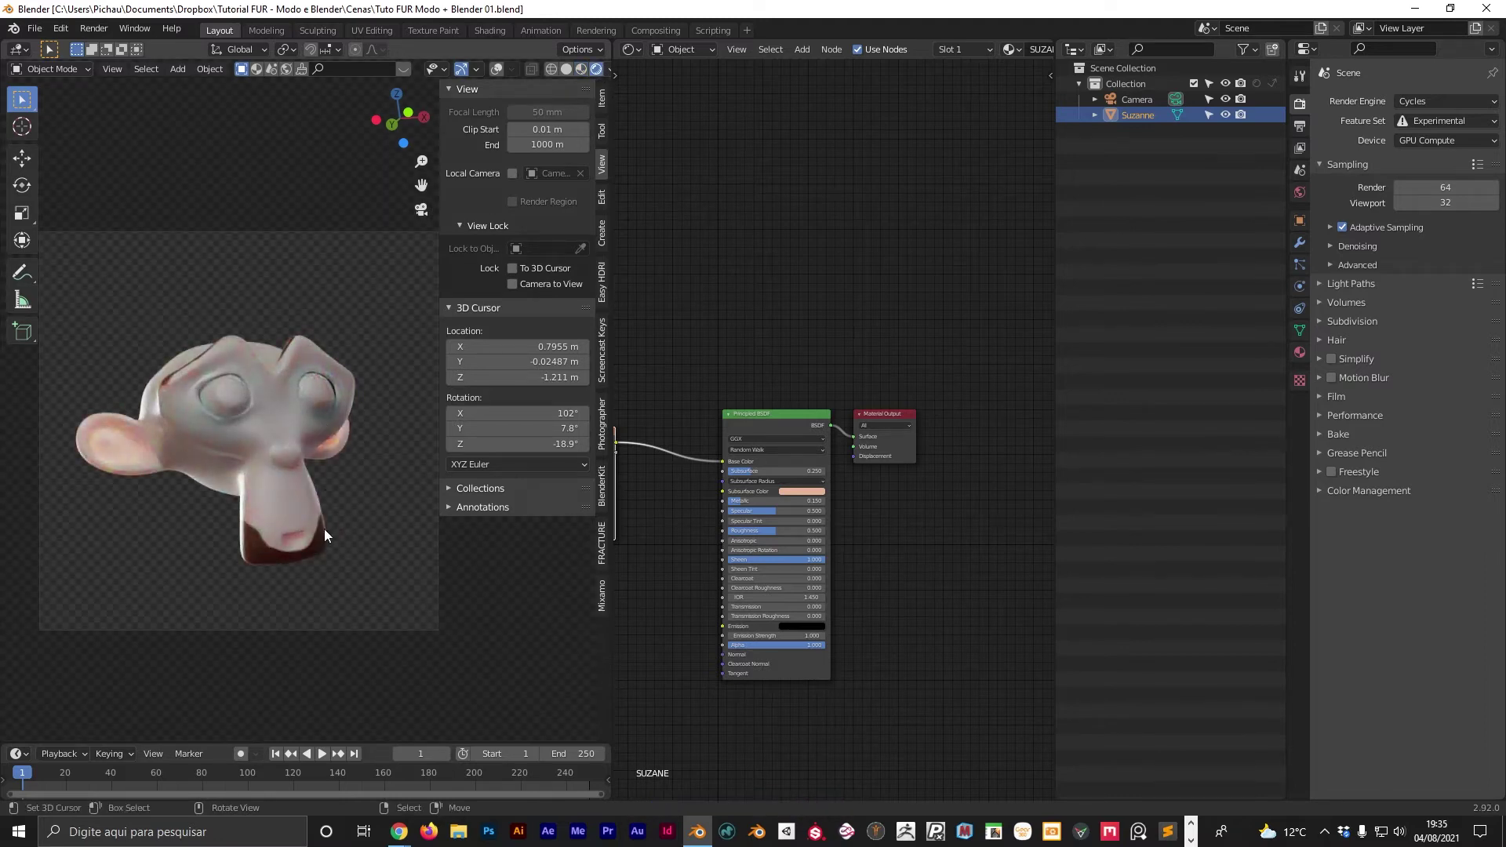
pyautogui.click(580, 69)
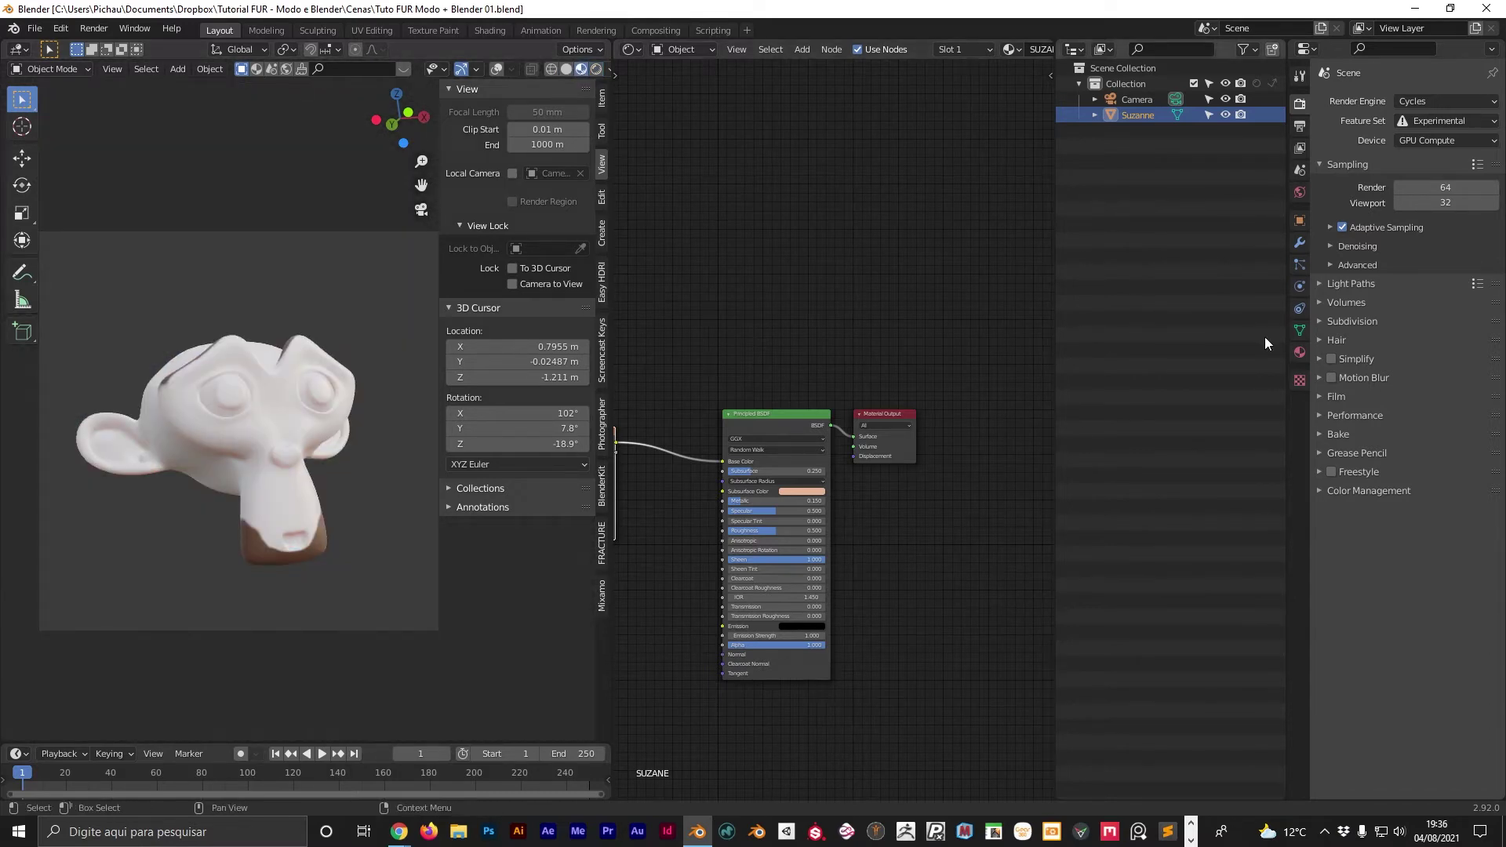
pyautogui.click(1298, 265)
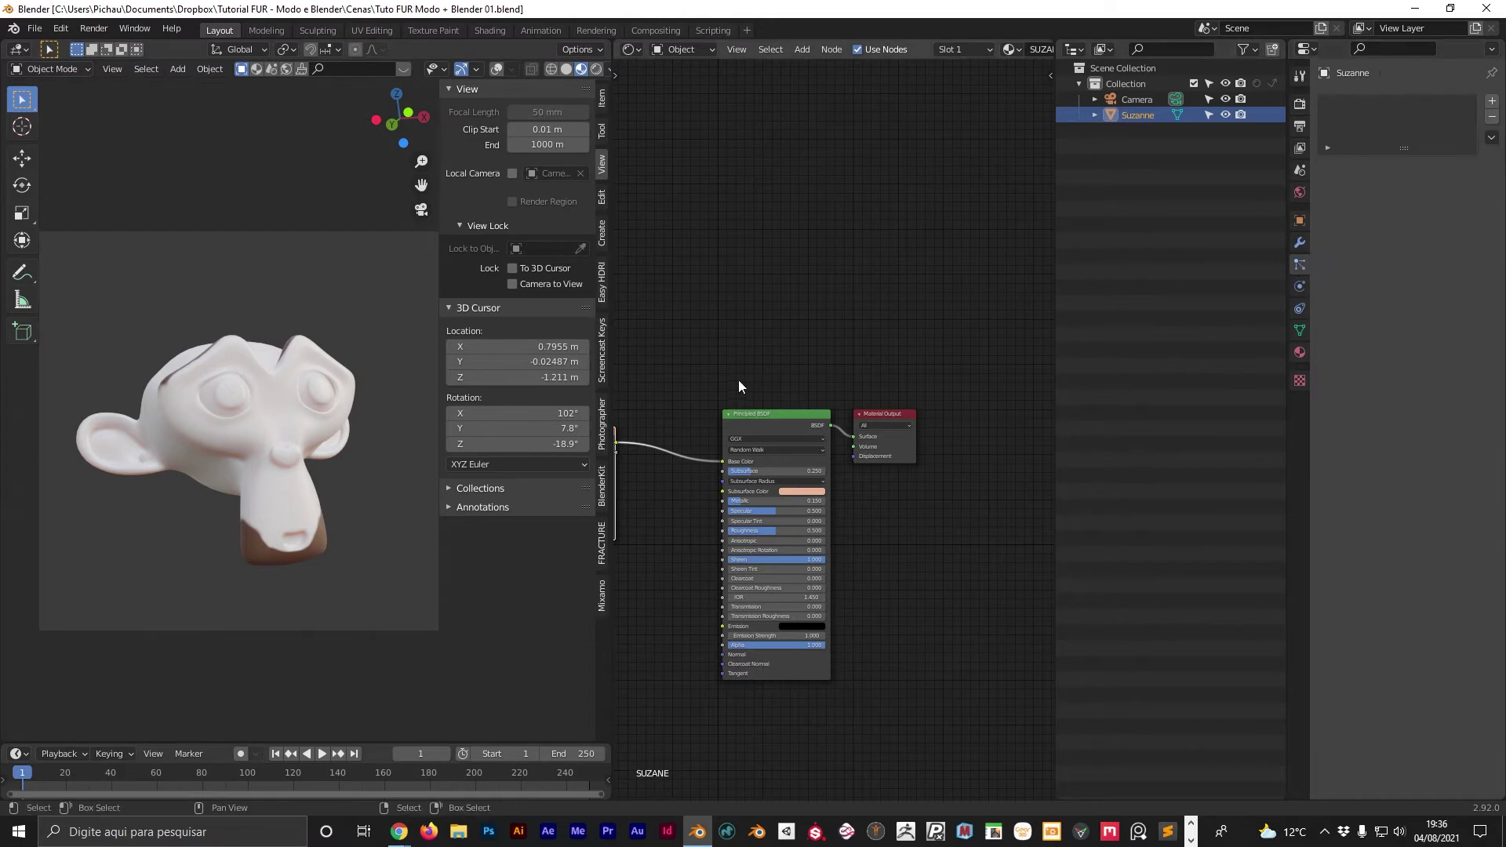
pyautogui.click(496, 69)
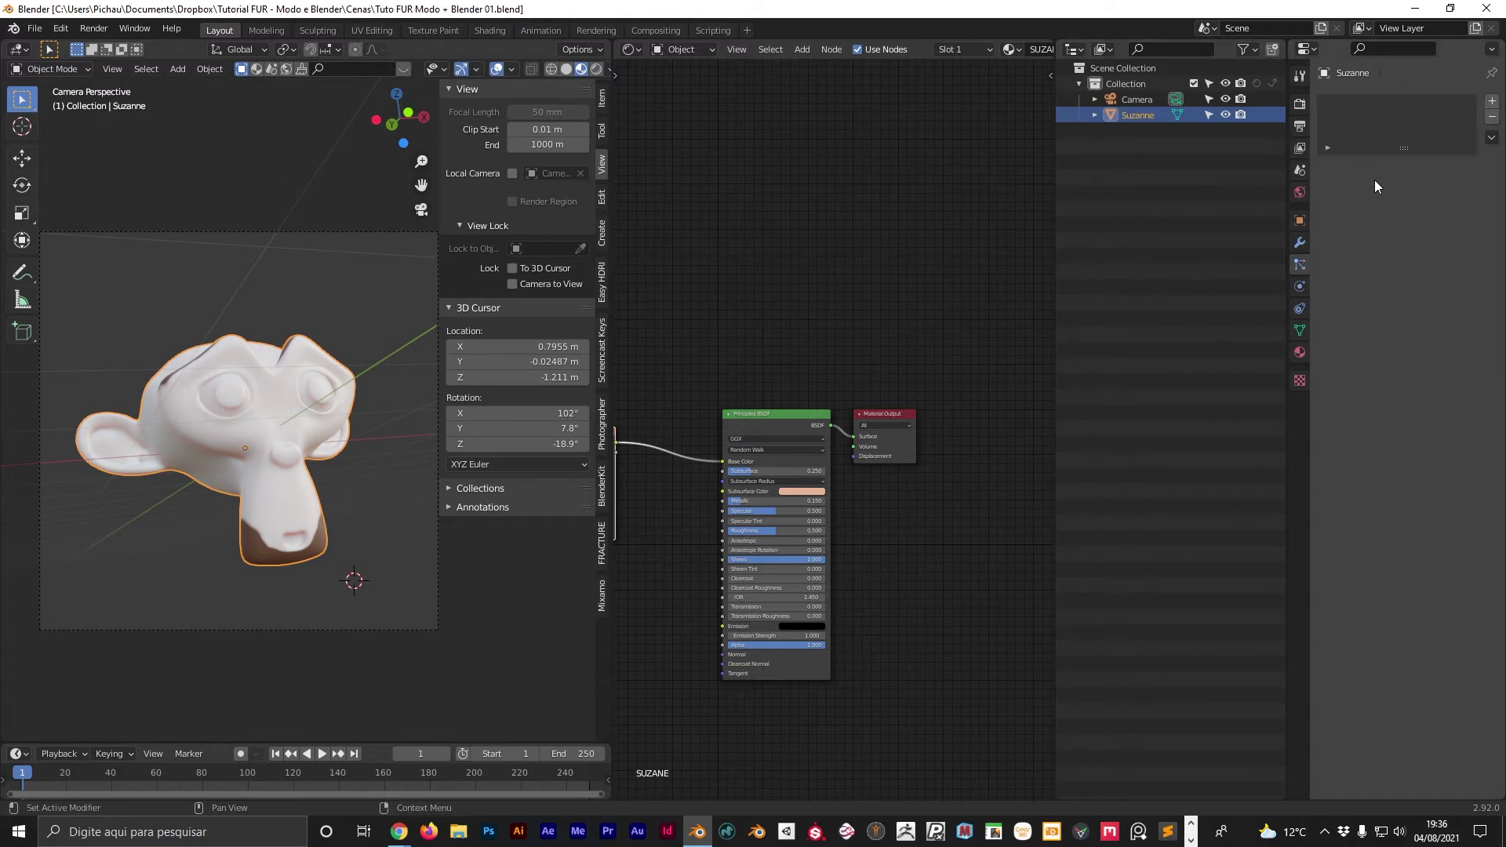
# Add a hair particle system to Suzanne and name its settings CABELINHO.
pyautogui.click(1491, 101)
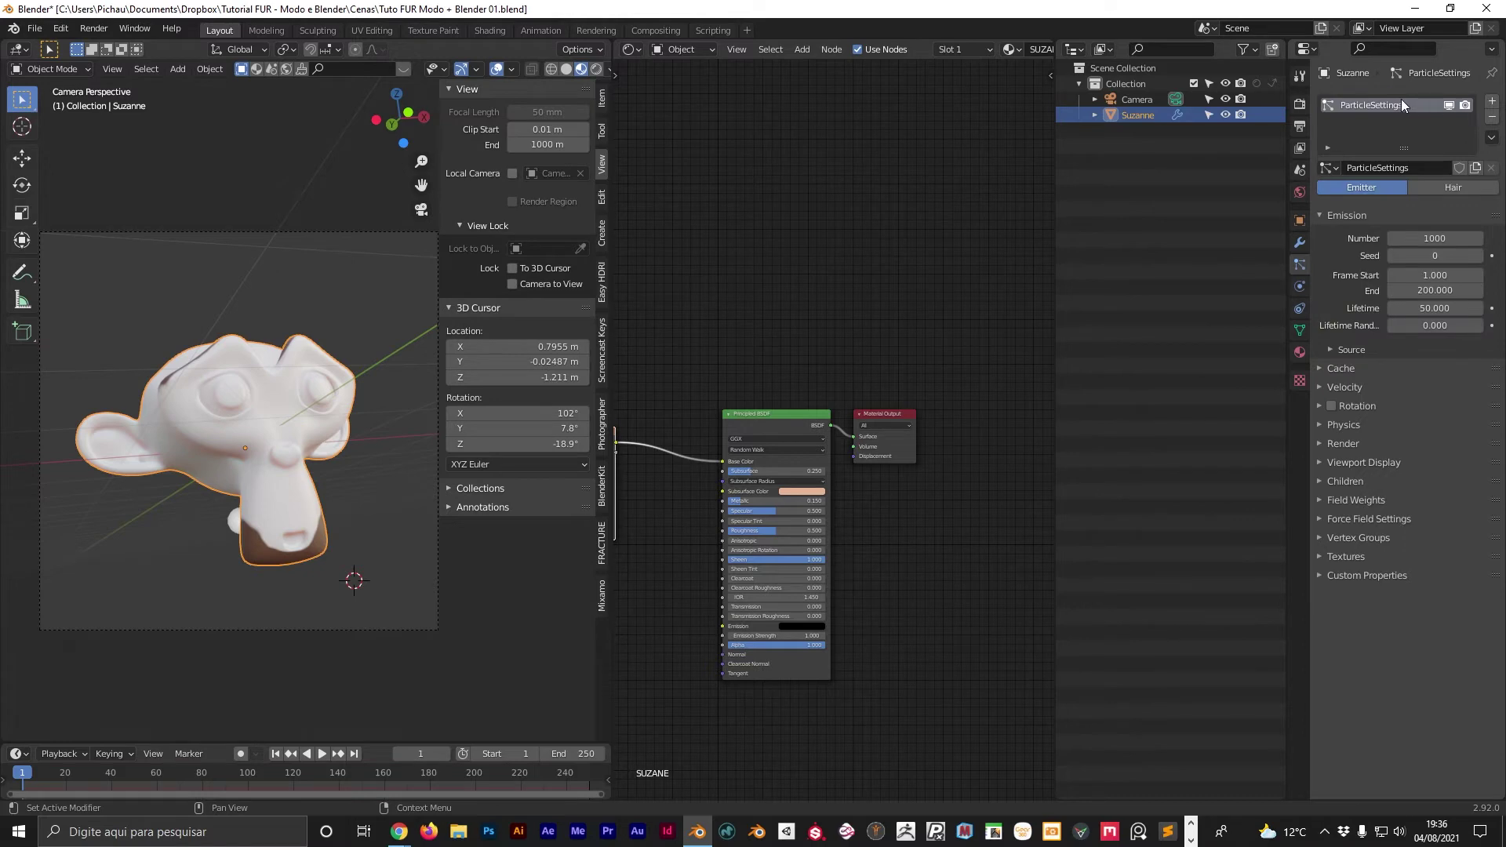
pyautogui.click(1432, 187)
pyautogui.doubleClick(1381, 167)
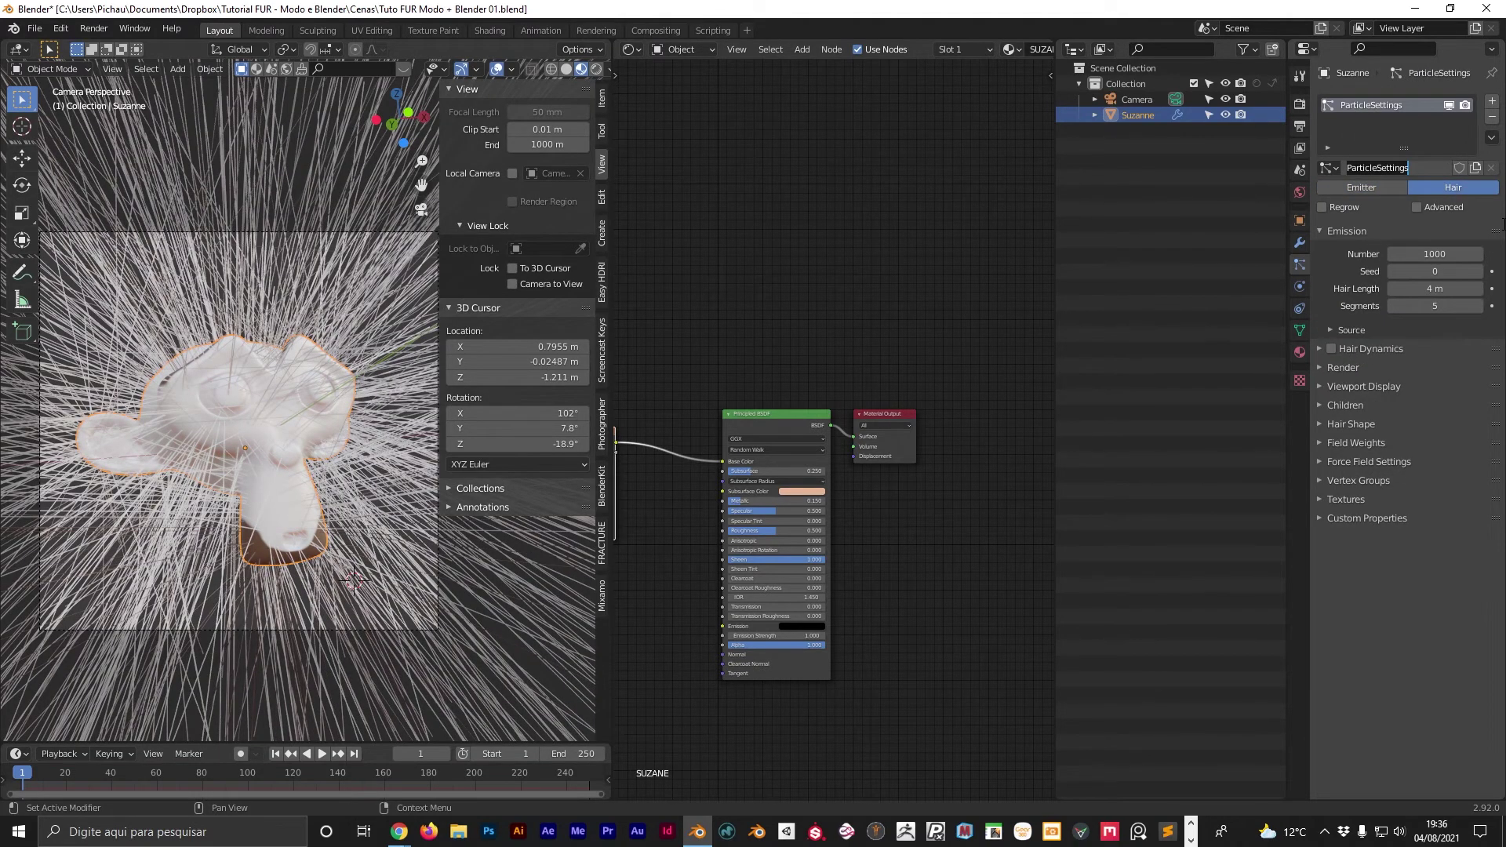
pyautogui.write('CABELINHO')
pyautogui.press('Return')
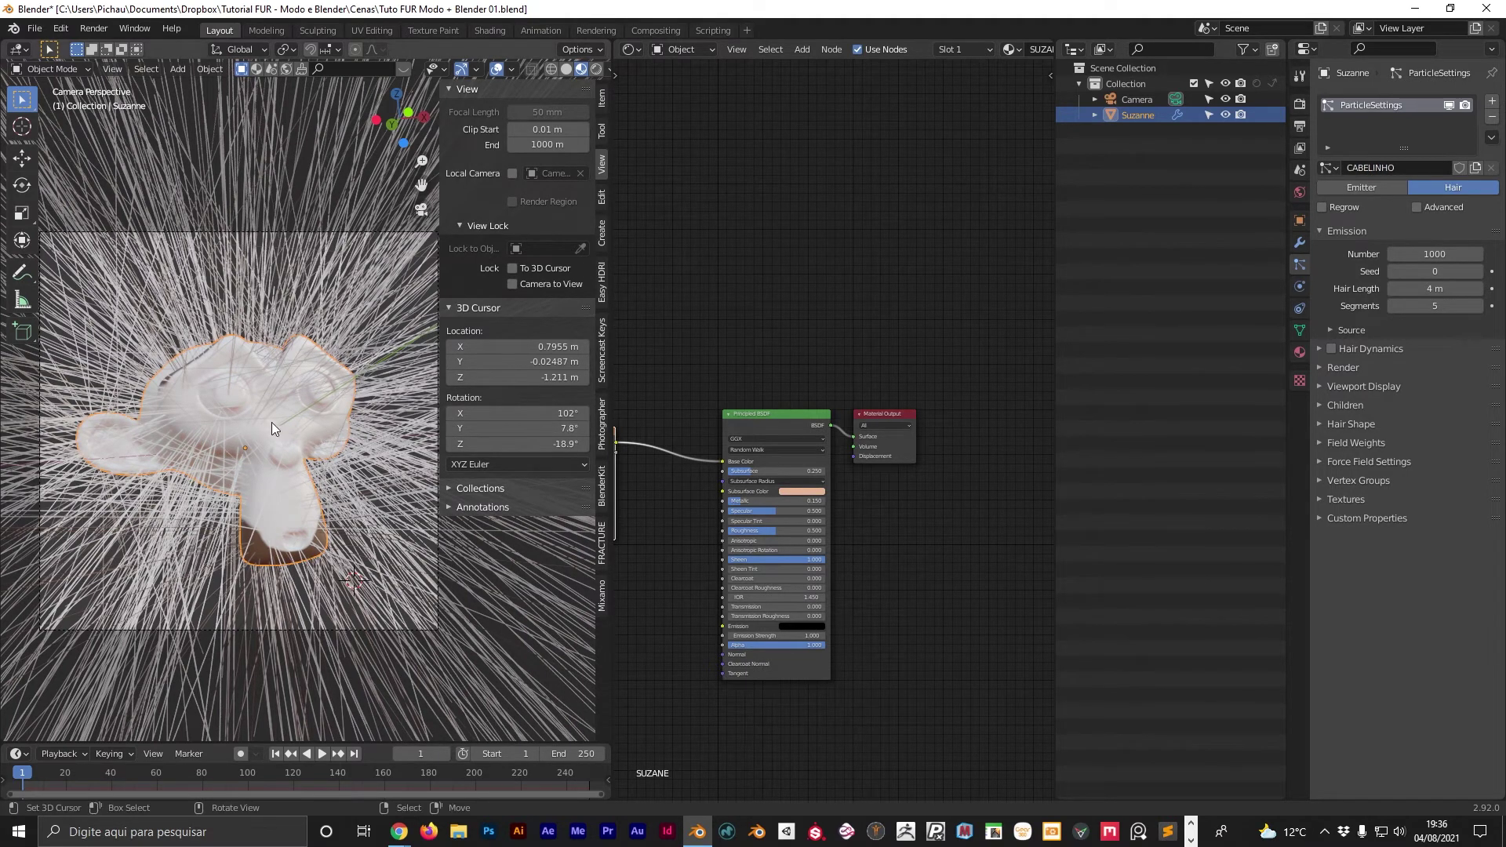
# Set the hair length to 0.05 m and orbit to inspect the short stubble.
pyautogui.click(1434, 288)
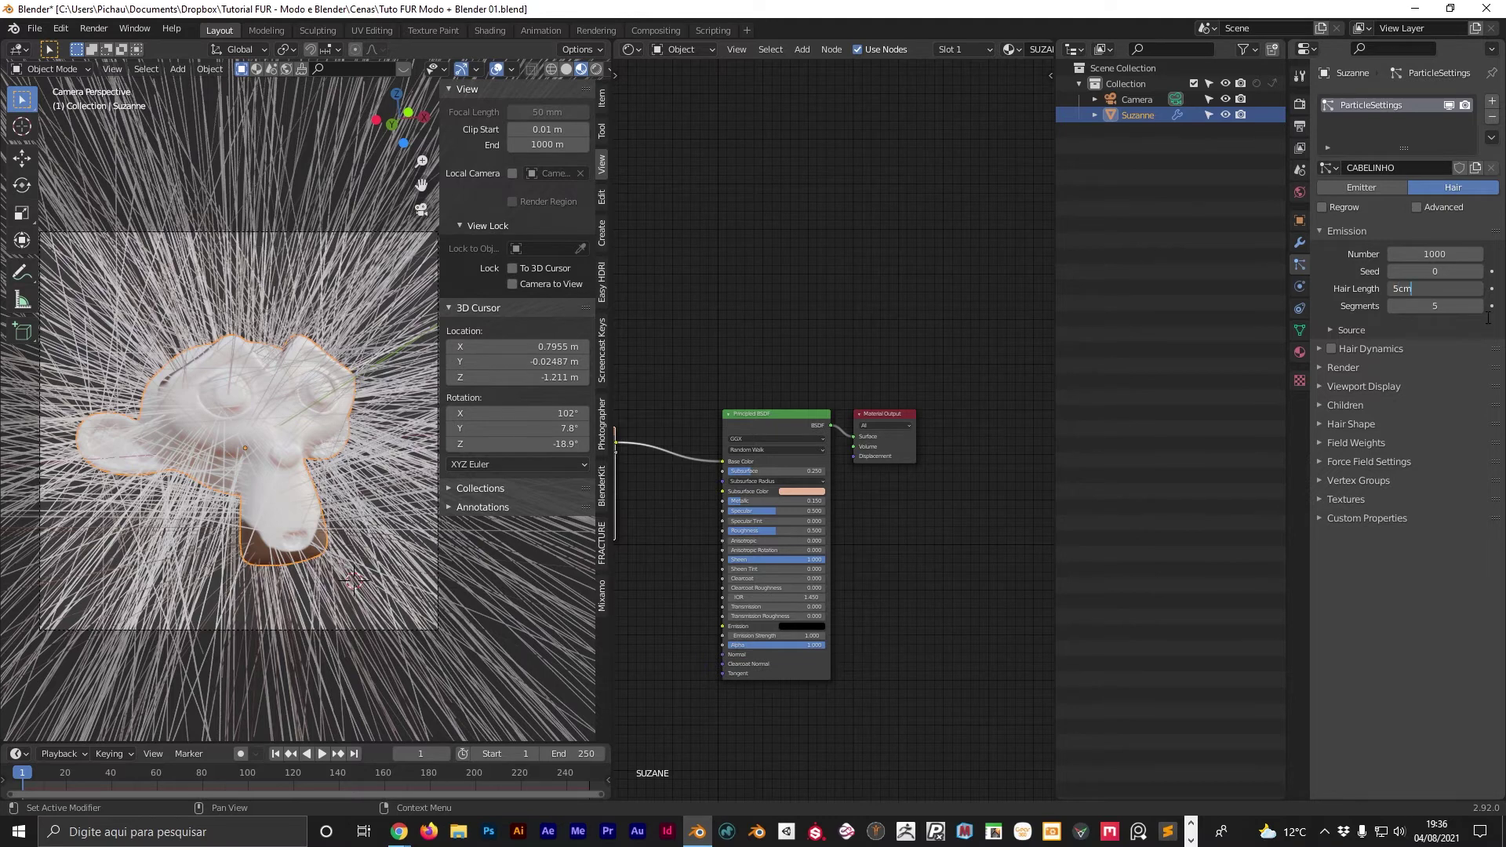
pyautogui.press('Return')
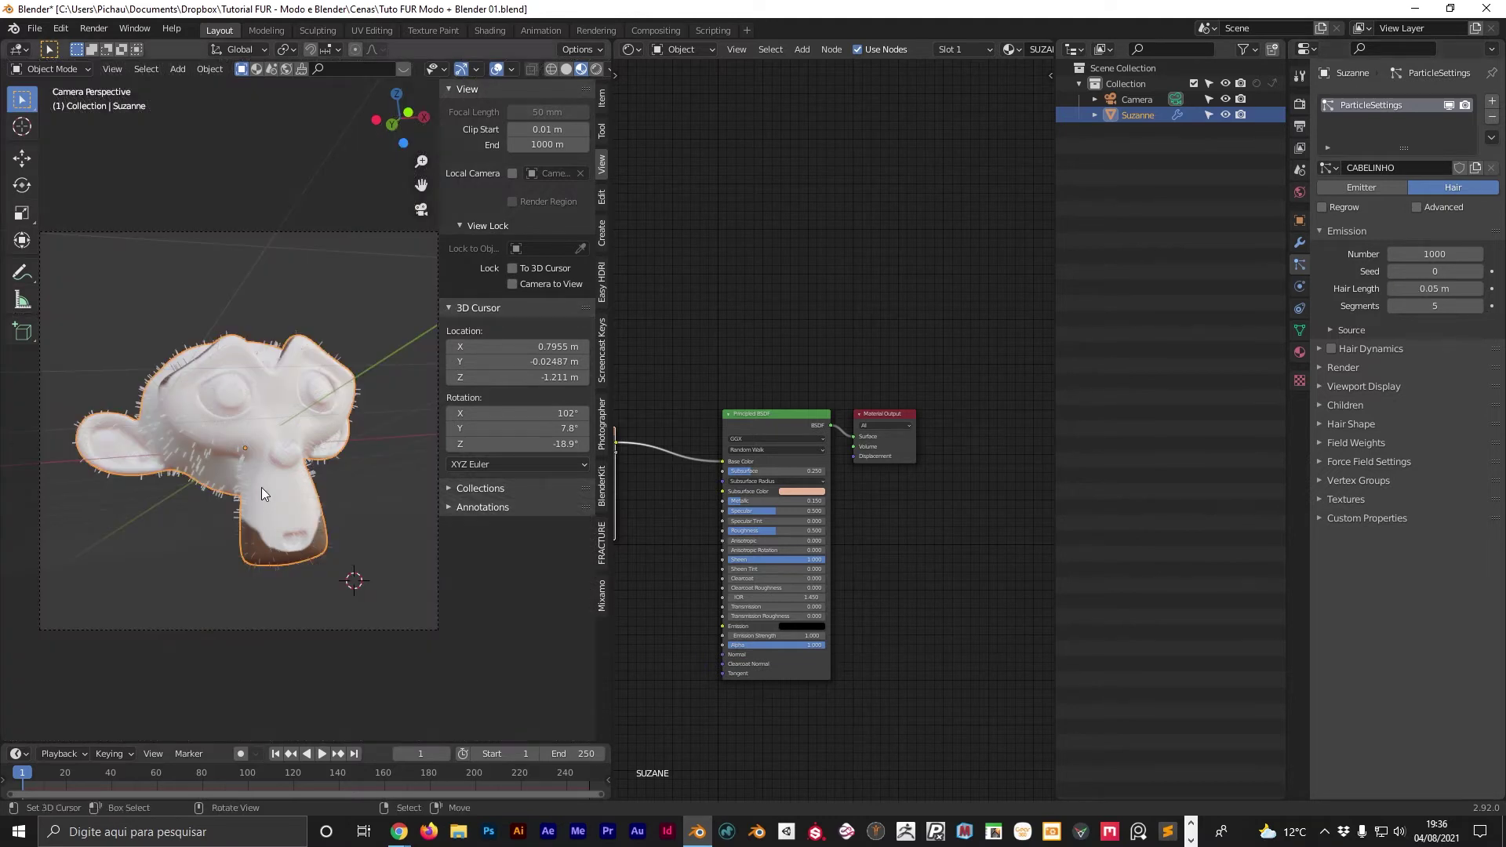
pyautogui.moveTo(267, 482)
pyautogui.mouseDown(button='middle')
pyautogui.moveTo(291, 492)
pyautogui.moveTo(254, 398)
pyautogui.moveTo(177, 402)
pyautogui.mouseUp(button='middle')
pyautogui.scroll(5, 403, 285)
pyautogui.scroll(-5, 403, 293)
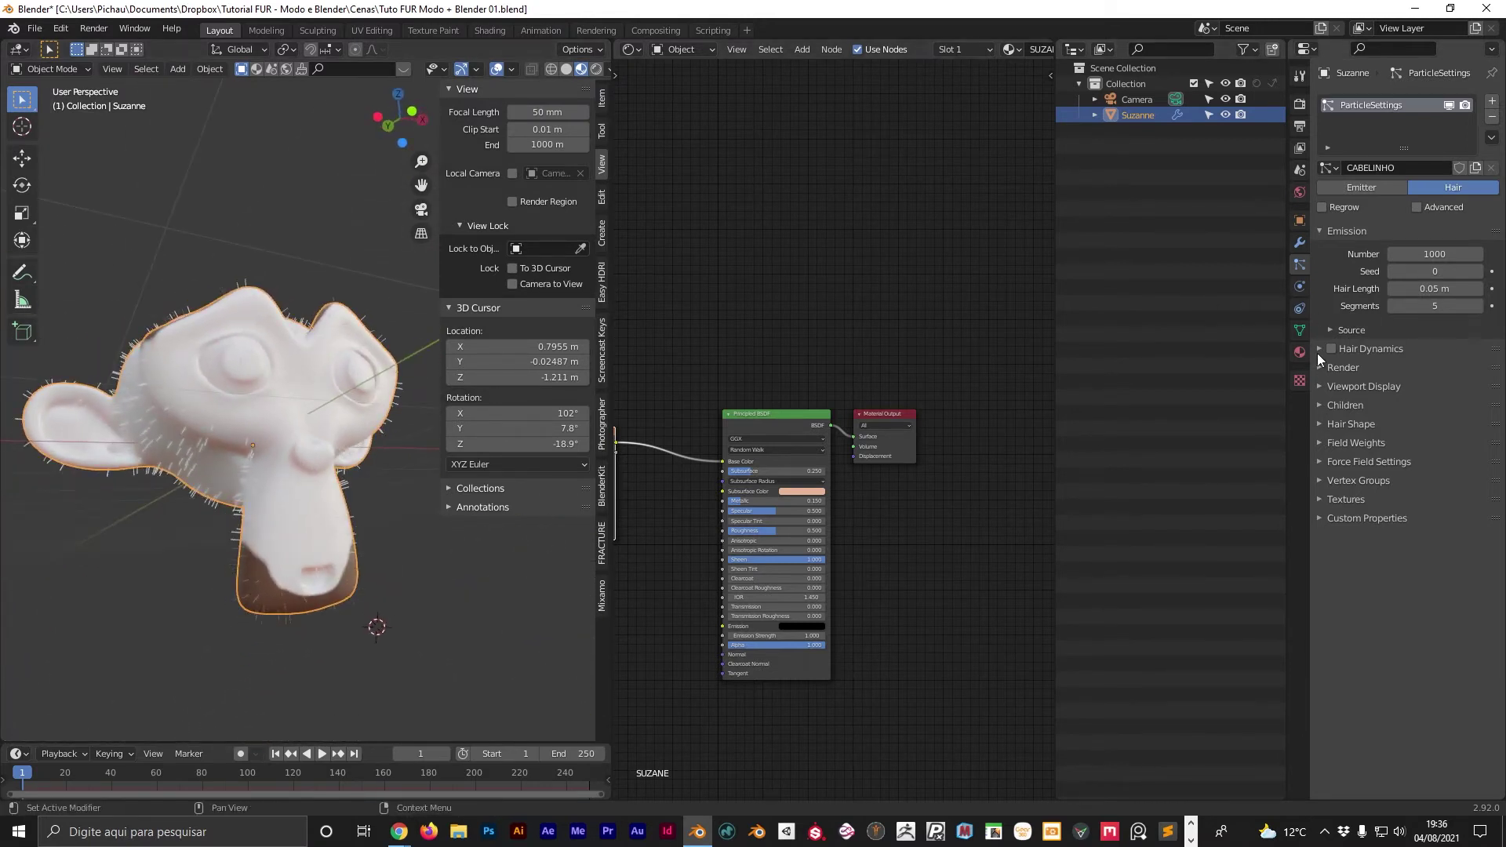
# Switch the hair's Children setting to Interpolated.
pyautogui.click(1417, 207)
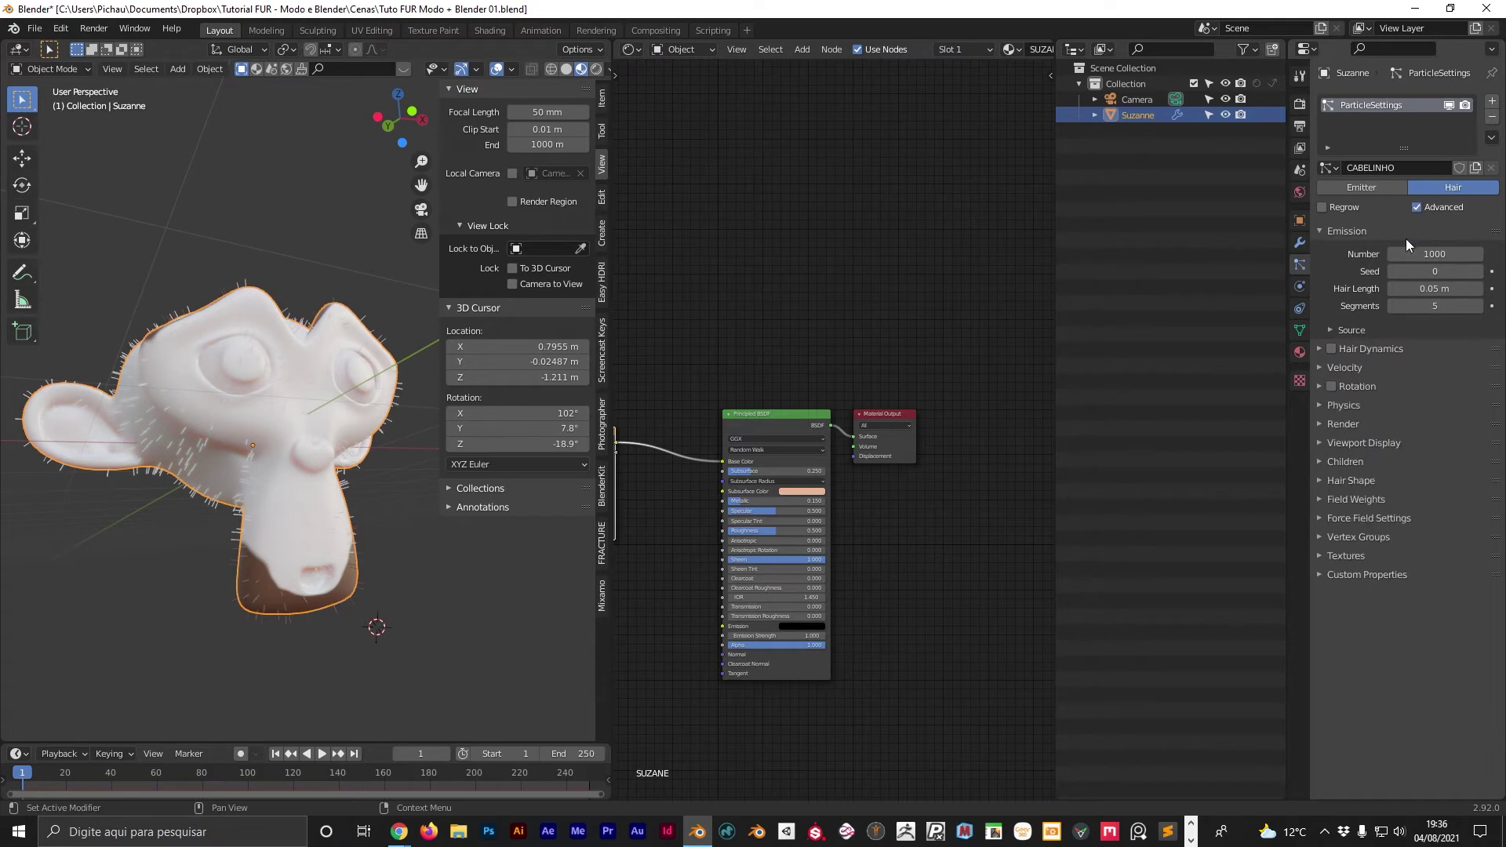
pyautogui.click(1344, 330)
pyautogui.click(1358, 469)
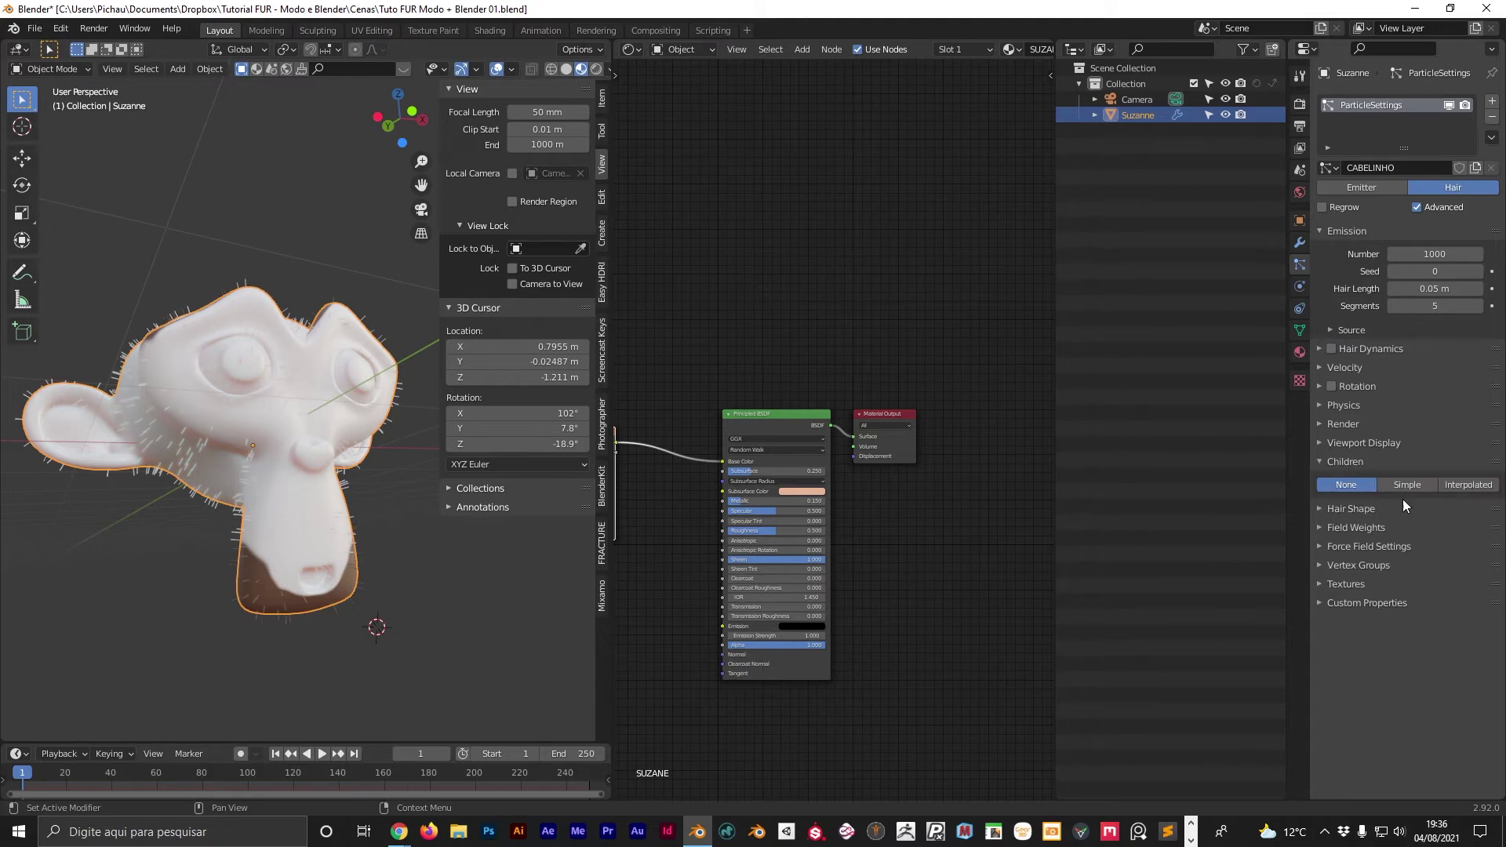
pyautogui.click(1457, 484)
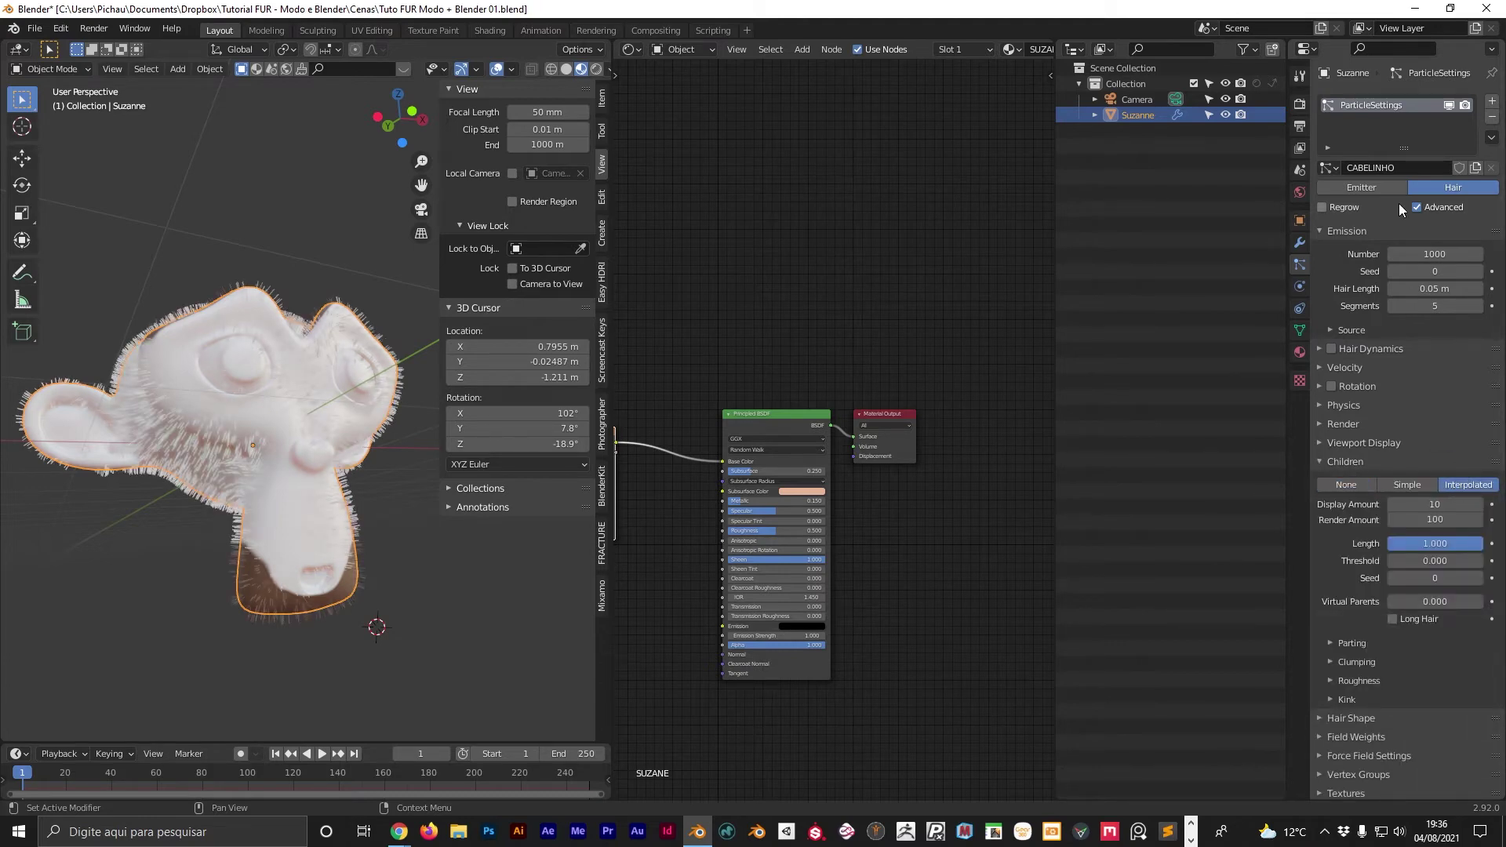
# Set emission to 2048 hairs and child display amount to 100, then inspect the fur.
pyautogui.click(1438, 253)
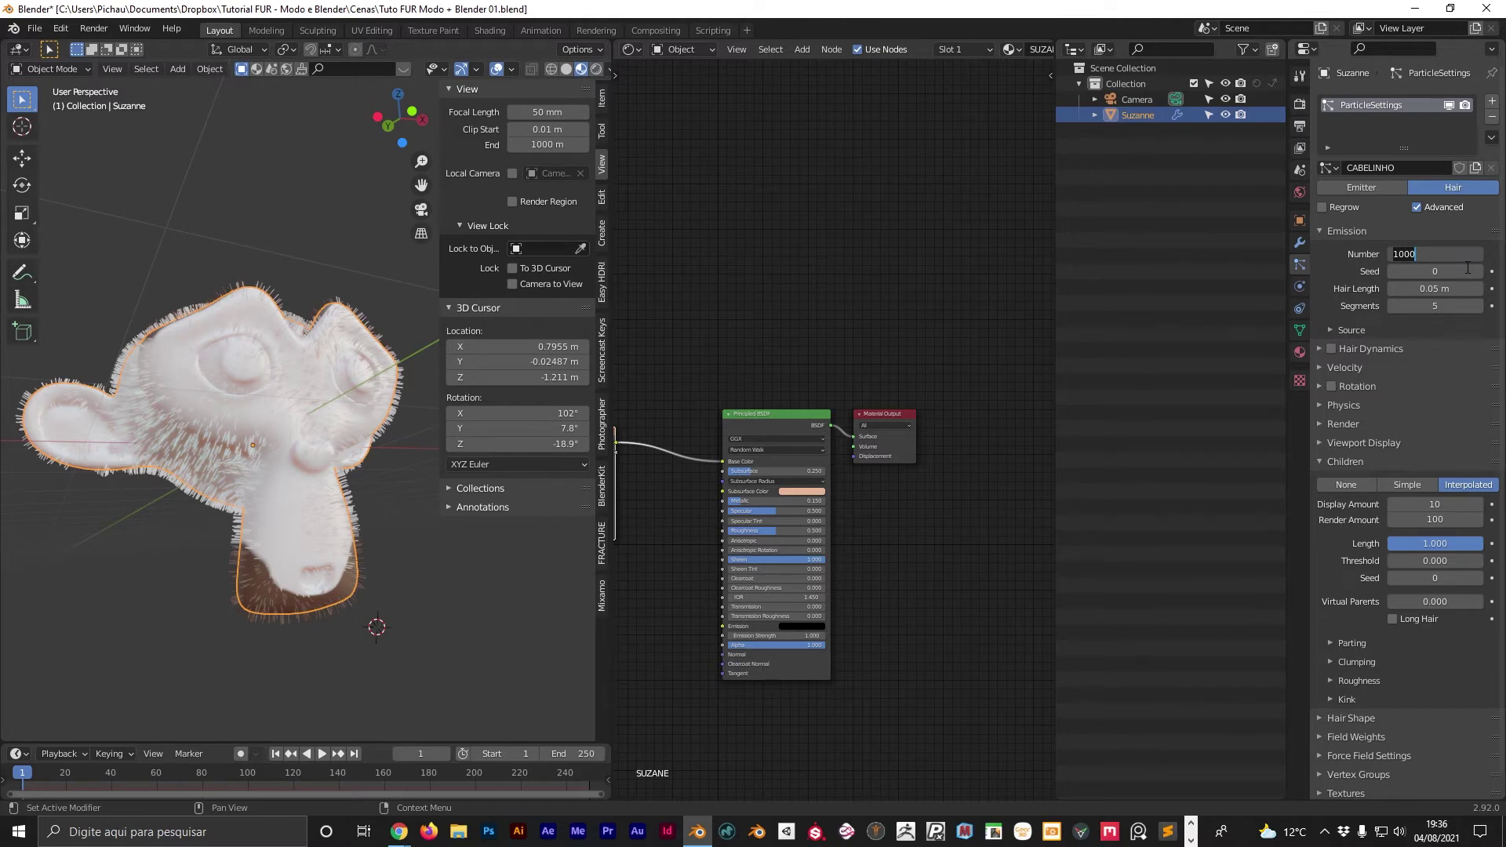
pyautogui.write('2008')
pyautogui.press('Return')
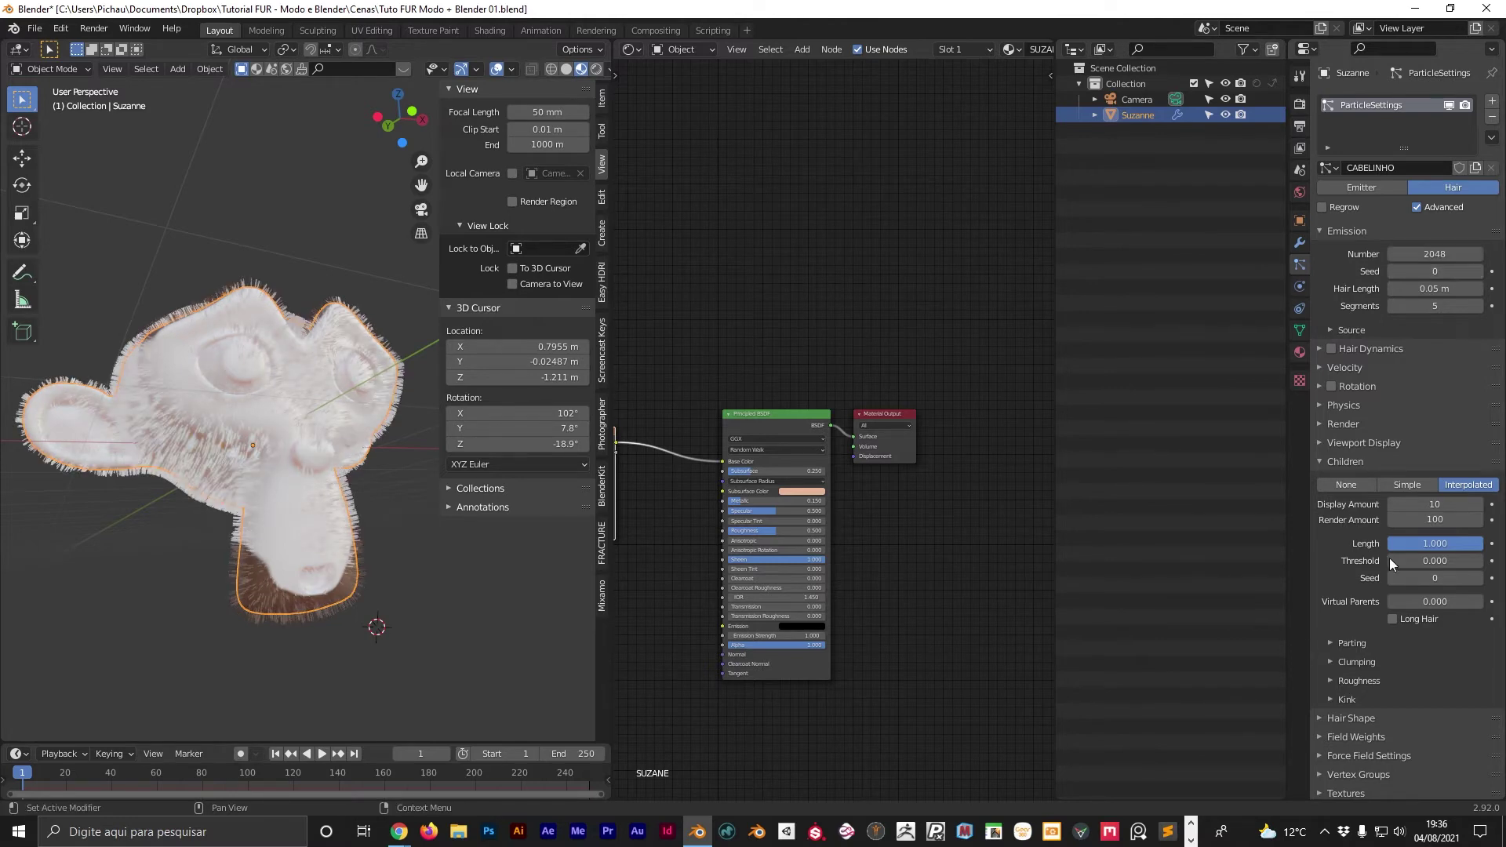
pyautogui.click(1479, 506)
pyautogui.press('Return')
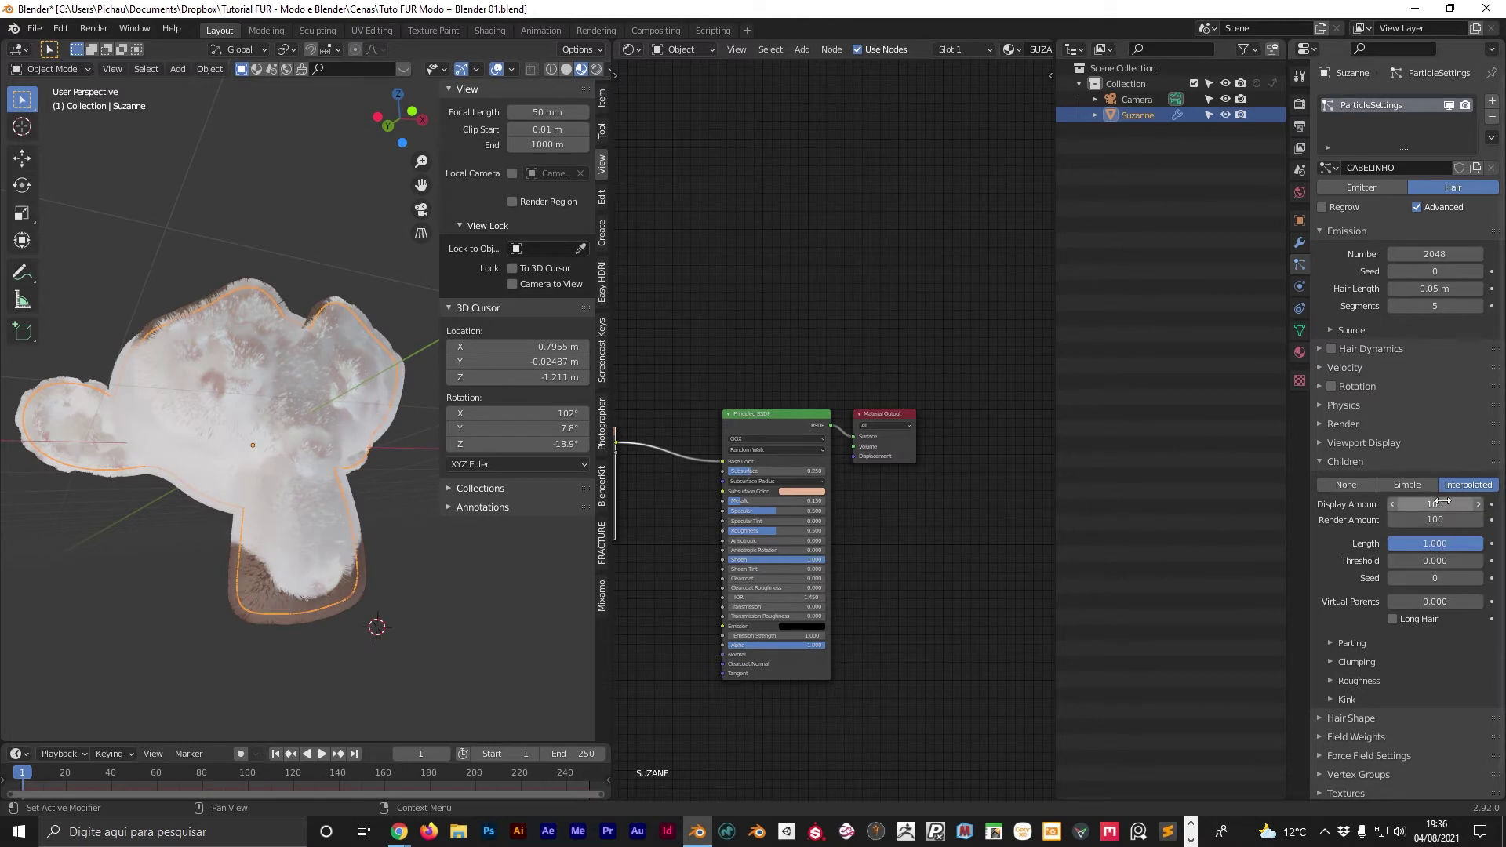
pyautogui.keyDown('shift'); pyautogui.rightClick(243, 331); pyautogui.keyUp('shift')
pyautogui.moveTo(243, 331)
pyautogui.mouseDown(button='middle')
pyautogui.moveTo(377, 486)
pyautogui.moveTo(395, 596)
pyautogui.moveTo(91, 453)
pyautogui.moveTo(308, 402)
pyautogui.moveTo(313, 312)
pyautogui.moveTo(236, 351)
pyautogui.moveTo(197, 328)
pyautogui.moveTo(253, 325)
pyautogui.moveTo(441, 431)
pyautogui.moveTo(374, 491)
pyautogui.moveTo(233, 354)
pyautogui.mouseUp(button='middle')
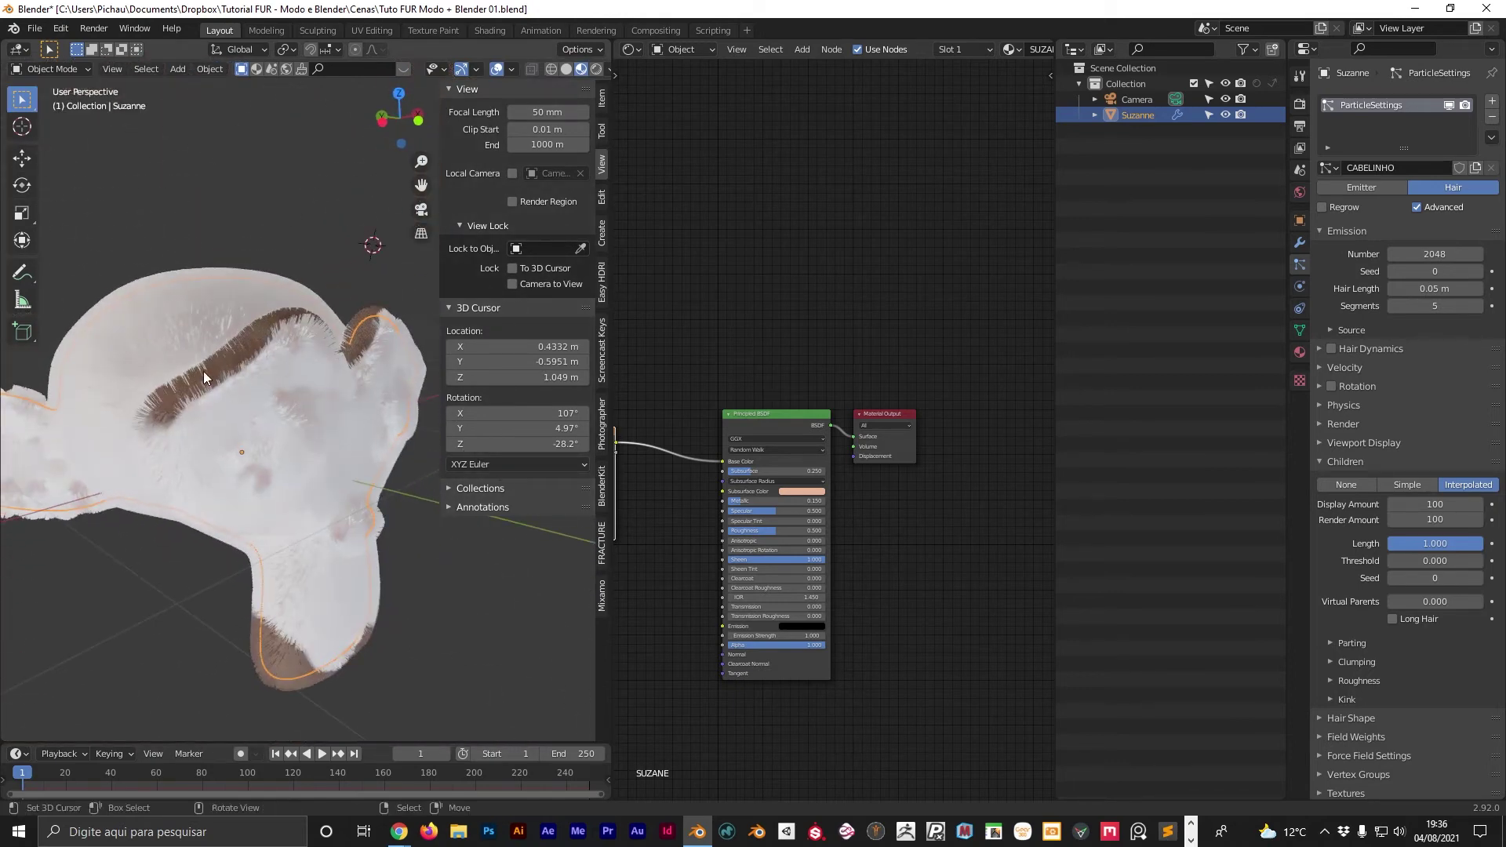
pyautogui.moveTo(697, 383); pyautogui.dragTo(850, 367, button='middle')
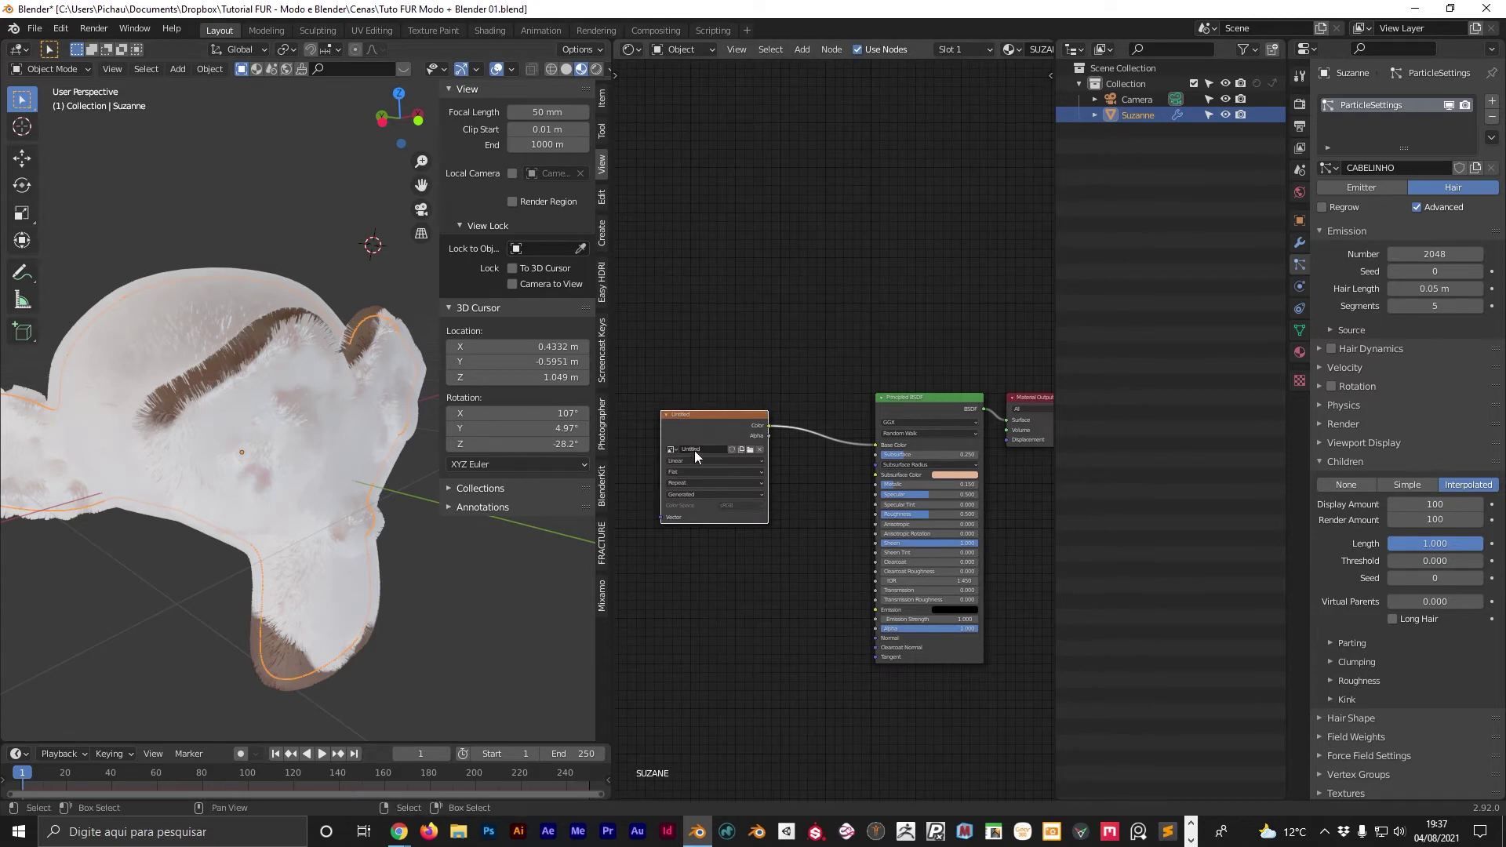
# Zoom to the MASK image node, save the file, and orbit around the furry Suzanne.
pyautogui.scroll(1, 687, 458)
pyautogui.scroll(2, 687, 458)
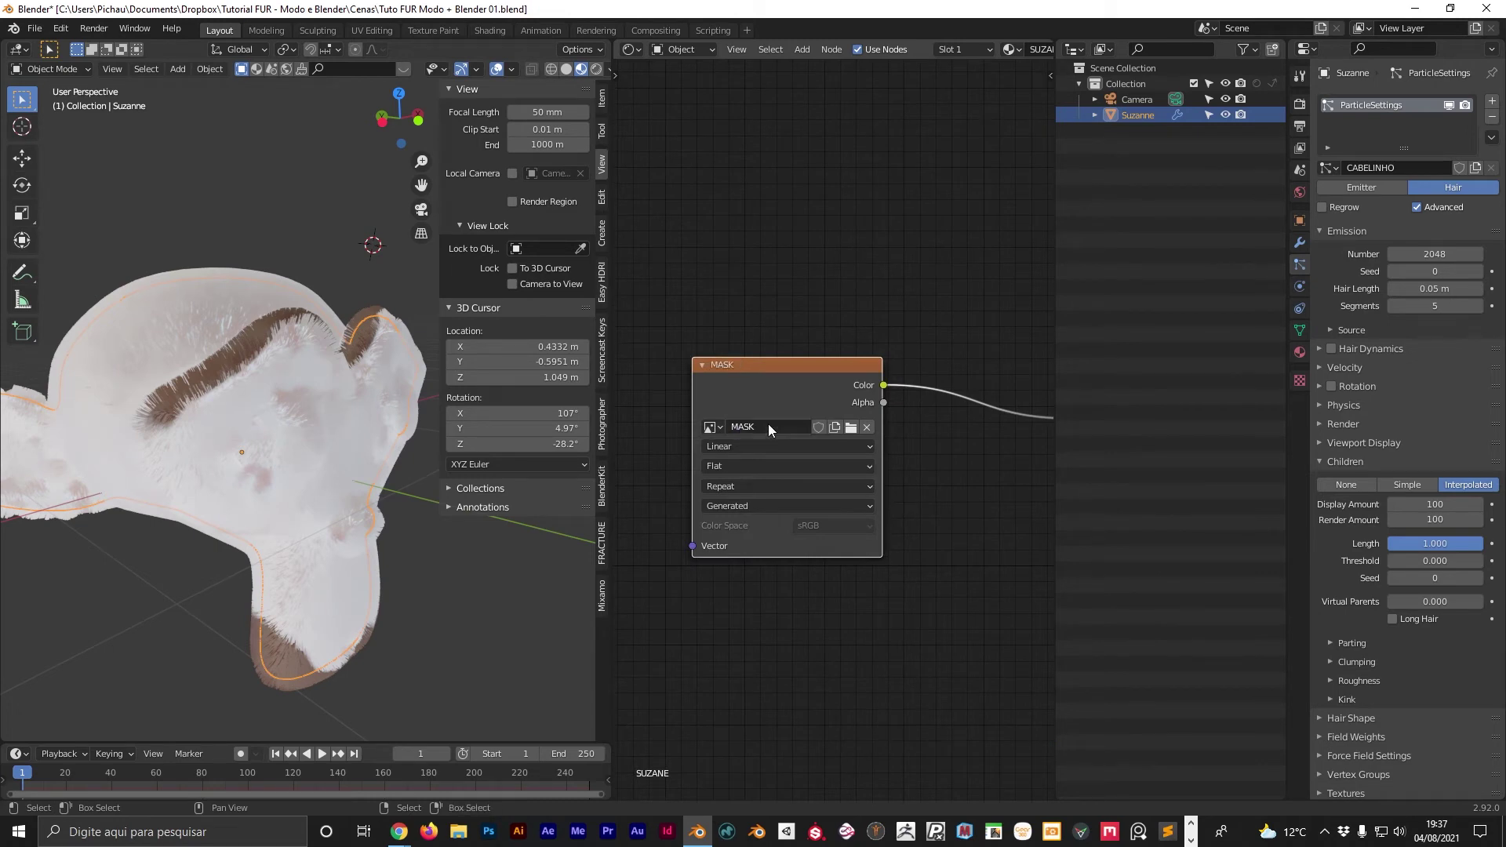
pyautogui.hotkey('ctrl', 's')
pyautogui.moveTo(395, 470); pyautogui.dragTo(303, 477, button='middle')
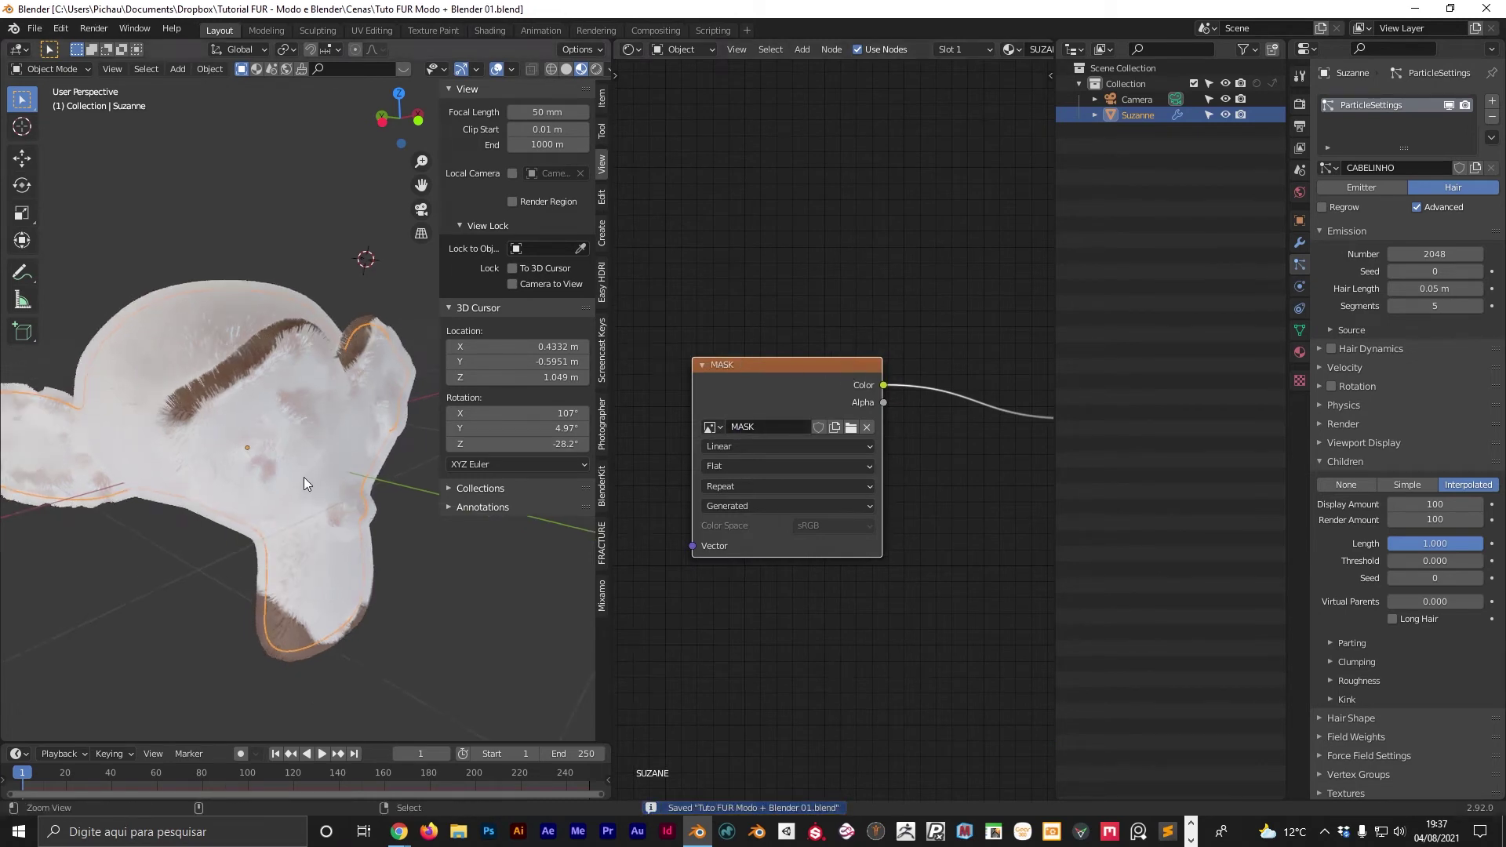
pyautogui.scroll(-2, 853, 310)
pyautogui.scroll(-1, 836, 299)
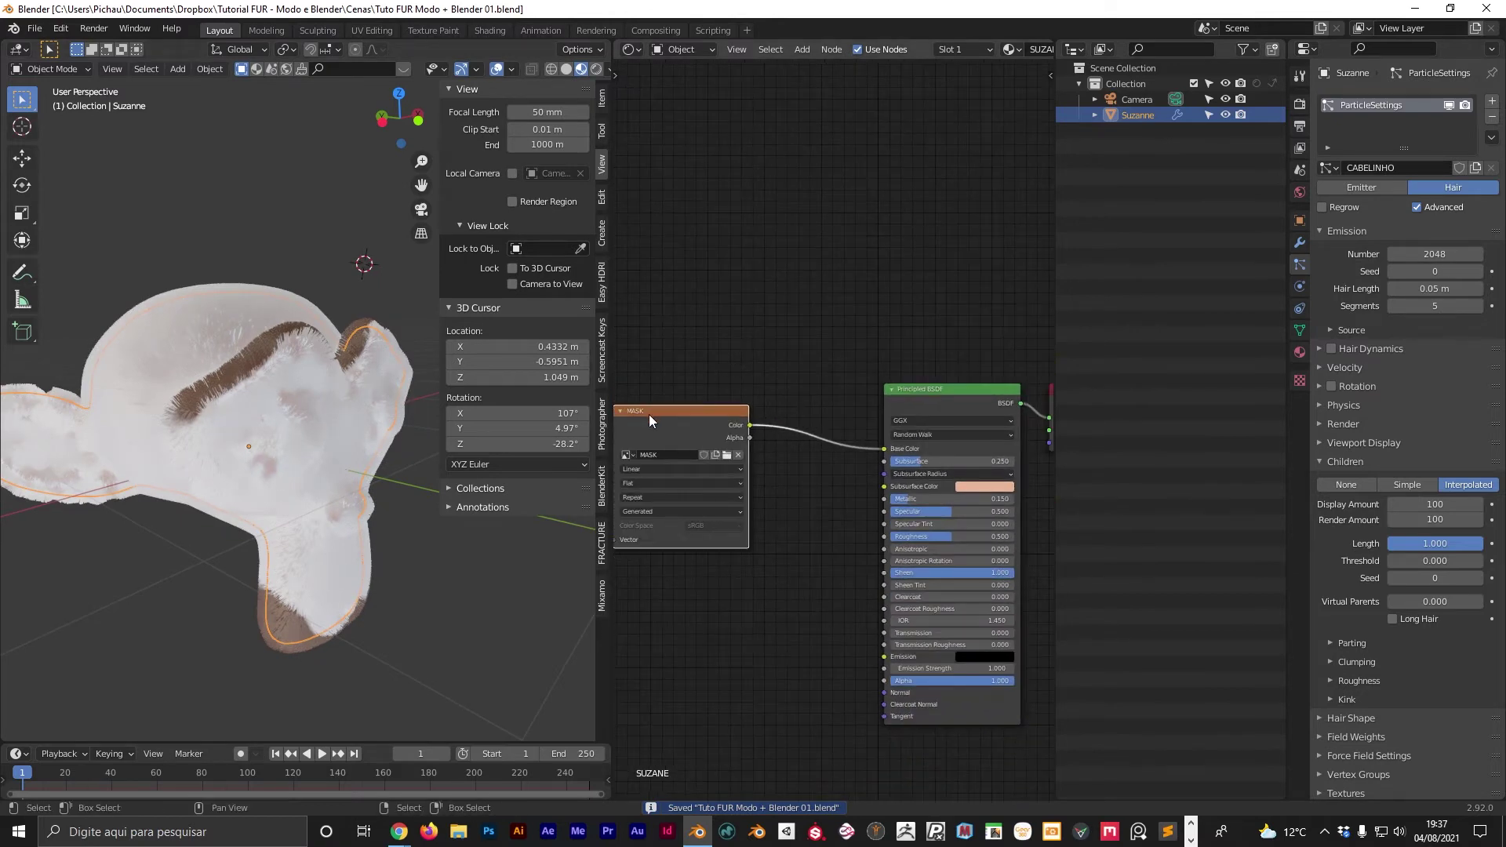
pyautogui.moveTo(317, 449); pyautogui.dragTo(282, 411, button='middle')
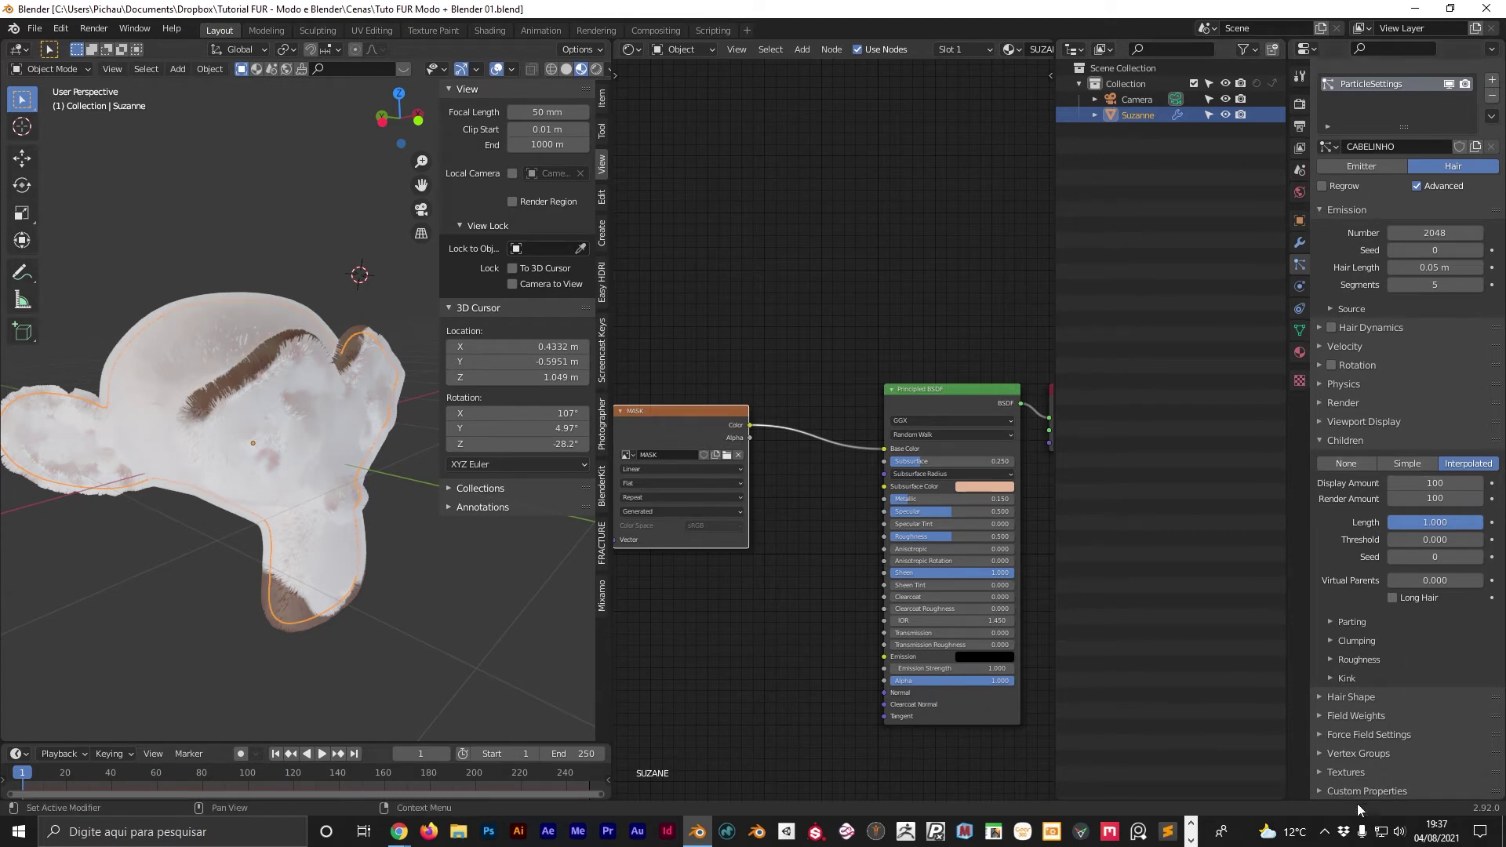
# Add a new hair particle texture named 'Mask' and load the painted MASK image into it.
pyautogui.click(1349, 792)
pyautogui.moveTo(1348, 774); pyautogui.dragTo(1379, 510, button='middle')
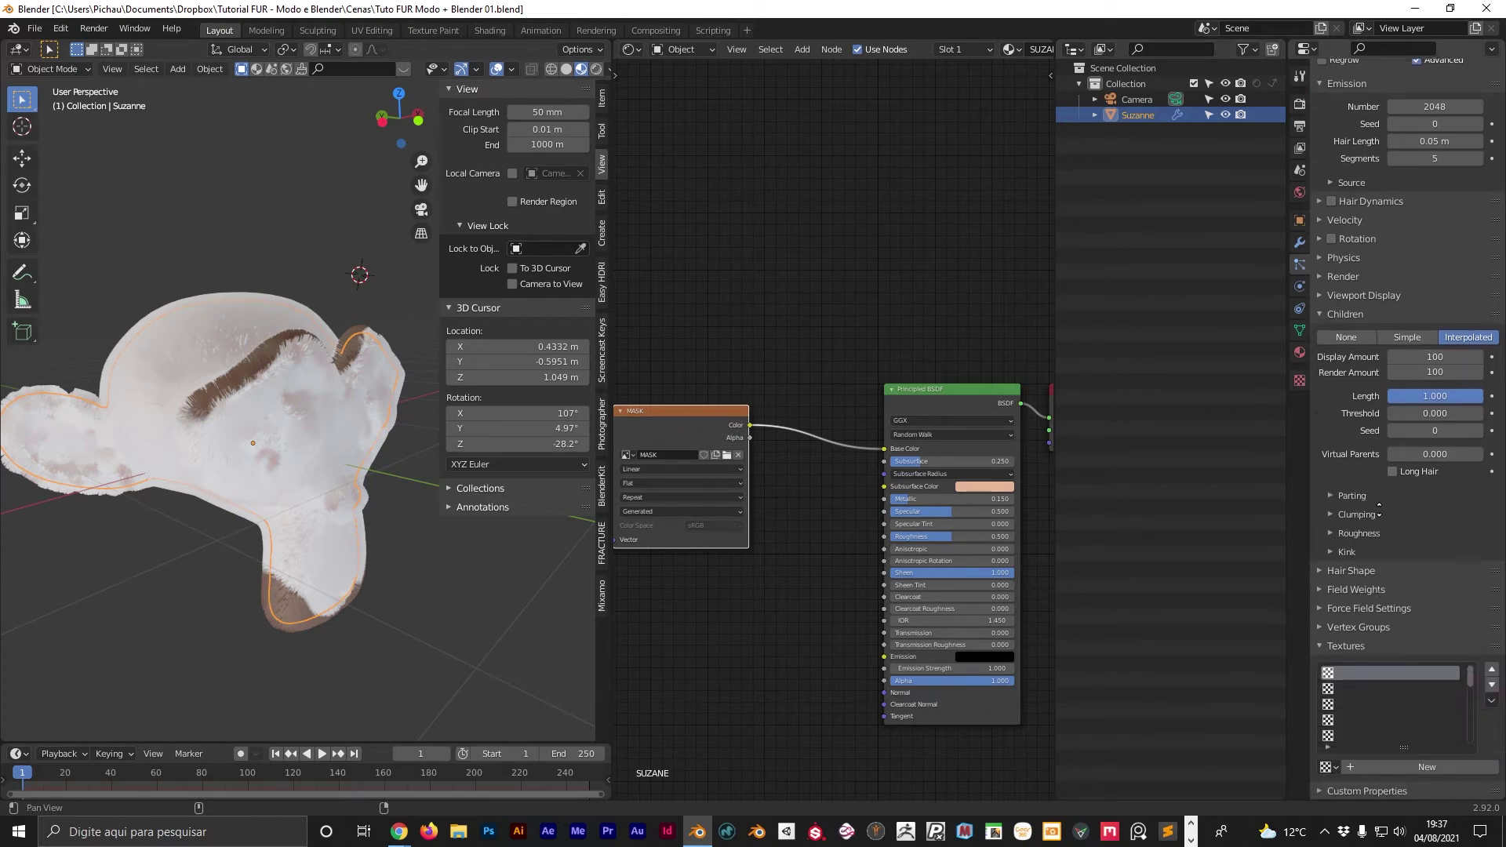
pyautogui.click(1328, 767)
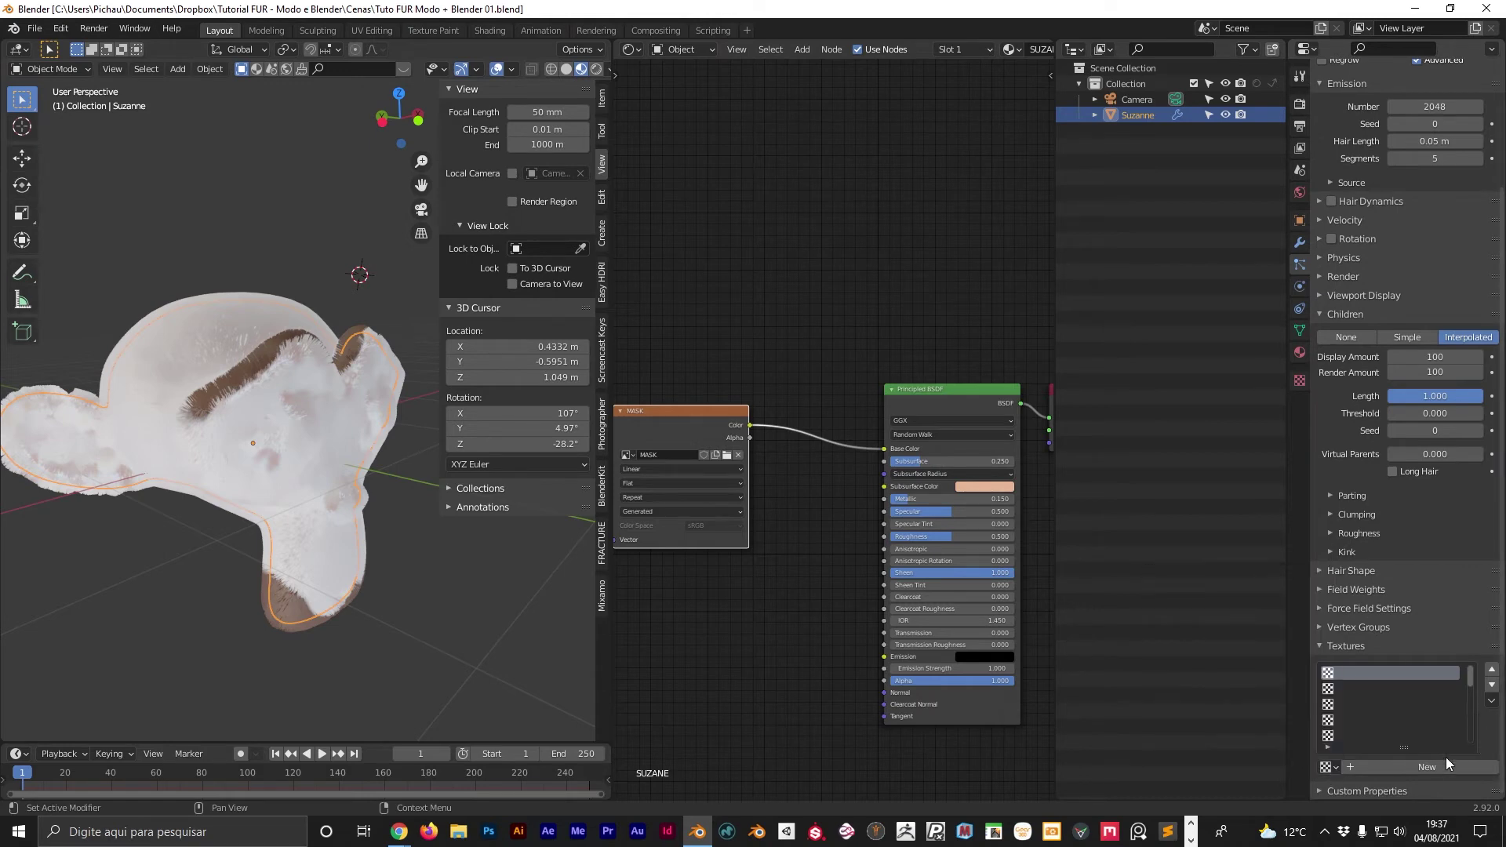
pyautogui.click(1426, 767)
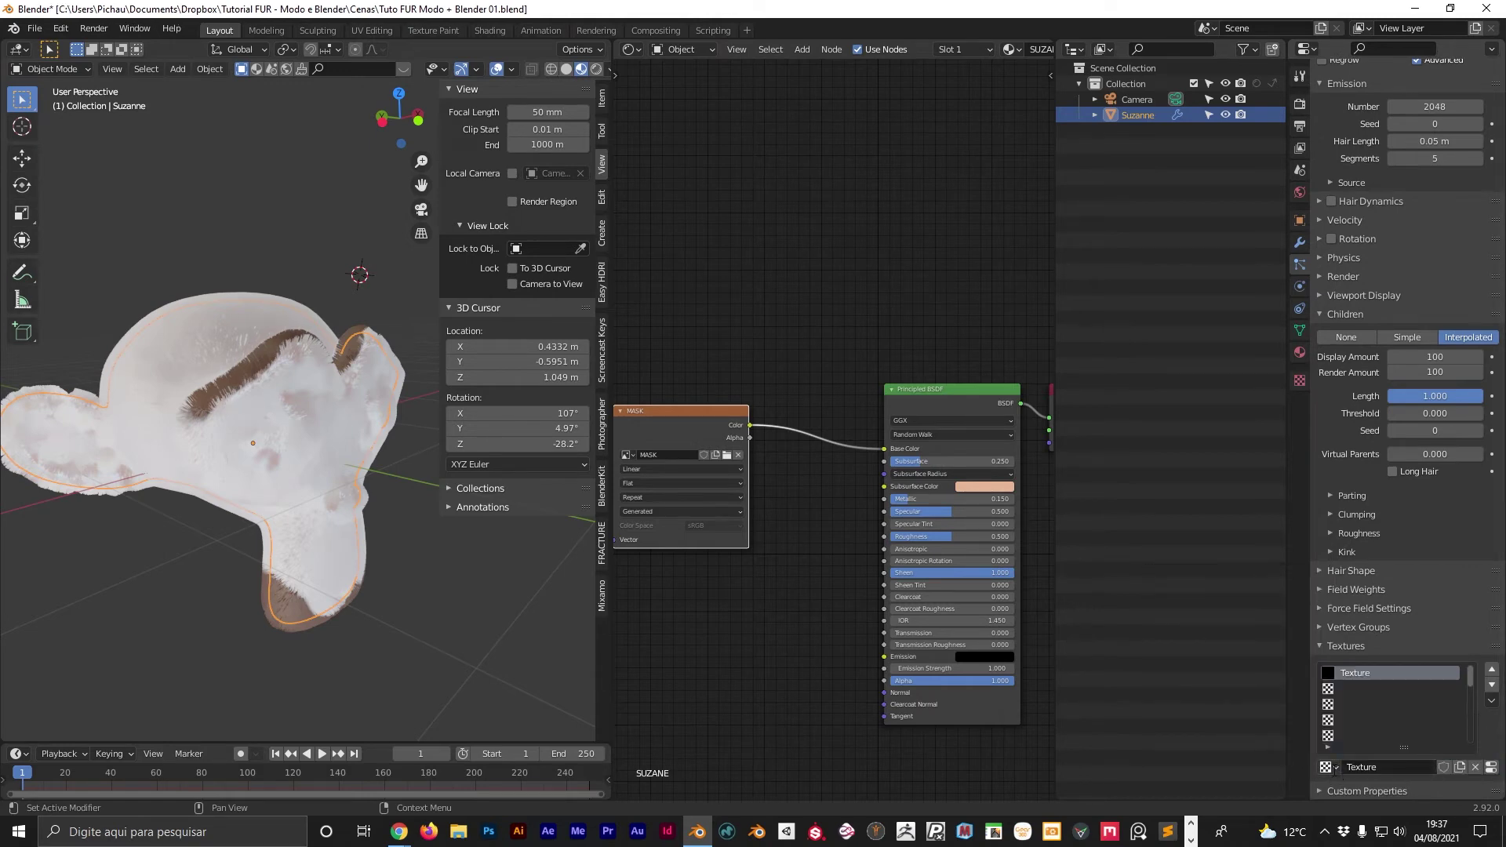
pyautogui.click(1328, 767)
pyautogui.click(1425, 767)
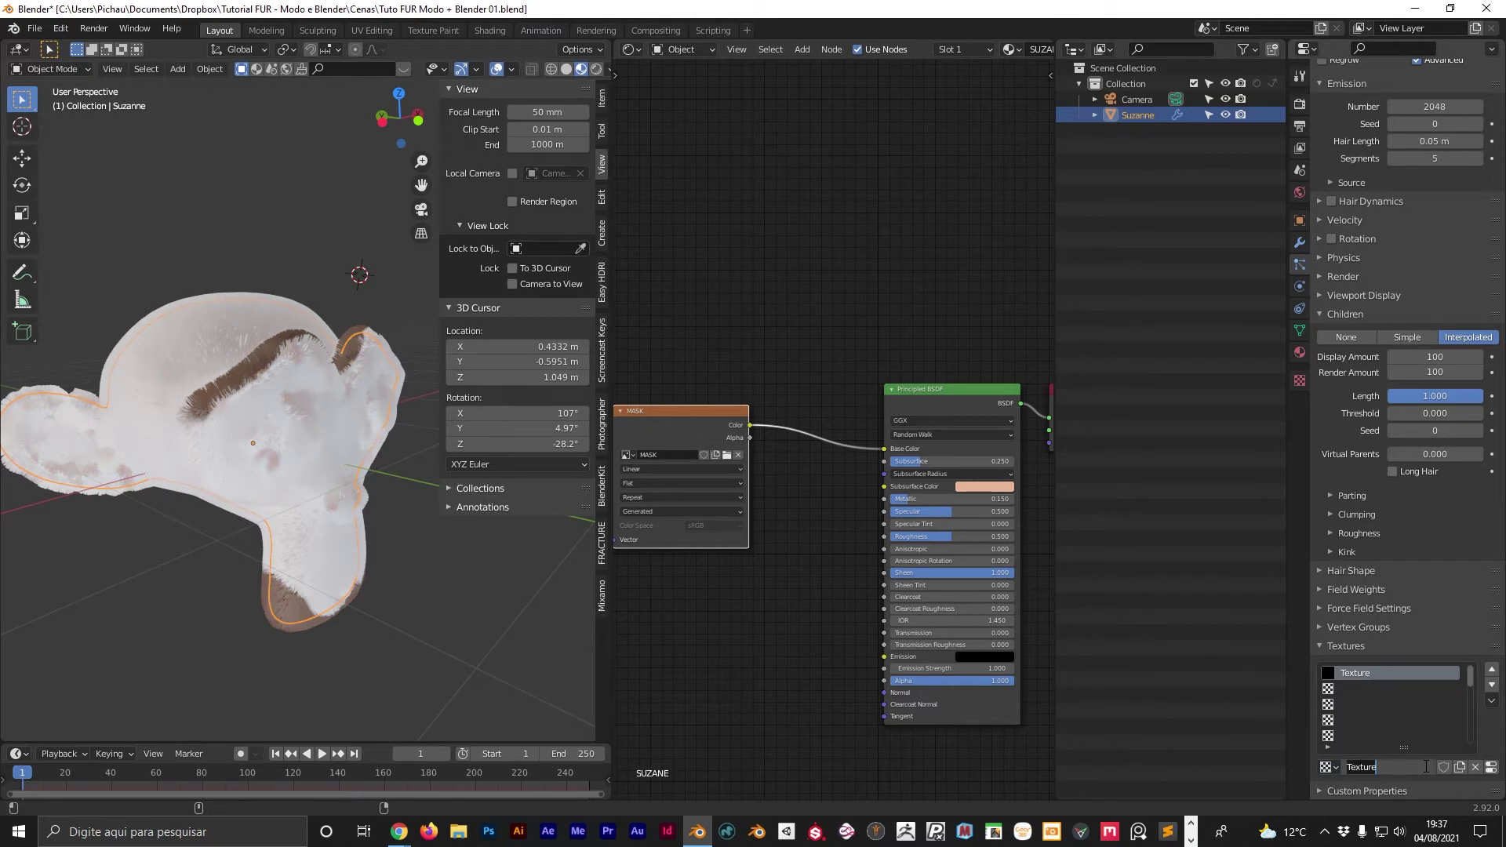
pyautogui.write('Mask')
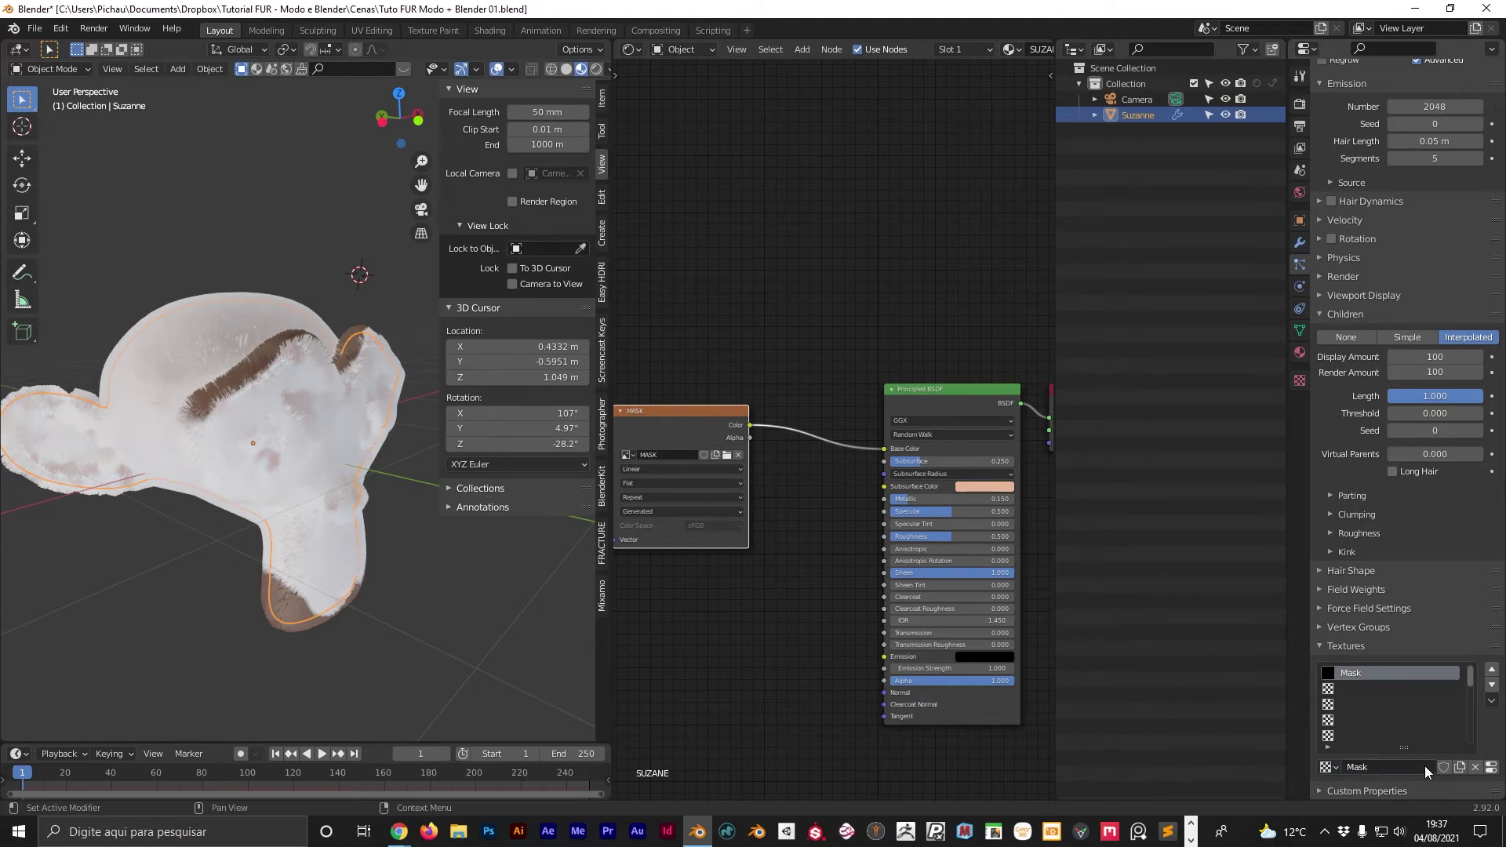
pyautogui.click(1299, 380)
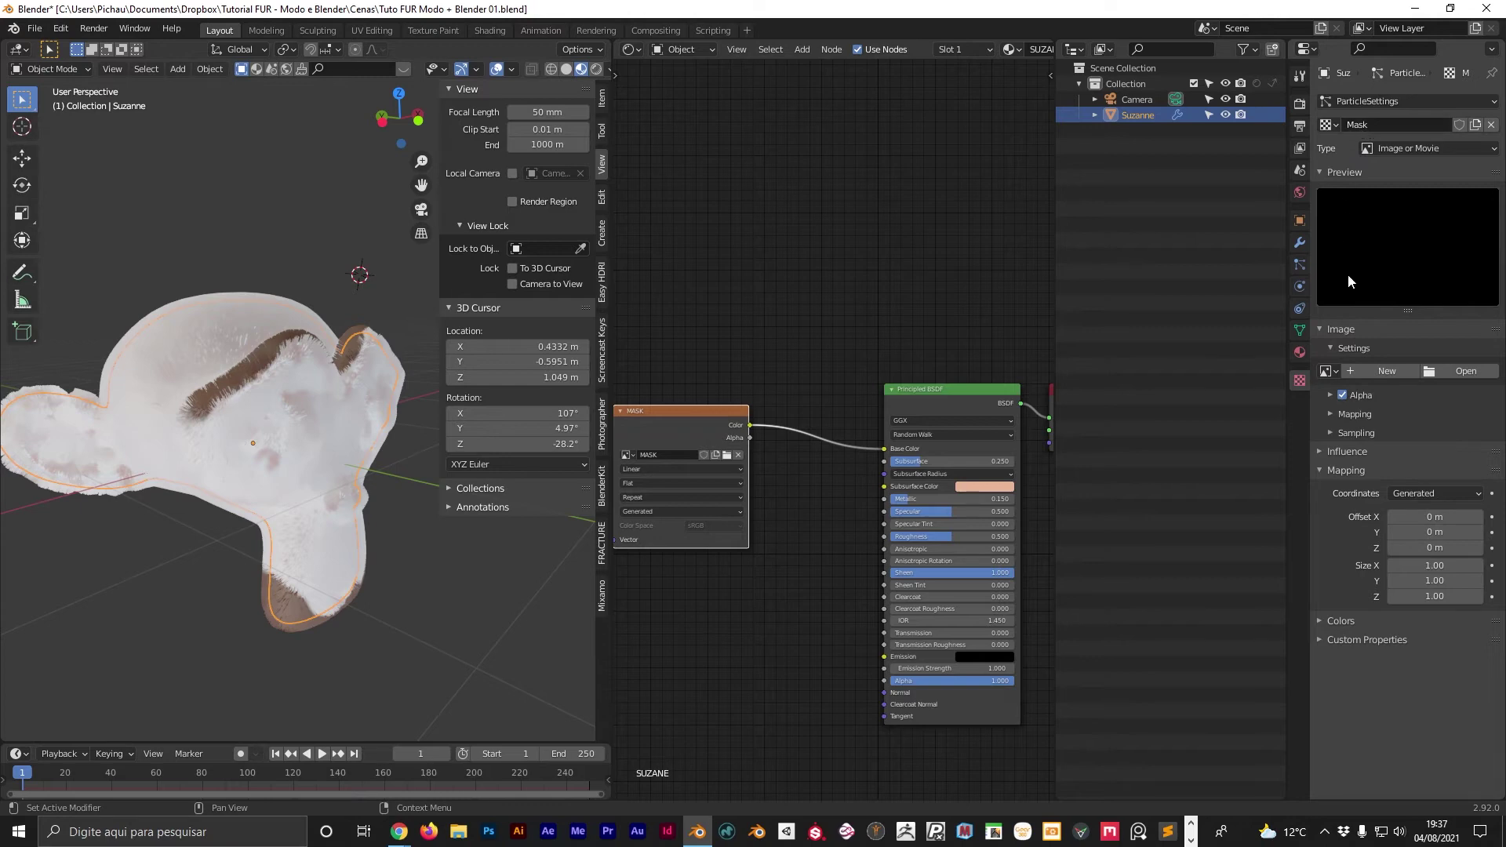
pyautogui.click(1332, 372)
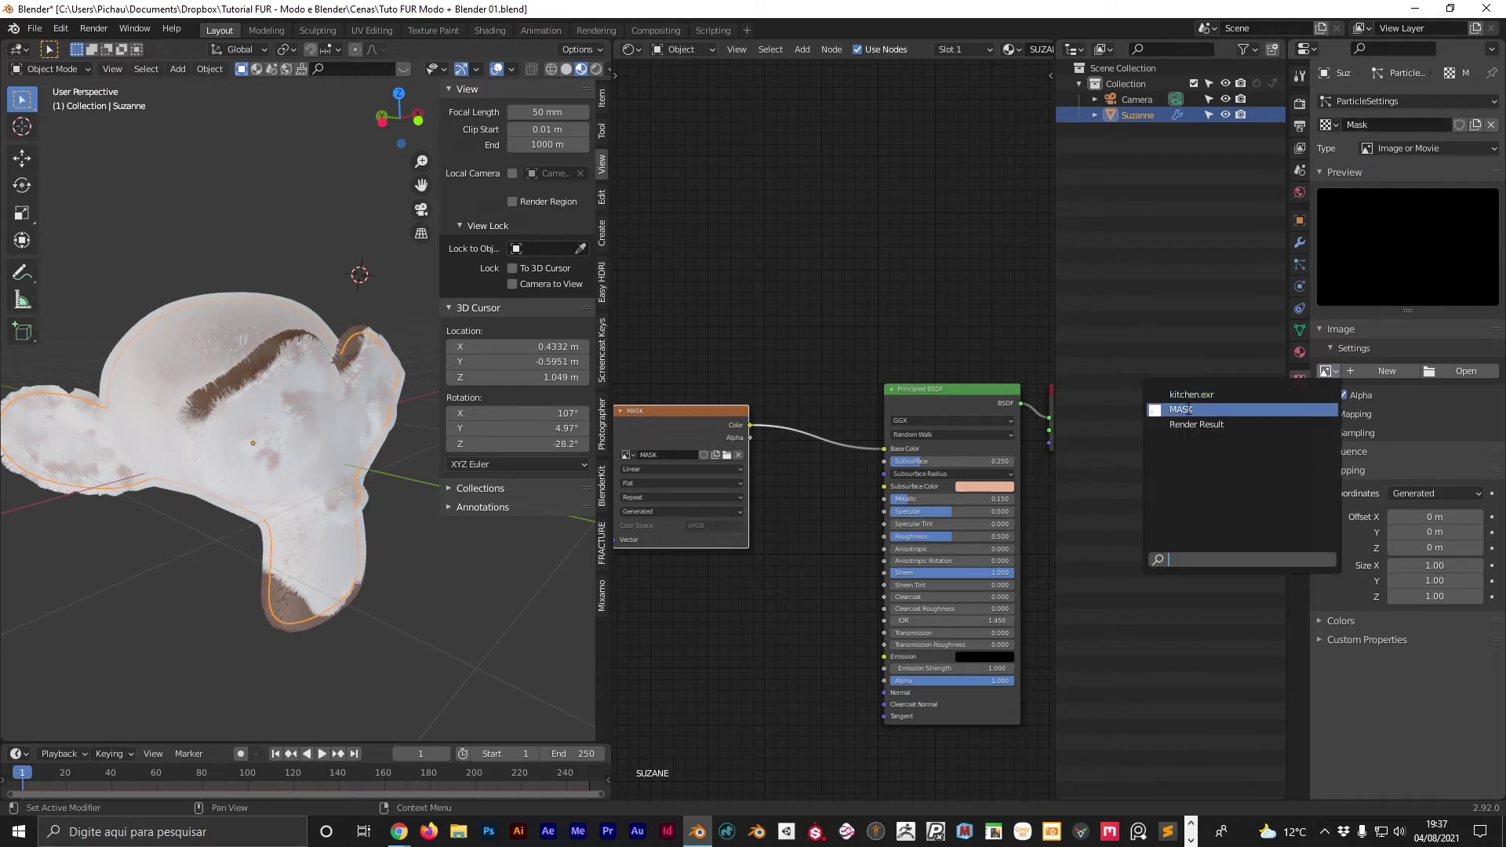
pyautogui.click(1223, 409)
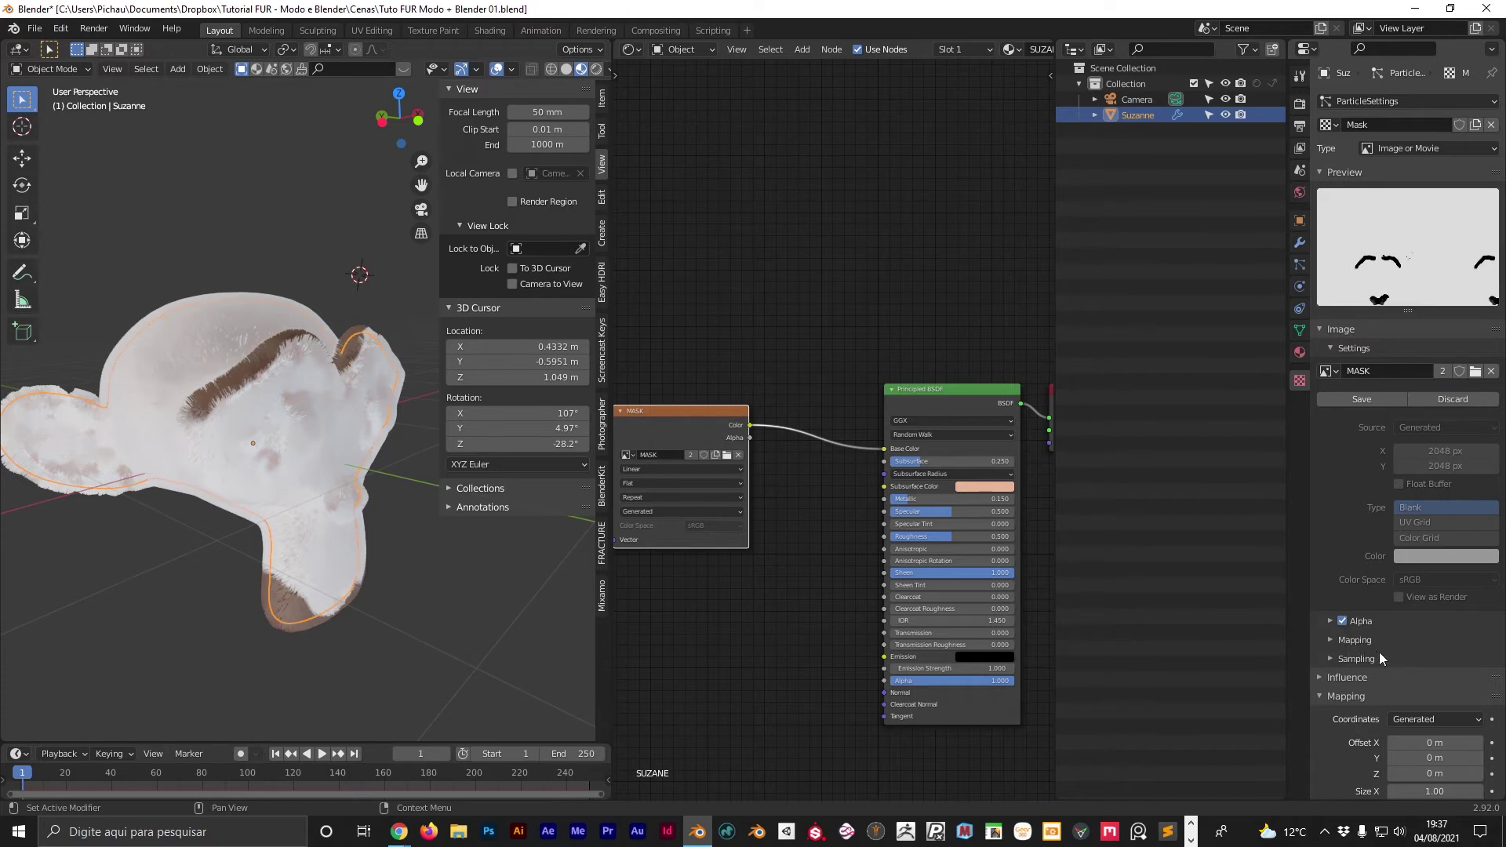
# Make the Mask texture influence hair Density and Size instead of General Time.
pyautogui.scroll(-2, 1372, 636)
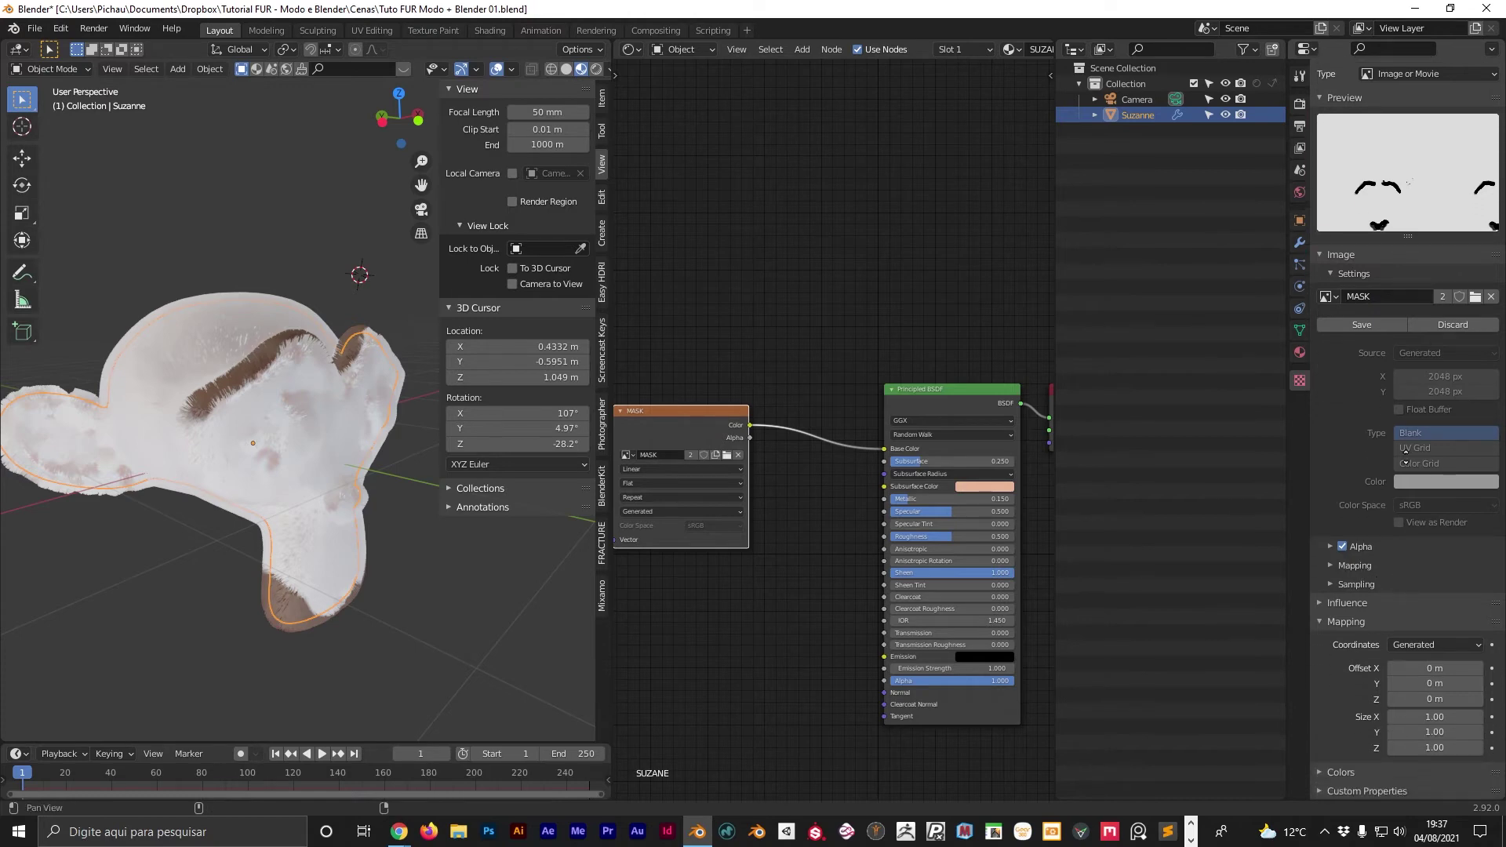
pyautogui.click(1354, 602)
pyautogui.scroll(-4, 1368, 652)
pyautogui.scroll(-3, 1353, 471)
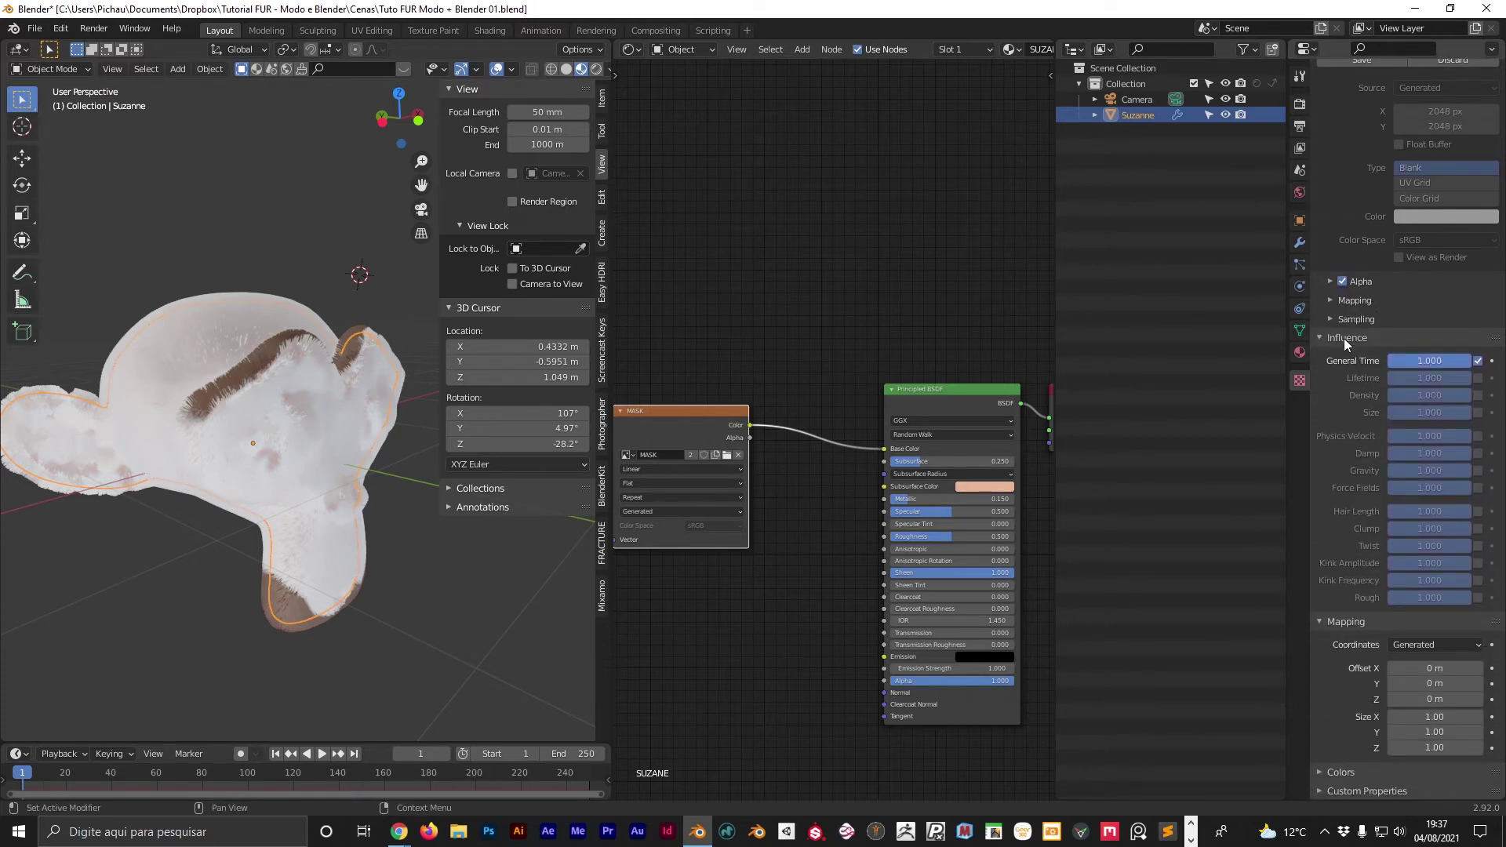
pyautogui.scroll(5, 1344, 339)
pyautogui.scroll(-5, 1371, 604)
pyautogui.click(1477, 361)
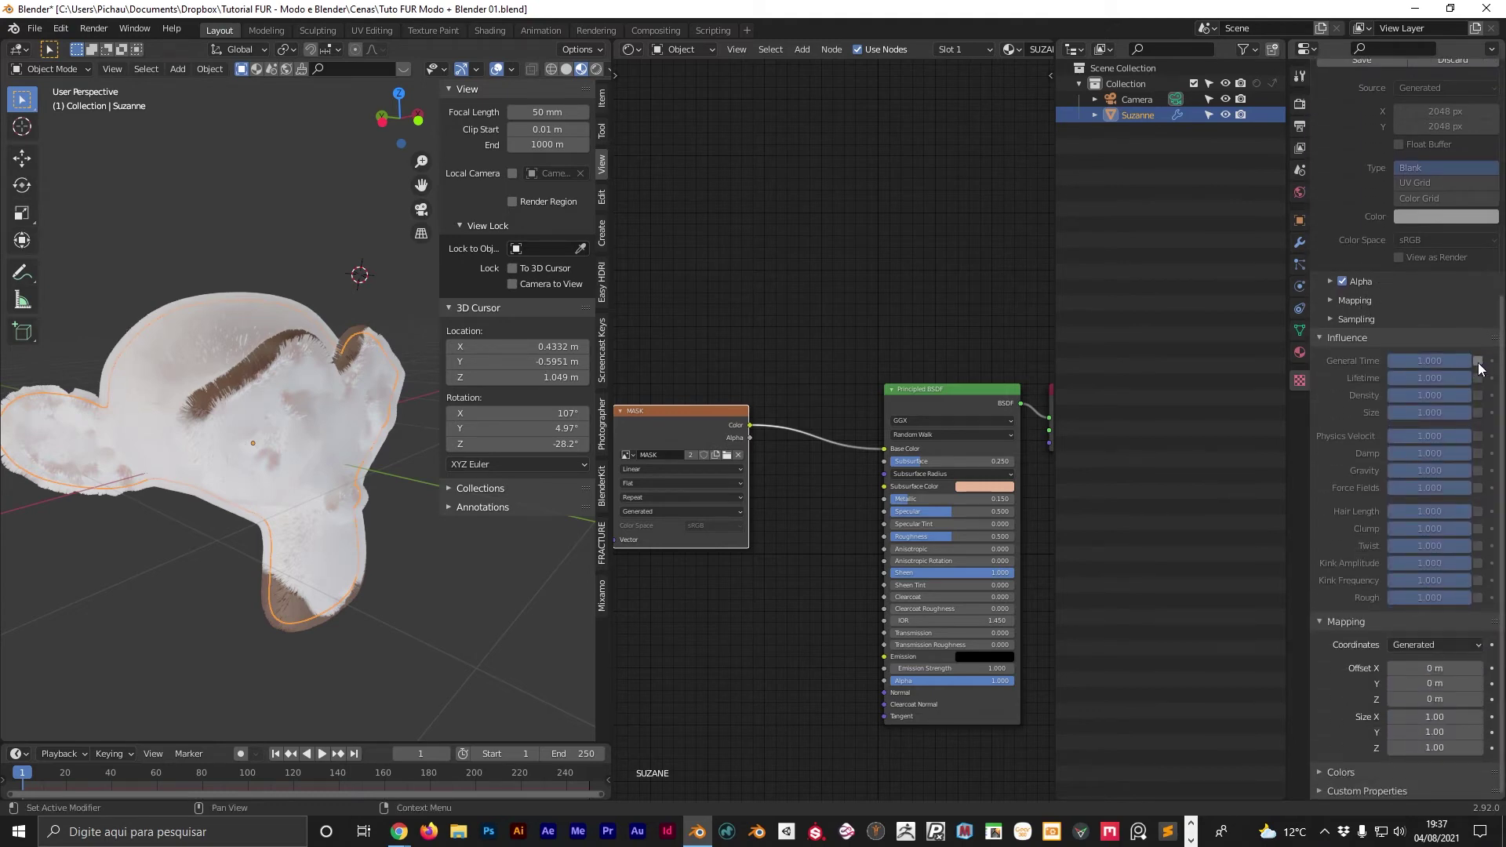
pyautogui.click(1478, 395)
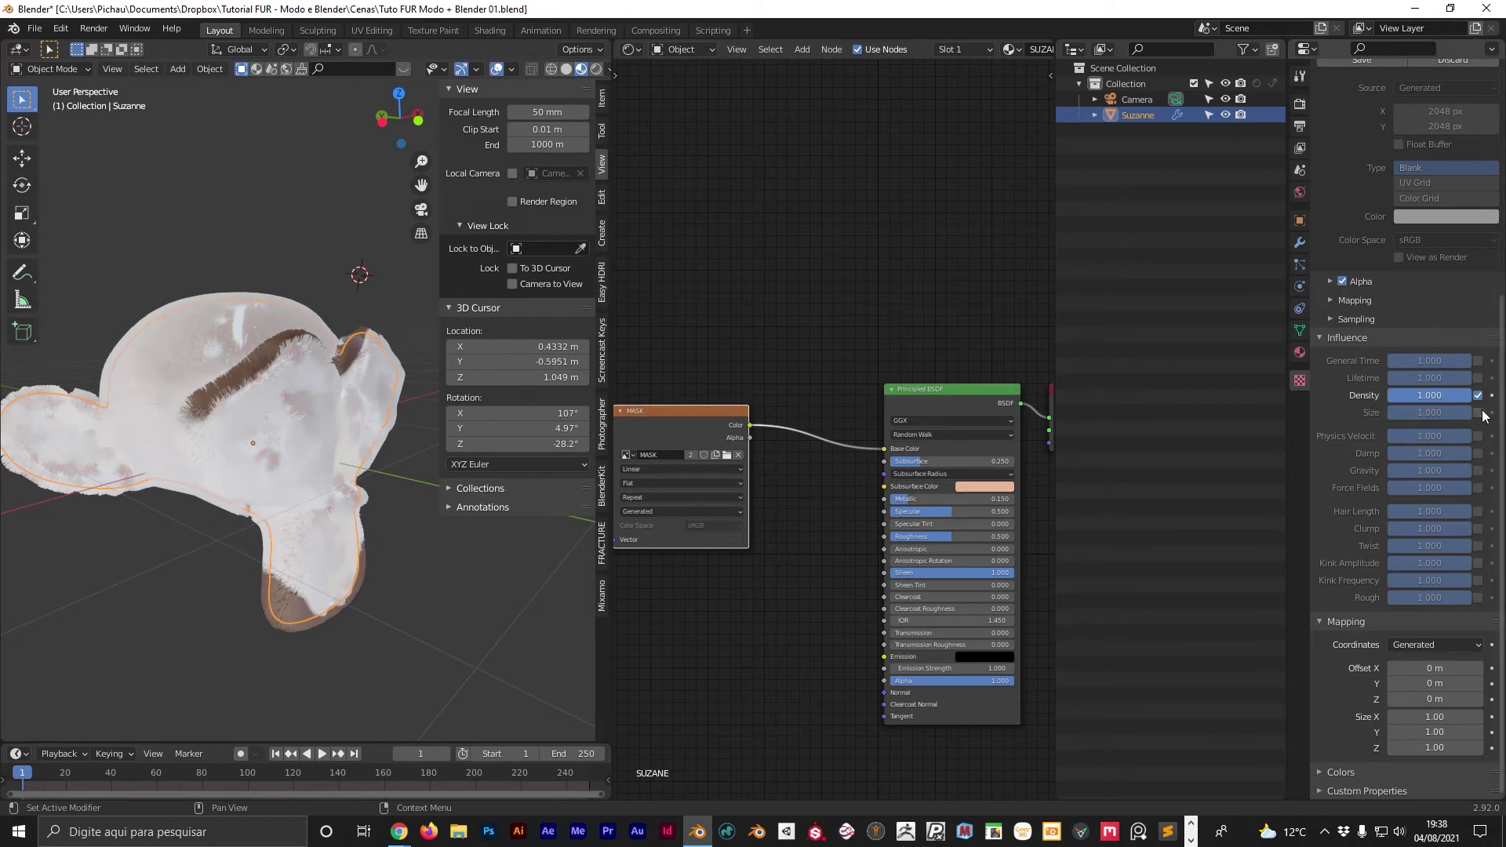
pyautogui.click(1478, 413)
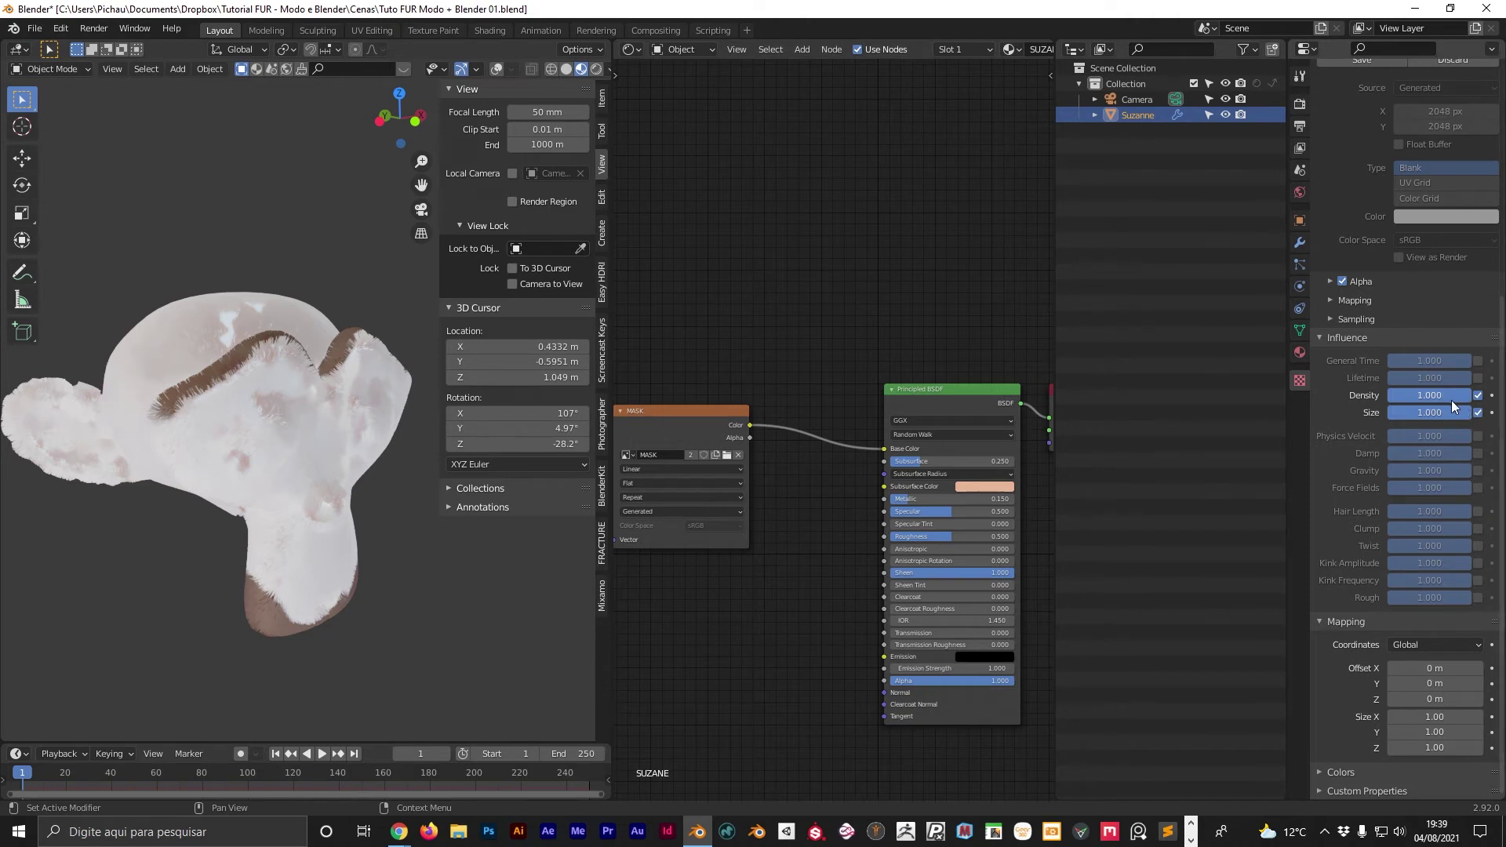
# Map the Mask texture through UV coordinates on UVMap, then orbit to inspect the hair.
pyautogui.click(1432, 646)
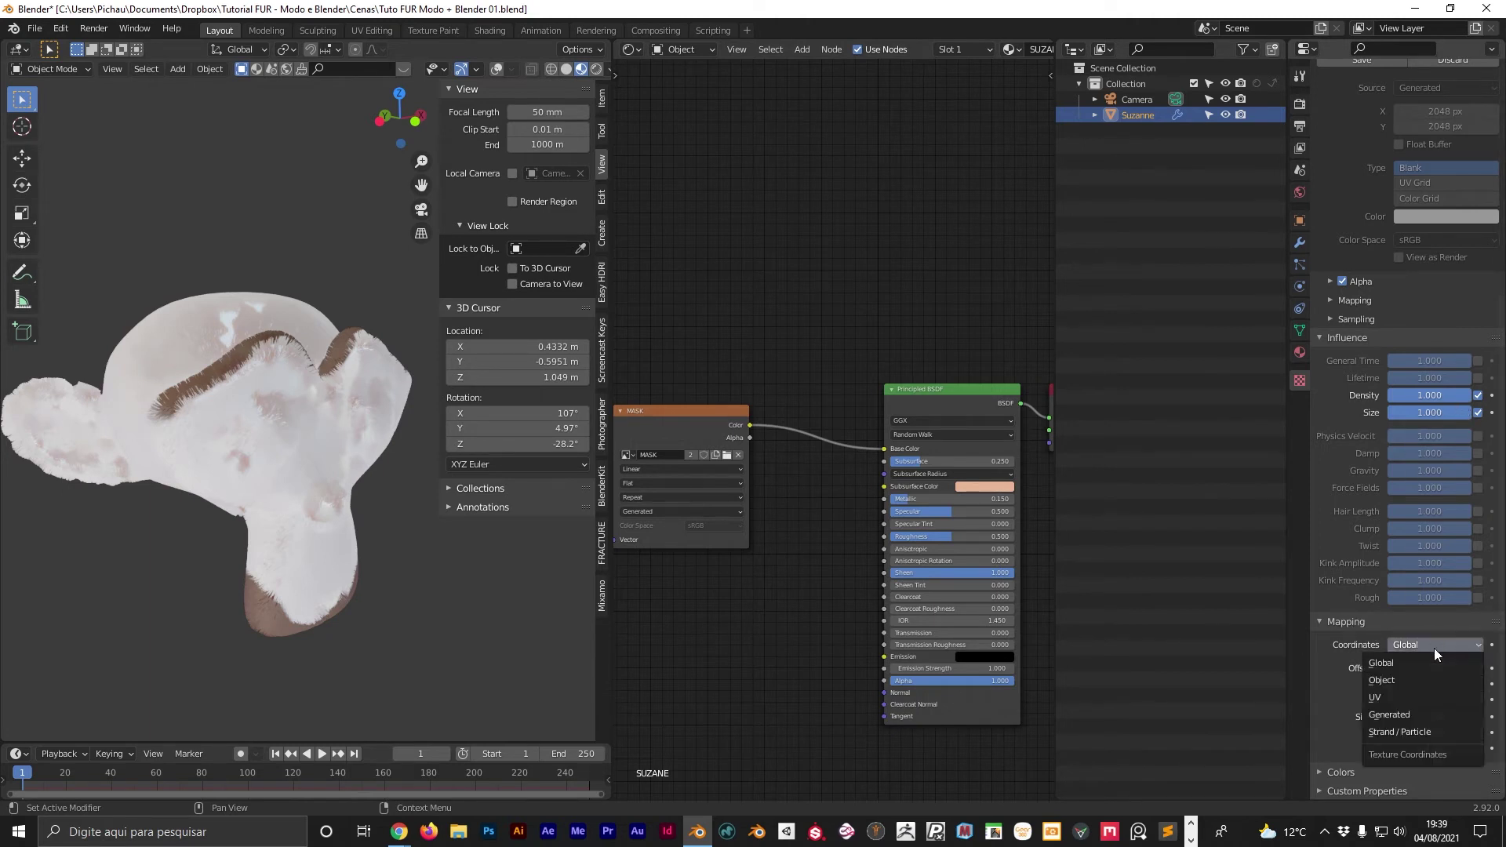
pyautogui.click(1402, 700)
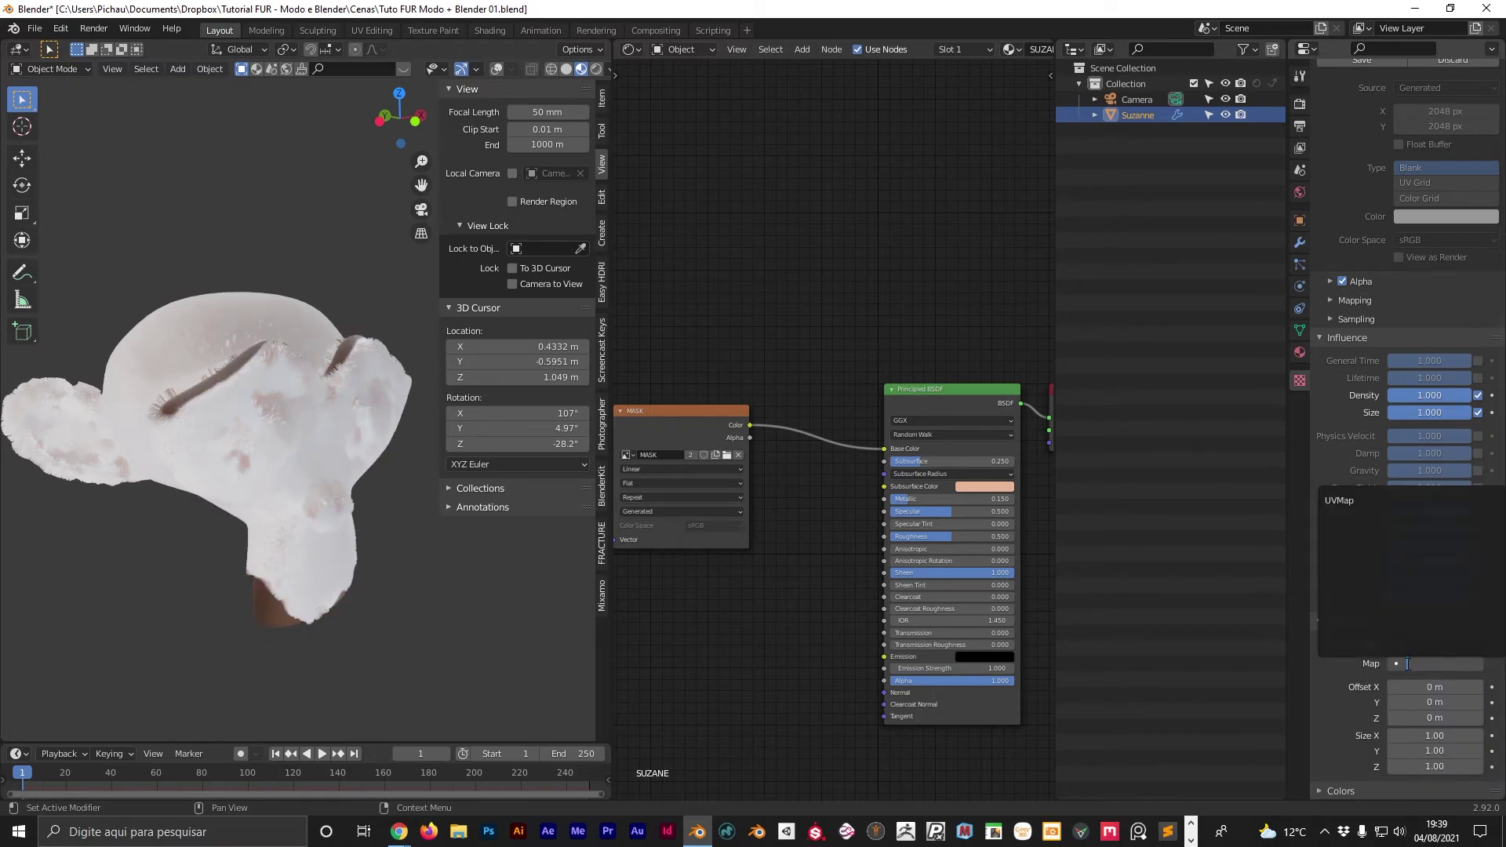
pyautogui.click(1366, 509)
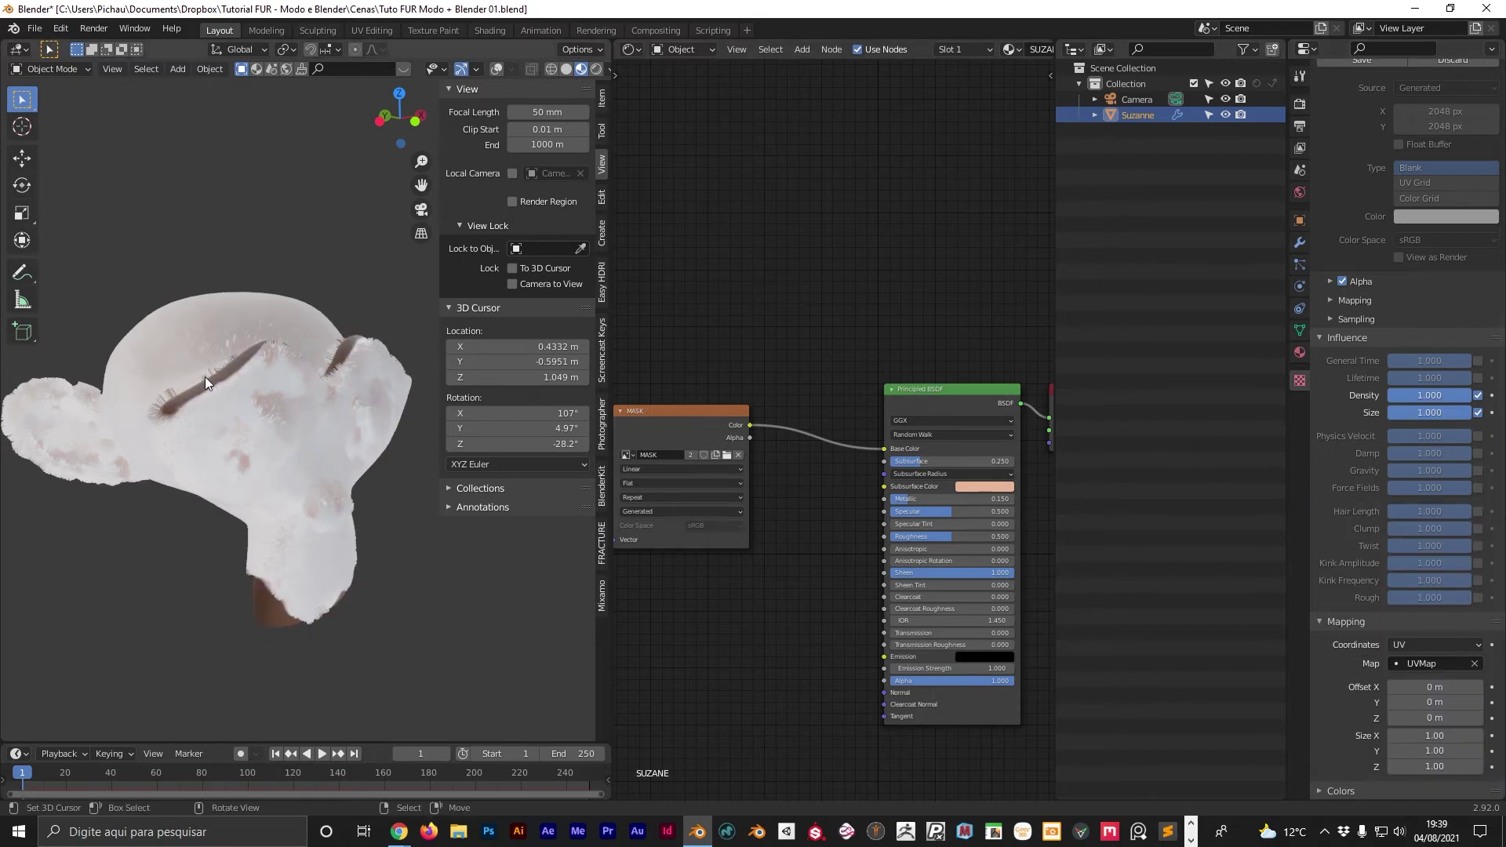
pyautogui.moveTo(318, 478)
pyautogui.mouseDown(button='middle')
pyautogui.moveTo(299, 516)
pyautogui.moveTo(289, 397)
pyautogui.moveTo(242, 431)
pyautogui.moveTo(404, 454)
pyautogui.moveTo(326, 558)
pyautogui.moveTo(149, 554)
pyautogui.moveTo(198, 435)
pyautogui.mouseUp(button='middle')
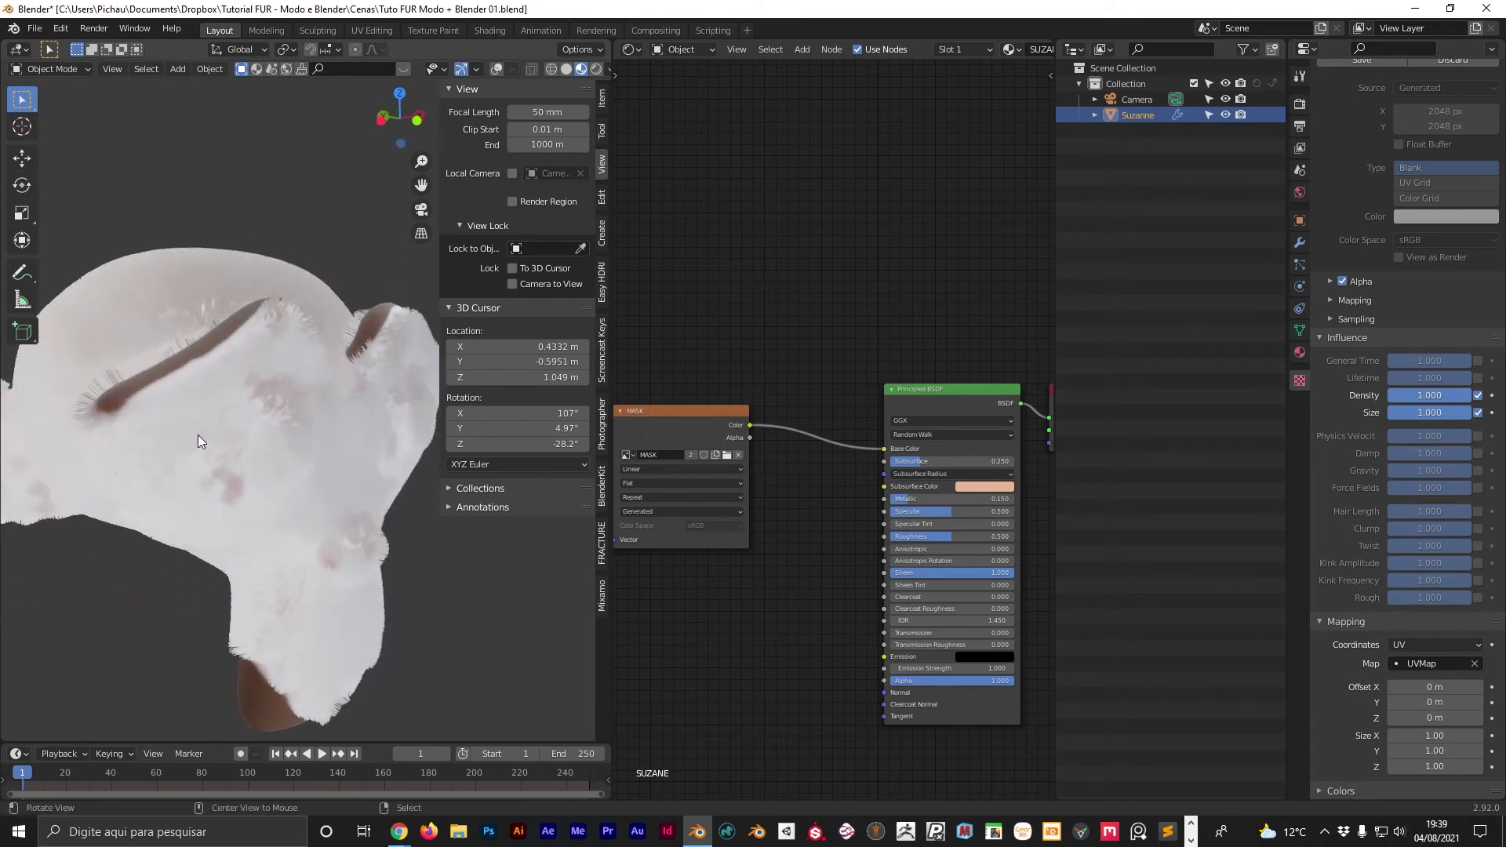
# Undo the last change, confirm a Density influence of -1, and view through the camera.
pyautogui.hotkey('ctrl', 'z')
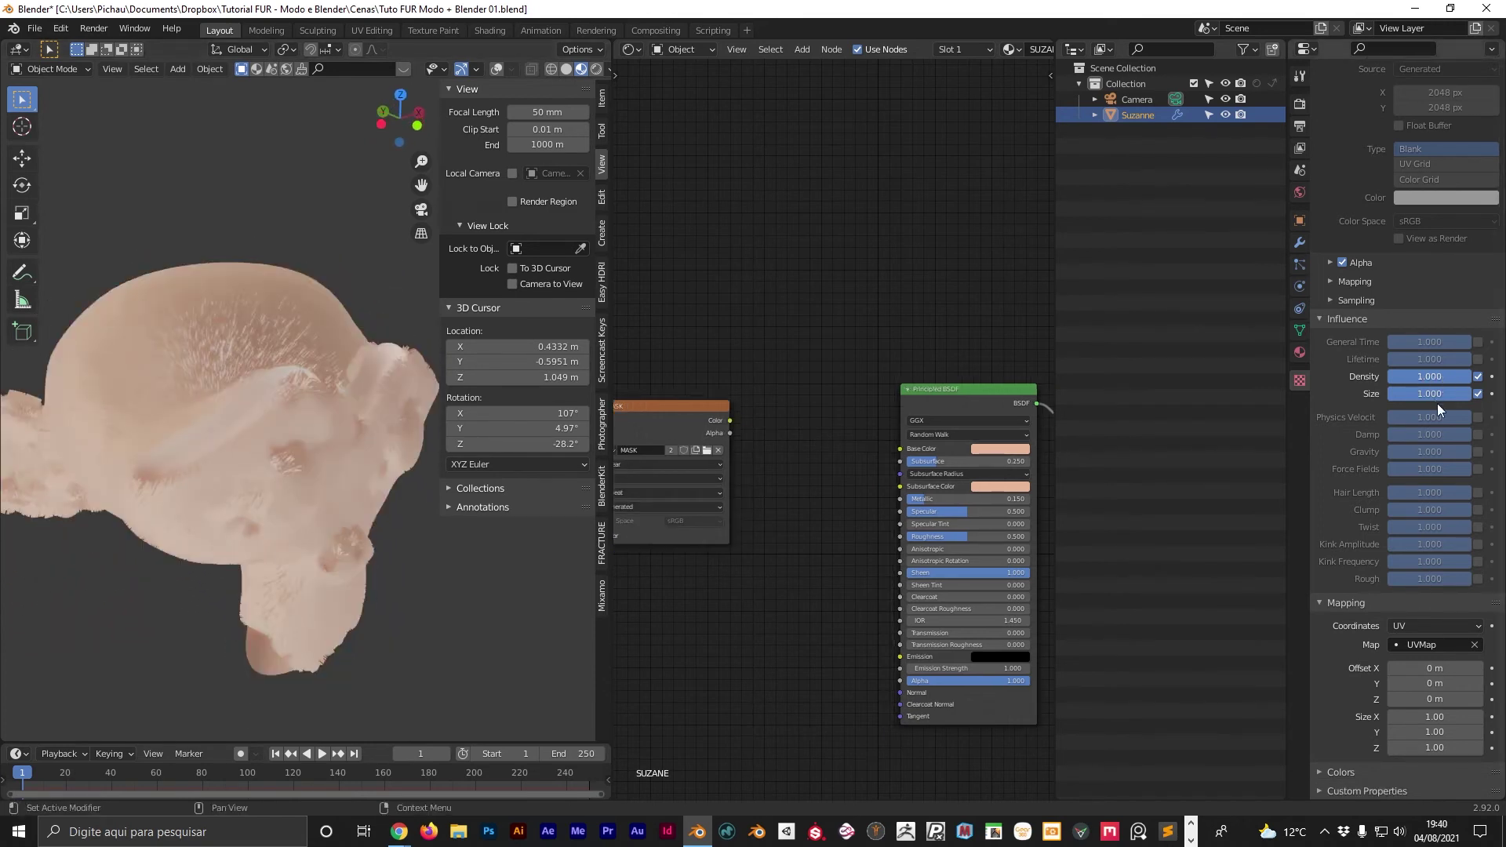
pyautogui.write('-1')
pyautogui.press('Return')
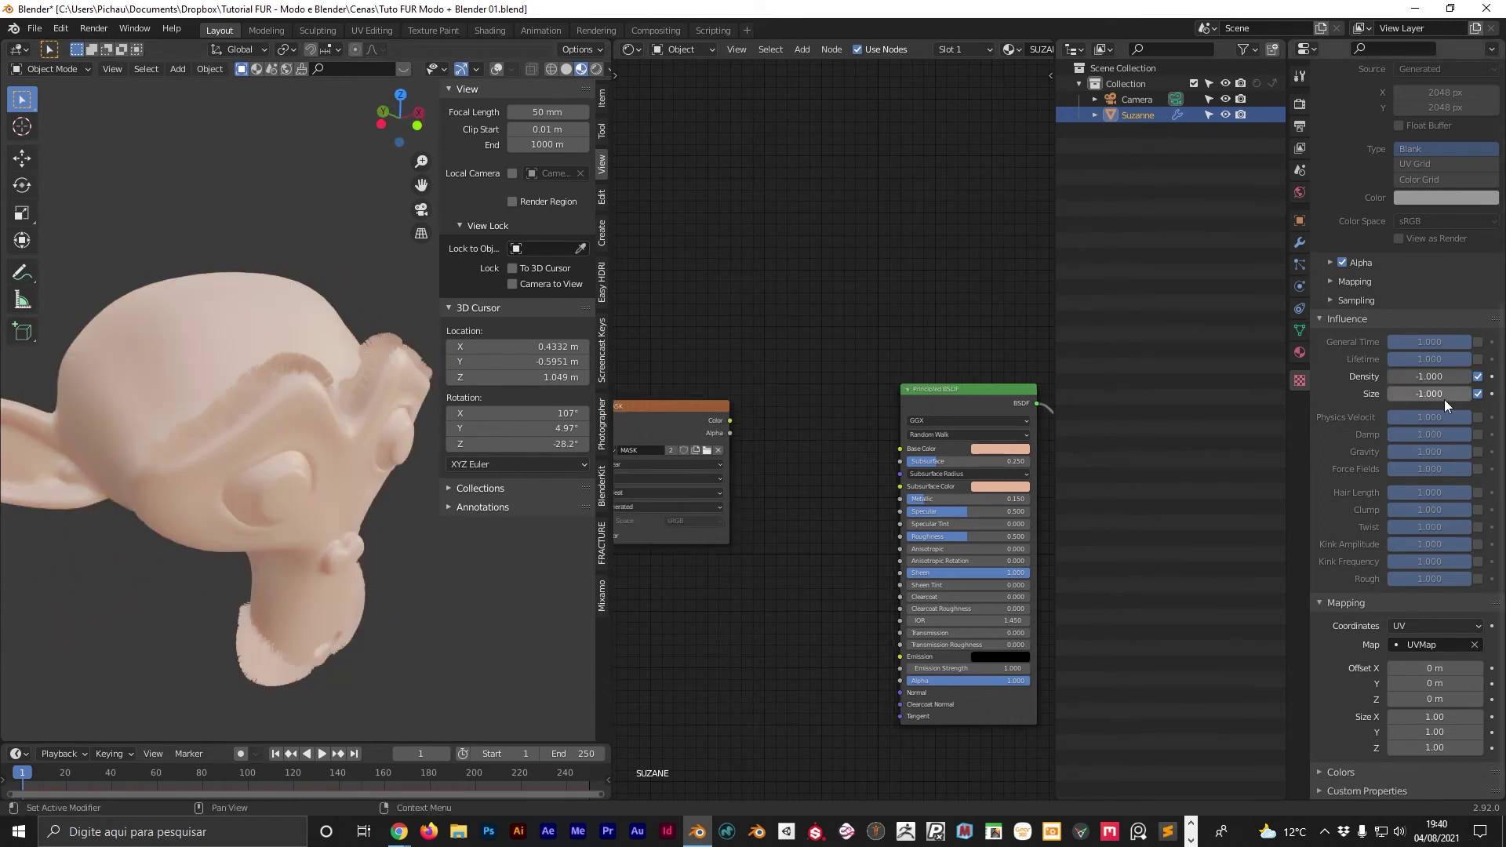
pyautogui.moveTo(317, 425)
pyautogui.mouseDown(button='middle')
pyautogui.moveTo(257, 473)
pyautogui.moveTo(214, 401)
pyautogui.moveTo(290, 416)
pyautogui.moveTo(190, 433)
pyautogui.moveTo(295, 506)
pyautogui.moveTo(391, 517)
pyautogui.moveTo(394, 497)
pyautogui.moveTo(345, 499)
pyautogui.mouseUp(button='middle')
pyautogui.press('KP_0')
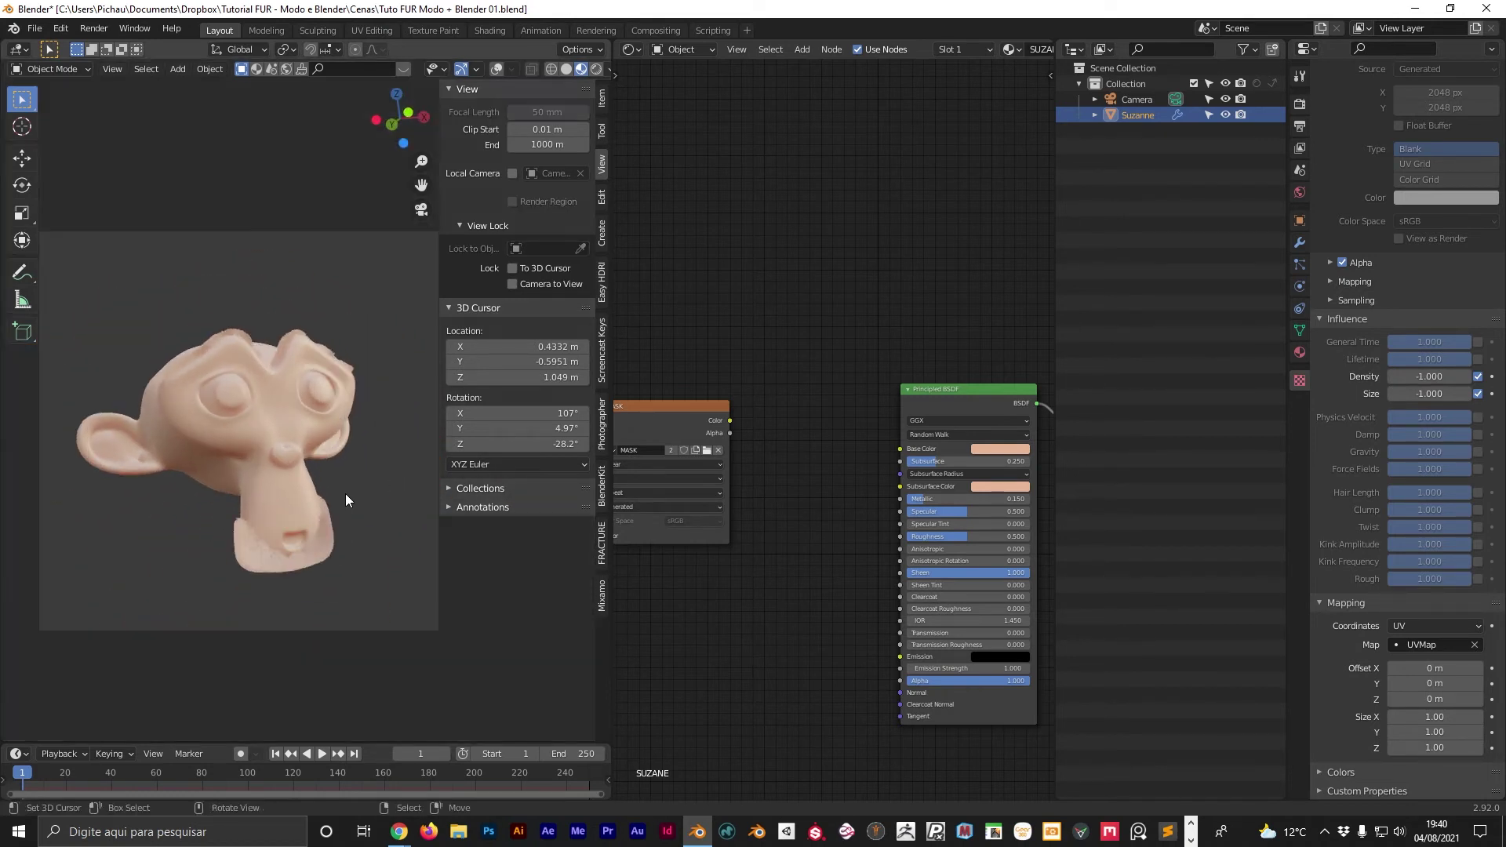
# Review the particle, material and Mask texture settings, save, and switch to Rendered shading.
pyautogui.click(1301, 265)
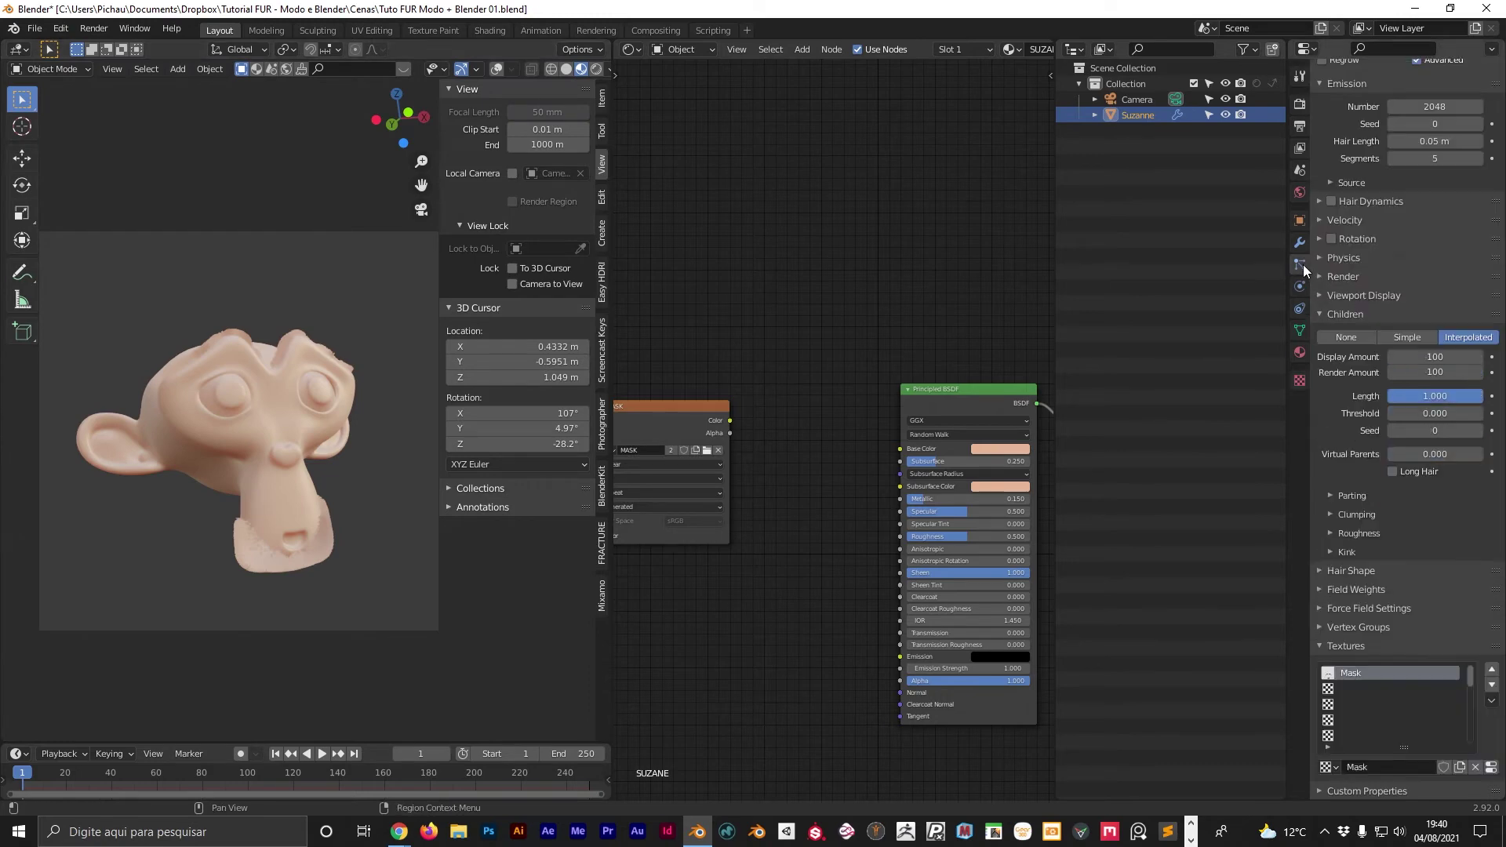
pyautogui.click(1301, 352)
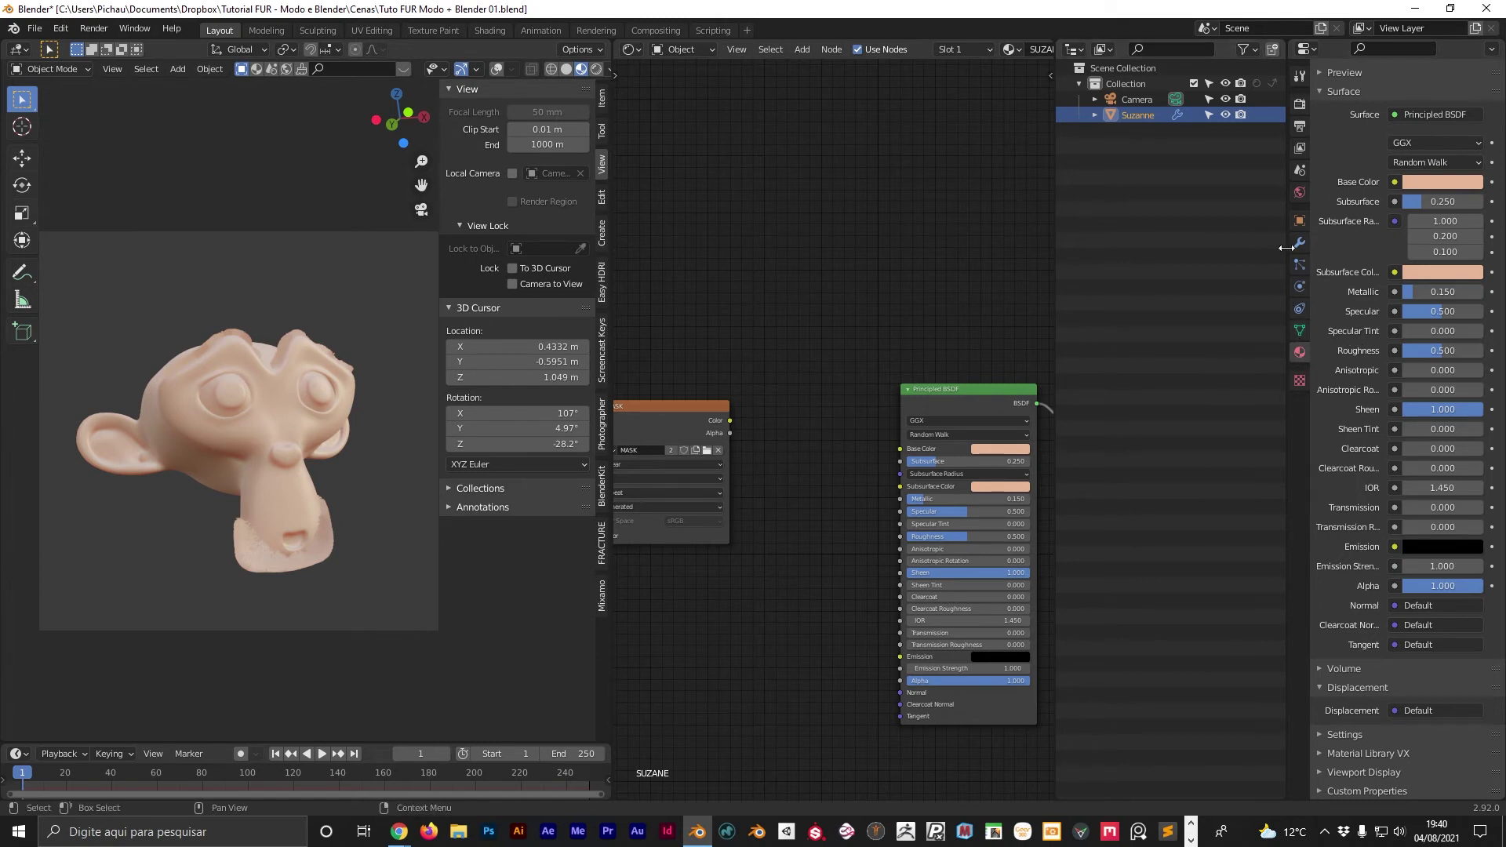
pyautogui.click(1300, 265)
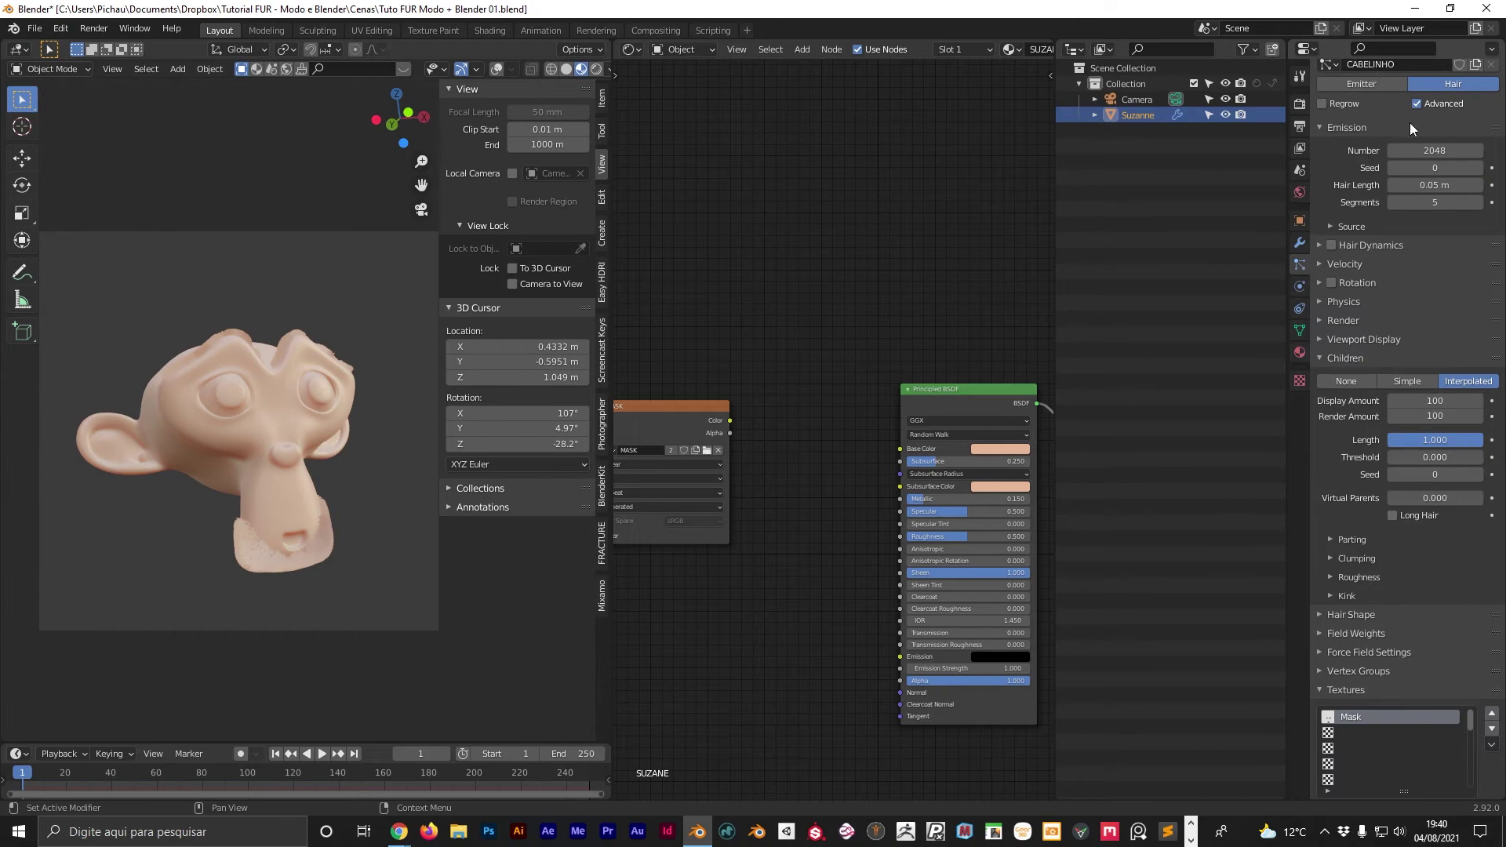
pyautogui.click(1299, 379)
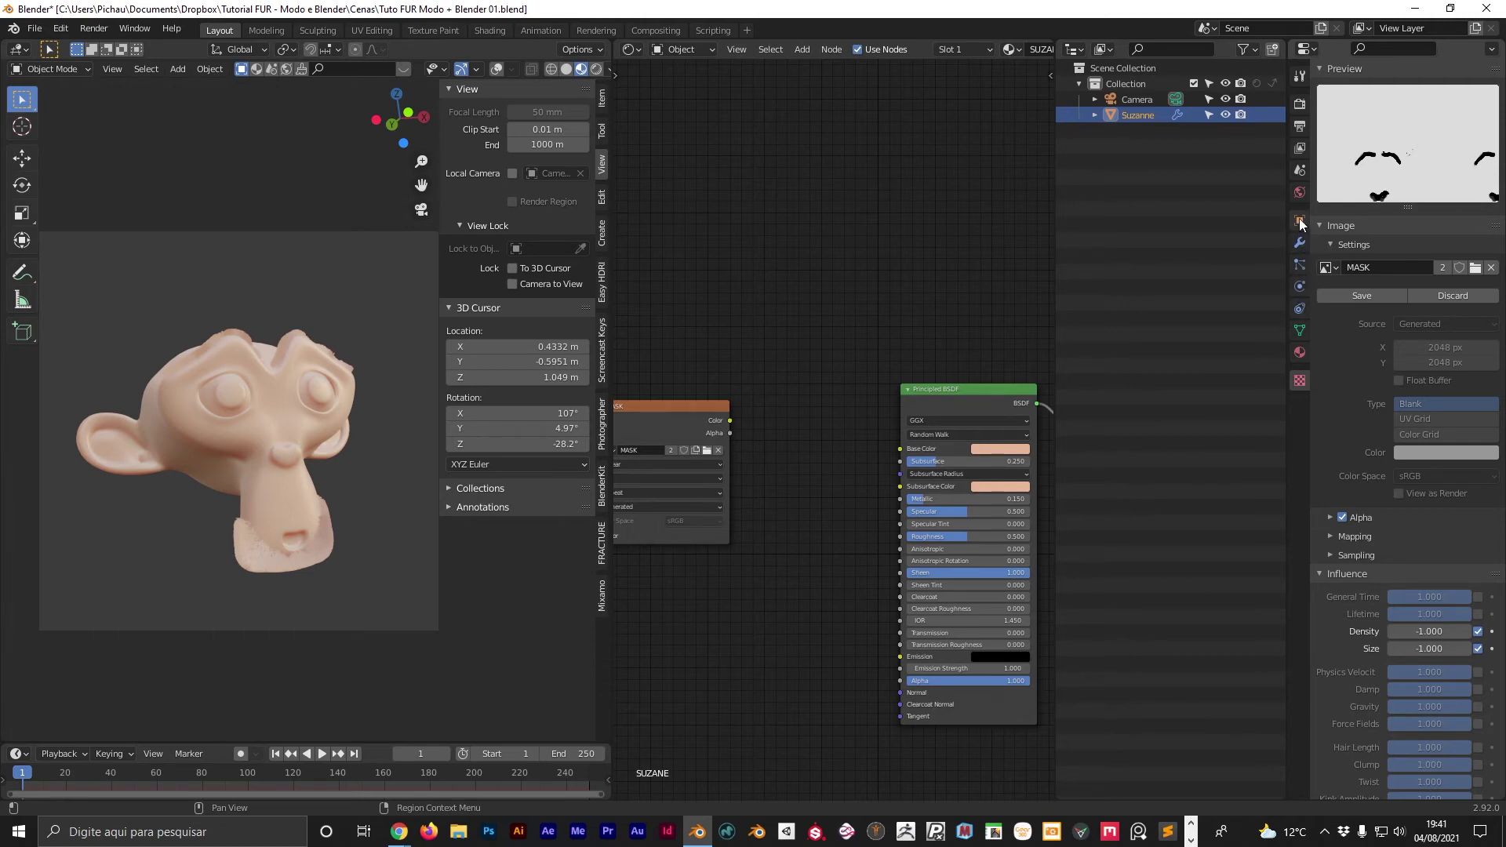
pyautogui.click(1299, 265)
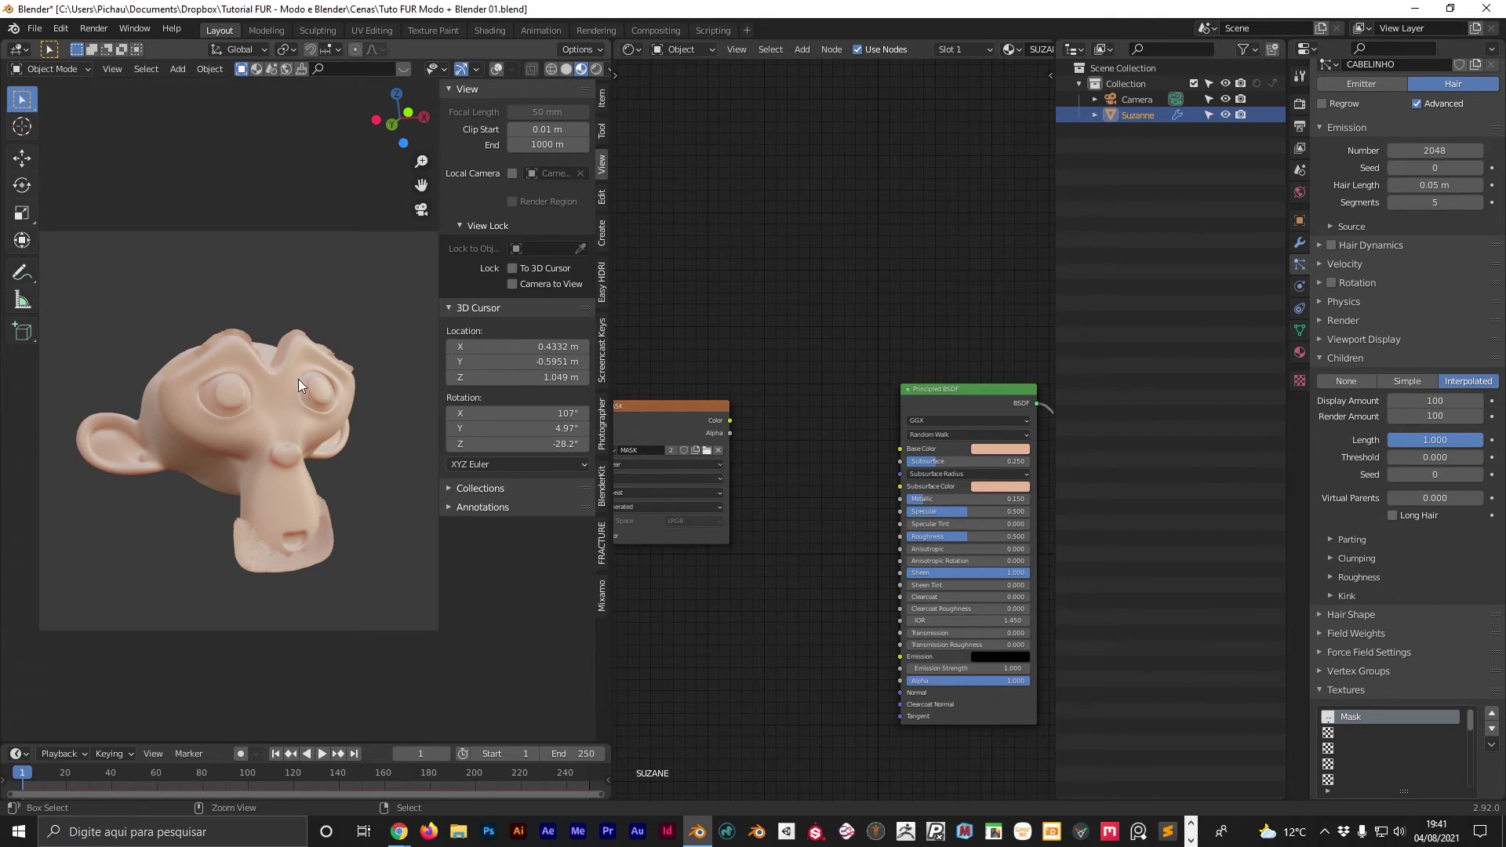
pyautogui.hotkey('ctrl', 's')
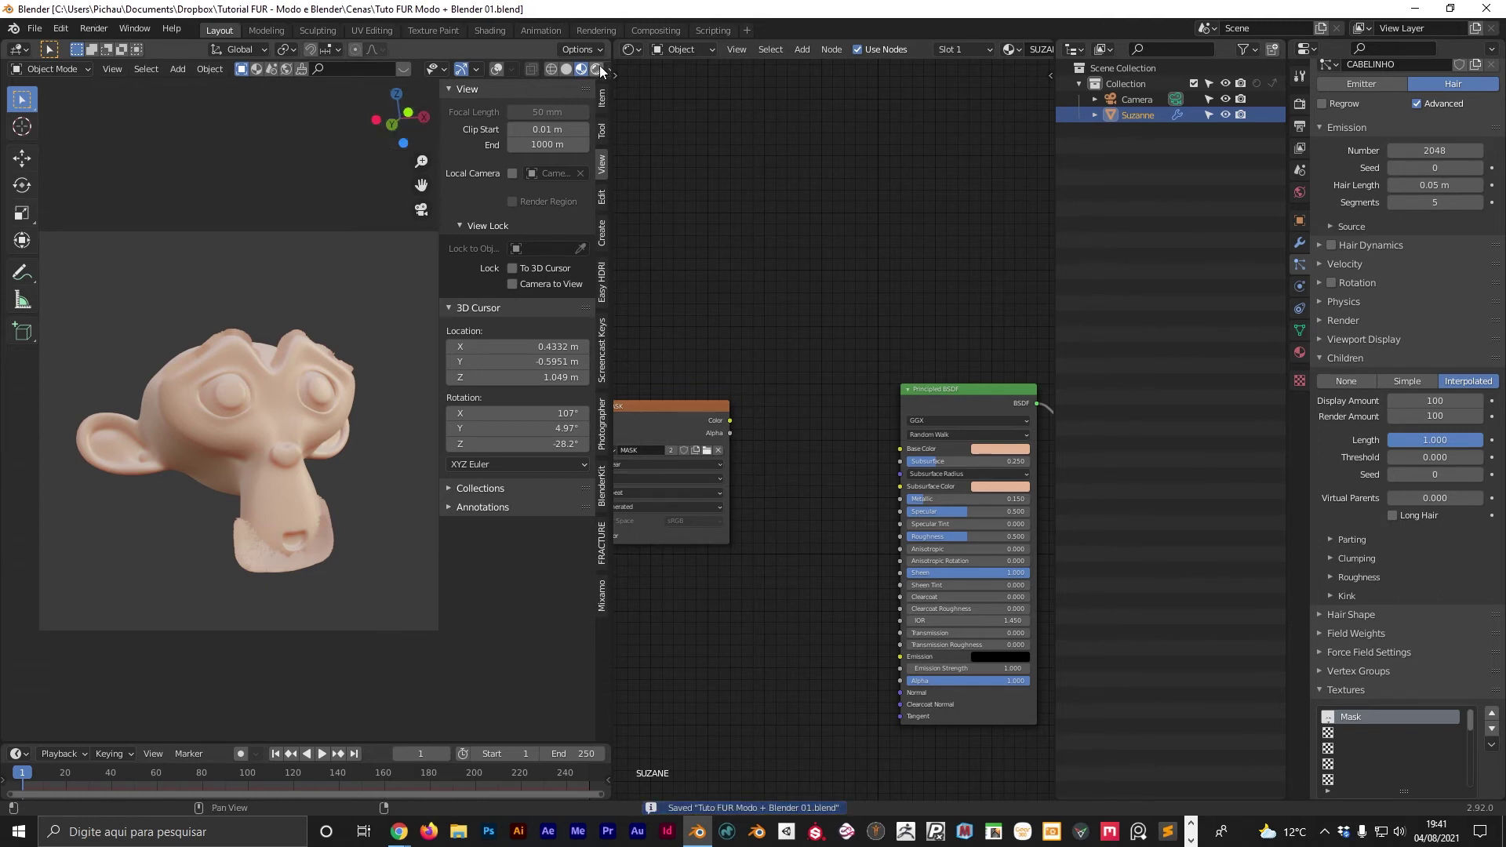
pyautogui.click(594, 69)
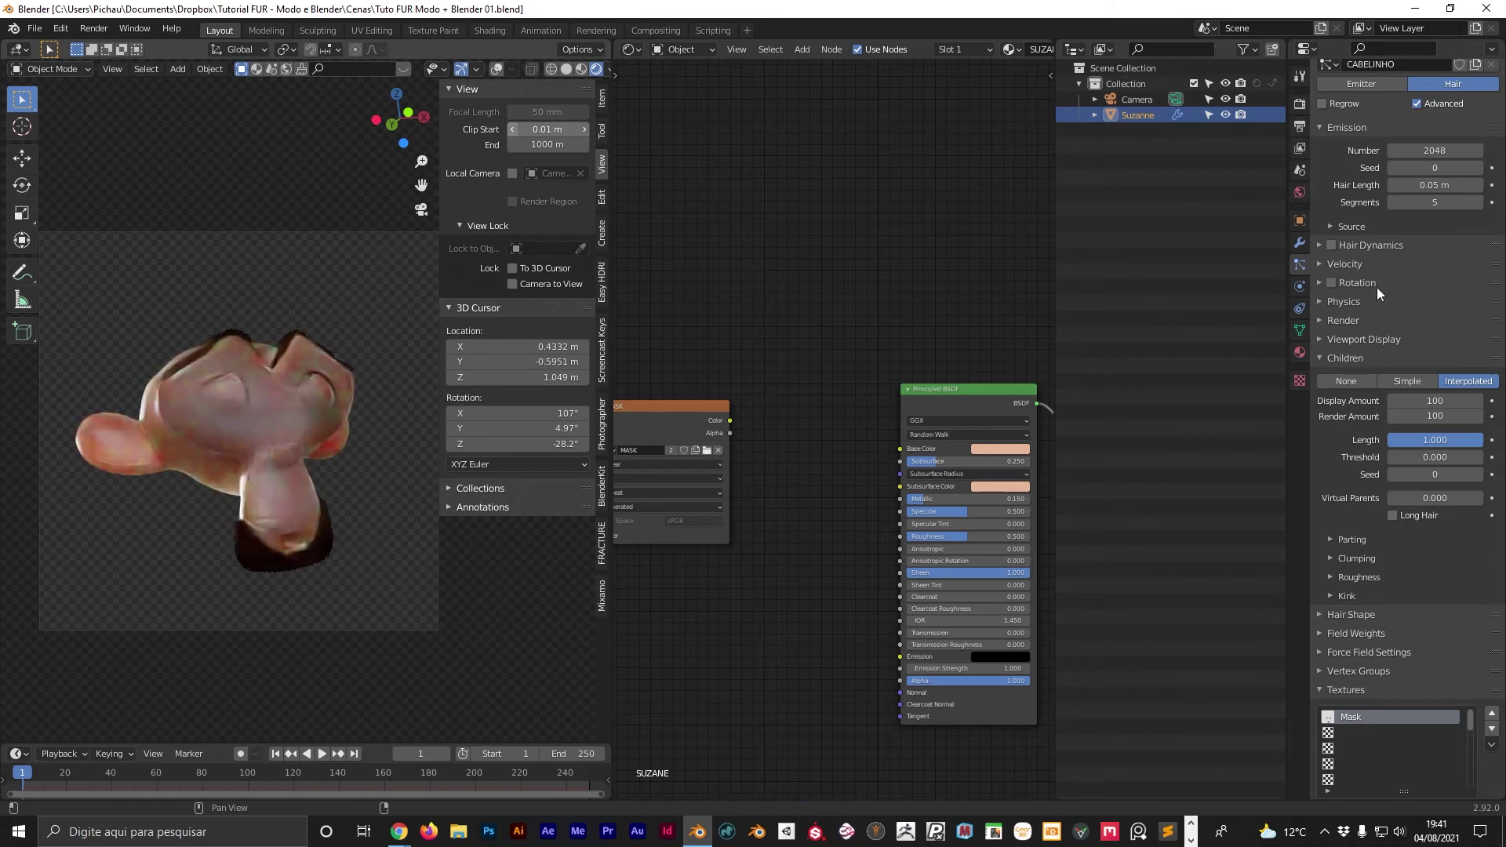
# Set the hair emission number to 512 and inspect it in Material Preview shading.
pyautogui.doubleClick(1458, 150)
pyautogui.write('2')
pyautogui.press('Return')
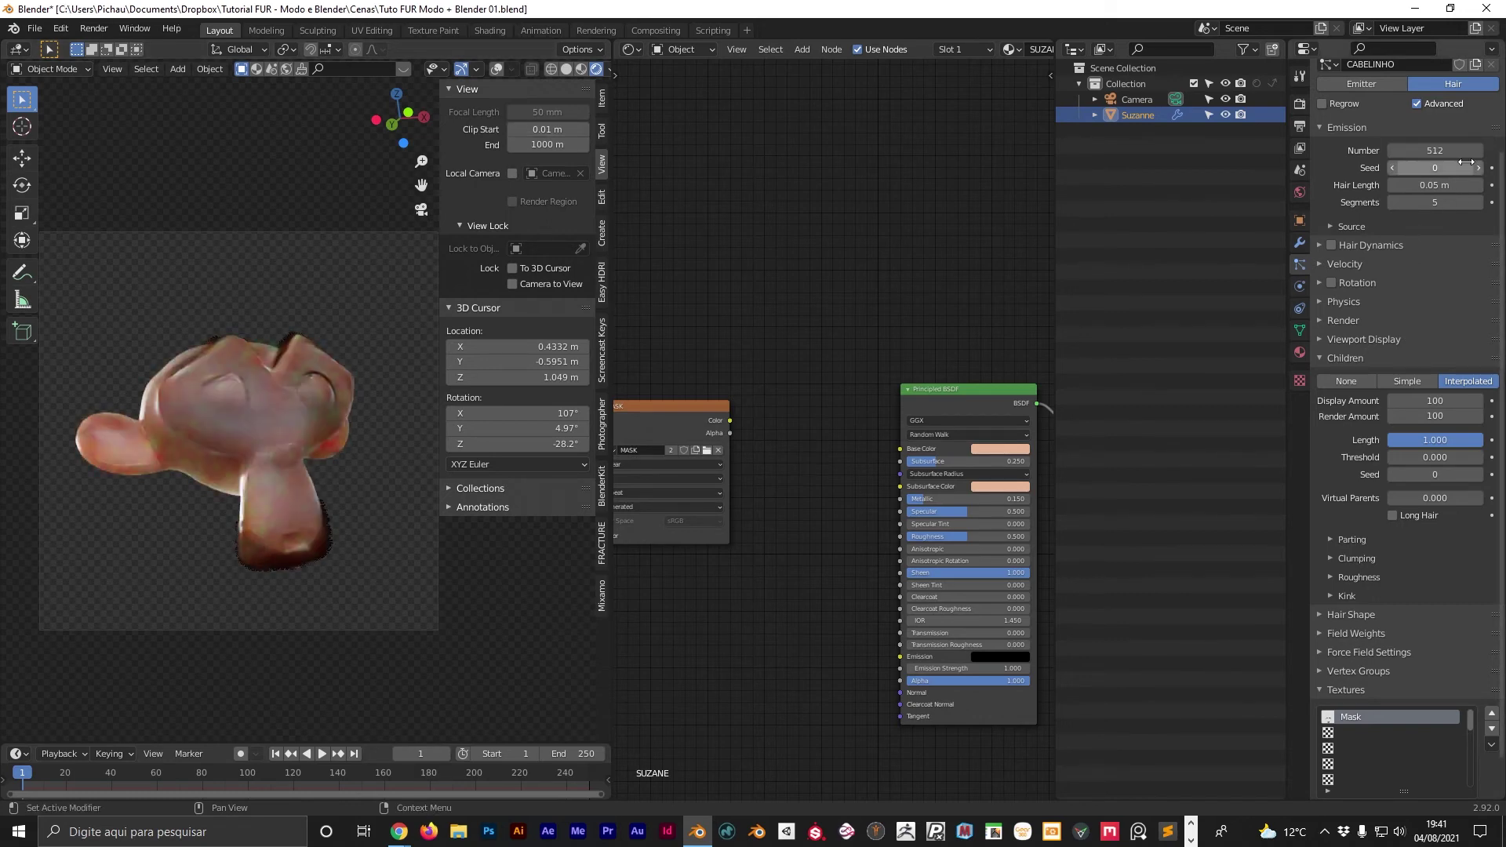
pyautogui.scroll(3, 338, 505)
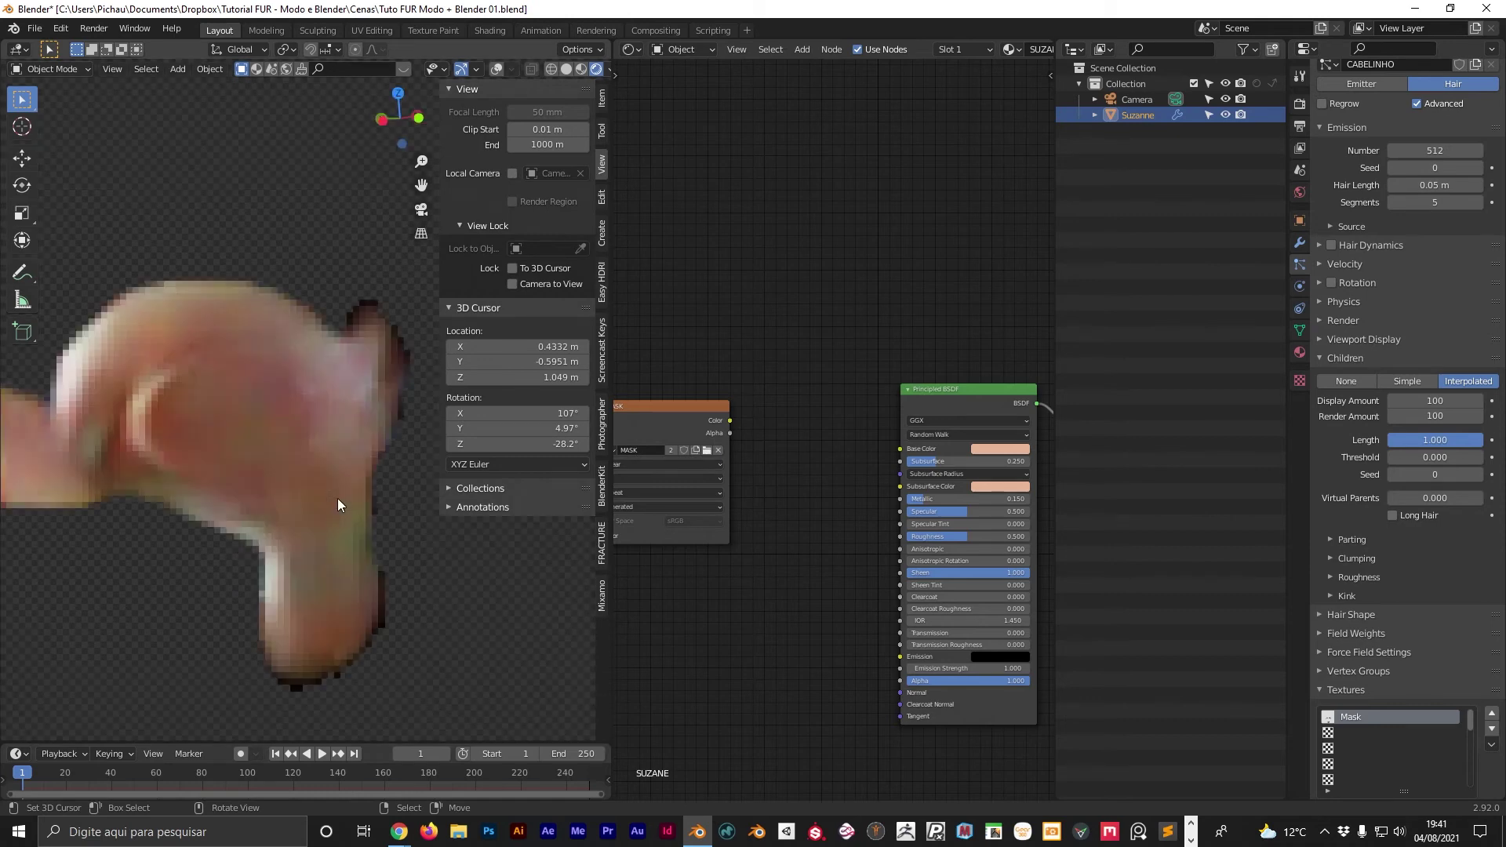
pyautogui.moveTo(338, 505); pyautogui.dragTo(408, 313, button='middle')
pyautogui.click(581, 69)
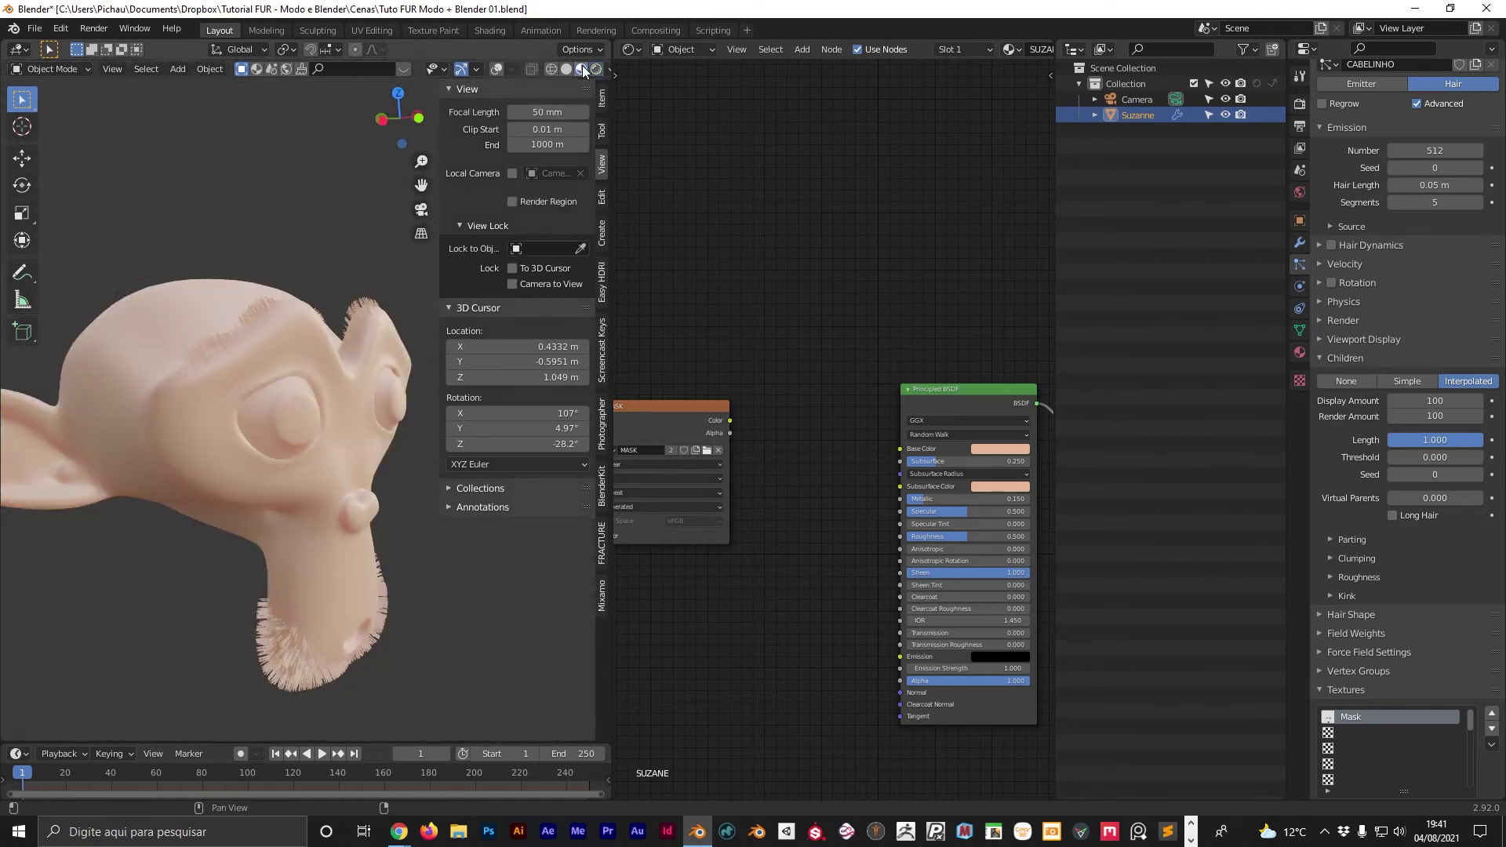
pyautogui.moveTo(345, 477); pyautogui.dragTo(457, 513, button='middle')
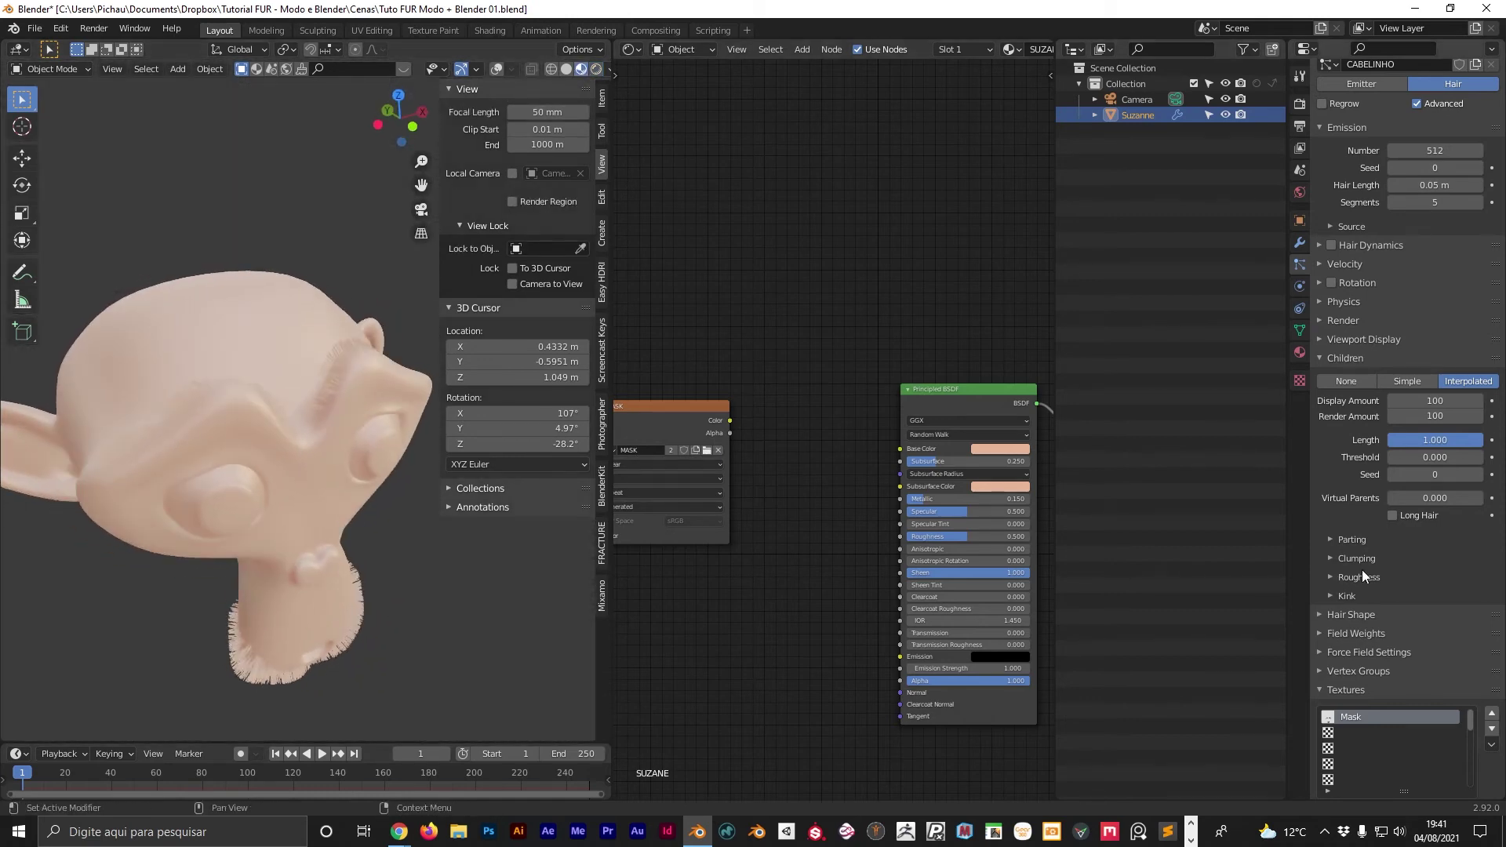
pyautogui.scroll(-2, 1385, 609)
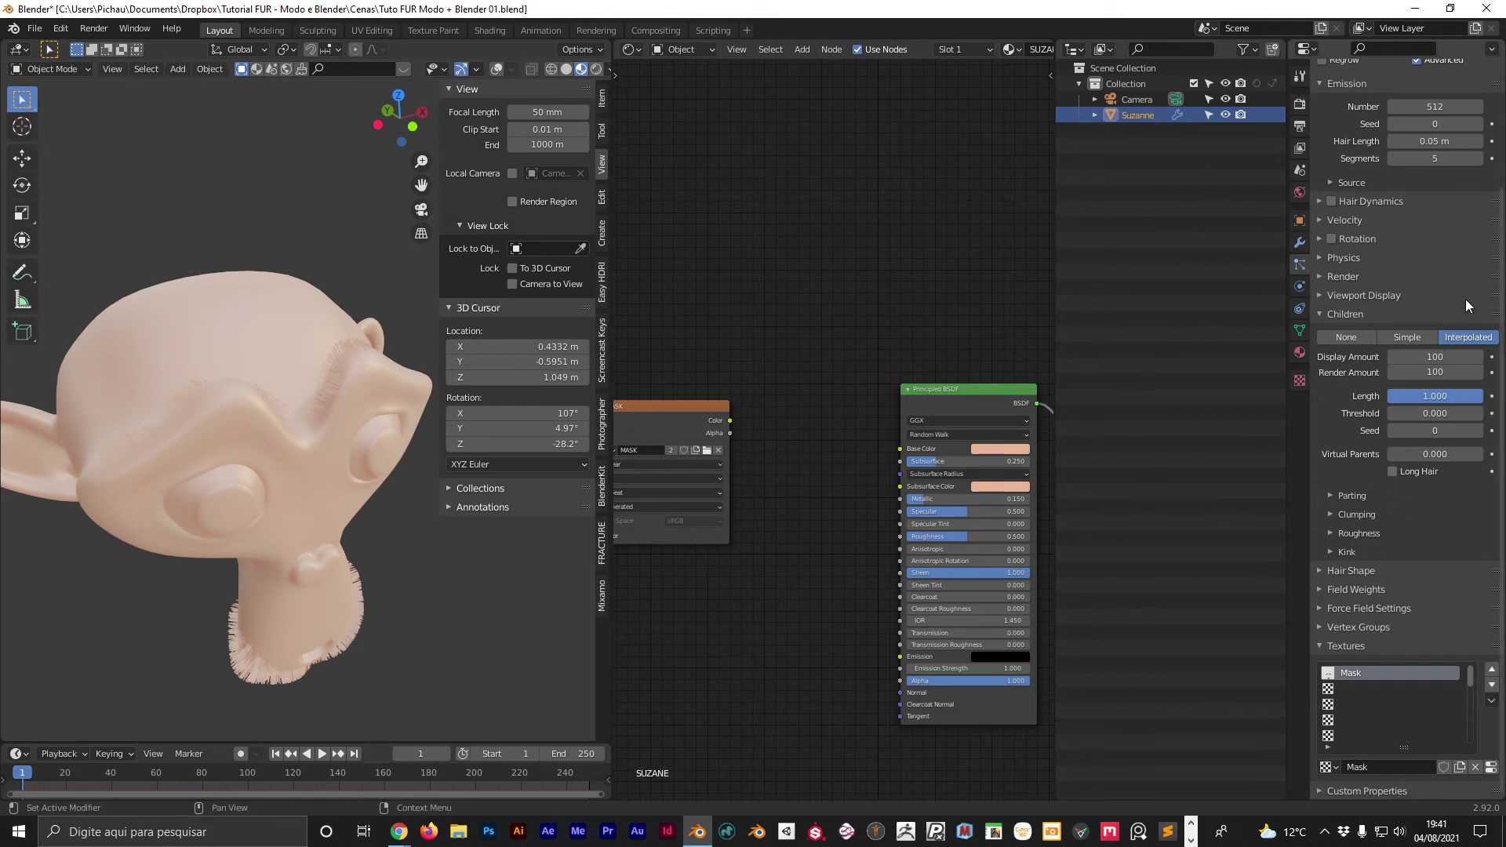
# Toggle Long Hair on and off, then show overlays with Solid shading in front view.
pyautogui.click(1392, 471)
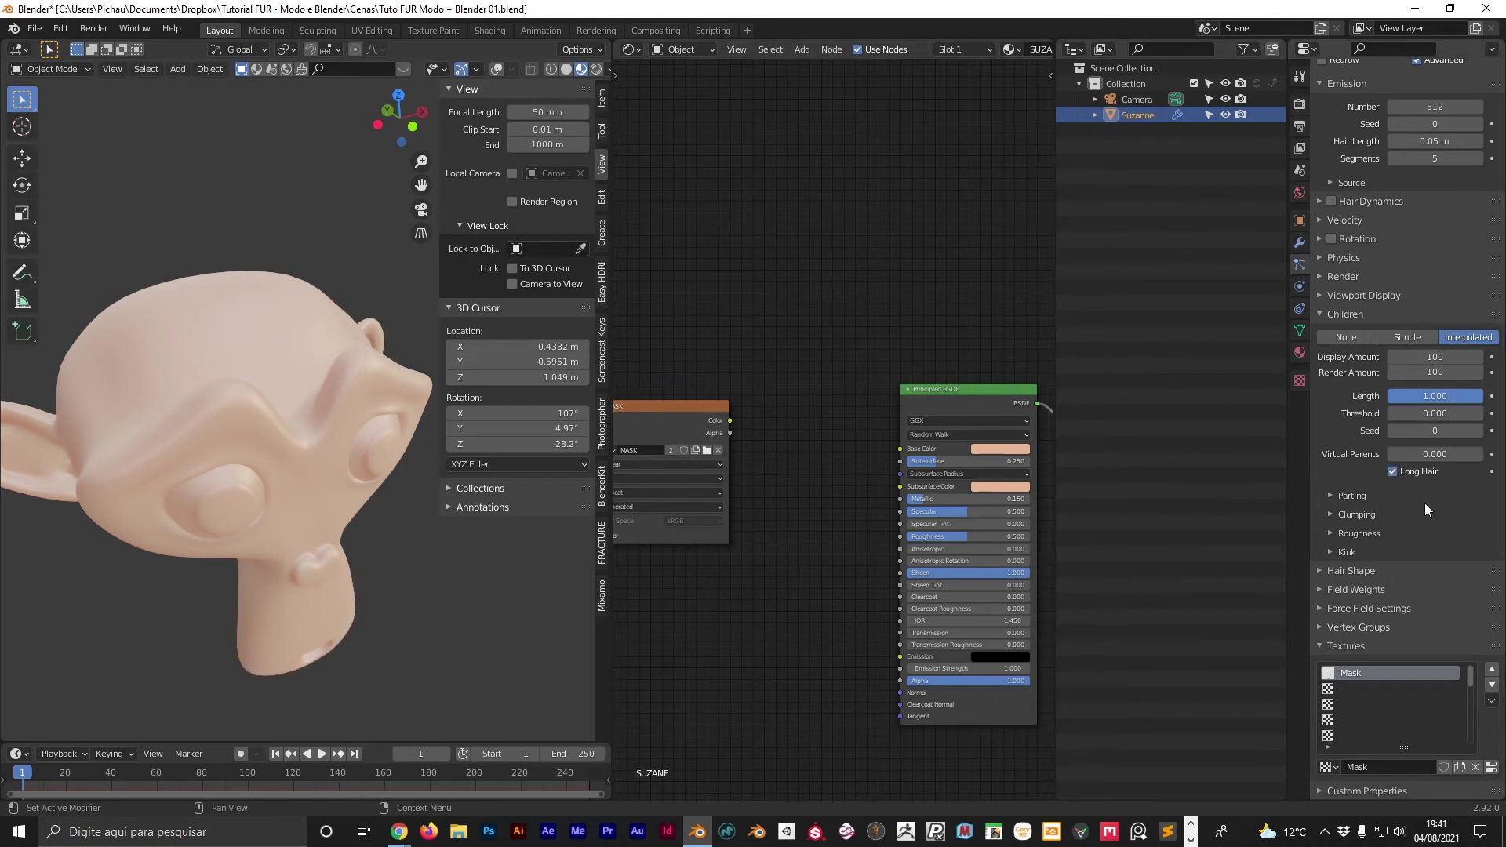
pyautogui.click(1392, 472)
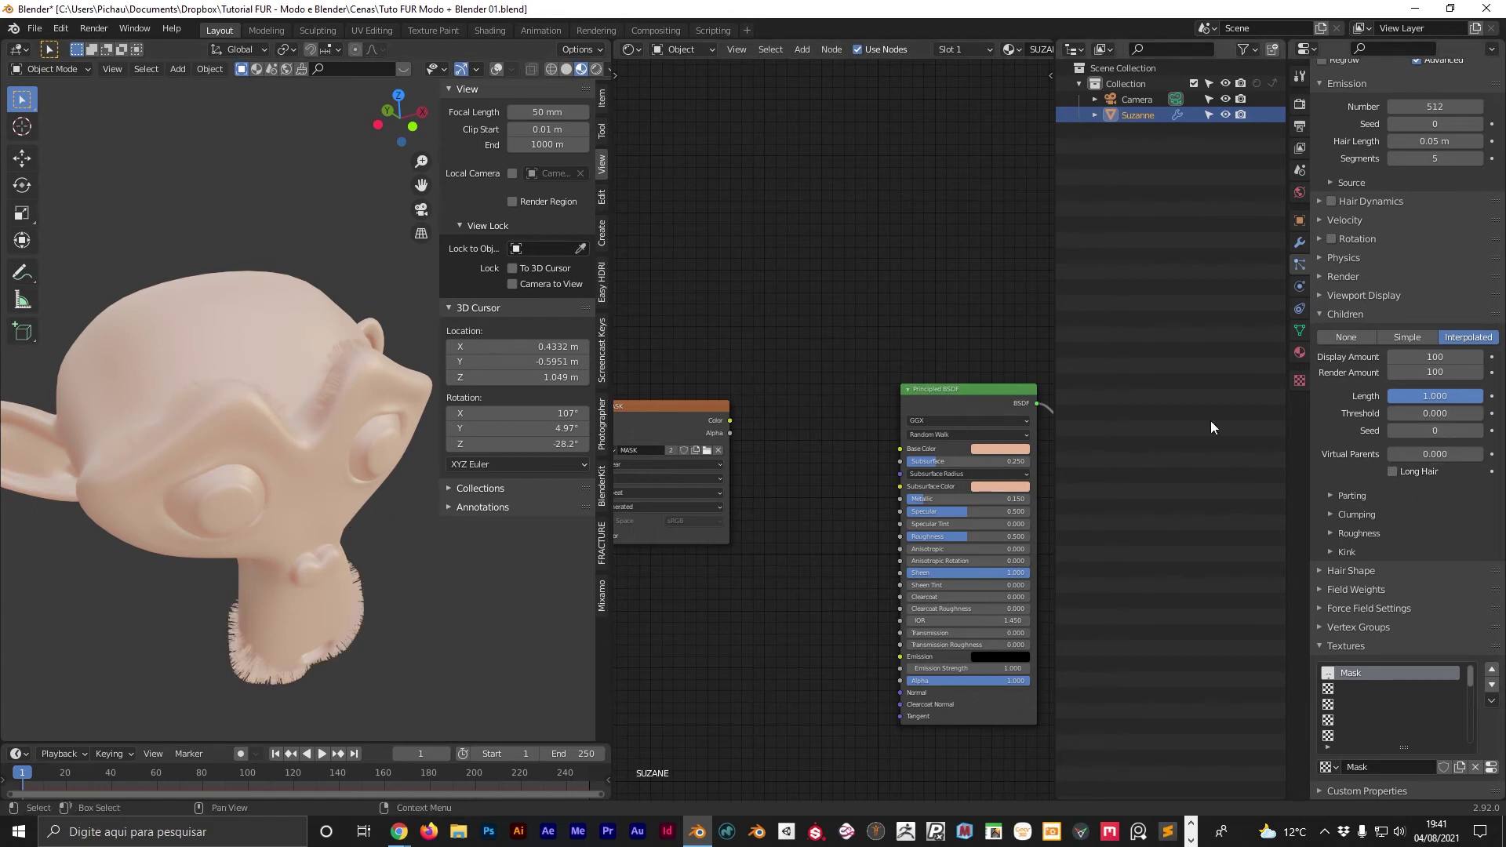
pyautogui.press('KP_1')
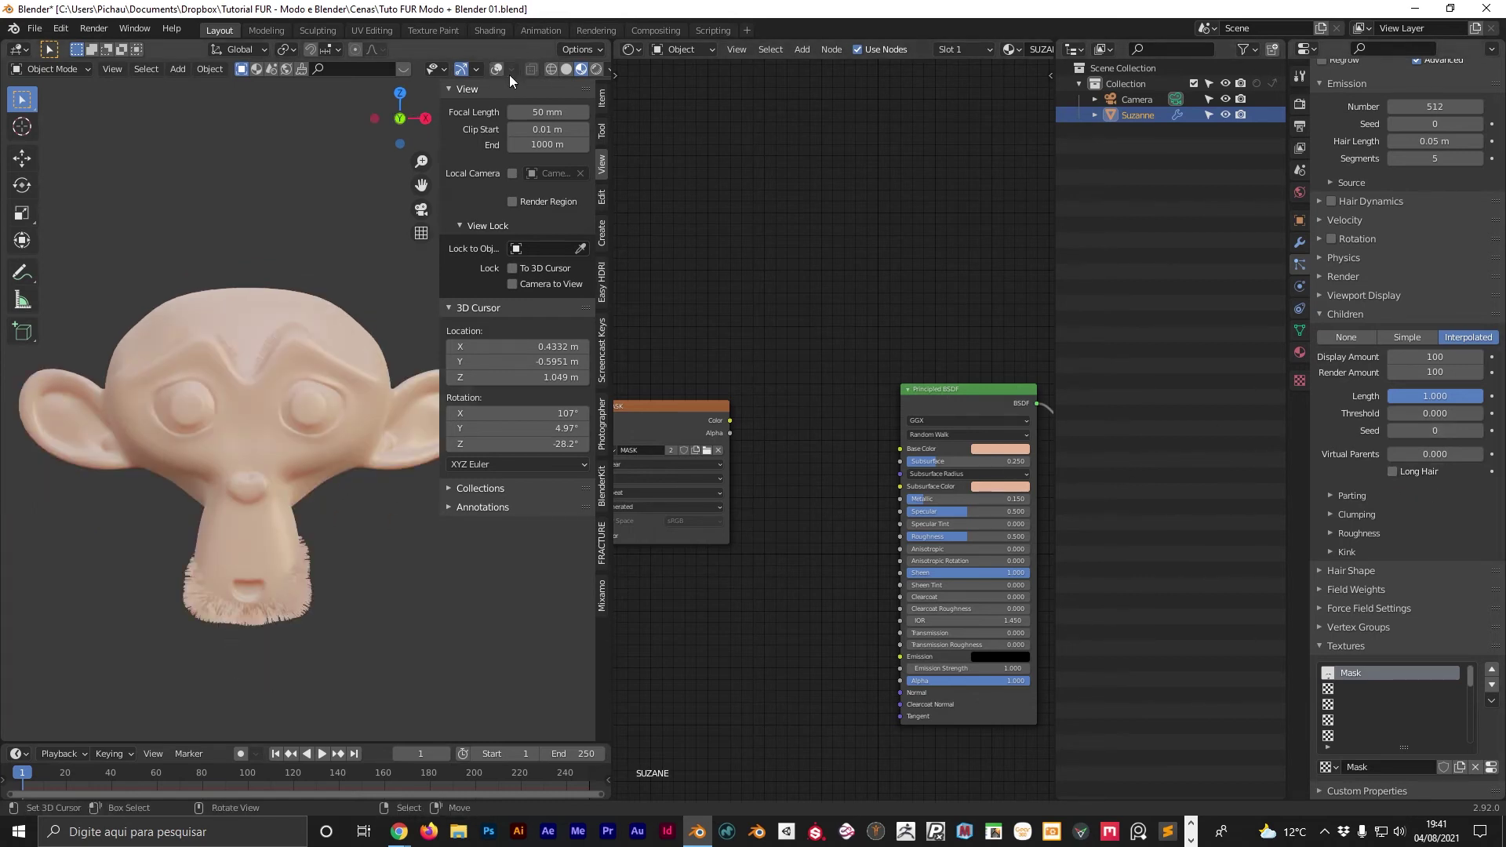
pyautogui.click(496, 69)
pyautogui.moveTo(196, 486)
pyautogui.keyDown('ctrl'); pyautogui.mouseDown(button='middle')
pyautogui.moveTo(196, 439)
pyautogui.moveTo(236, 423)
pyautogui.moveTo(235, 376)
pyautogui.mouseUp(button='middle'); pyautogui.keyUp('ctrl')
pyautogui.click(566, 69)
# Return to the front orthographic view and enter Particle Edit mode.
pyautogui.scroll(2, 227, 278)
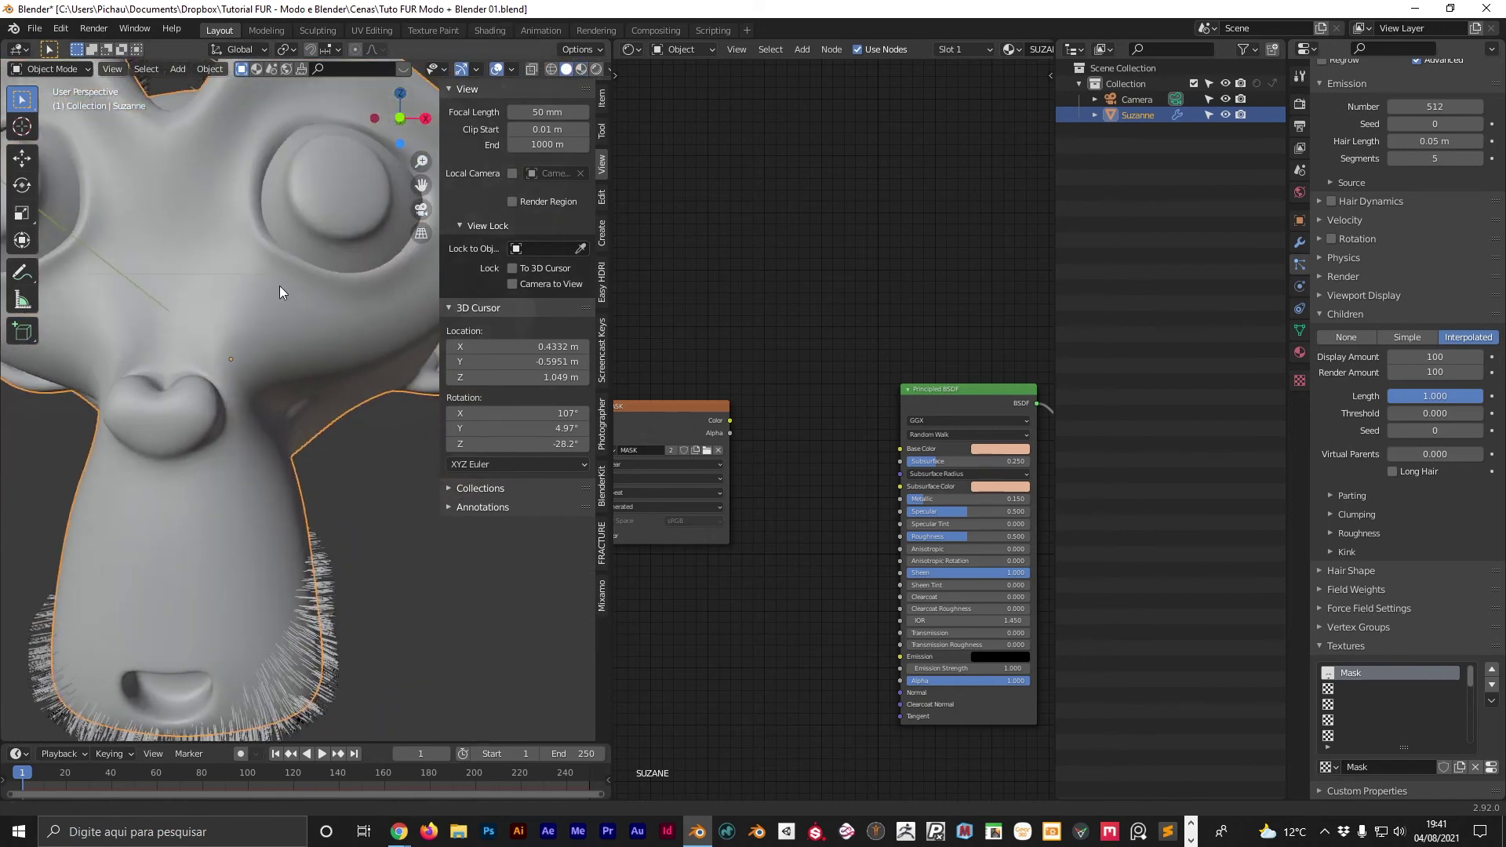
pyautogui.press('KP_1')
pyautogui.scroll(-2, 227, 277)
pyautogui.scroll(-1, 226, 278)
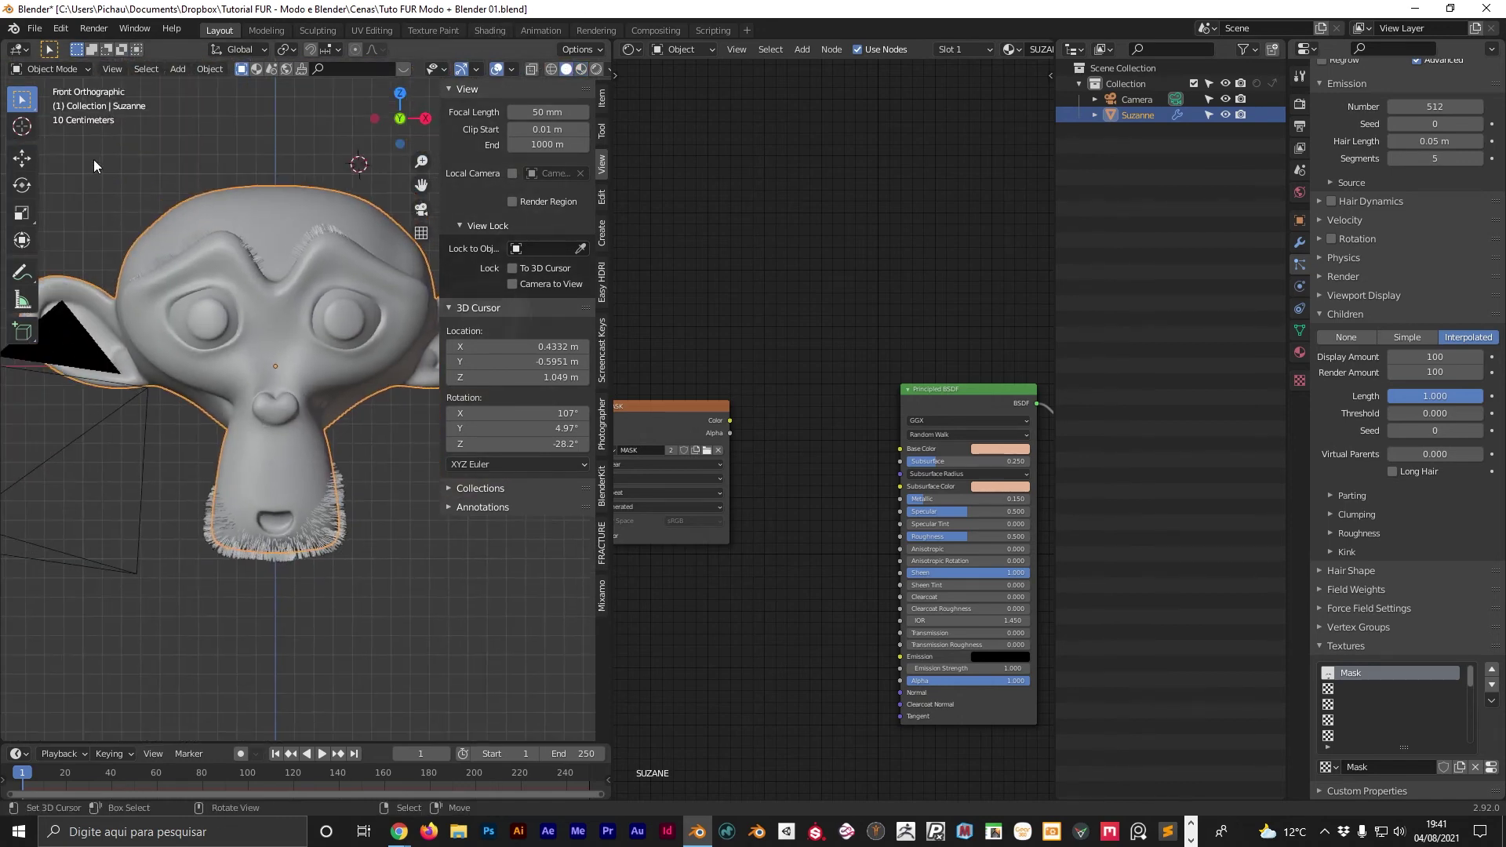
pyautogui.click(45, 69)
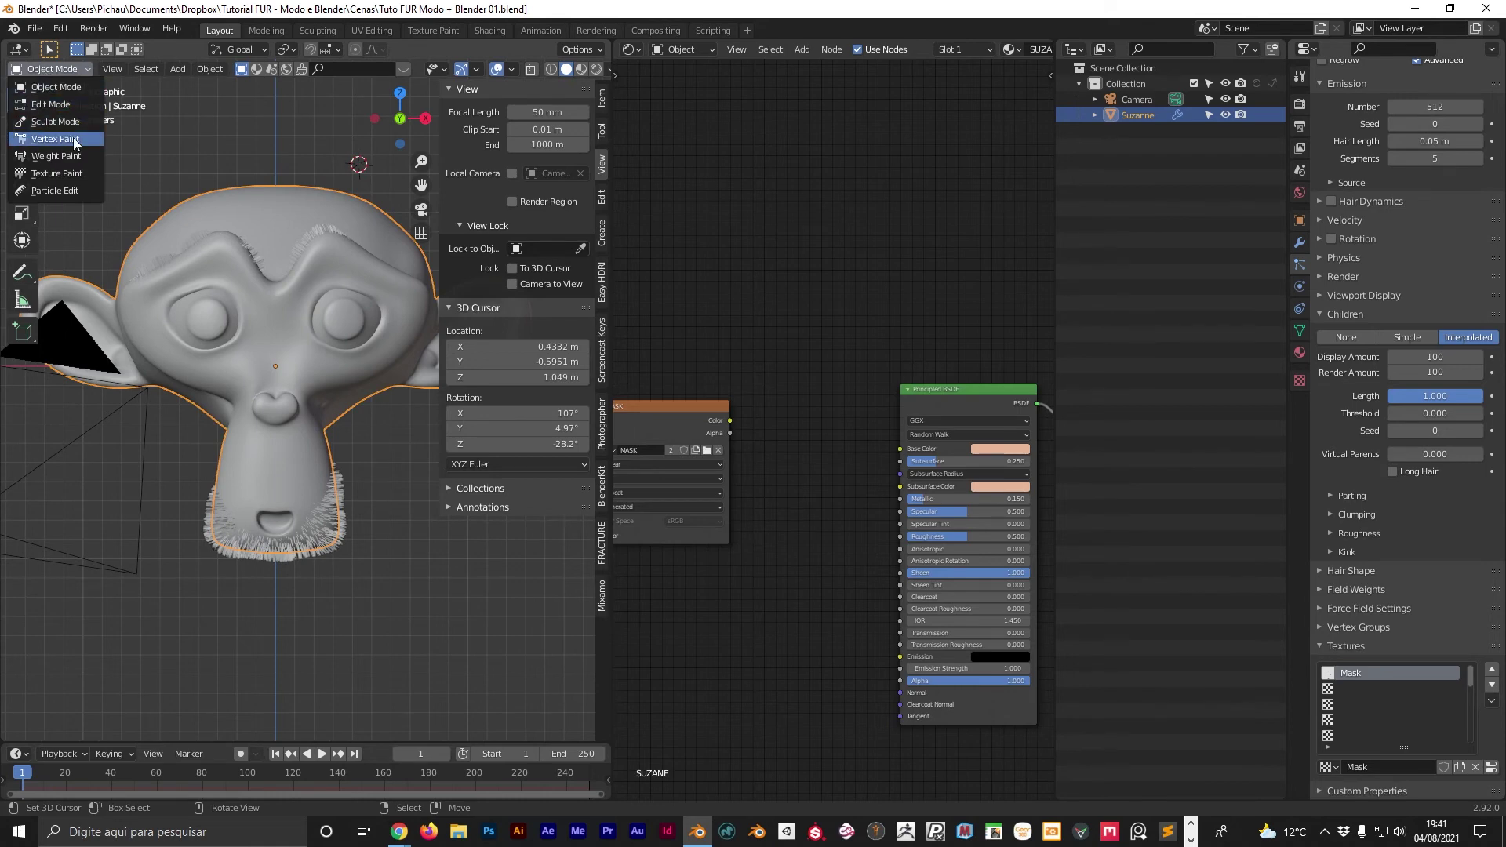
pyautogui.click(75, 197)
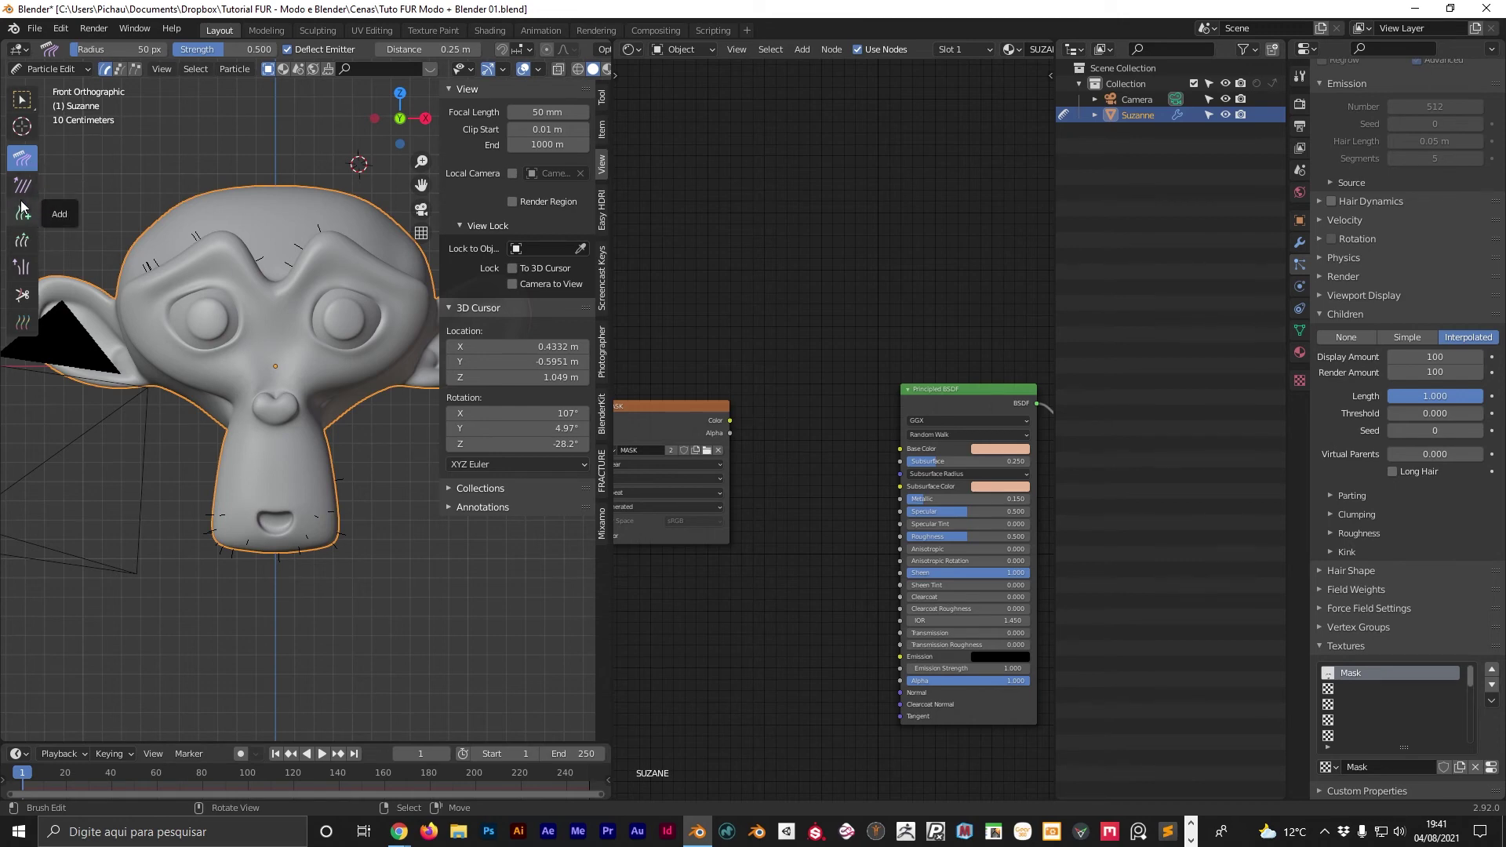
# Lengthen the hair strands under the chin using the Length brush at strength 1.000.
pyautogui.click(23, 245)
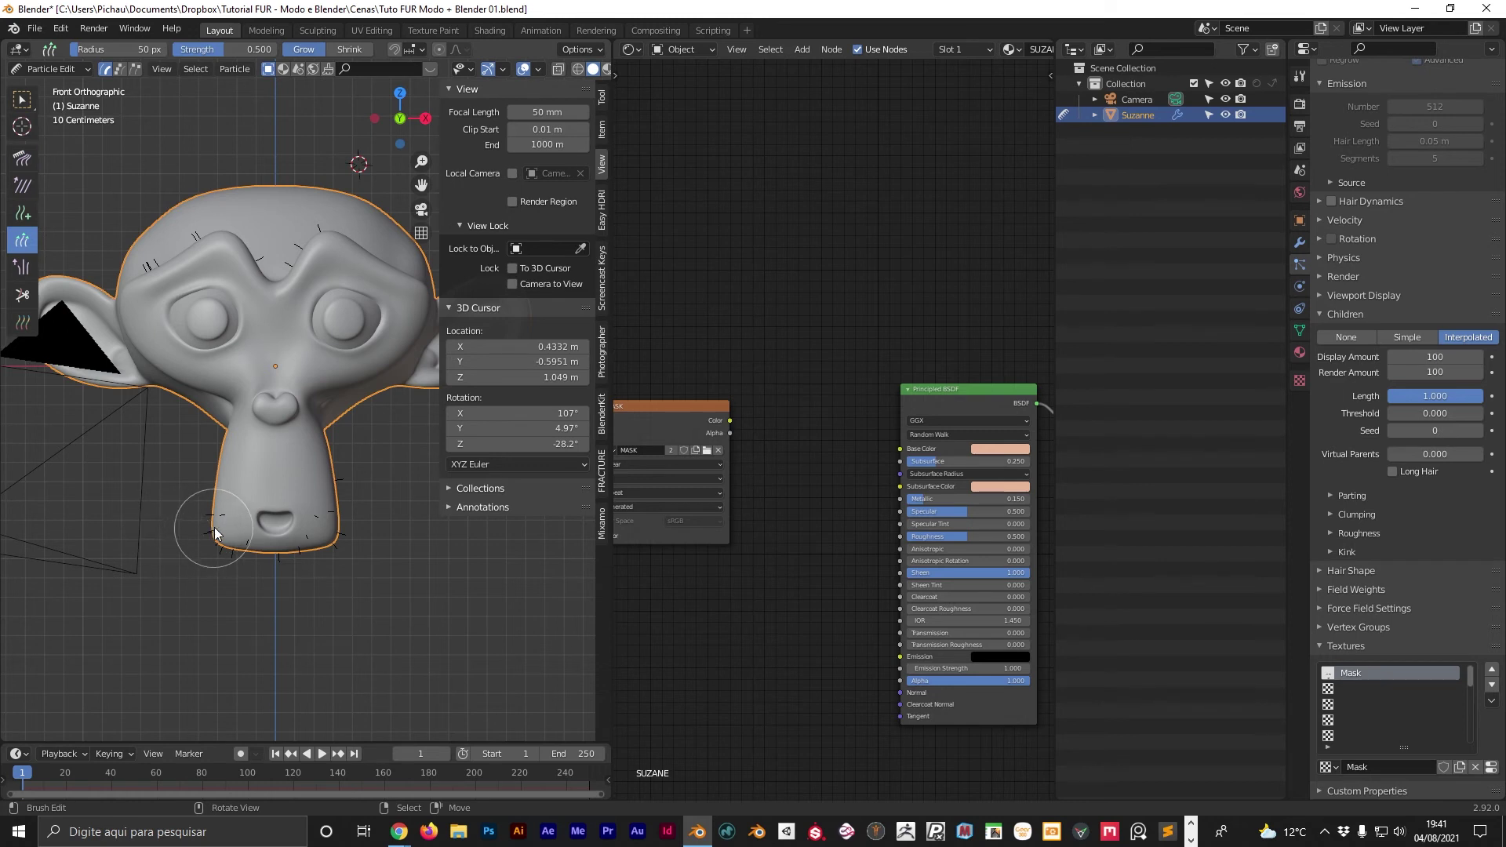
pyautogui.moveTo(212, 541); pyautogui.dragTo(231, 591)
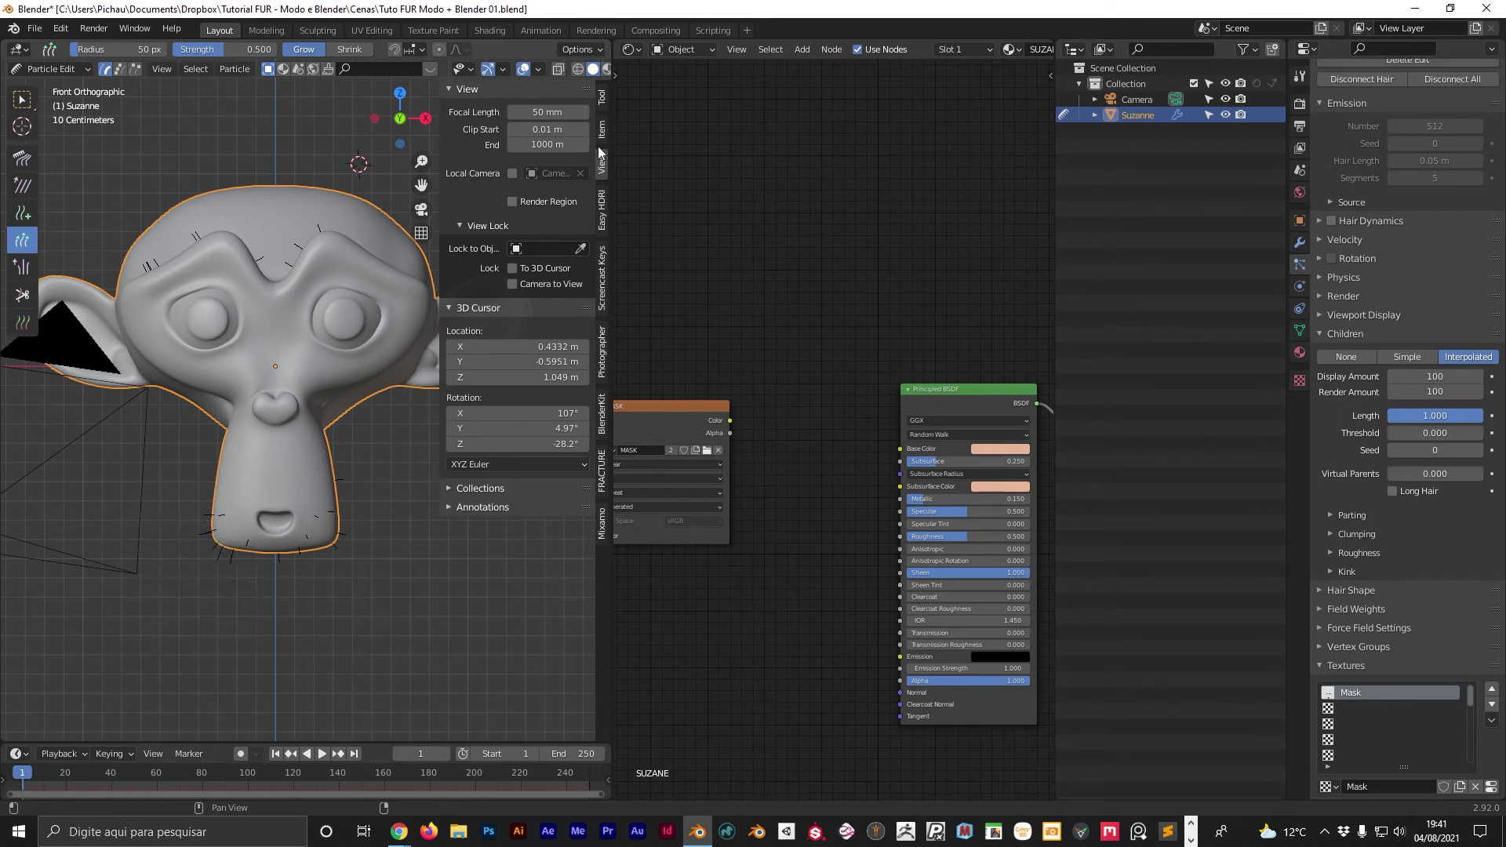
pyautogui.click(602, 100)
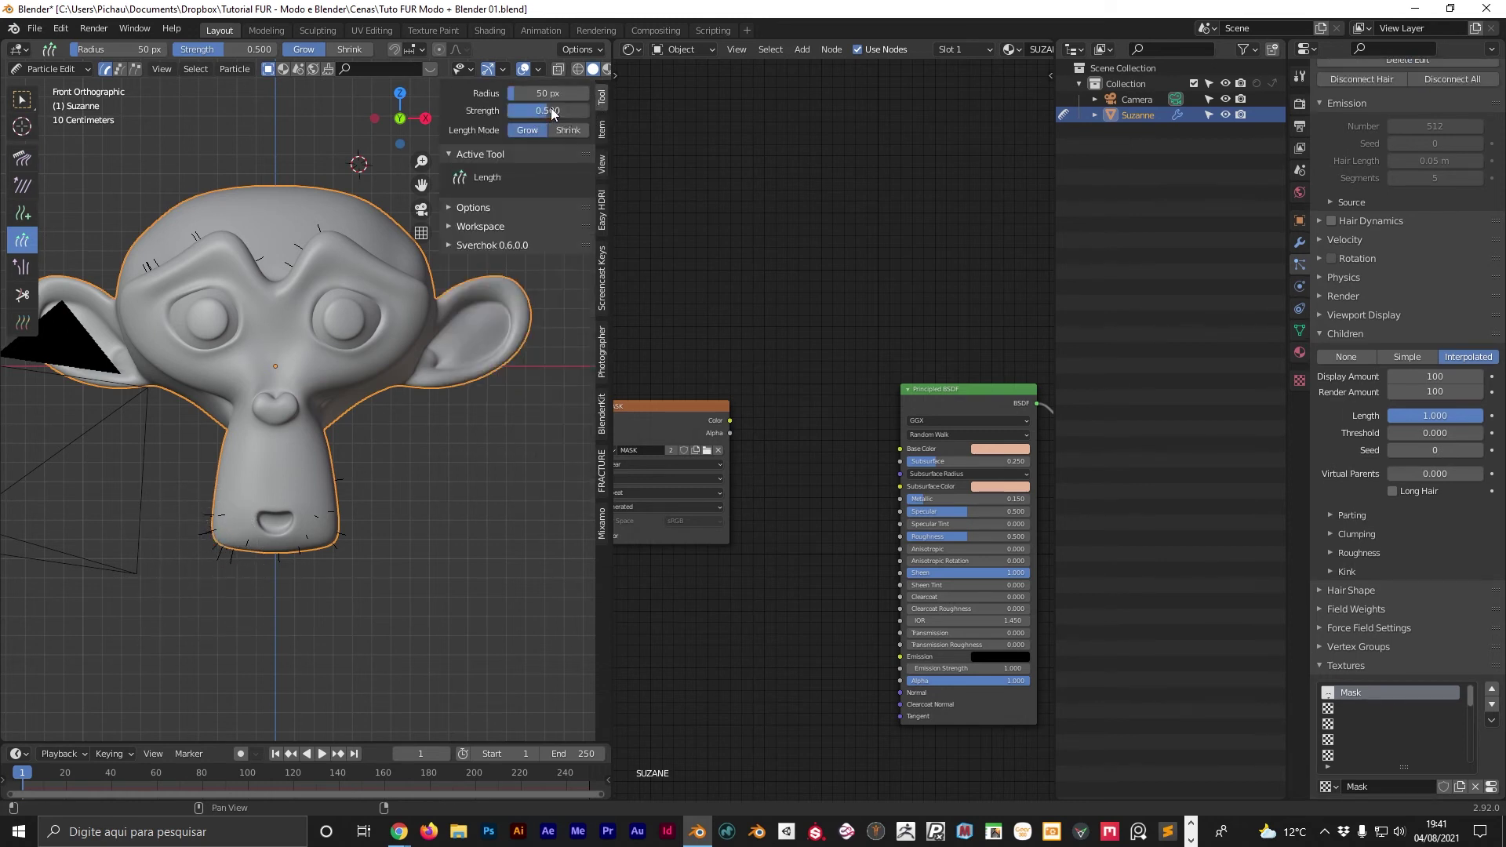
pyautogui.write('1')
pyautogui.press('Return')
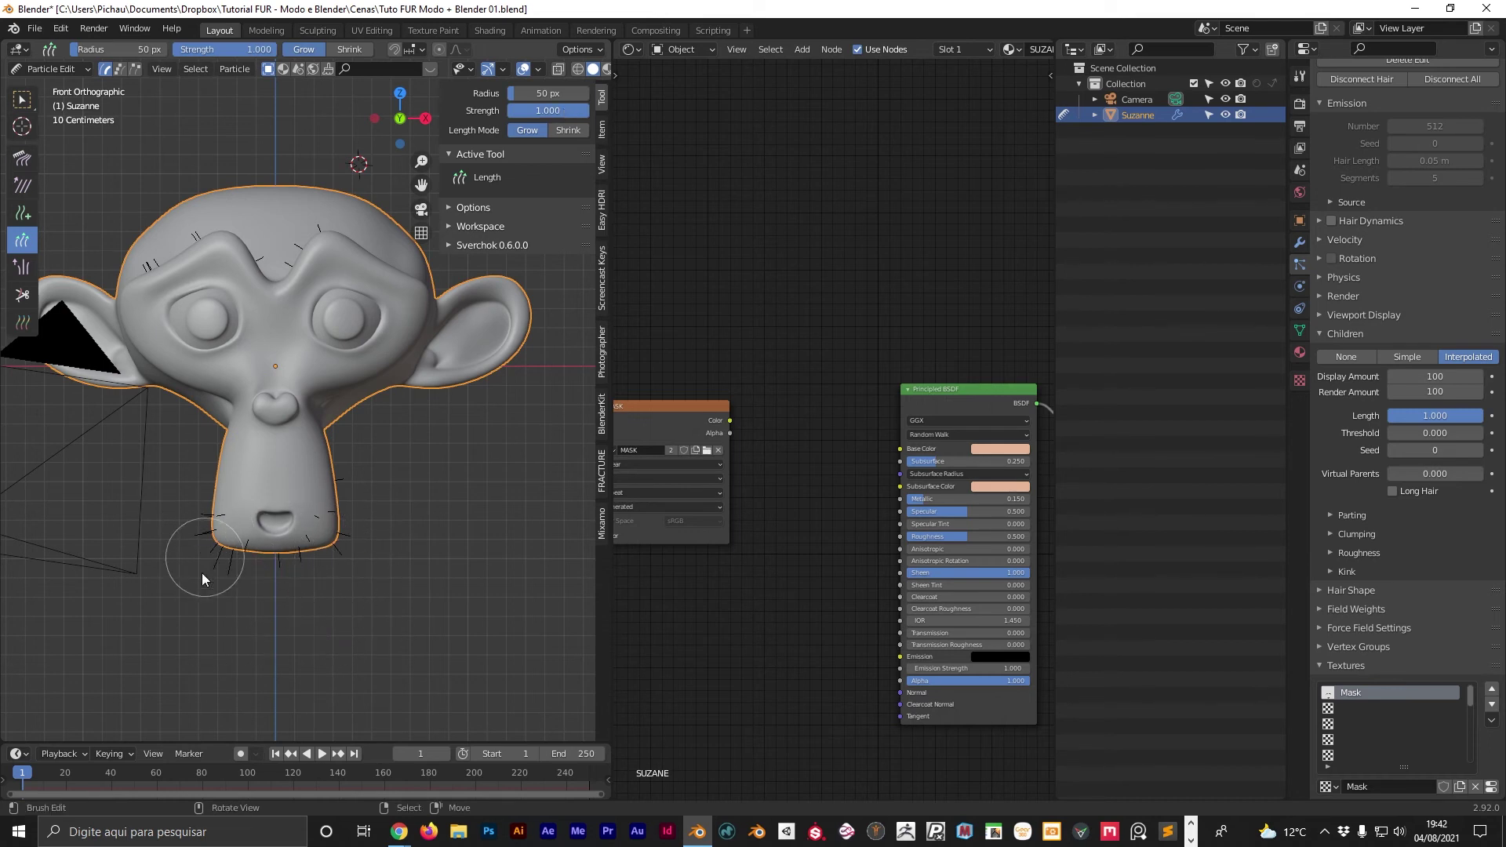
pyautogui.moveTo(208, 572)
pyautogui.mouseDown()
pyautogui.moveTo(230, 541)
pyautogui.moveTo(286, 560)
pyautogui.mouseUp()
pyautogui.moveTo(305, 679)
pyautogui.mouseDown()
pyautogui.moveTo(256, 595)
pyautogui.moveTo(262, 628)
pyautogui.moveTo(269, 521)
pyautogui.moveTo(323, 508)
pyautogui.moveTo(359, 520)
pyautogui.moveTo(353, 538)
pyautogui.moveTo(427, 605)
pyautogui.moveTo(404, 554)
pyautogui.moveTo(219, 502)
pyautogui.mouseUp()
pyautogui.press('KP_3')
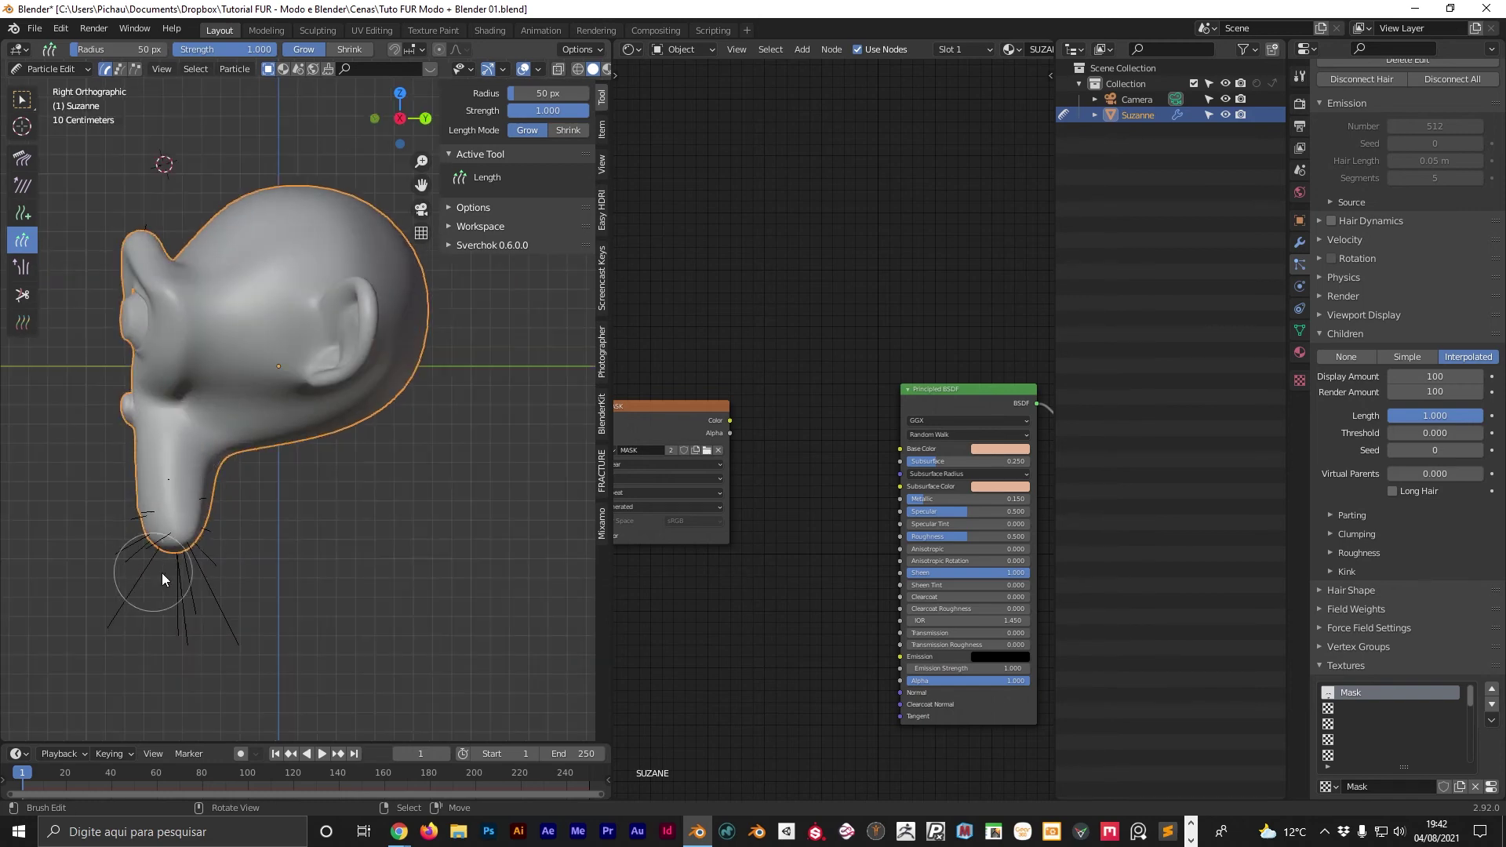
pyautogui.moveTo(158, 581)
pyautogui.mouseDown()
pyautogui.moveTo(124, 615)
pyautogui.moveTo(153, 534)
pyautogui.mouseUp()
pyautogui.press('KP_1')
pyautogui.click(22, 157)
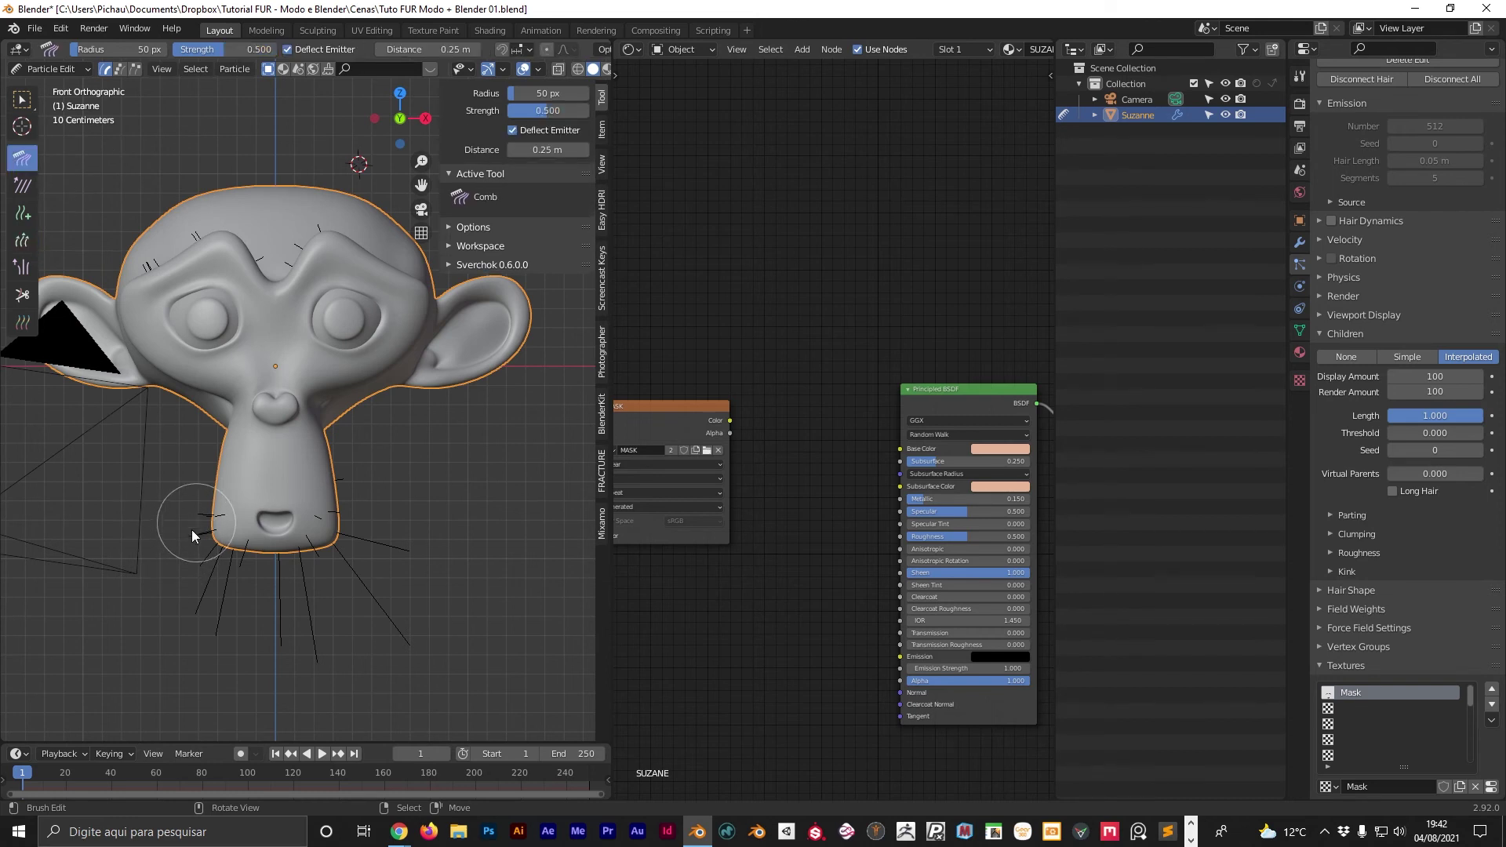
# Comb the long chin strands so they hang straight down beneath the jaw.
pyautogui.moveTo(192, 536)
pyautogui.mouseDown()
pyautogui.moveTo(208, 598)
pyautogui.moveTo(296, 639)
pyautogui.moveTo(326, 538)
pyautogui.moveTo(363, 622)
pyautogui.moveTo(336, 497)
pyautogui.moveTo(322, 554)
pyautogui.moveTo(228, 622)
pyautogui.moveTo(326, 571)
pyautogui.moveTo(339, 628)
pyautogui.moveTo(312, 679)
pyautogui.moveTo(235, 611)
pyautogui.moveTo(312, 611)
pyautogui.moveTo(320, 648)
pyautogui.mouseUp()
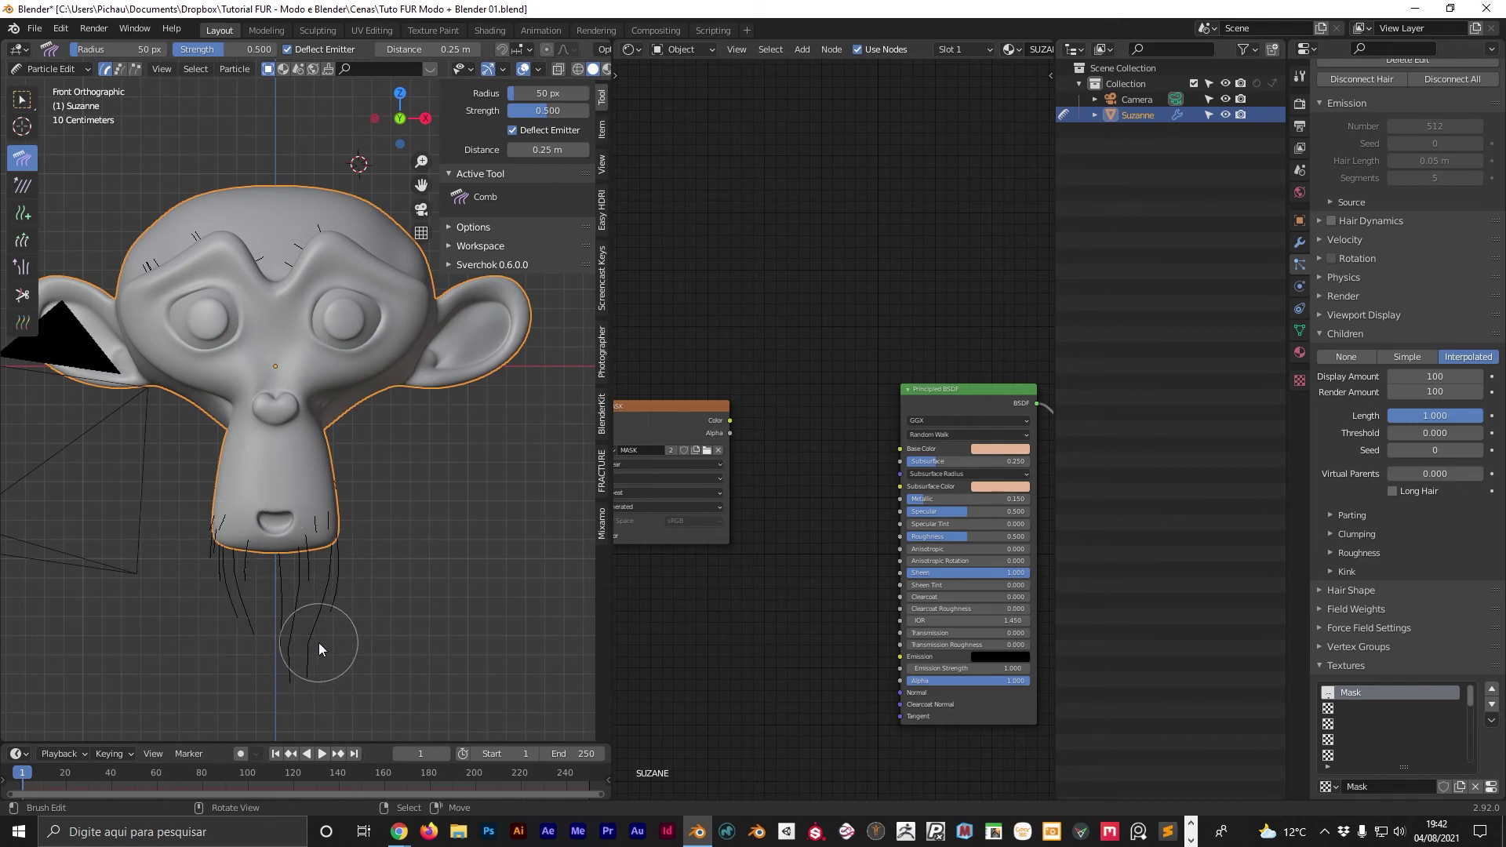
pyautogui.press('KP_3')
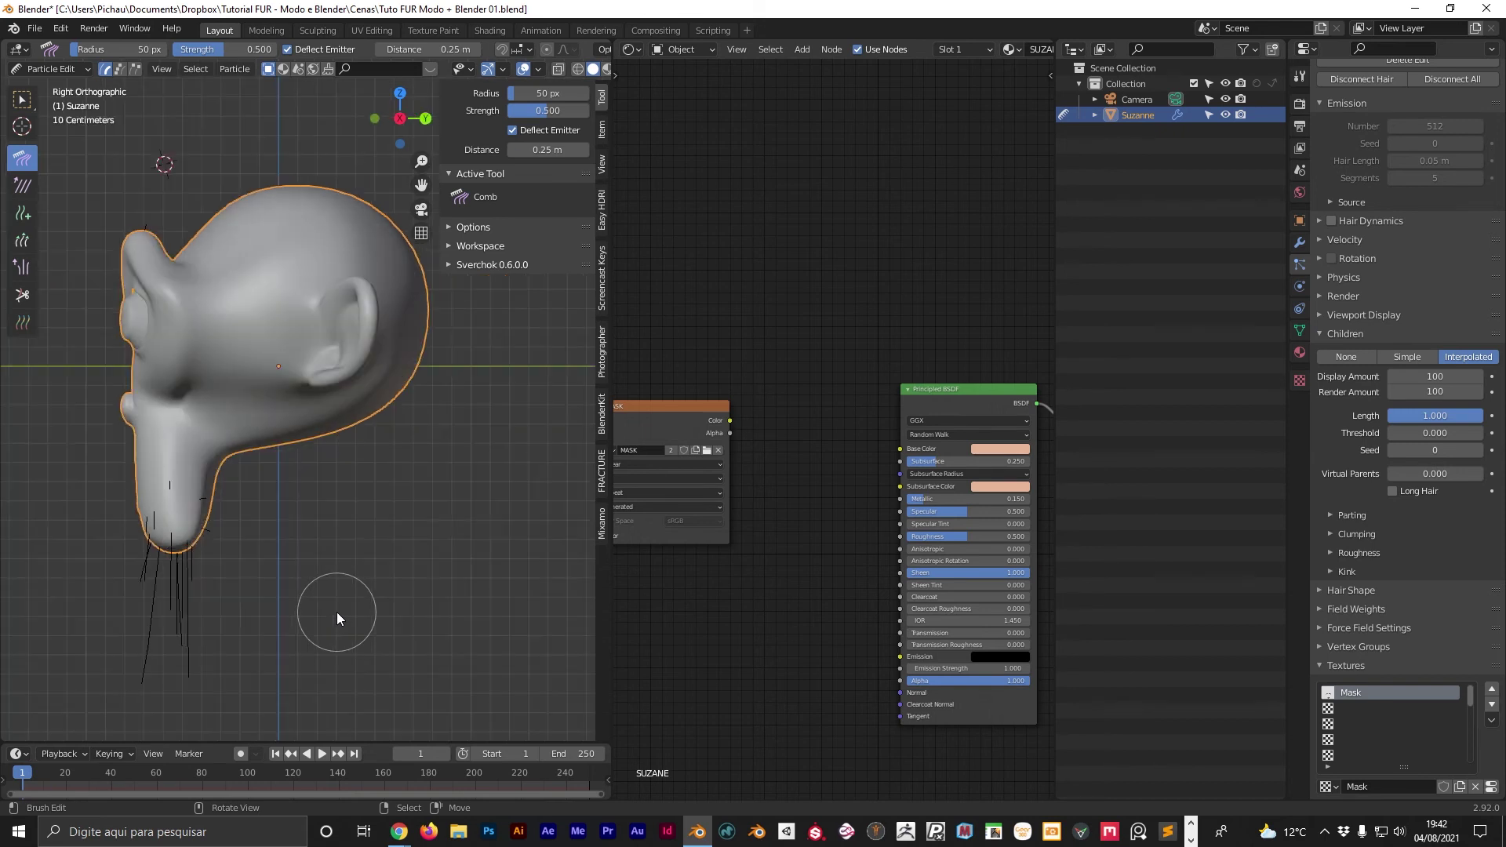
pyautogui.moveTo(128, 586)
pyautogui.mouseDown()
pyautogui.moveTo(162, 643)
pyautogui.moveTo(141, 637)
pyautogui.moveTo(154, 673)
pyautogui.mouseUp()
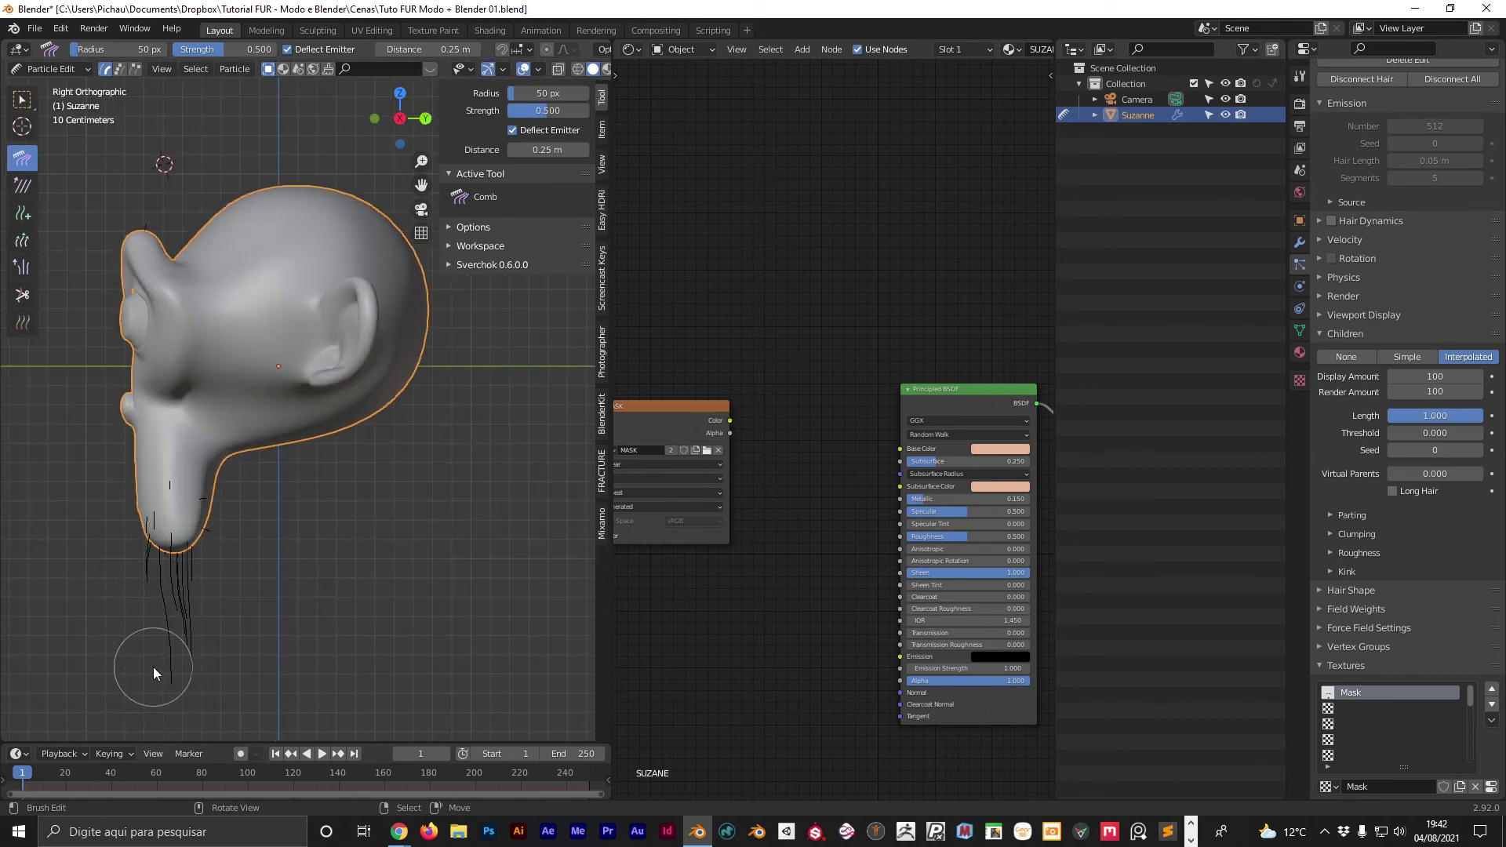
pyautogui.moveTo(141, 578)
pyautogui.mouseDown()
pyautogui.moveTo(151, 659)
pyautogui.moveTo(177, 680)
pyautogui.mouseUp()
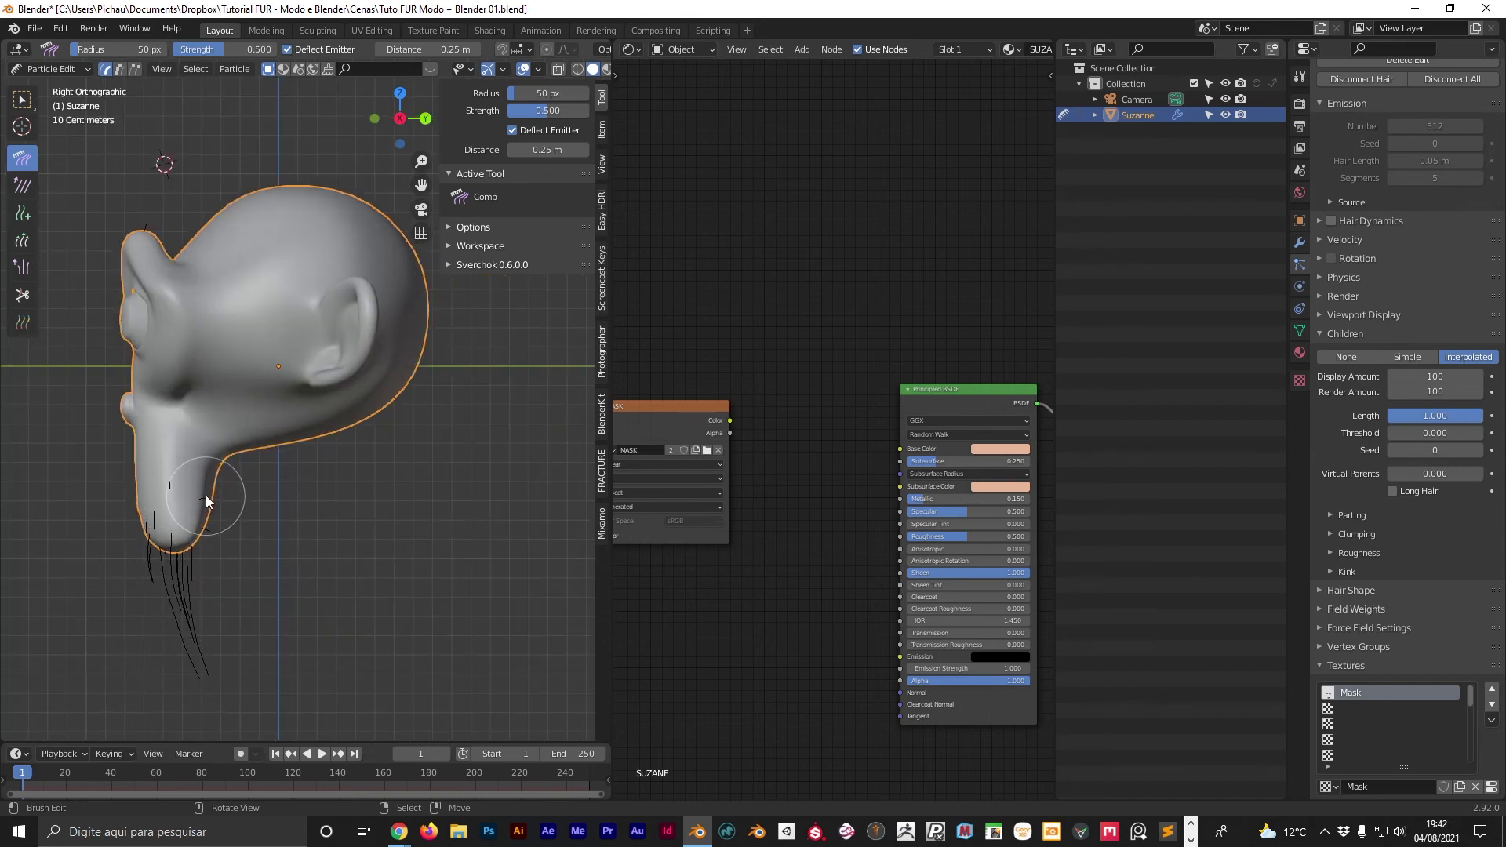
pyautogui.moveTo(168, 521)
pyautogui.mouseDown()
pyautogui.moveTo(188, 555)
pyautogui.moveTo(195, 639)
pyautogui.moveTo(233, 672)
pyautogui.mouseUp()
# Check the combed beard from the side, front and camera views.
pyautogui.press('ctrl+KP_3')
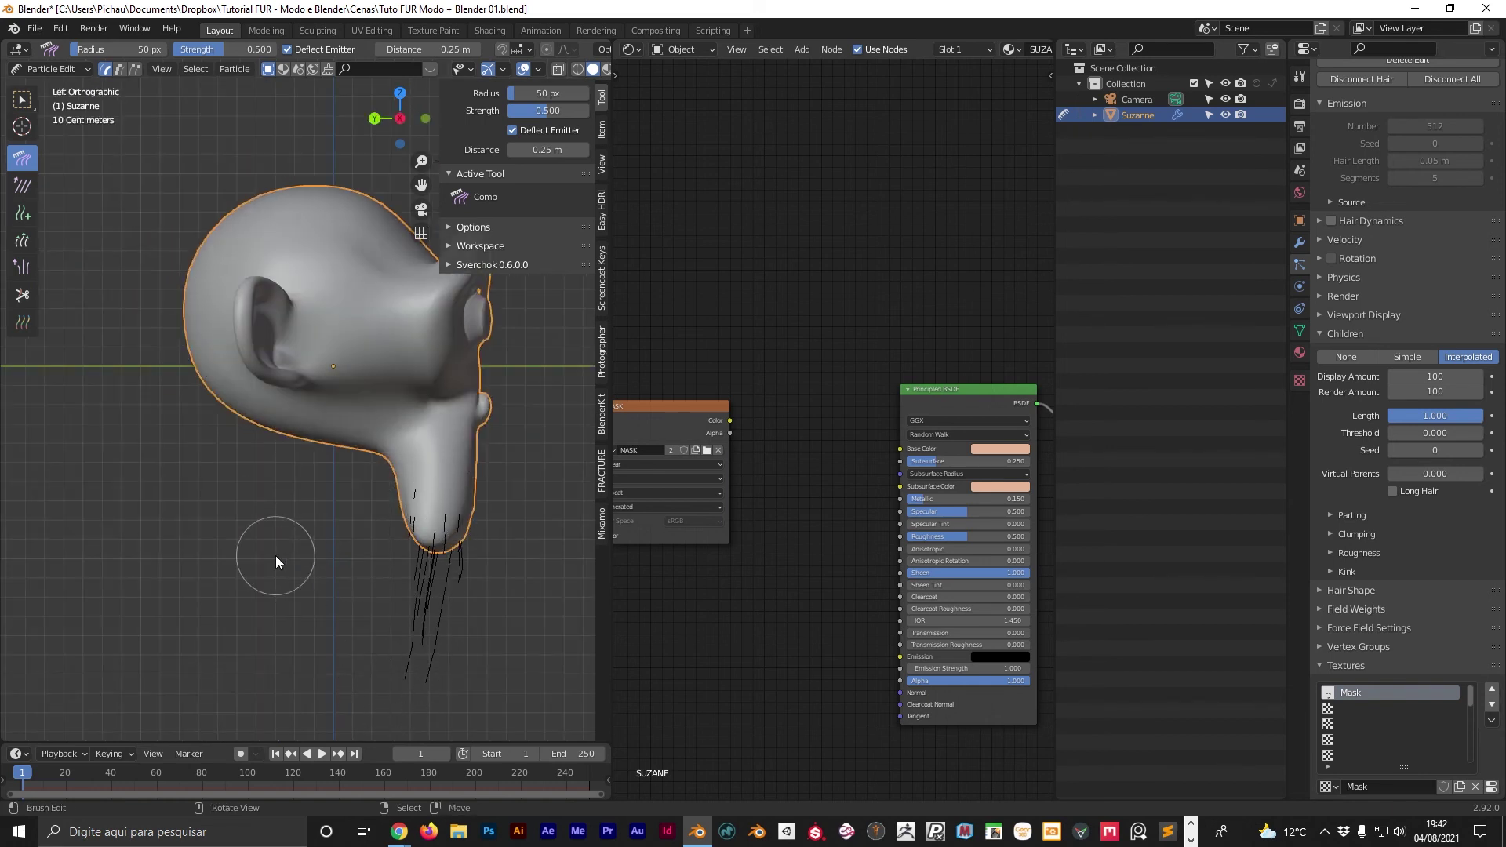
pyautogui.press('KP_1')
pyautogui.scroll(1, 282, 326)
pyautogui.scroll(2, 282, 345)
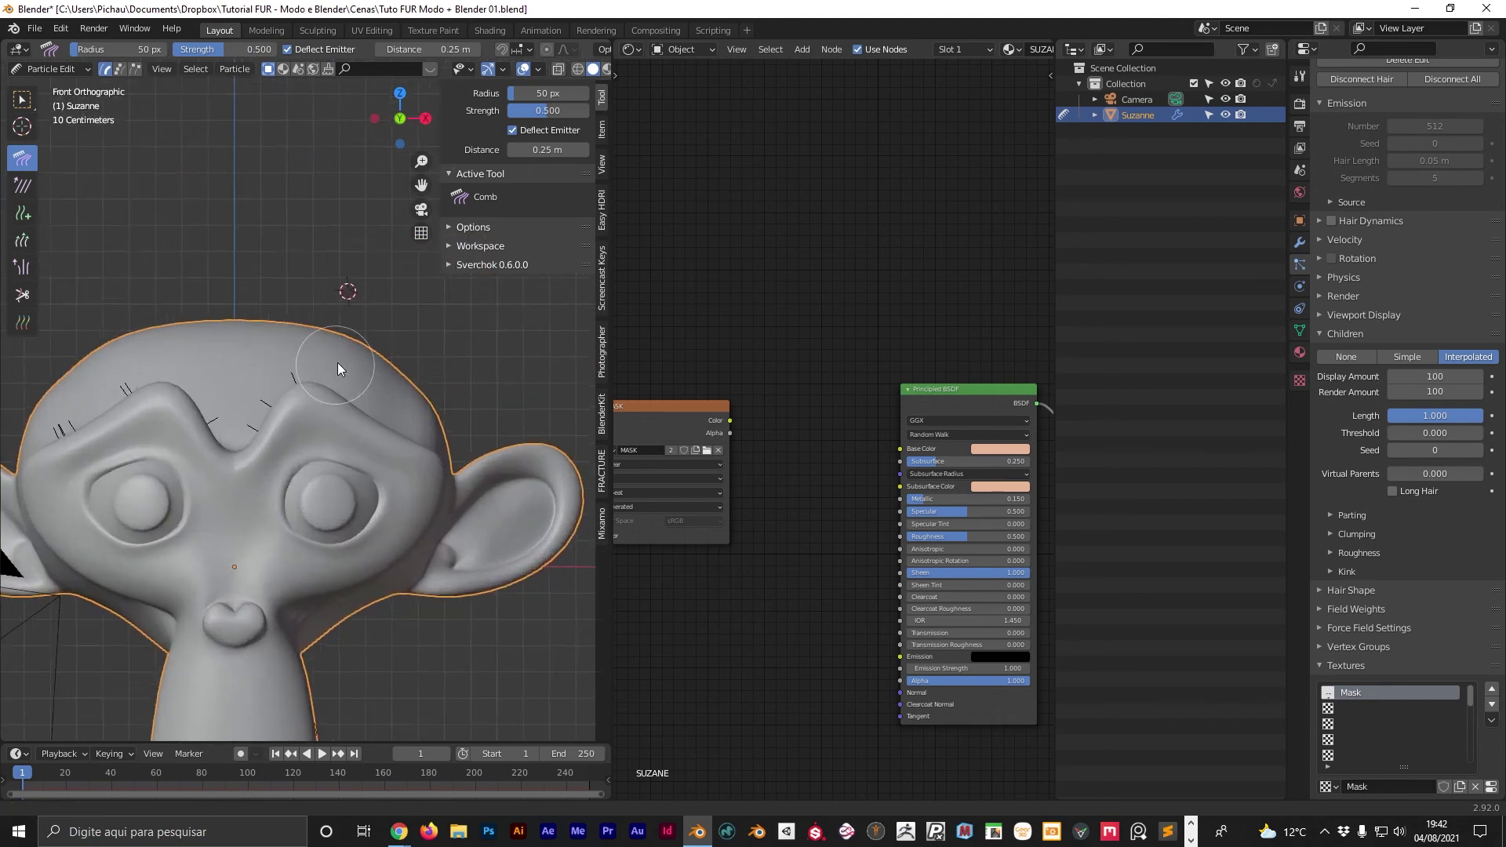
pyautogui.scroll(1, 282, 360)
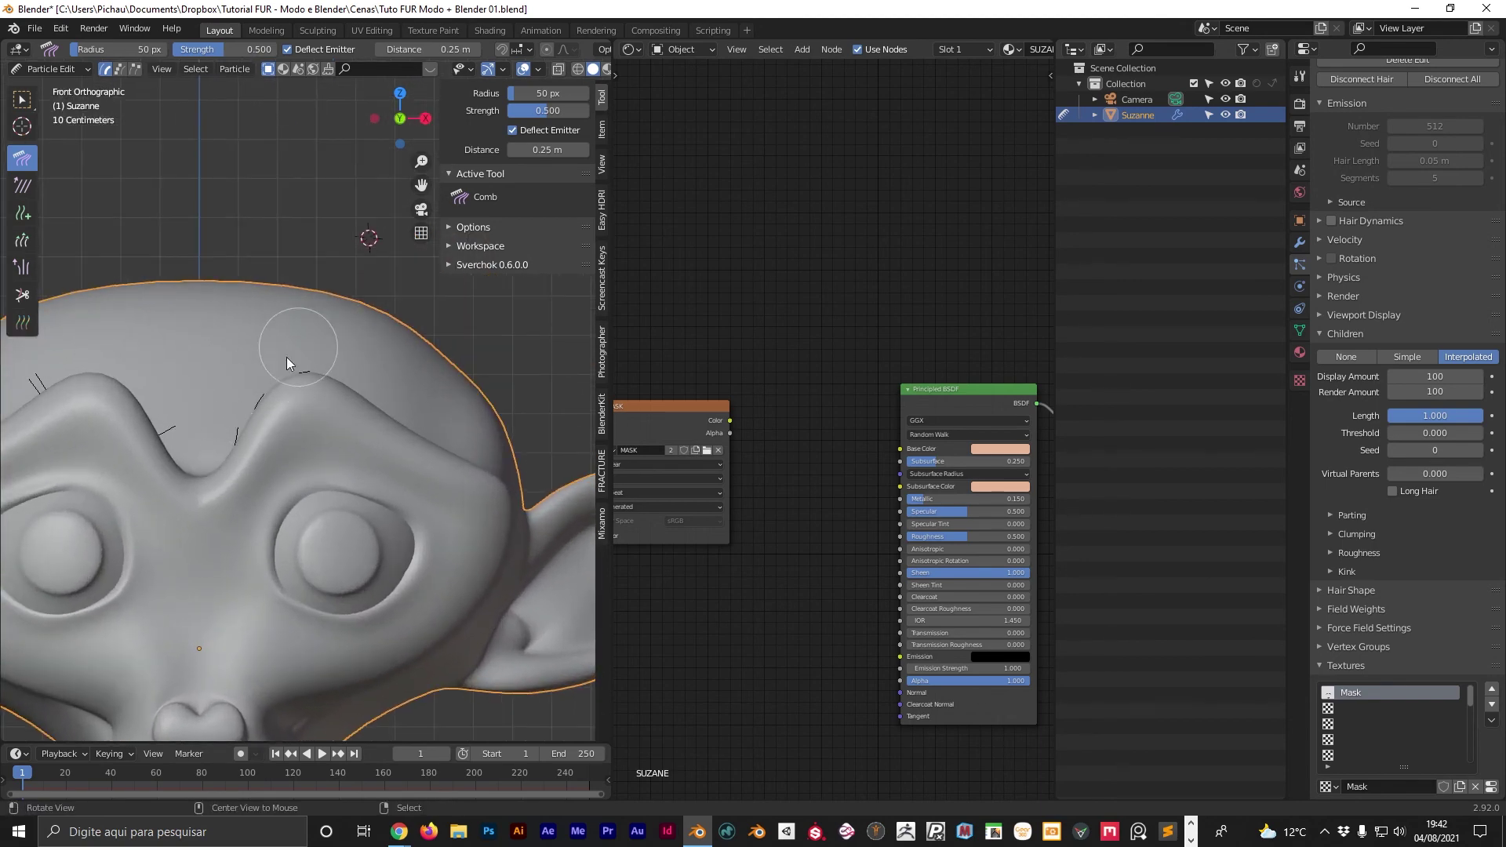
pyautogui.moveTo(296, 359)
pyautogui.mouseDown(button='middle')
pyautogui.moveTo(241, 466)
pyautogui.moveTo(293, 361)
pyautogui.mouseUp(button='middle')
pyautogui.scroll(-3, 339, 467)
pyautogui.press('KP_1')
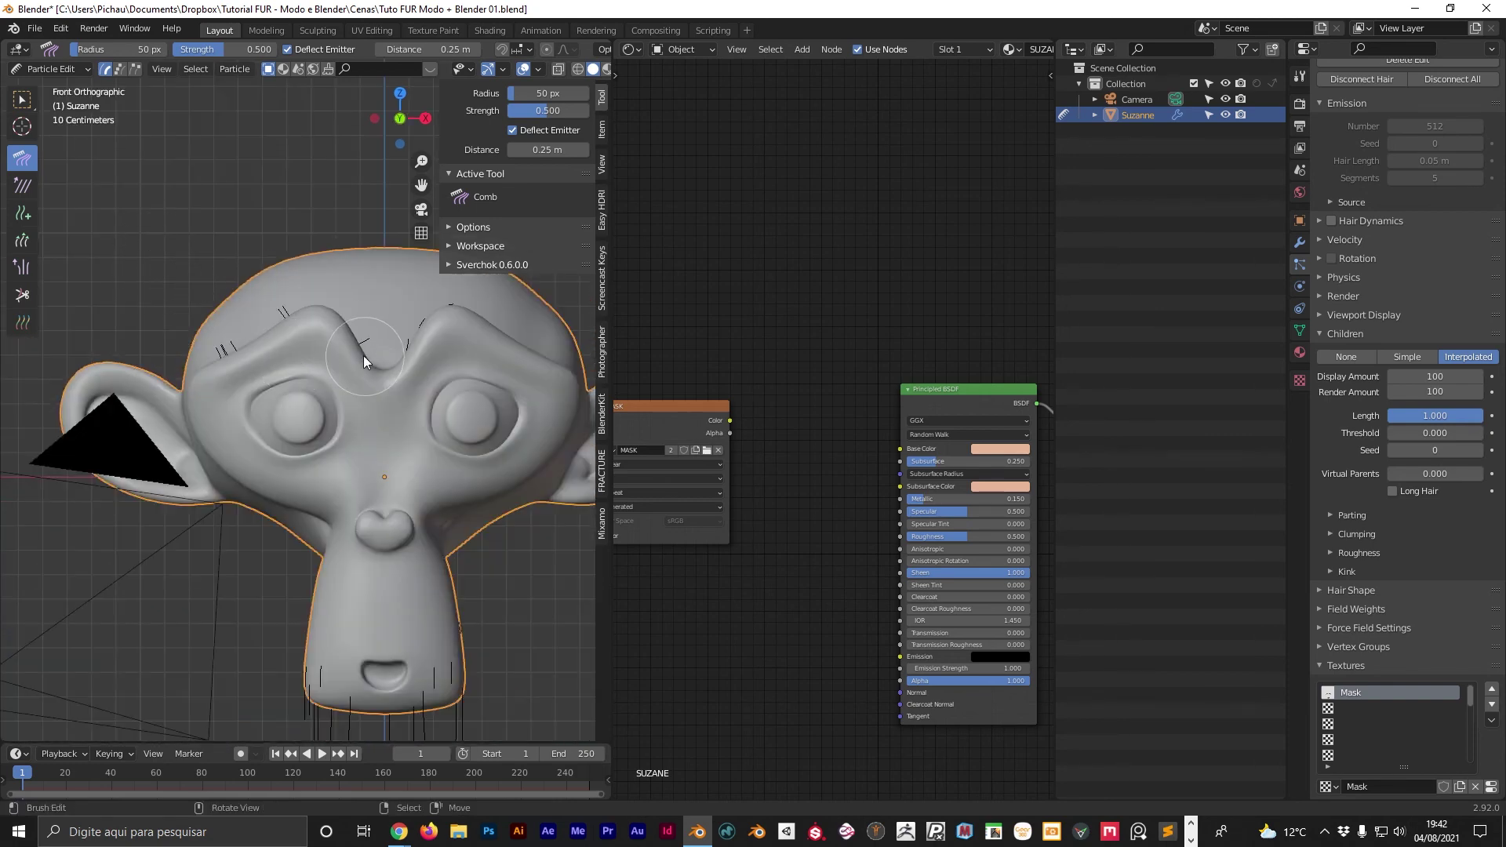
pyautogui.press('KP_0')
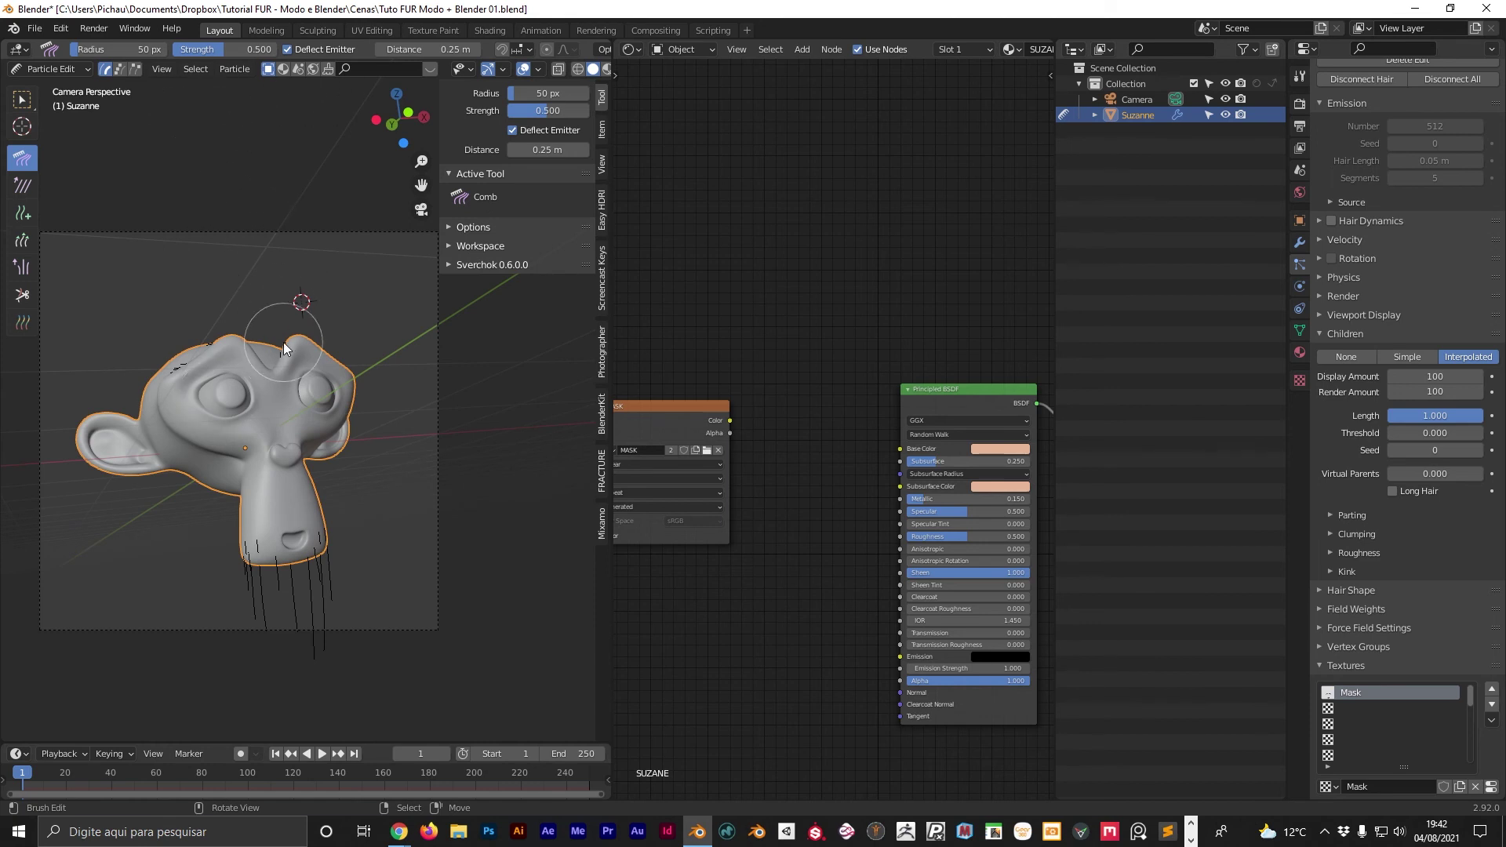
pyautogui.click(47, 69)
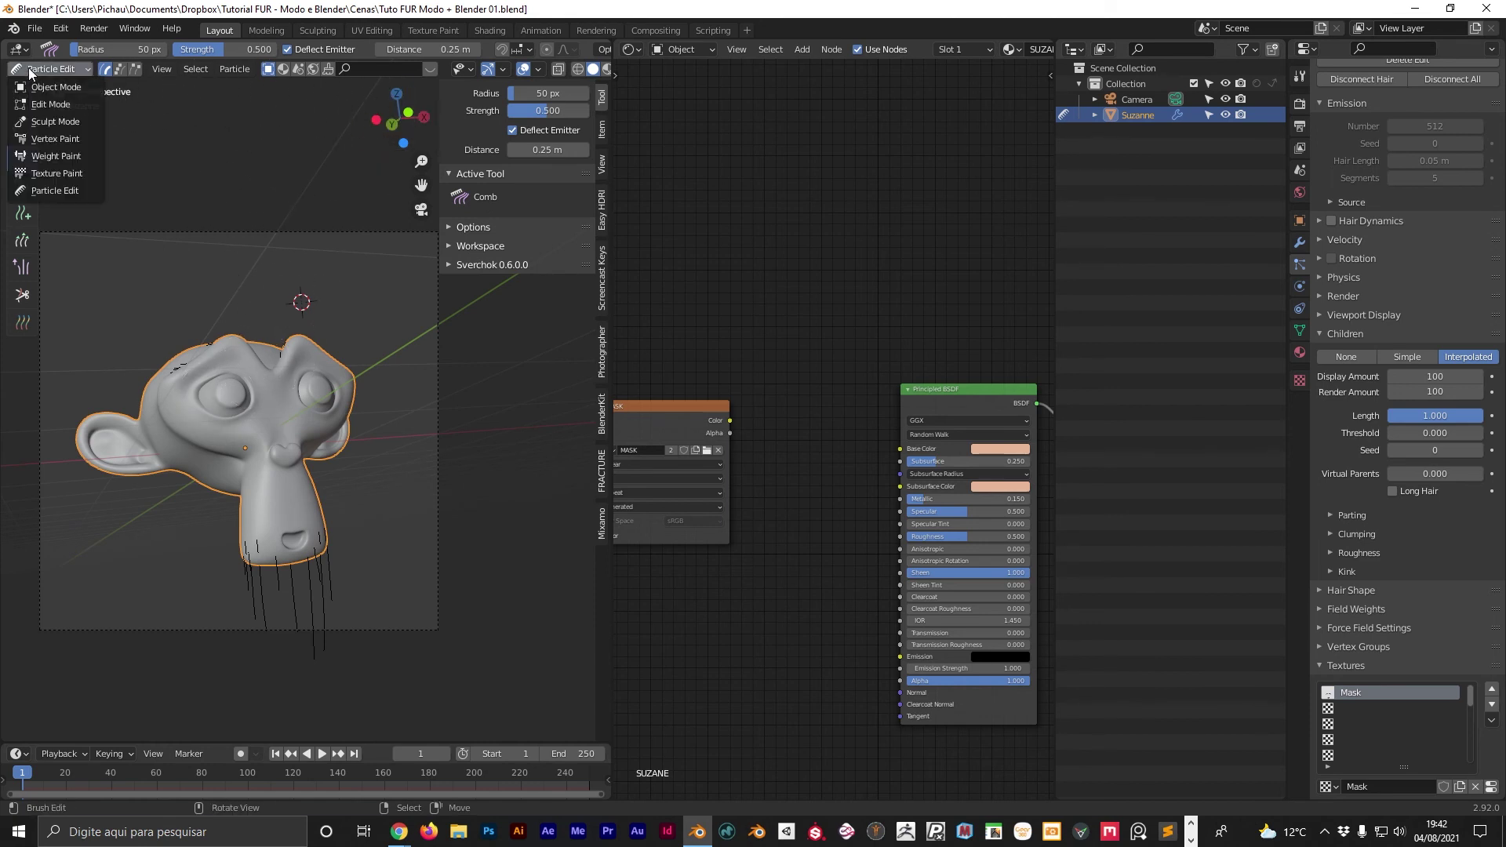
pyautogui.click(43, 87)
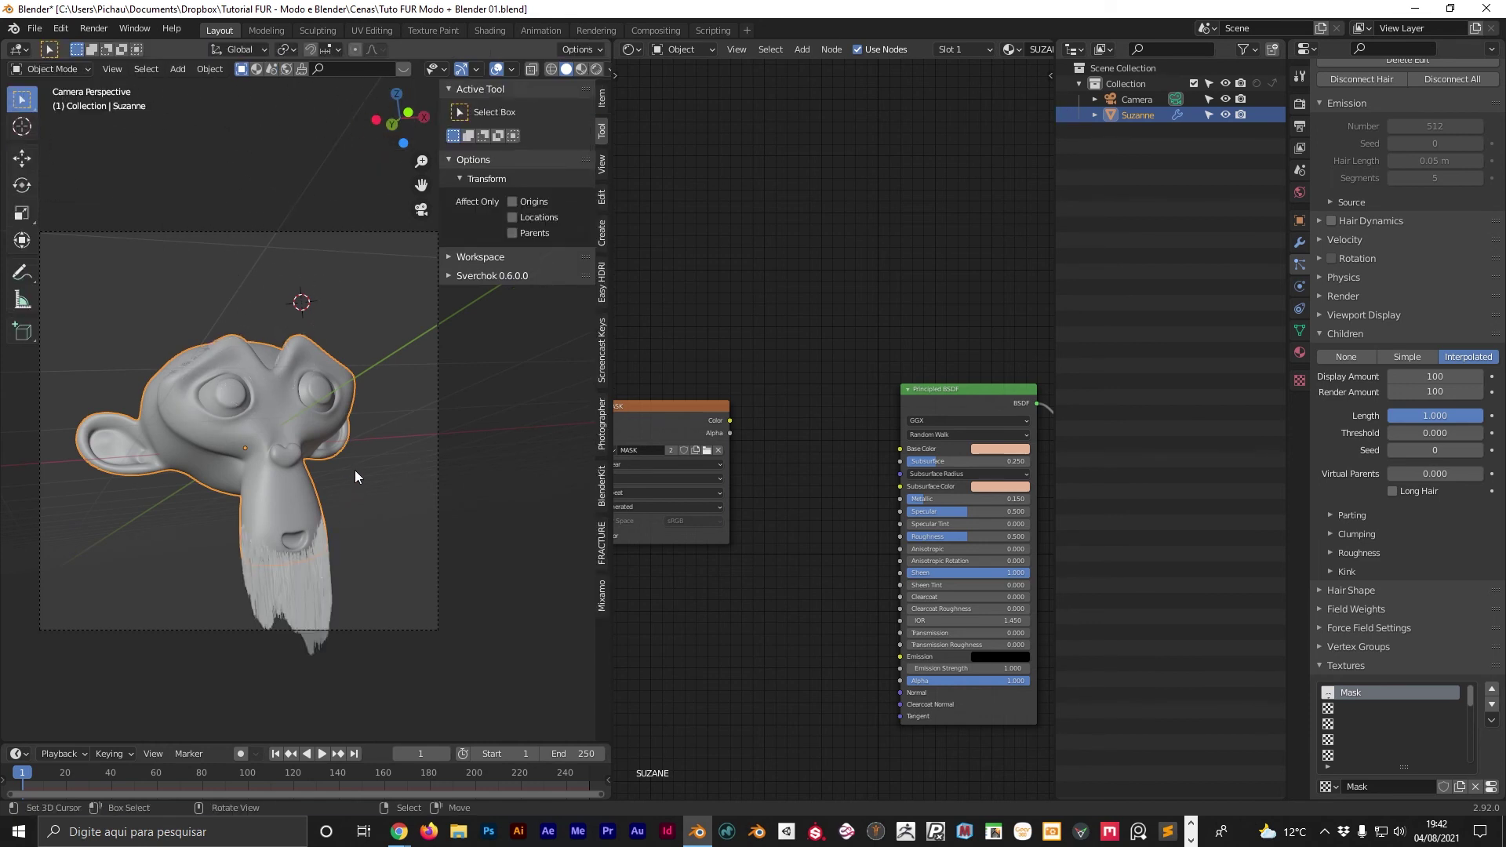
pyautogui.click(384, 494)
pyautogui.moveTo(396, 498); pyautogui.dragTo(404, 487, button='middle')
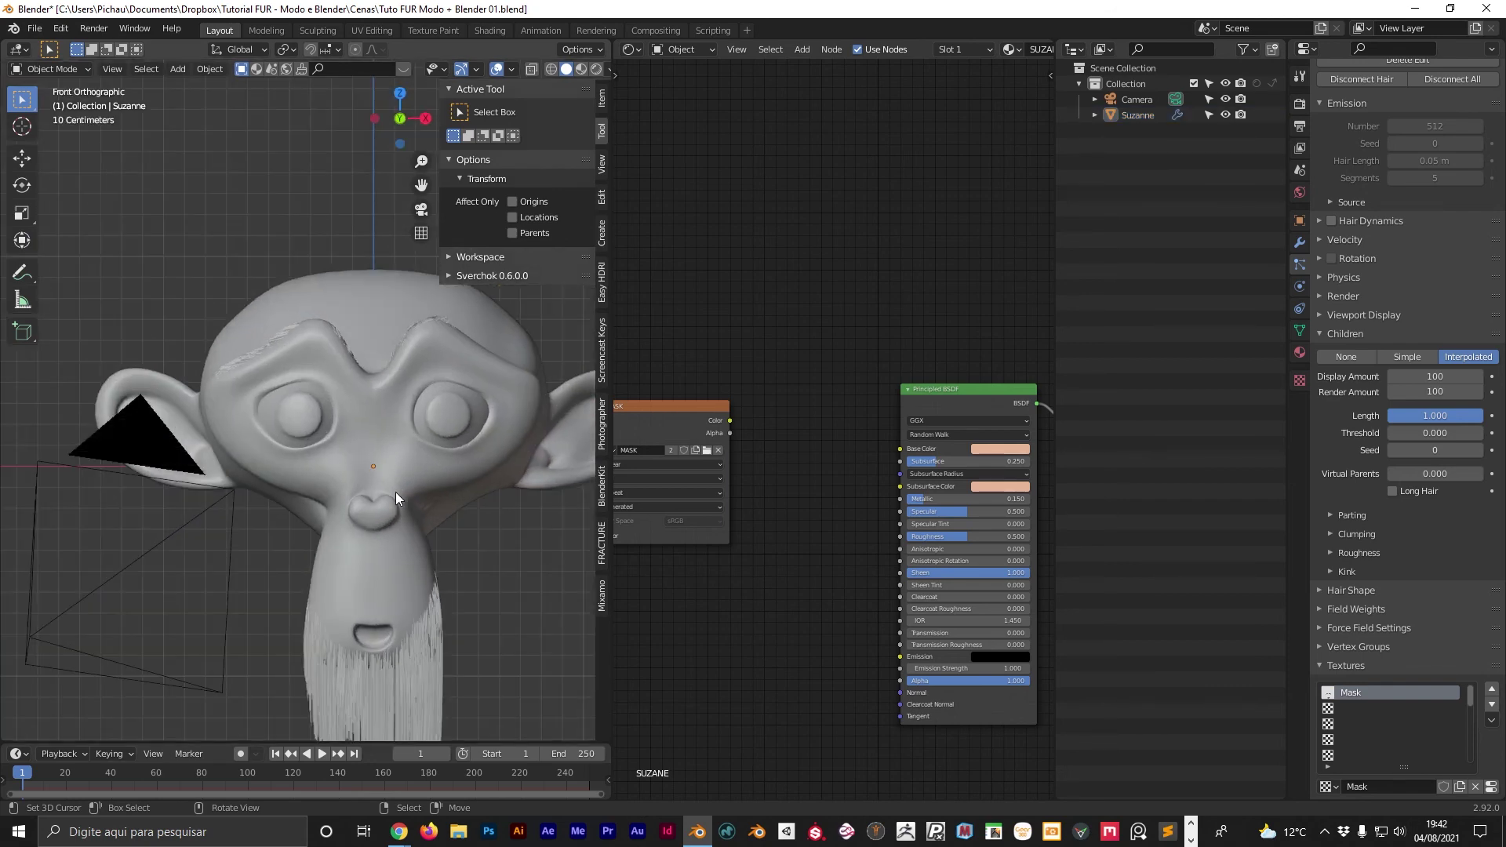
pyautogui.scroll(4, 407, 479)
pyautogui.scroll(2, 407, 480)
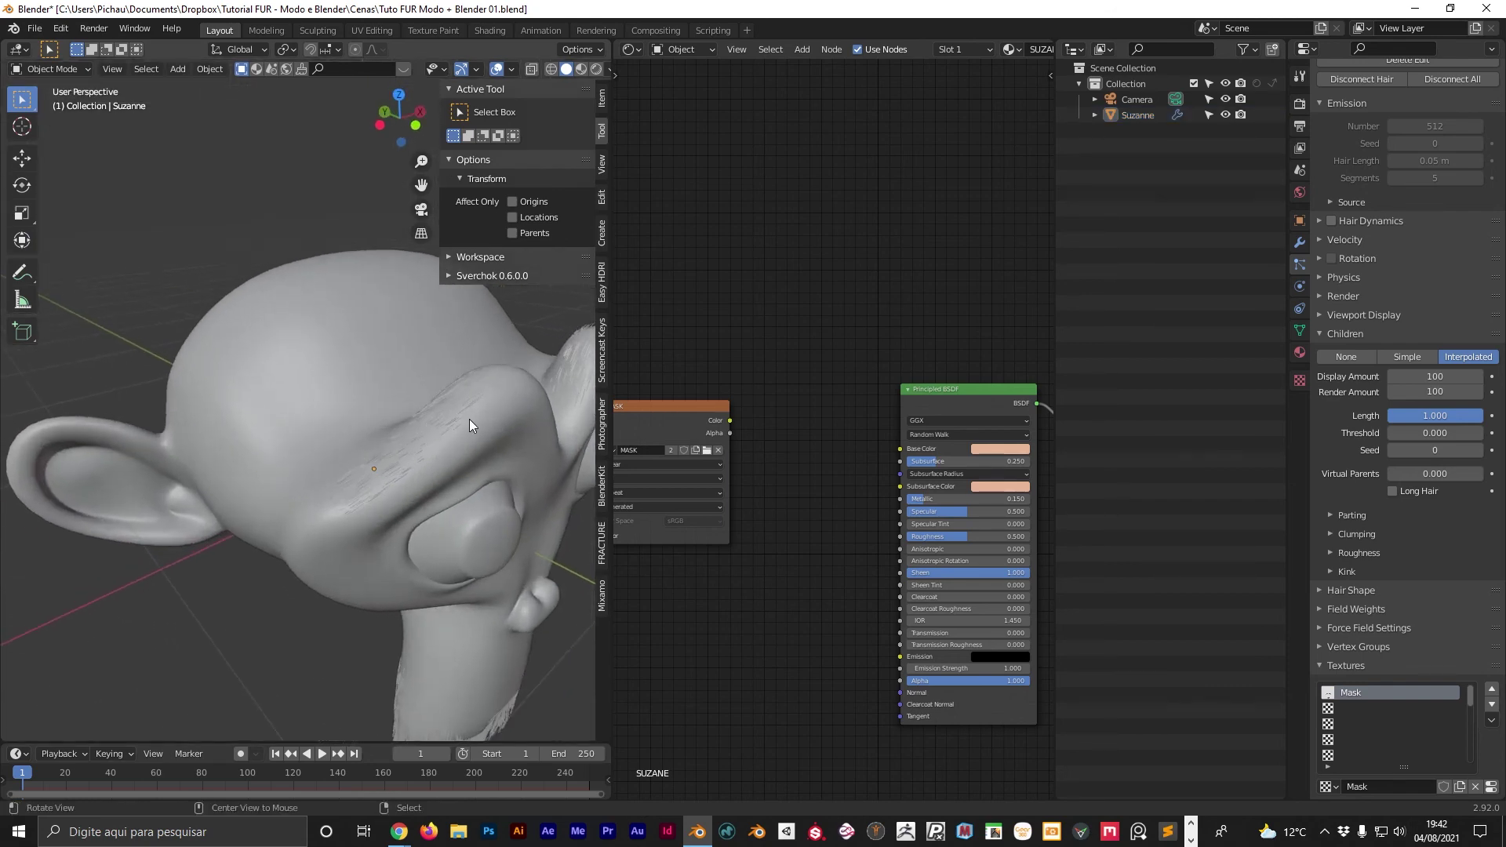
pyautogui.moveTo(477, 426)
pyautogui.keyDown('shift'); pyautogui.mouseDown(button='middle')
pyautogui.moveTo(422, 443)
pyautogui.moveTo(361, 394)
pyautogui.mouseUp(button='middle'); pyautogui.keyUp('shift')
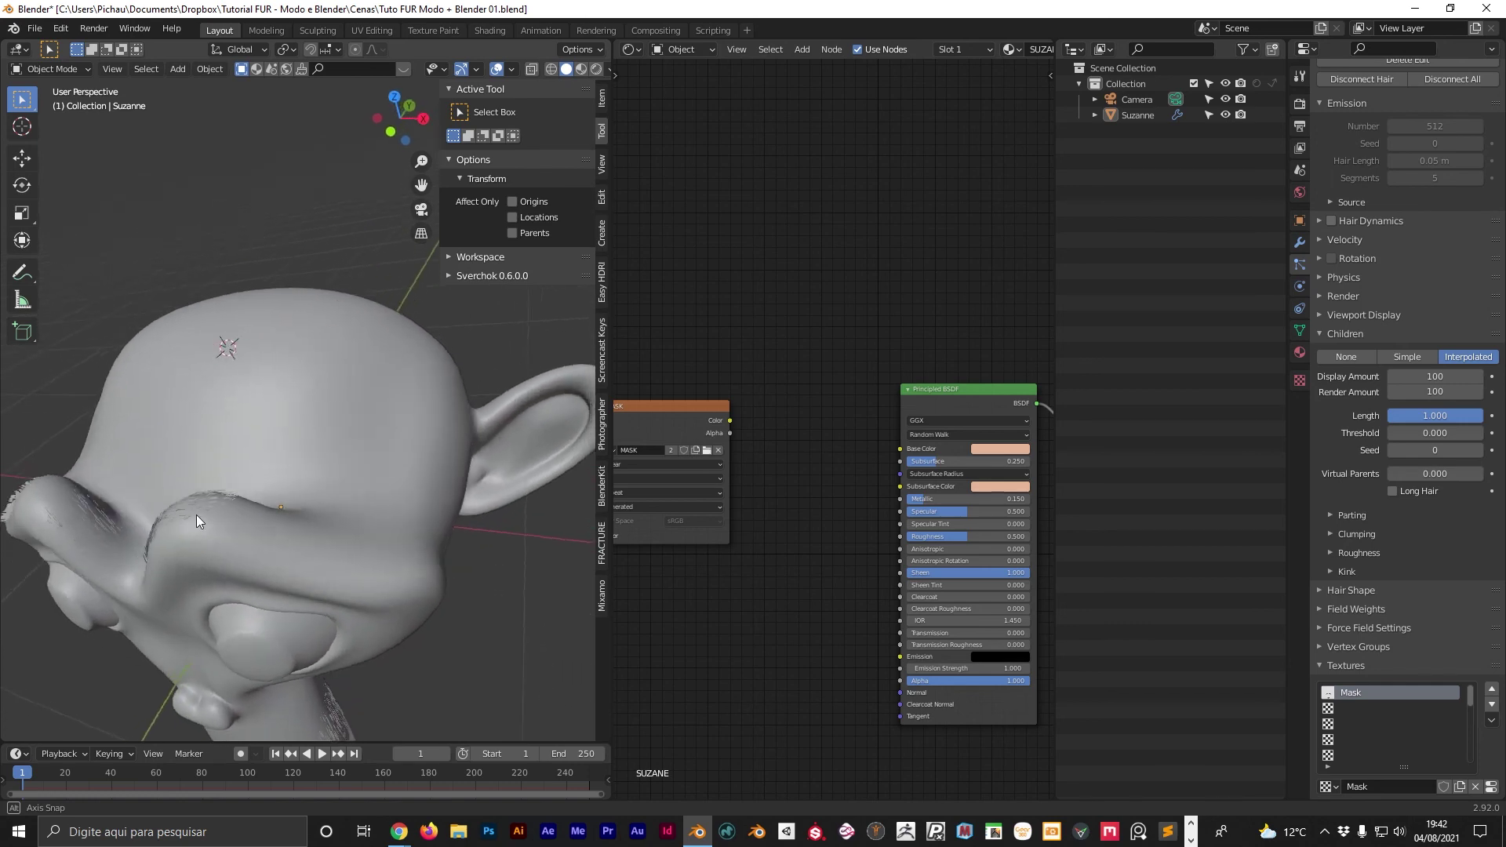
pyautogui.press('KP_1')
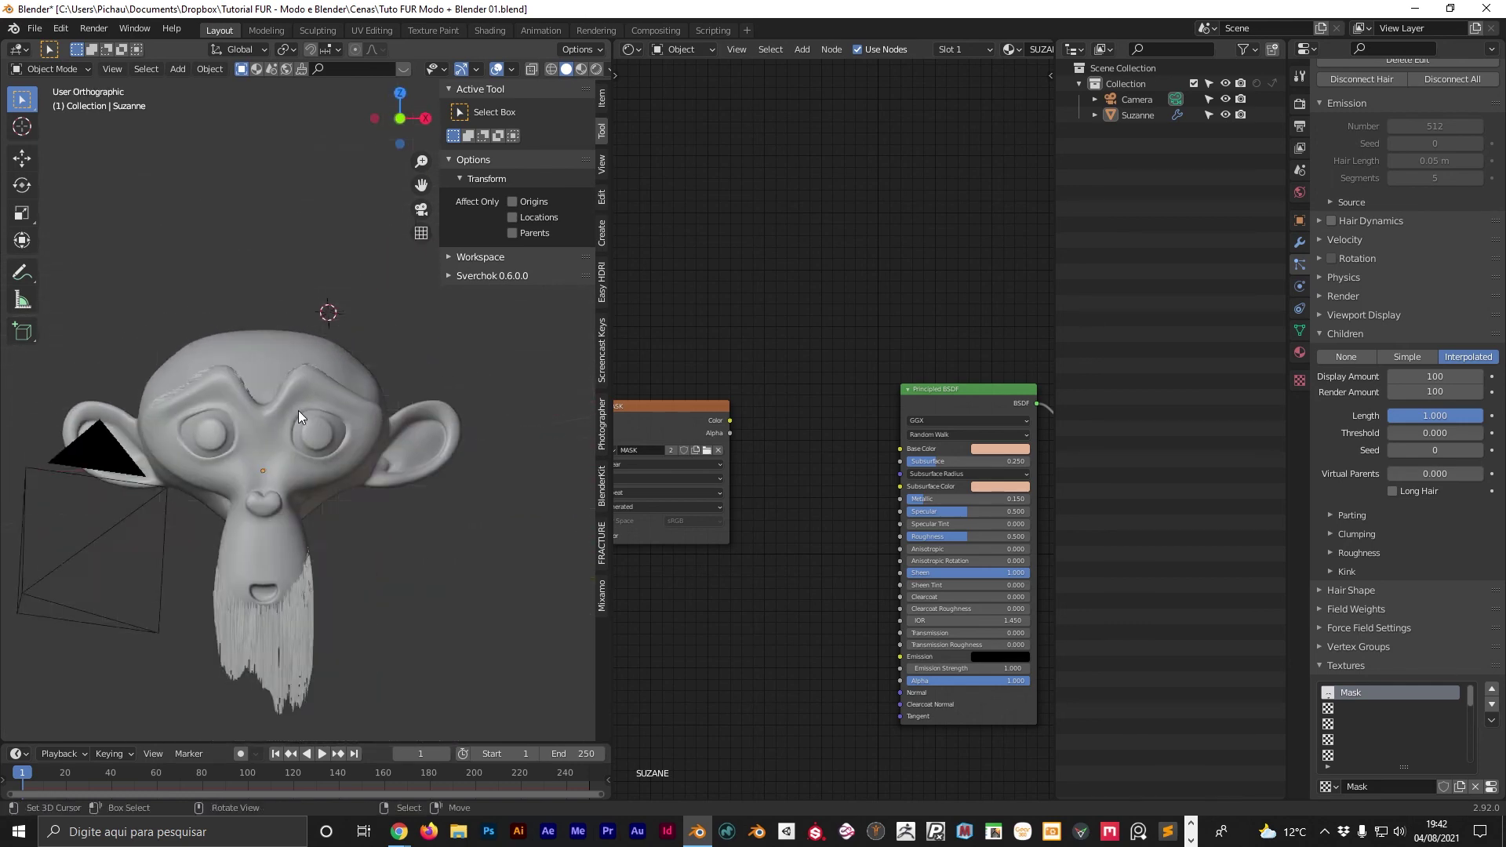
pyautogui.scroll(2, 310, 369)
pyautogui.keyDown('shift'); pyautogui.moveTo(310, 369); pyautogui.dragTo(302, 251, button='middle'); pyautogui.keyUp('shift')
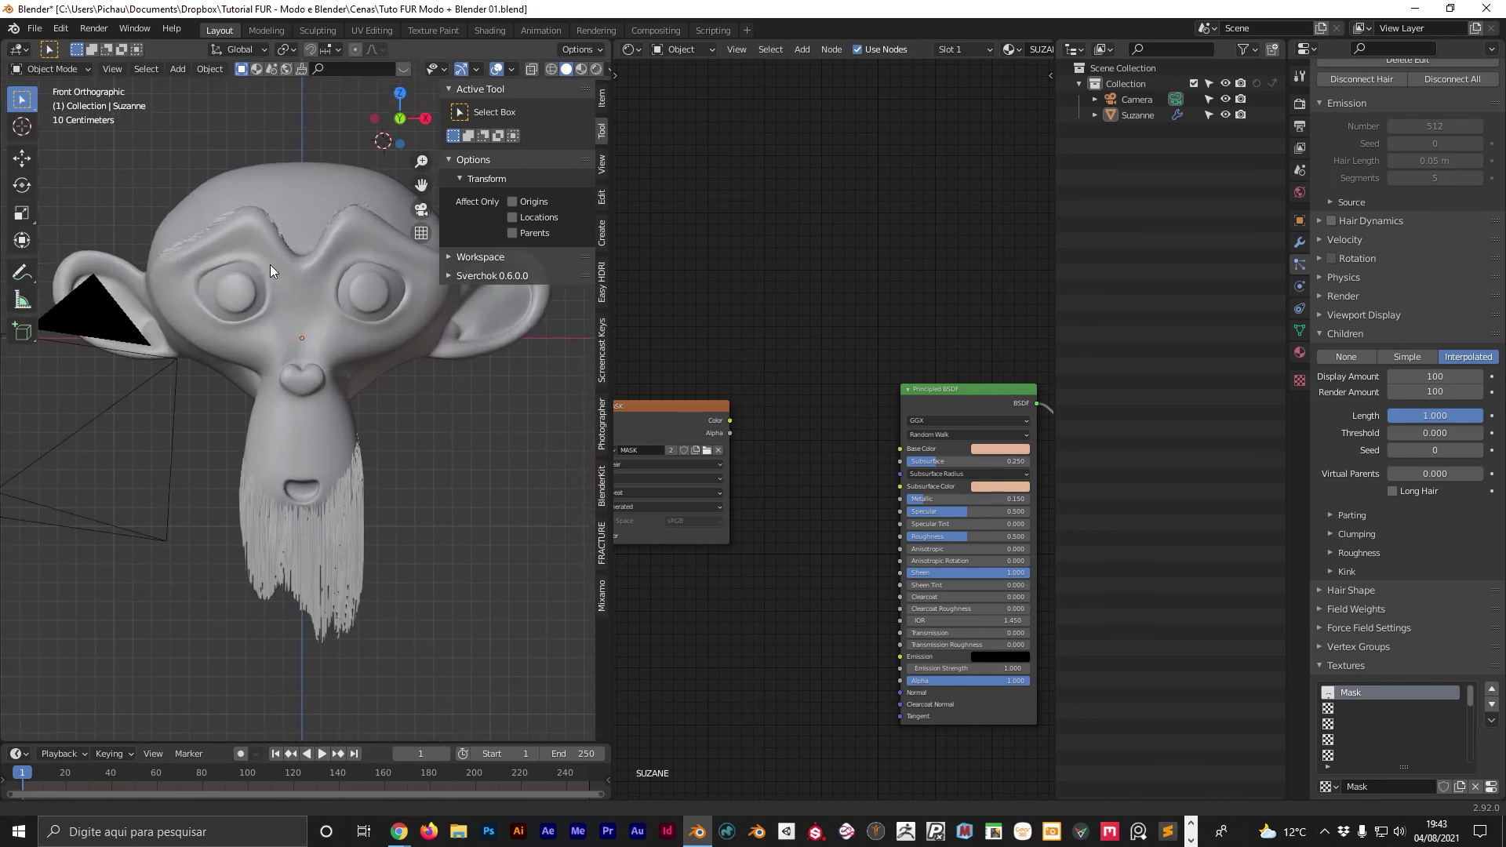
pyautogui.click(57, 69)
# Comb the left beard strands down and to the right, and try the Length brush.
pyautogui.click(55, 190)
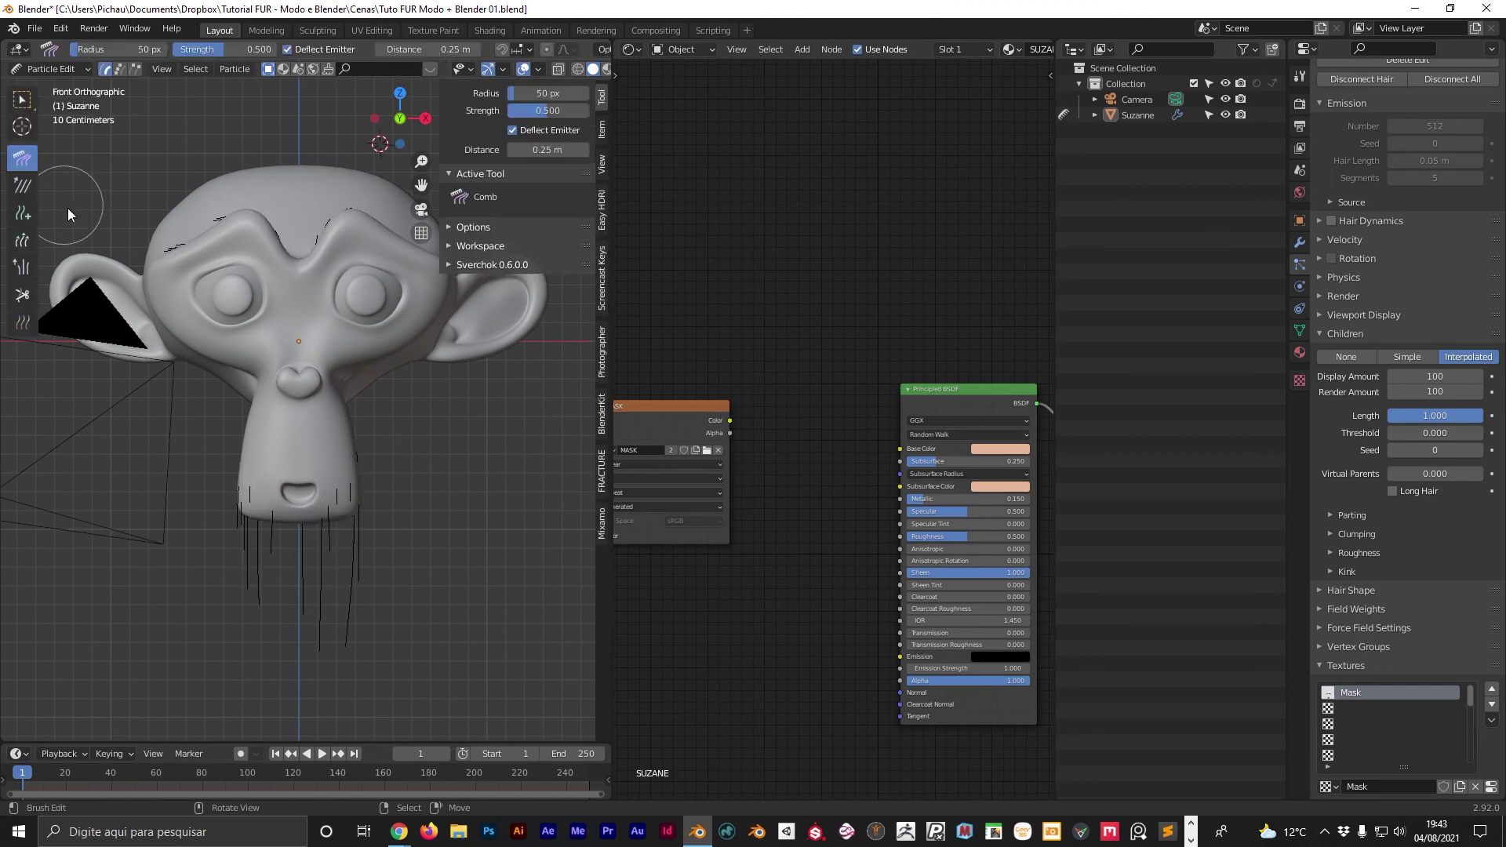
pyautogui.moveTo(245, 578)
pyautogui.mouseDown()
pyautogui.moveTo(295, 638)
pyautogui.moveTo(333, 638)
pyautogui.mouseUp()
pyautogui.keyDown('shift'); pyautogui.moveTo(272, 325); pyautogui.dragTo(280, 365, button='middle'); pyautogui.keyUp('shift')
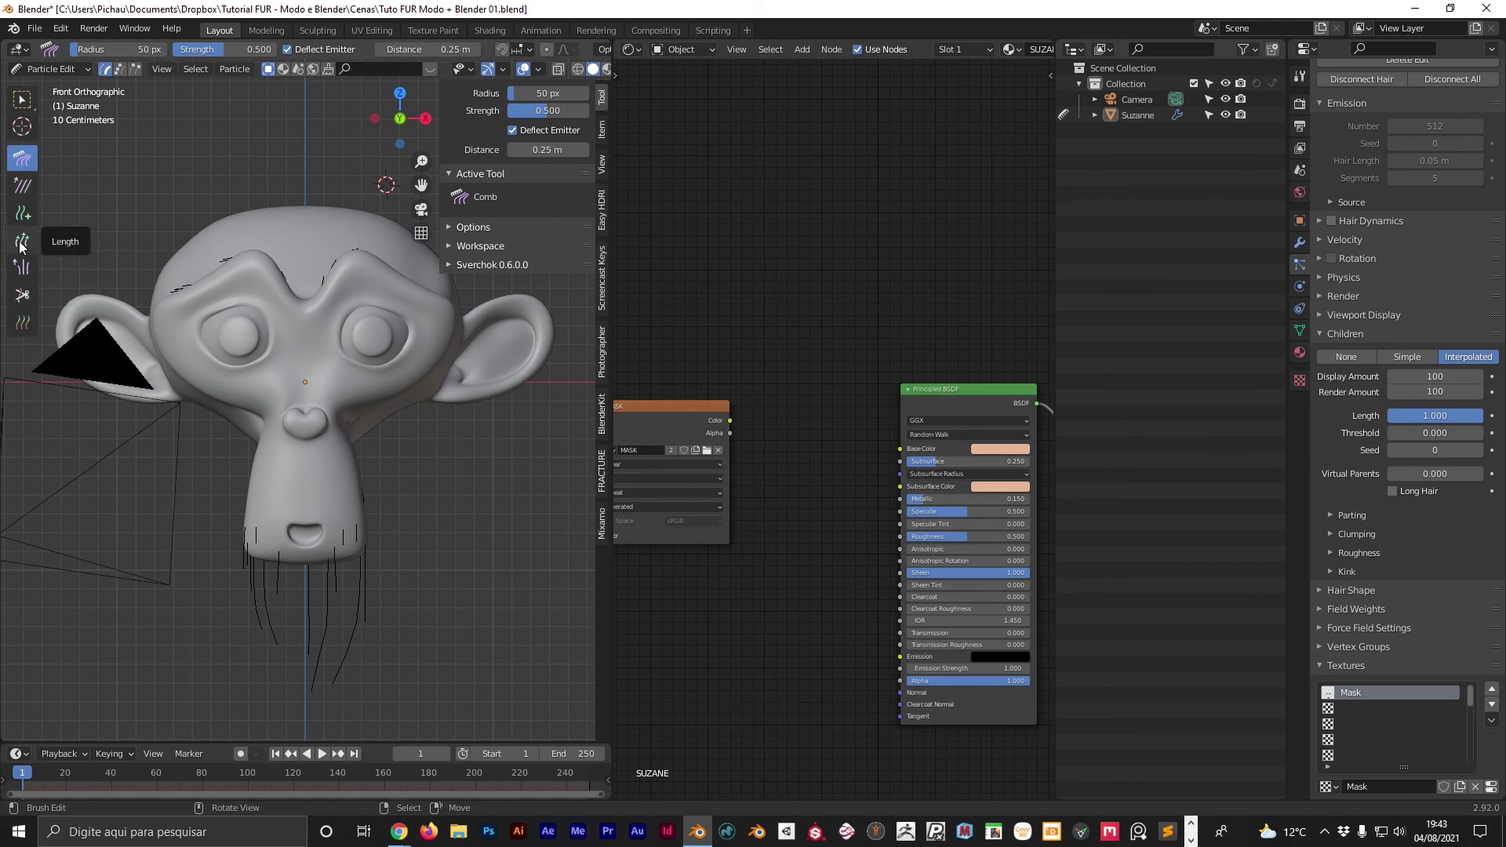
pyautogui.click(22, 242)
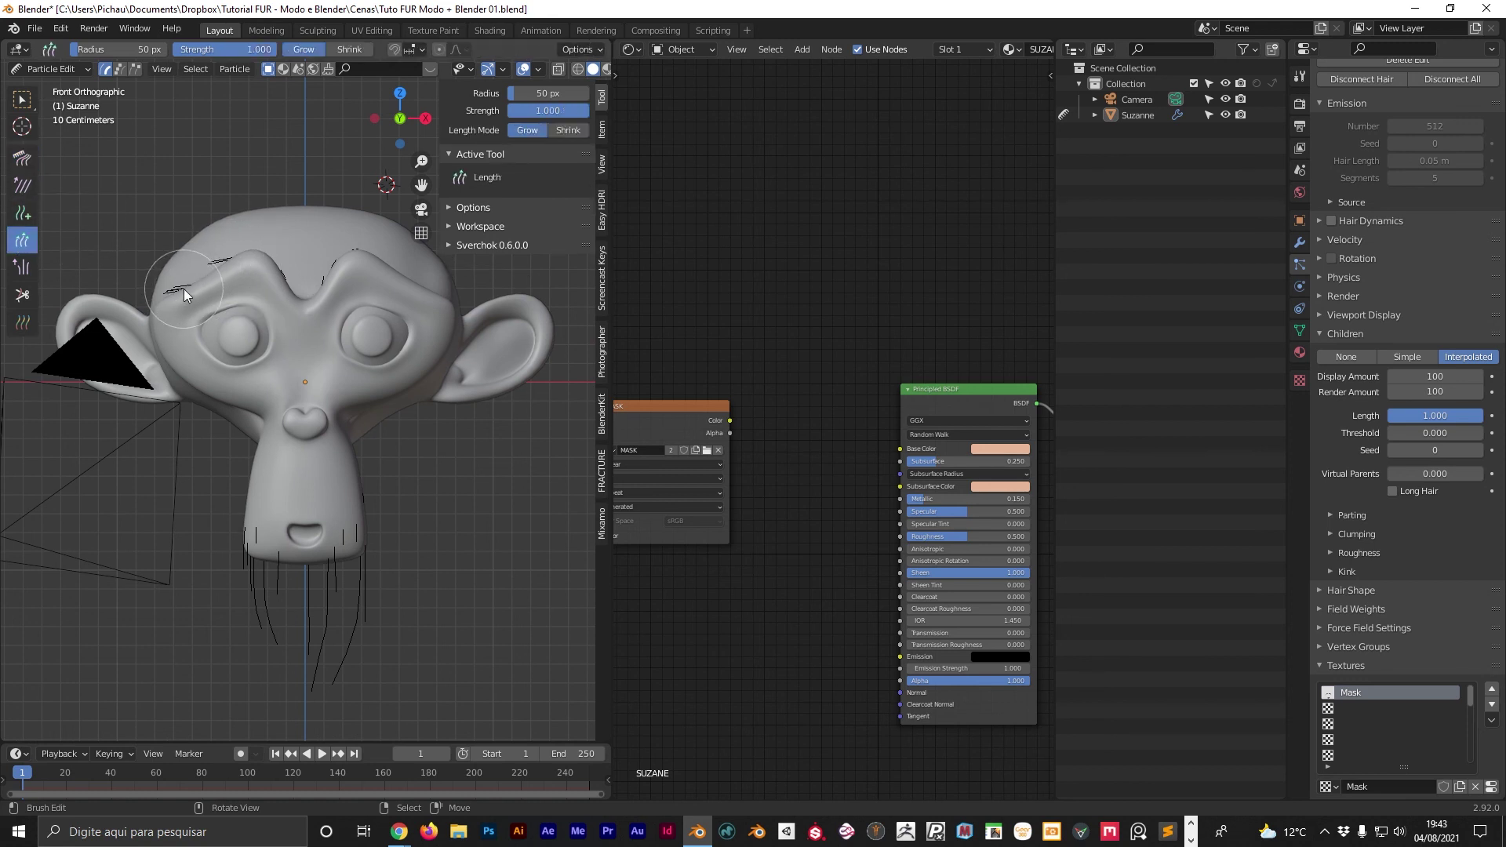
pyautogui.moveTo(363, 270); pyautogui.dragTo(349, 326, button='middle')
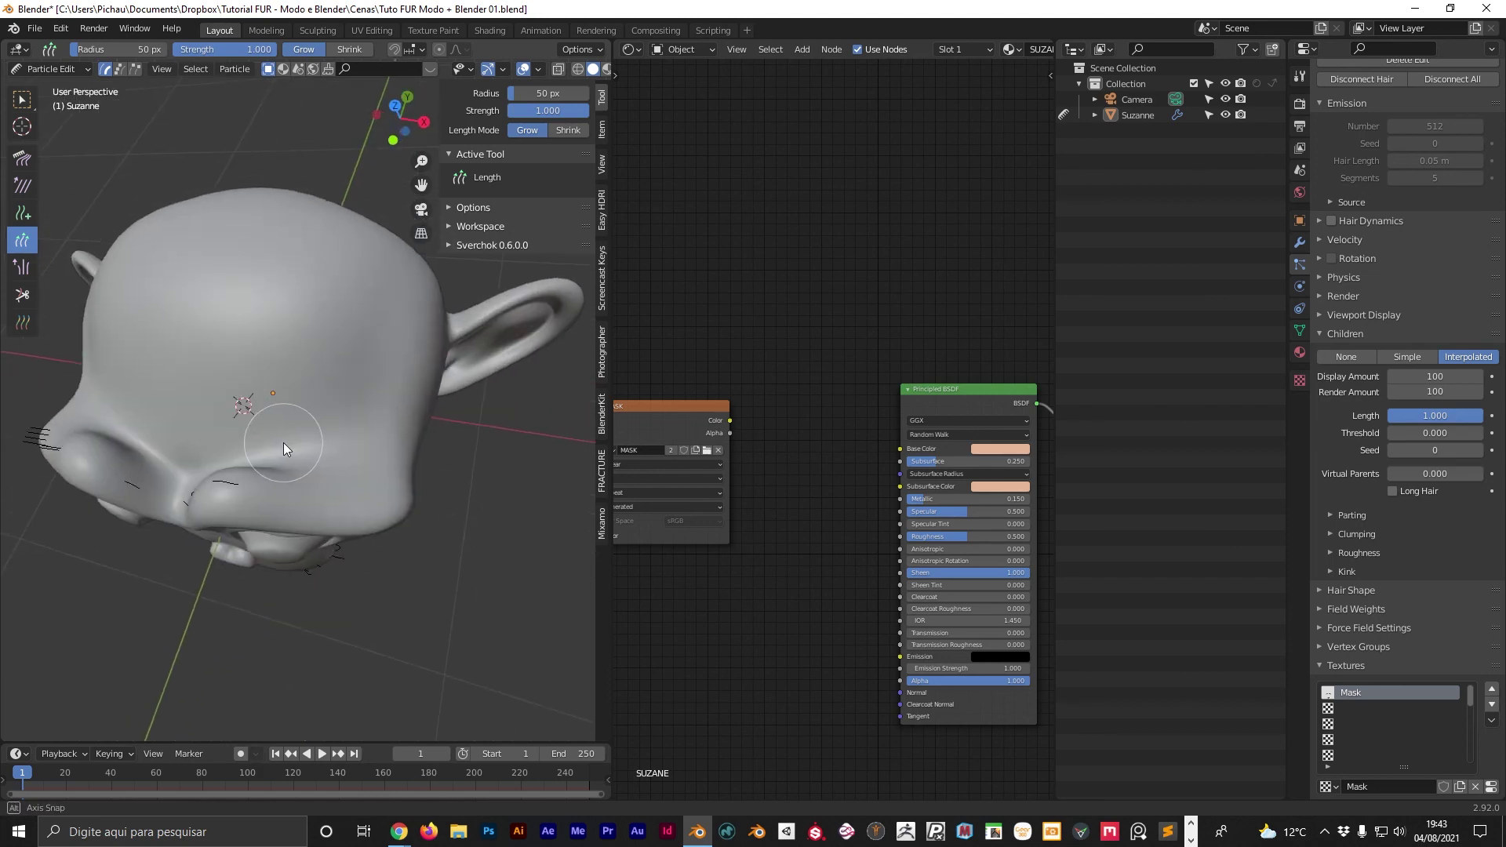
pyautogui.press('KP_1')
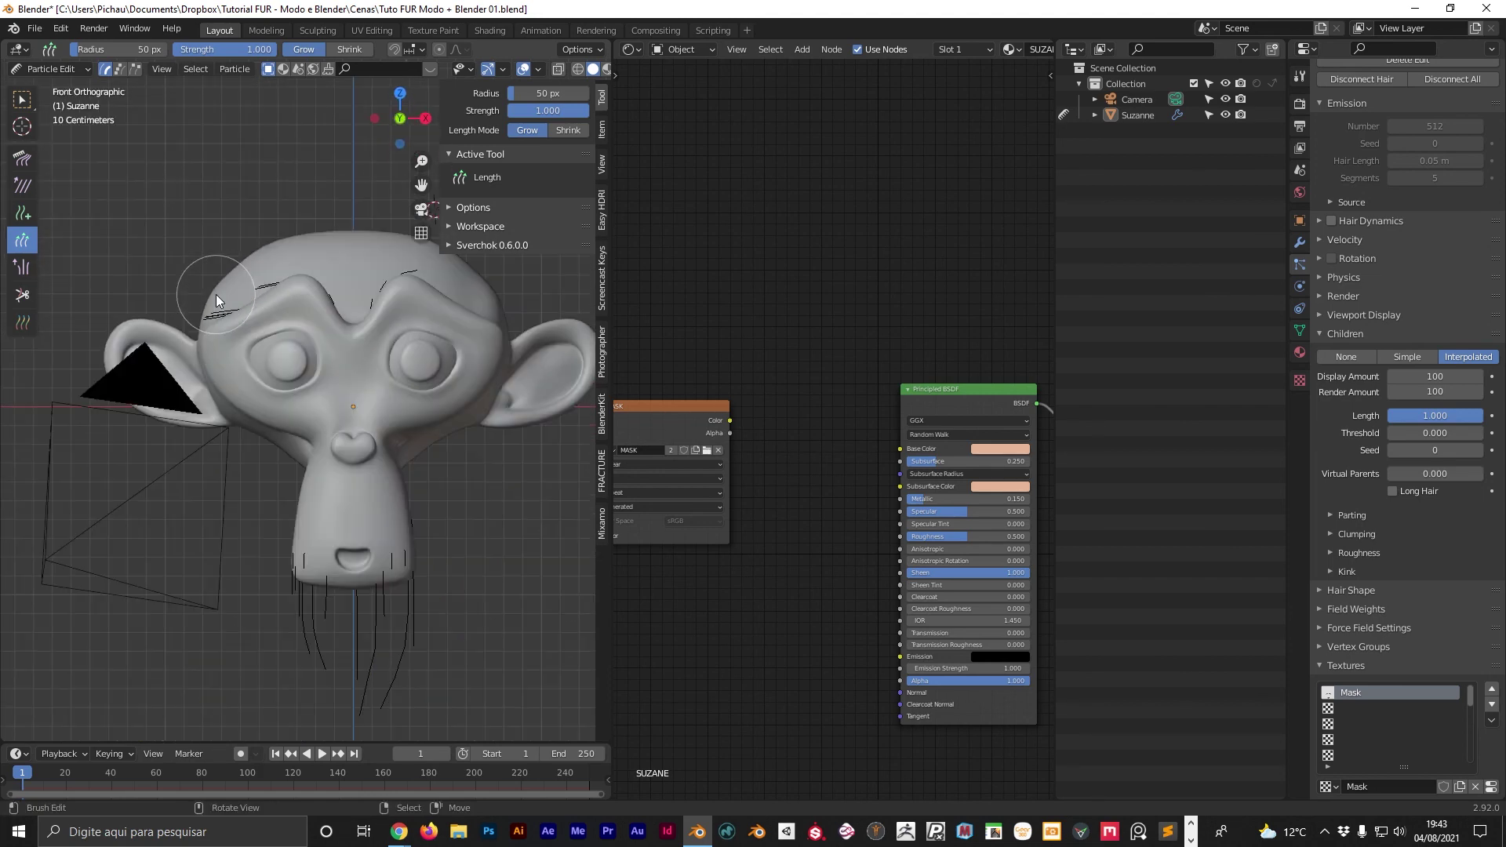
# Comb the brow strands over to the right and return to Object Mode.
pyautogui.click(22, 160)
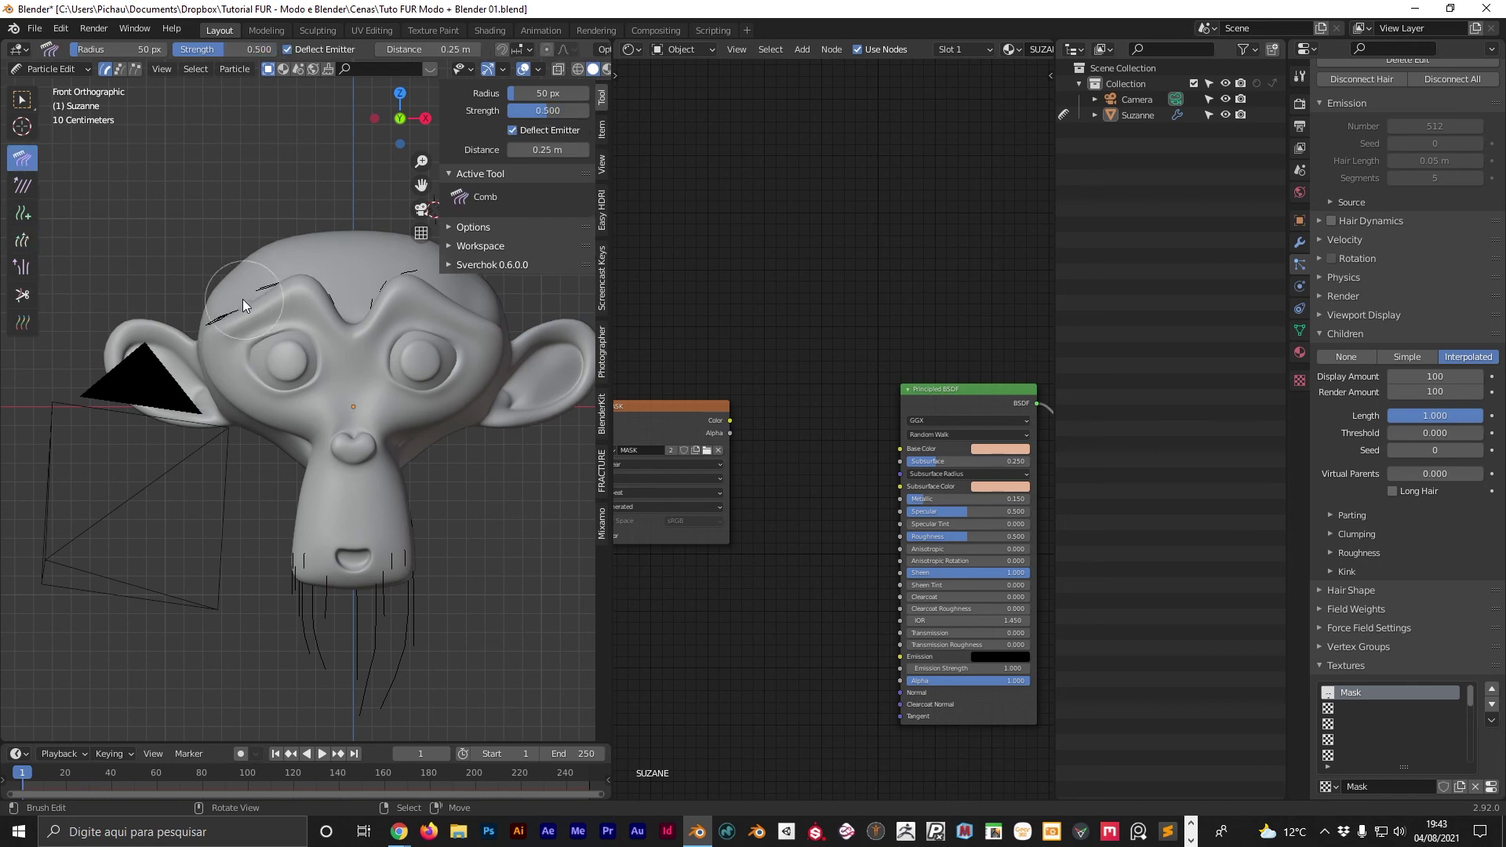
pyautogui.moveTo(243, 305); pyautogui.dragTo(287, 315)
pyautogui.moveTo(381, 292); pyautogui.dragTo(429, 290)
pyautogui.click(61, 68)
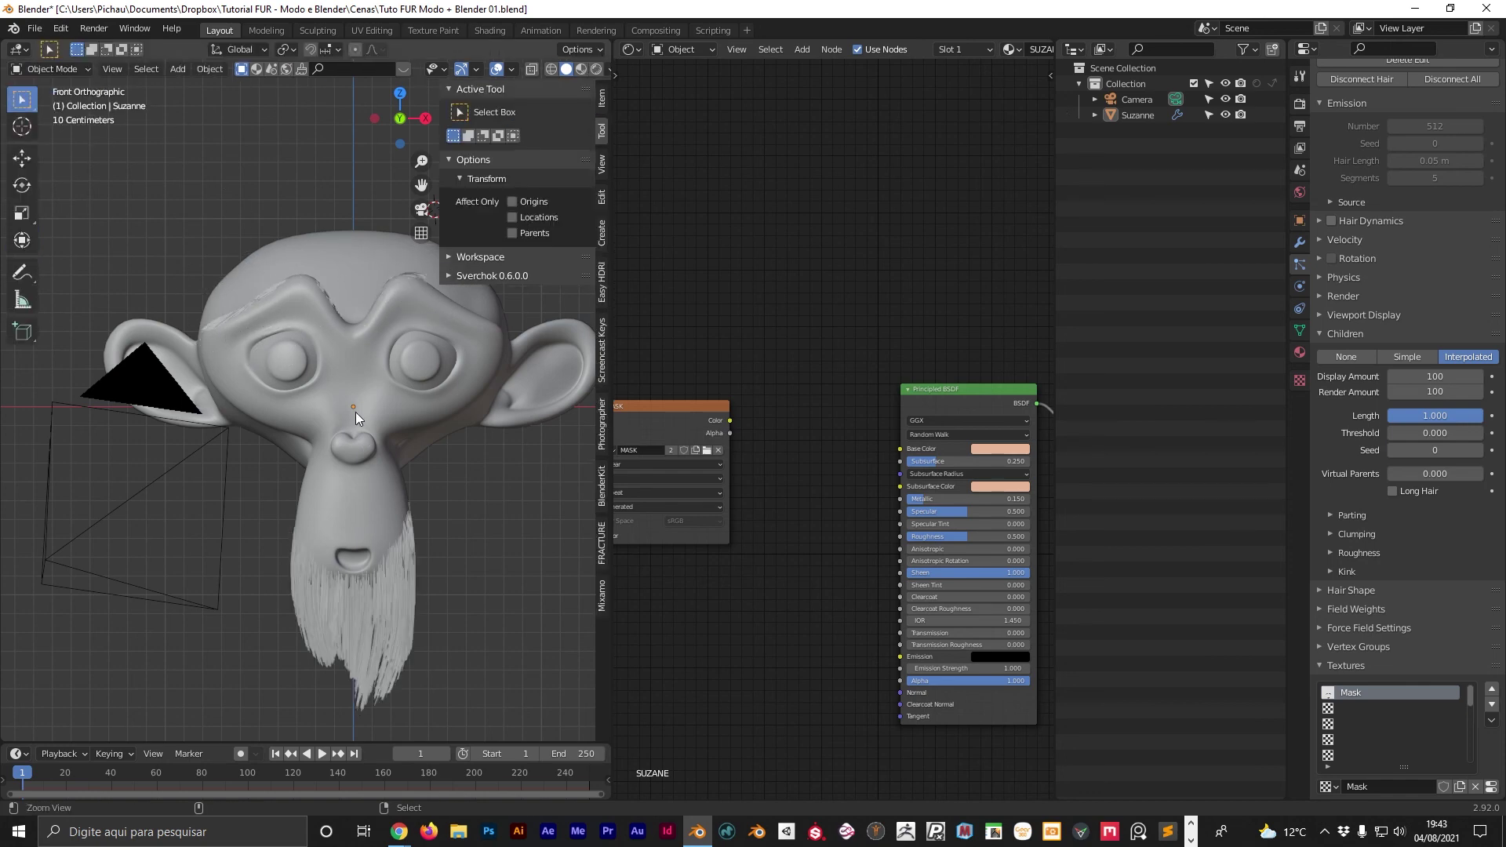
# Switch to camera view and save 'Tuto FUR Modo + Blender 01.blend'.
pyautogui.press('KP_0')
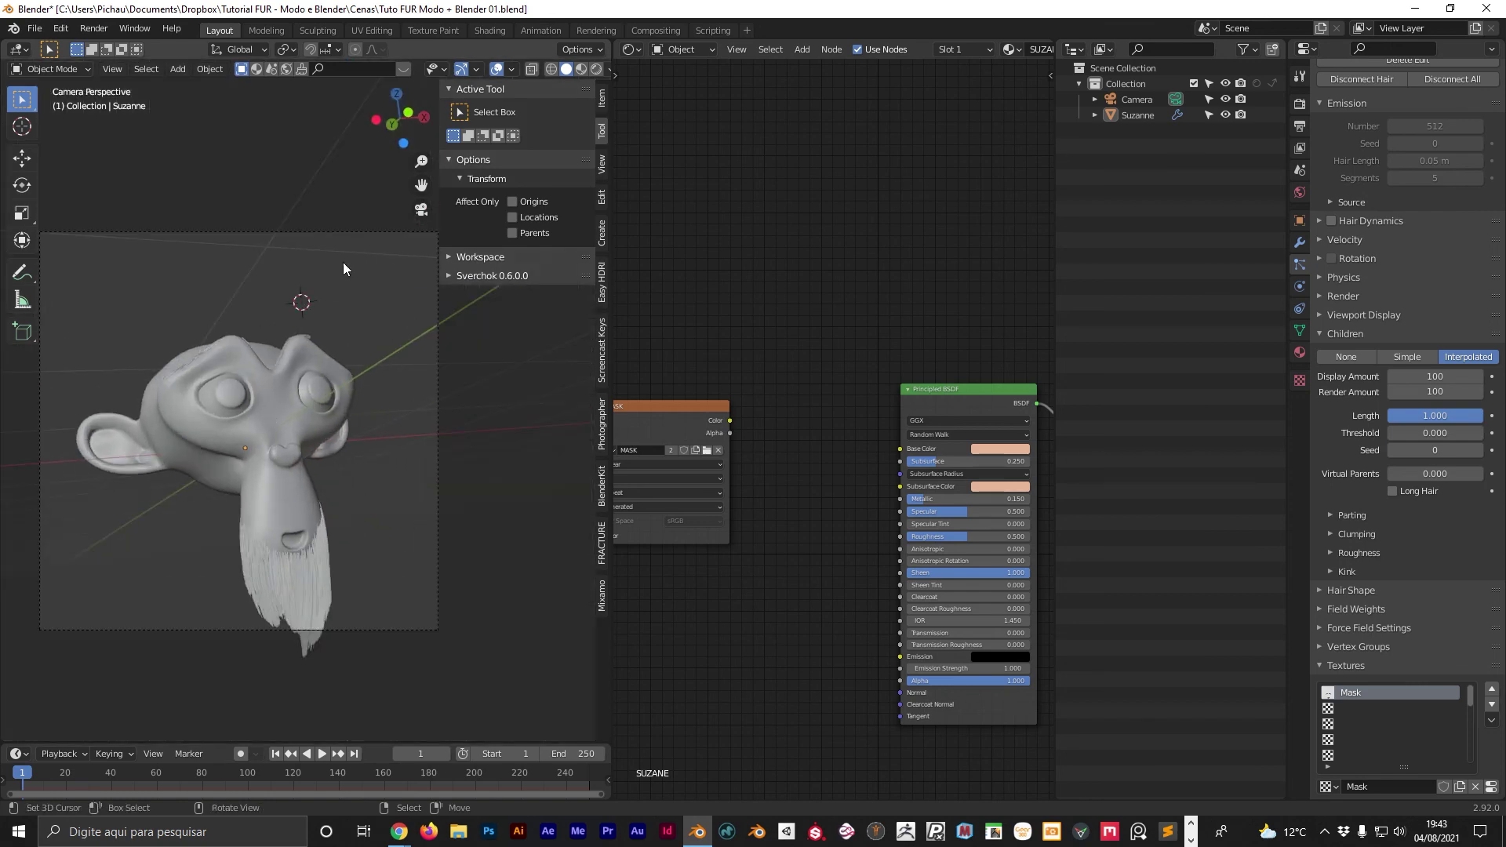
pyautogui.hotkey('ctrl', 's')
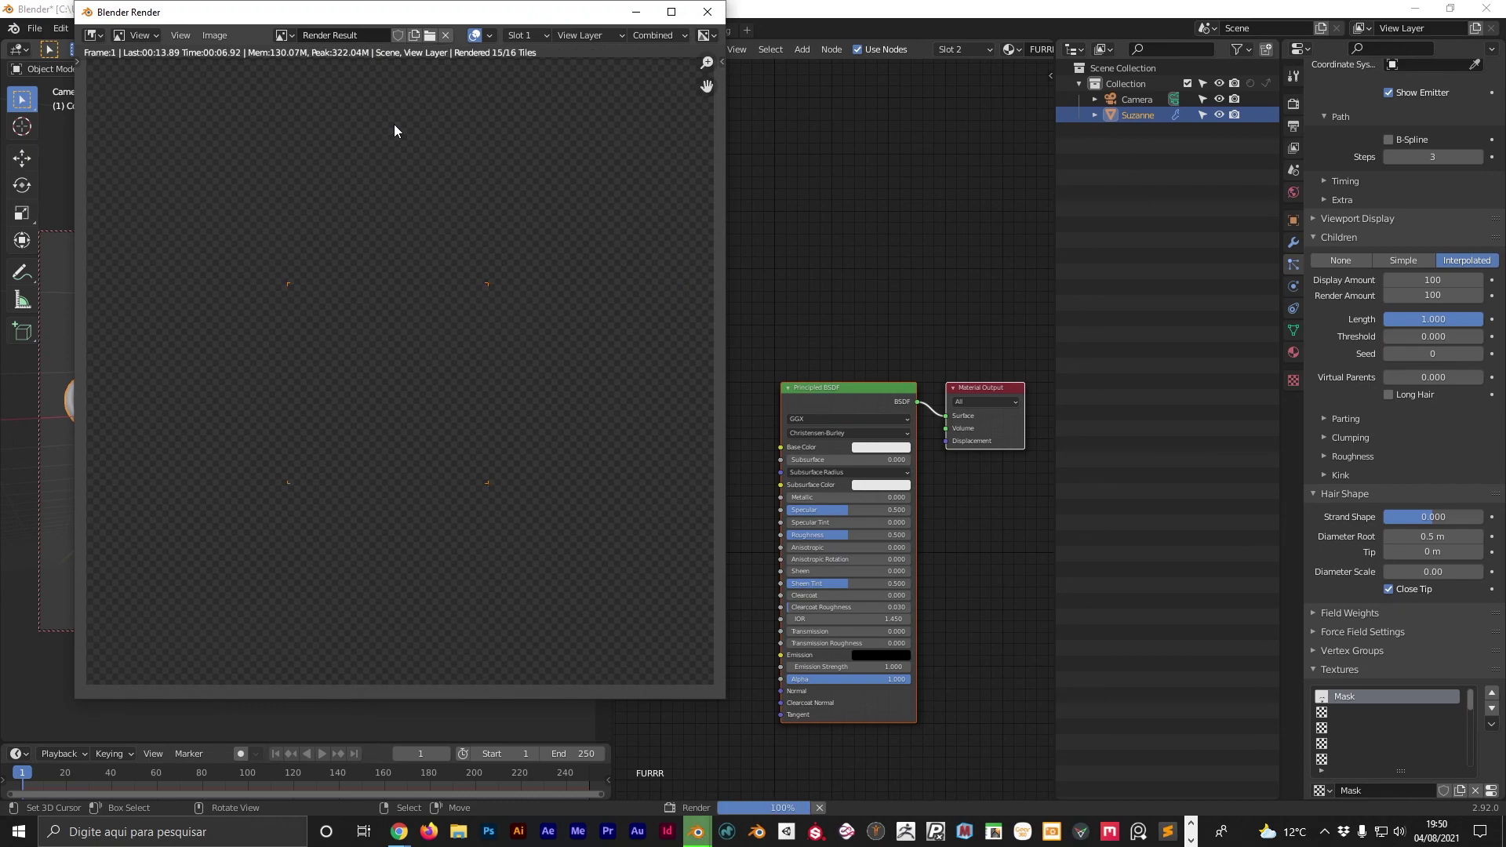
# Flip the preview between BLENDER FUR.jpg and MODO FUR.JPG to compare them, then close it.
pyautogui.moveTo(577, 12); pyautogui.dragTo(897, 68)
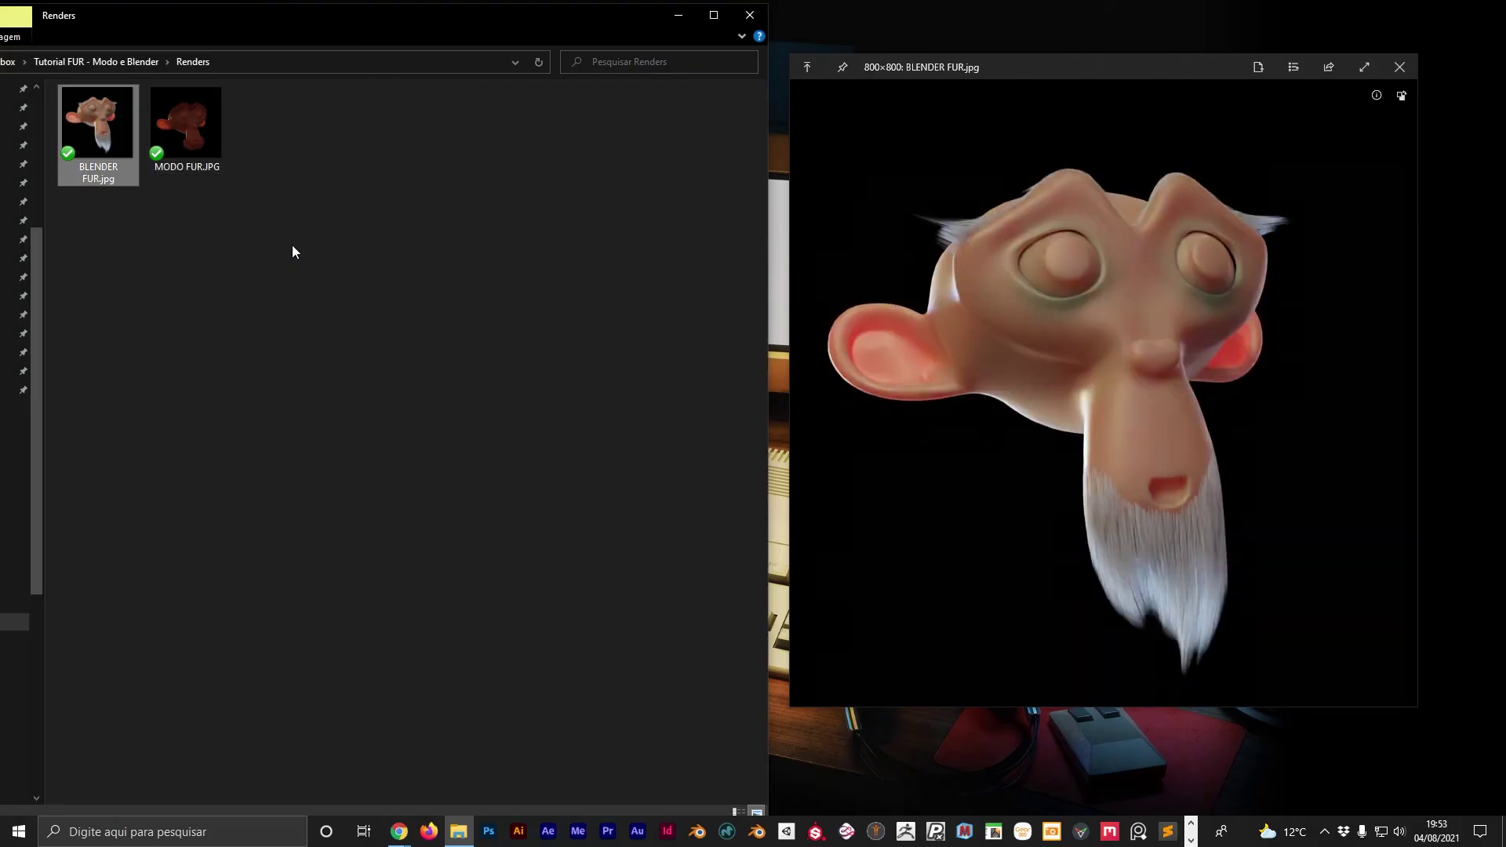
pyautogui.press('Right')
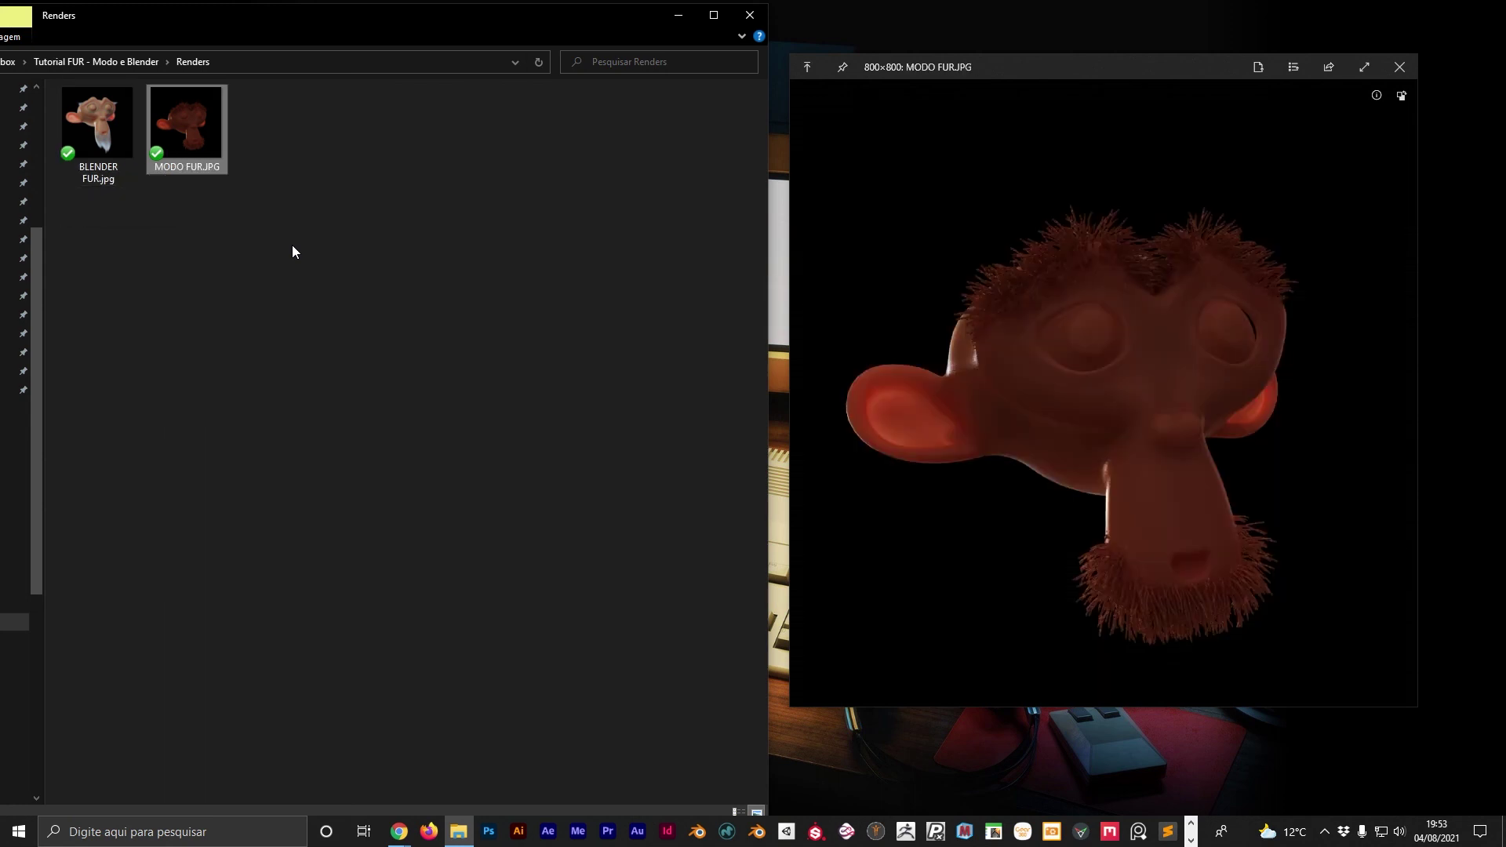
pyautogui.moveTo(186, 130)
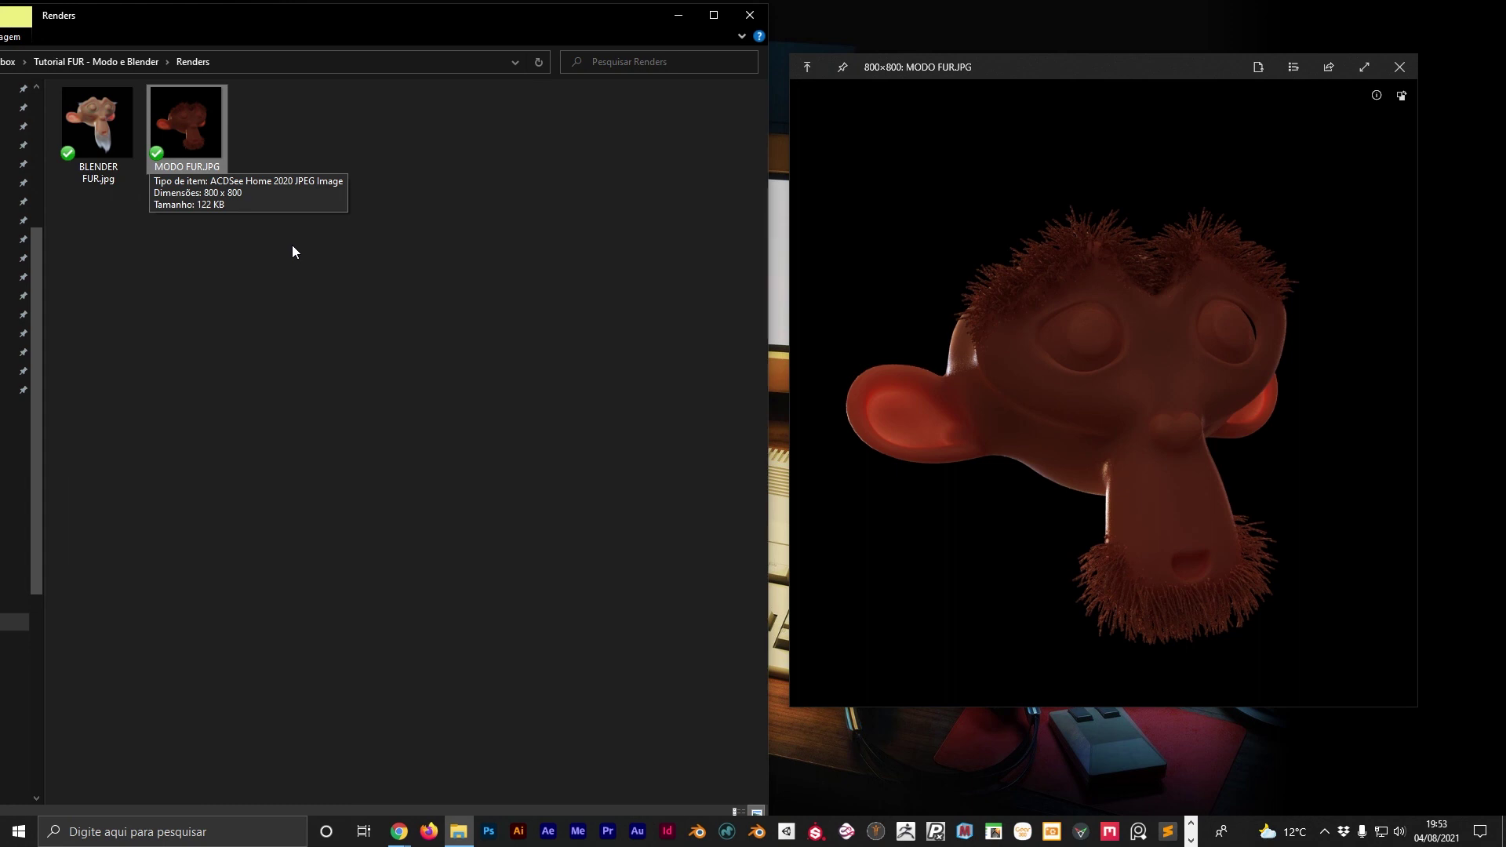
pyautogui.press('Left')
pyautogui.press('Right')
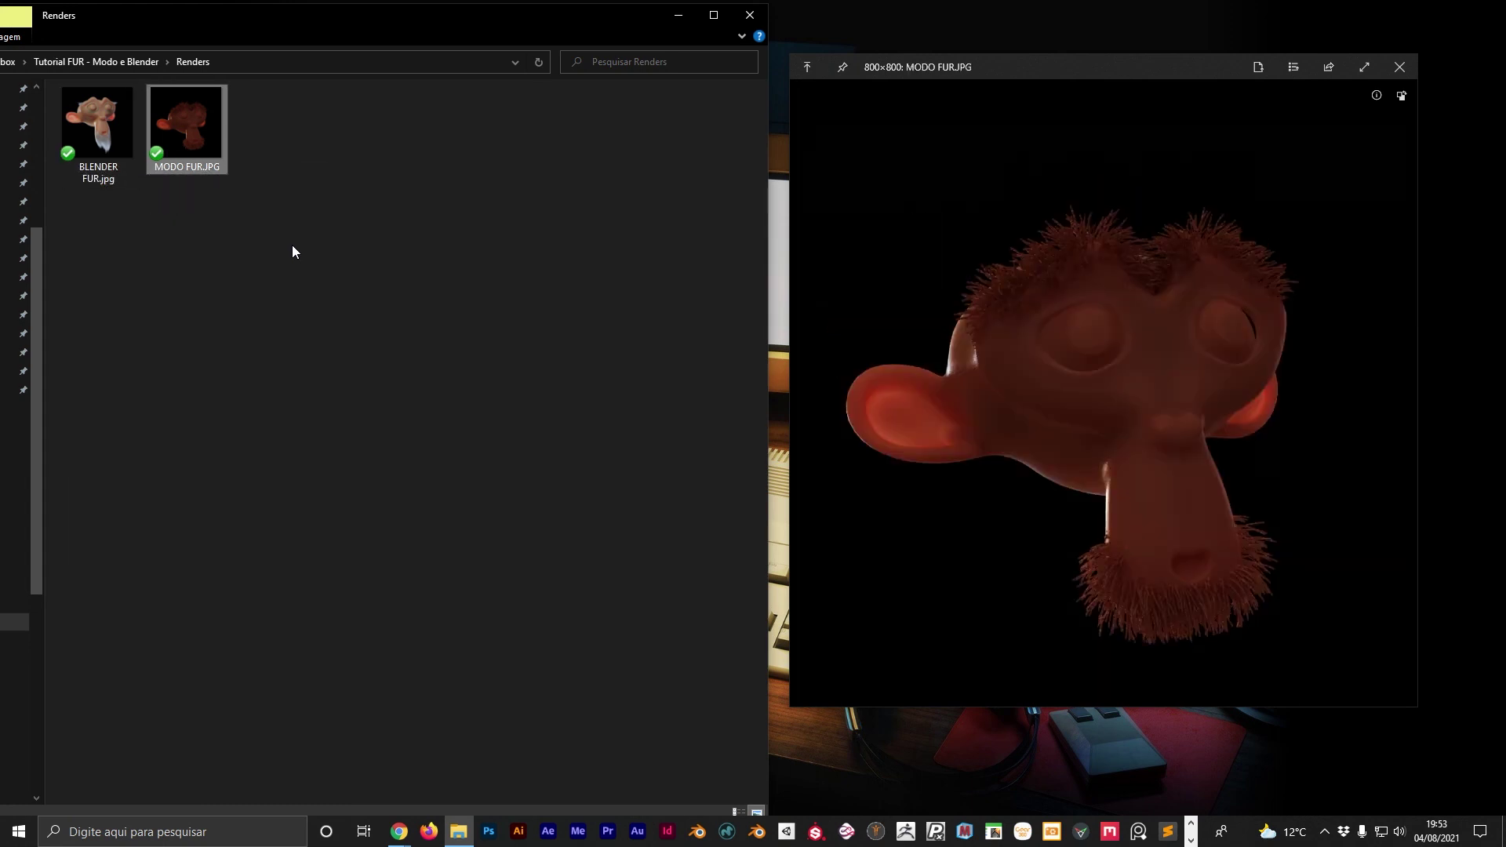
pyautogui.press('Left')
pyautogui.press('Right')
pyautogui.moveTo(187, 129)
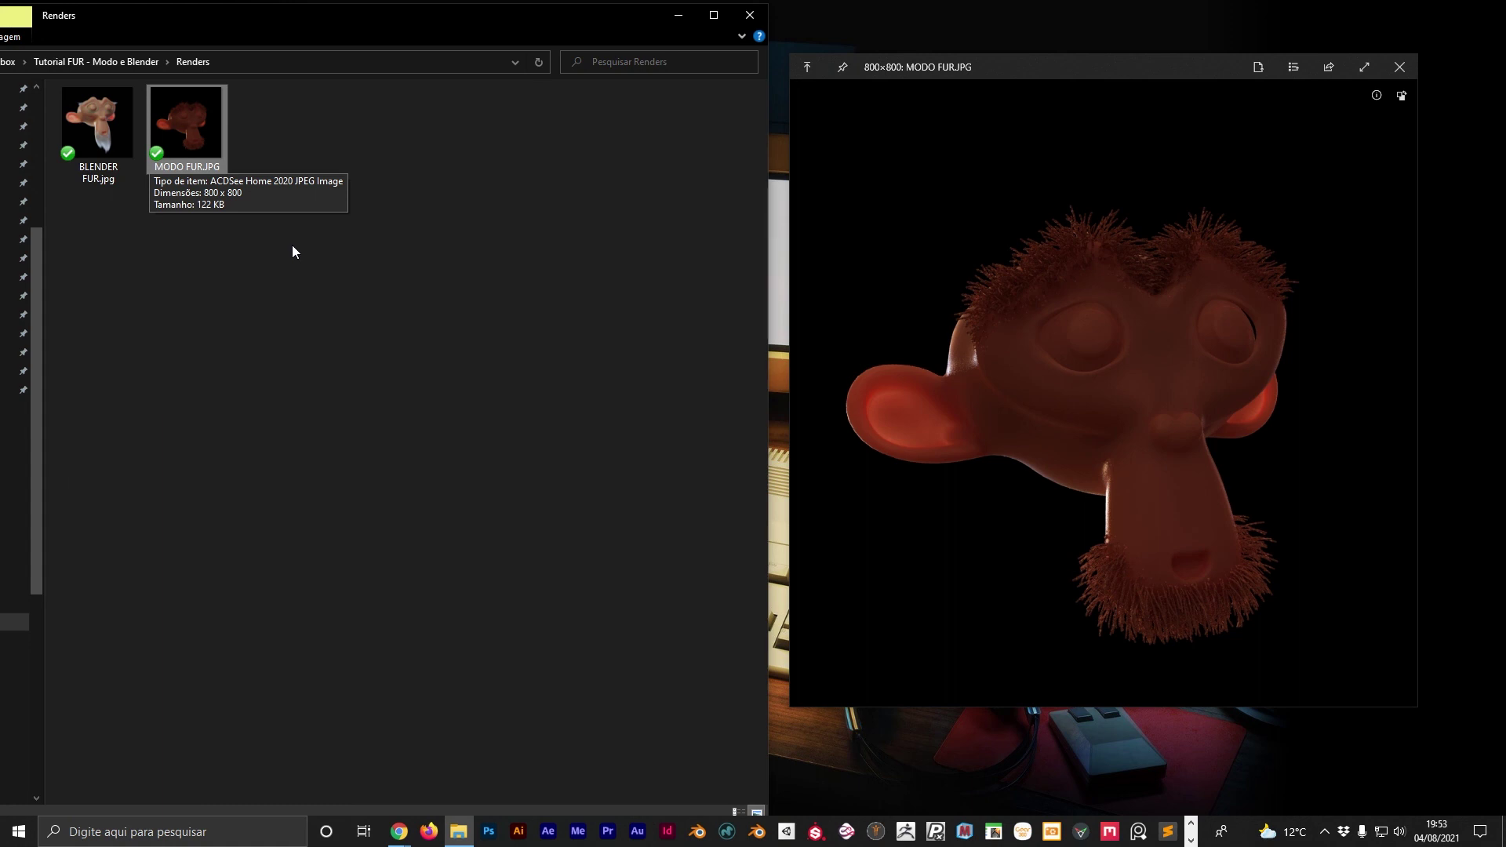
pyautogui.press('Left')
pyautogui.press('Right')
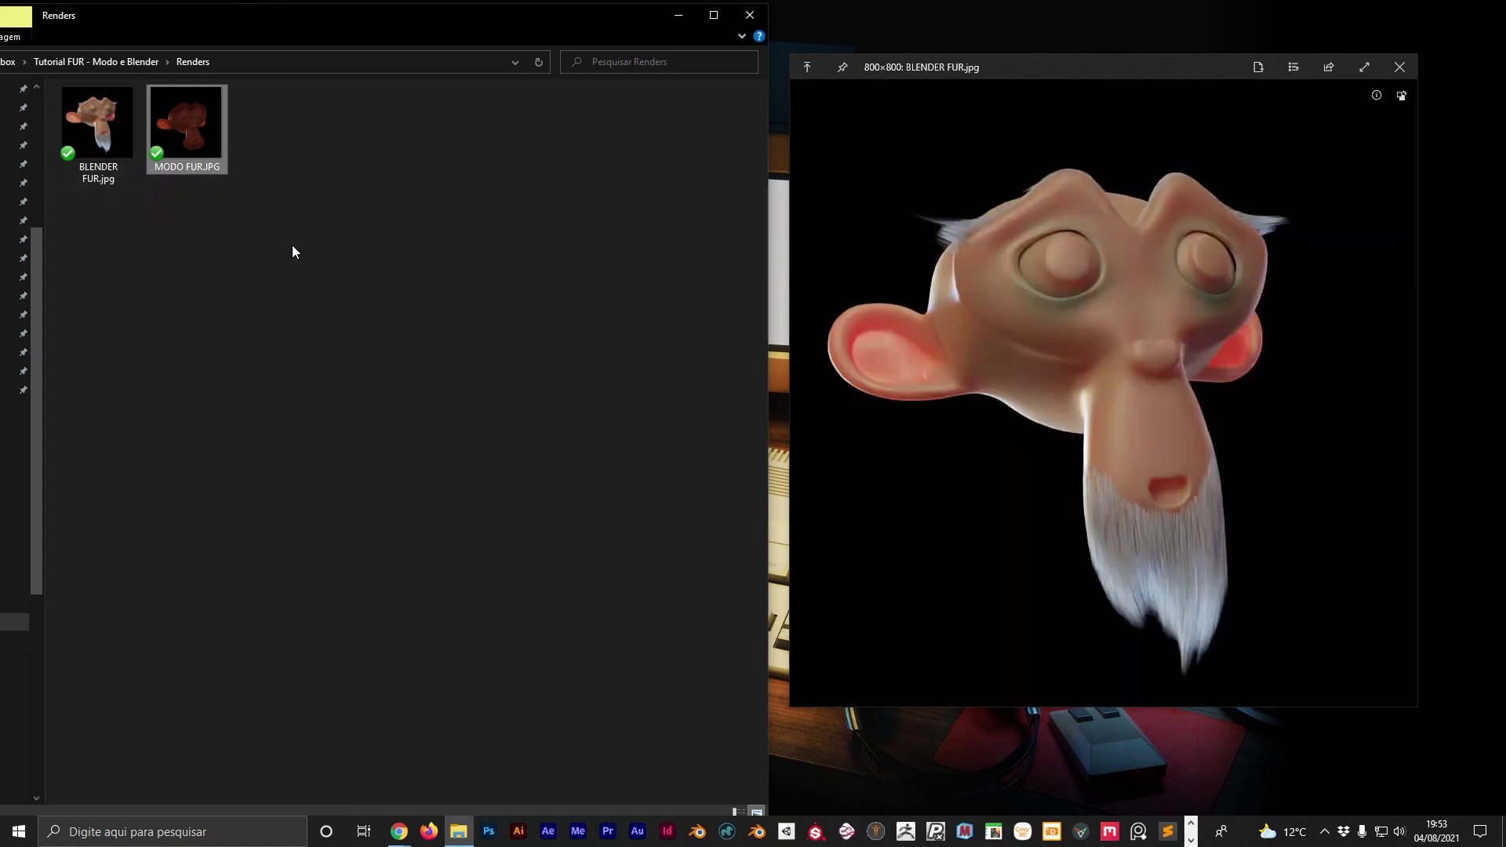
pyautogui.press('Left')
pyautogui.press('Right')
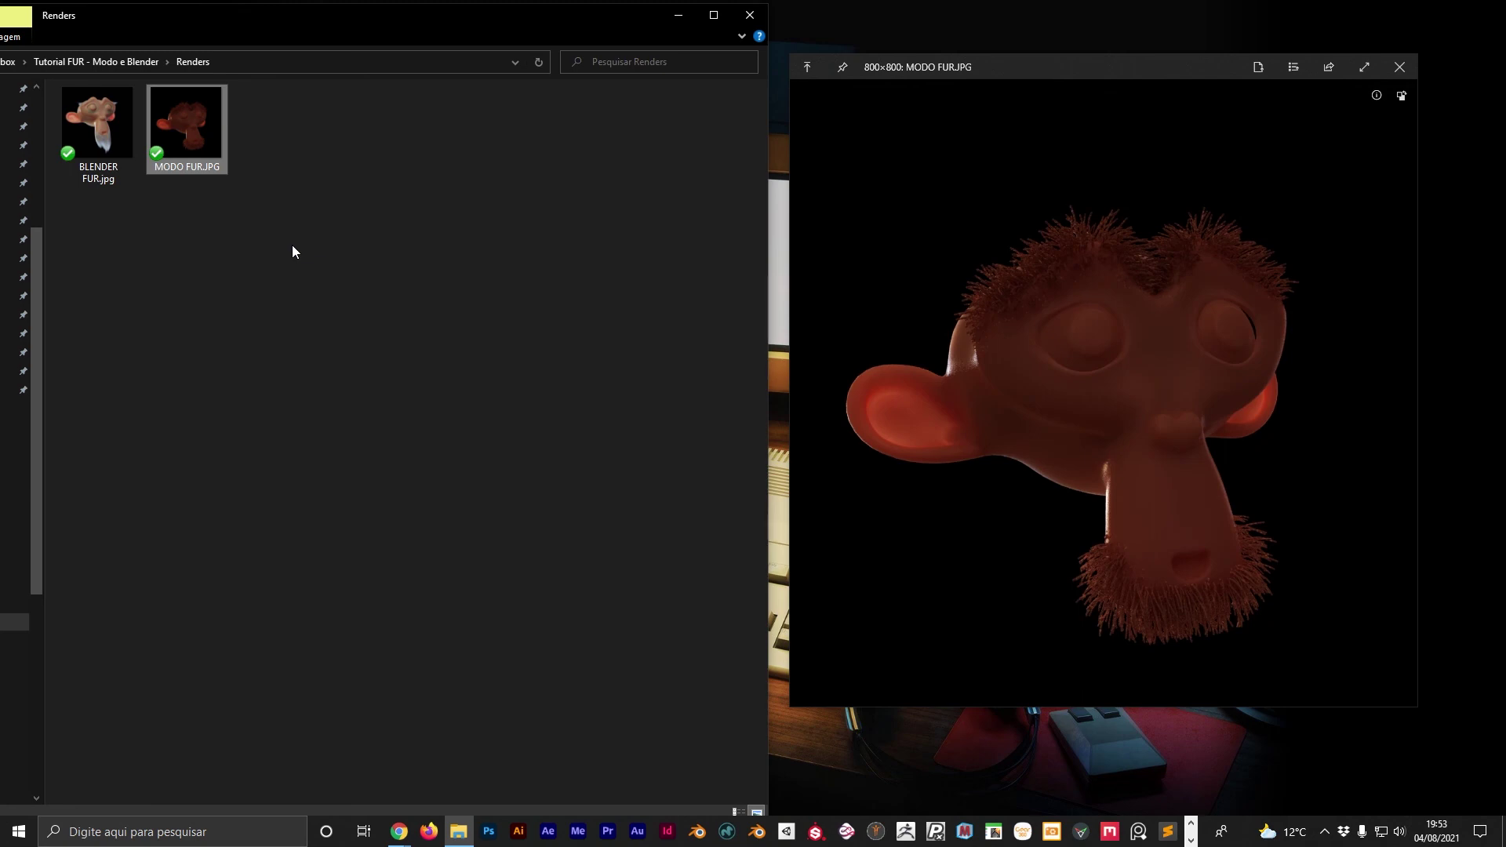
pyautogui.click(1399, 66)
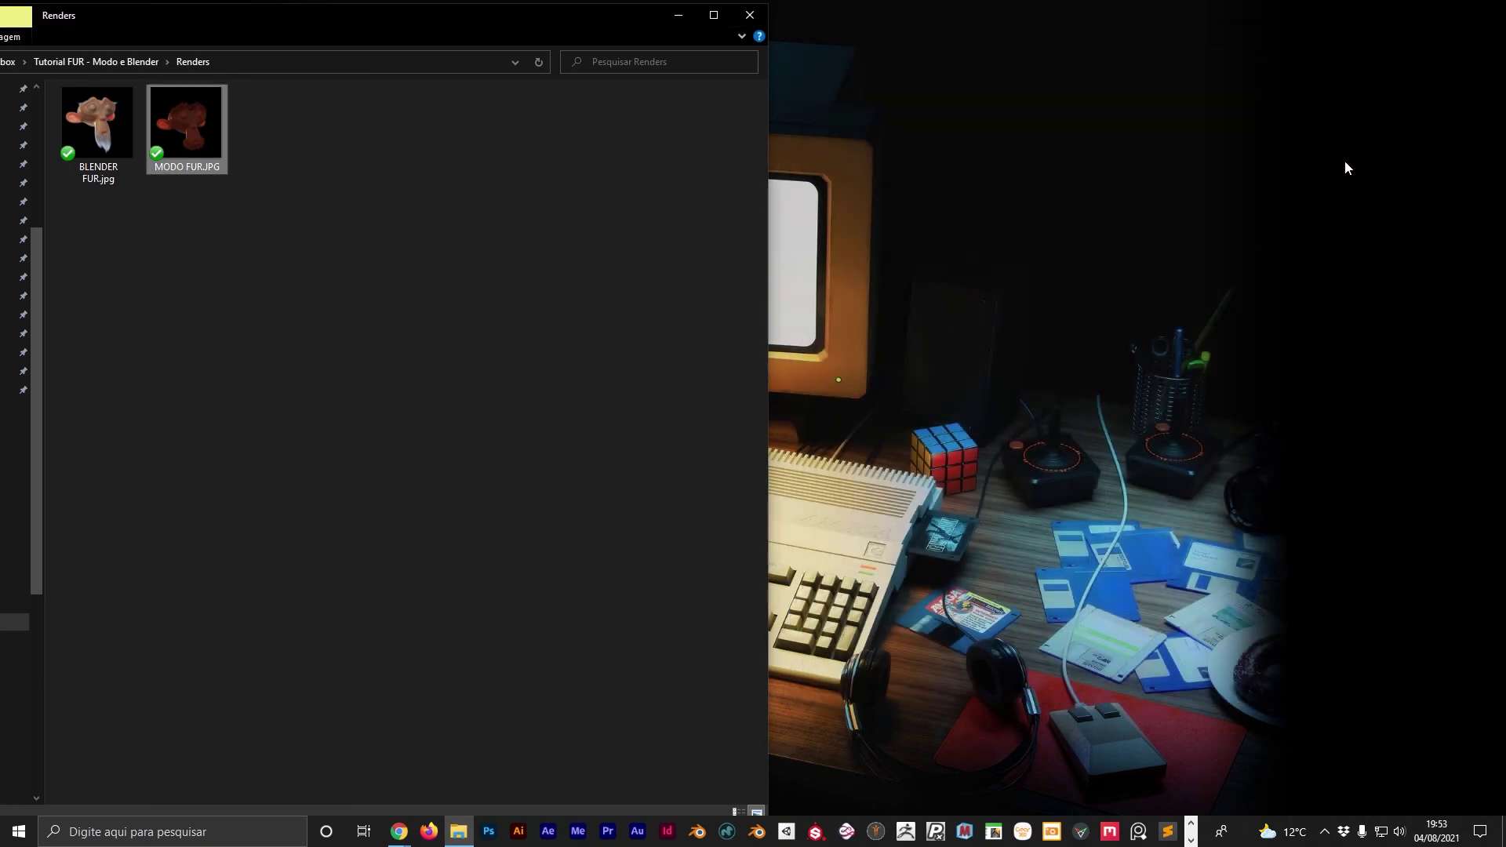